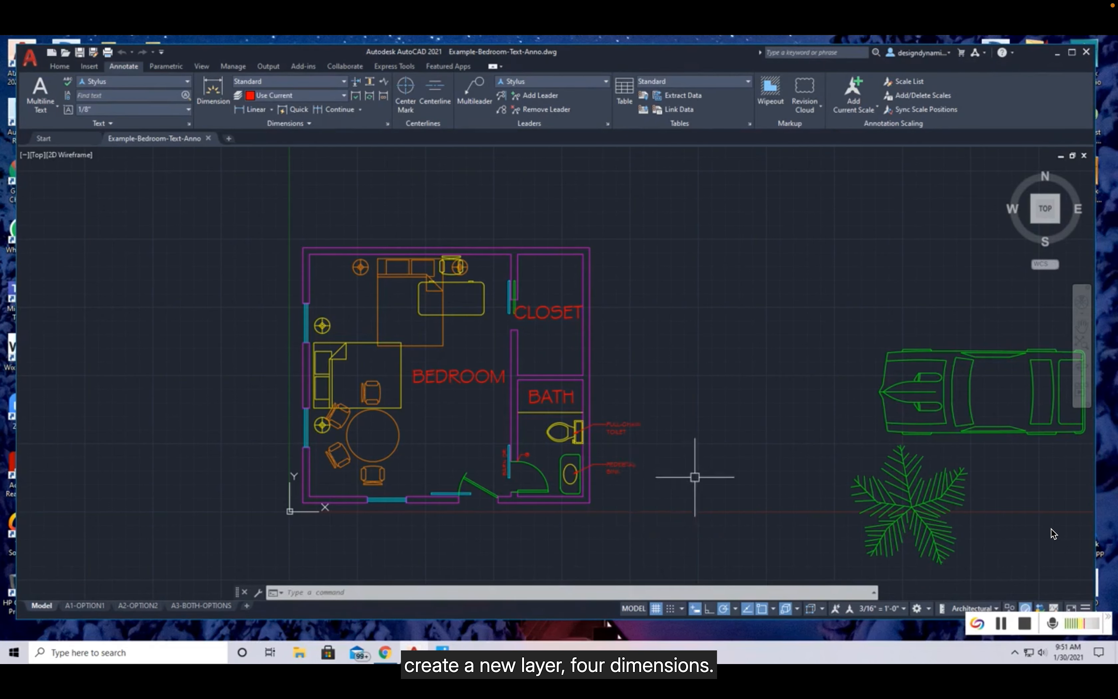
Step: Create a new layer named Dim in the layer properties manager
left_click(62, 67)
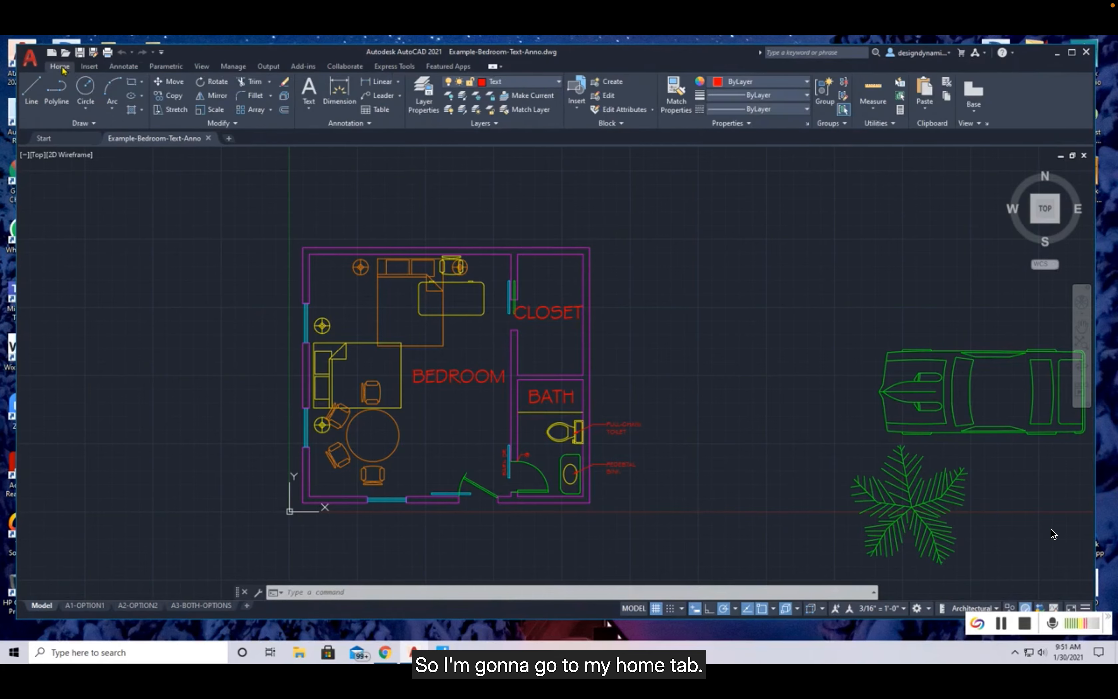
left_click(421, 106)
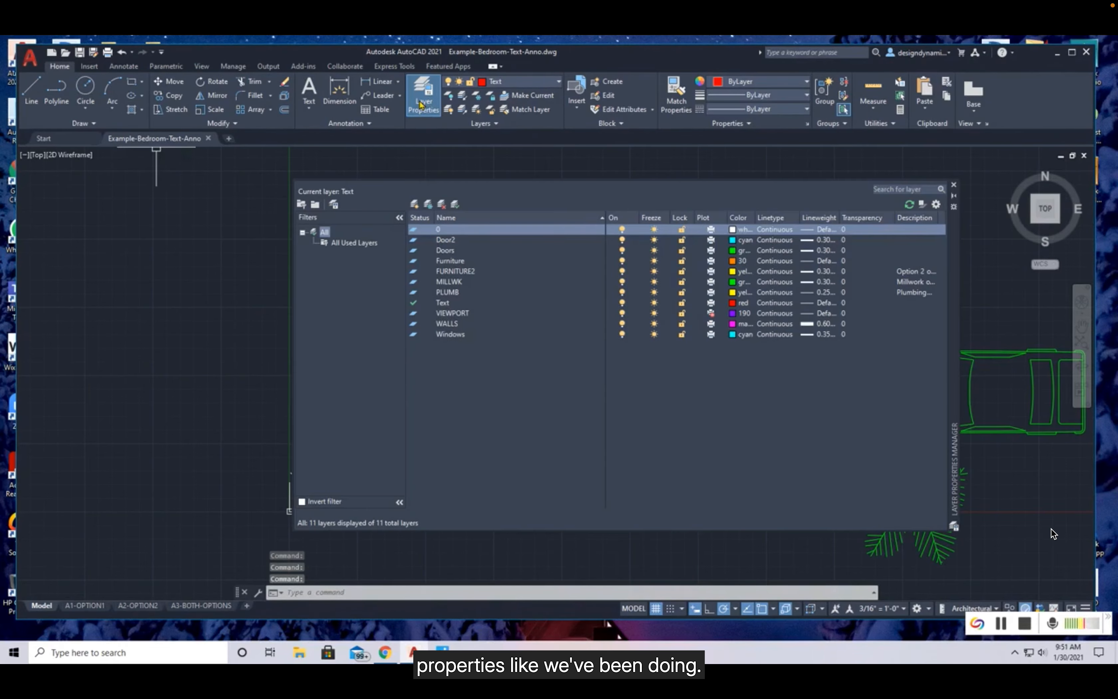
left_click(415, 206)
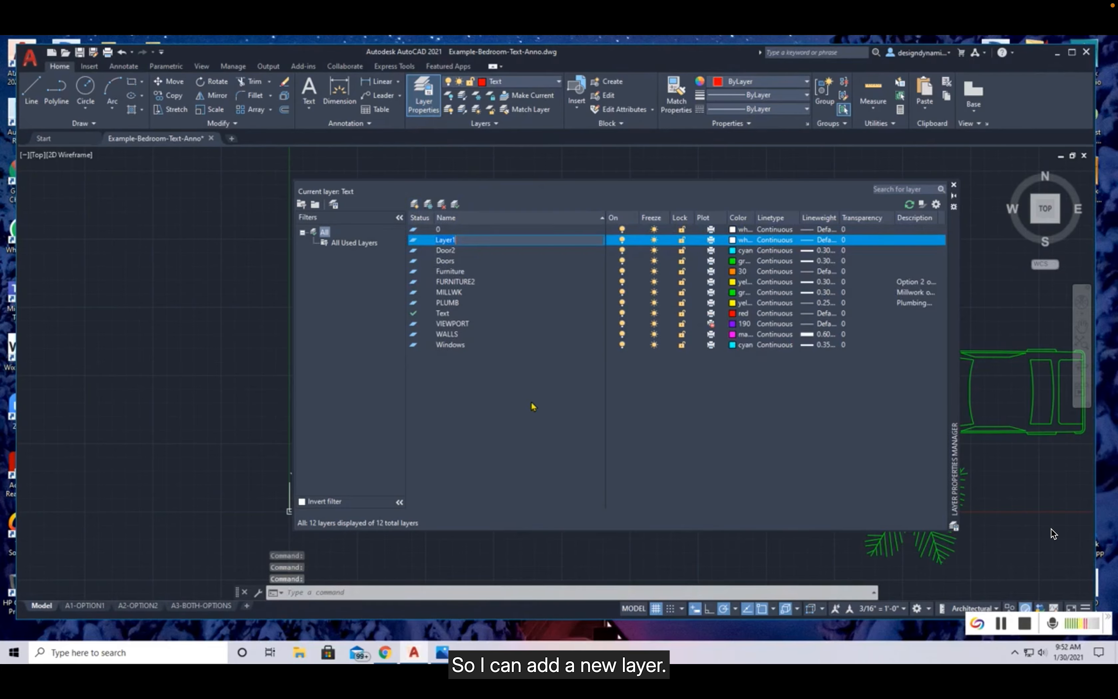
type("Dim")
key("Return")
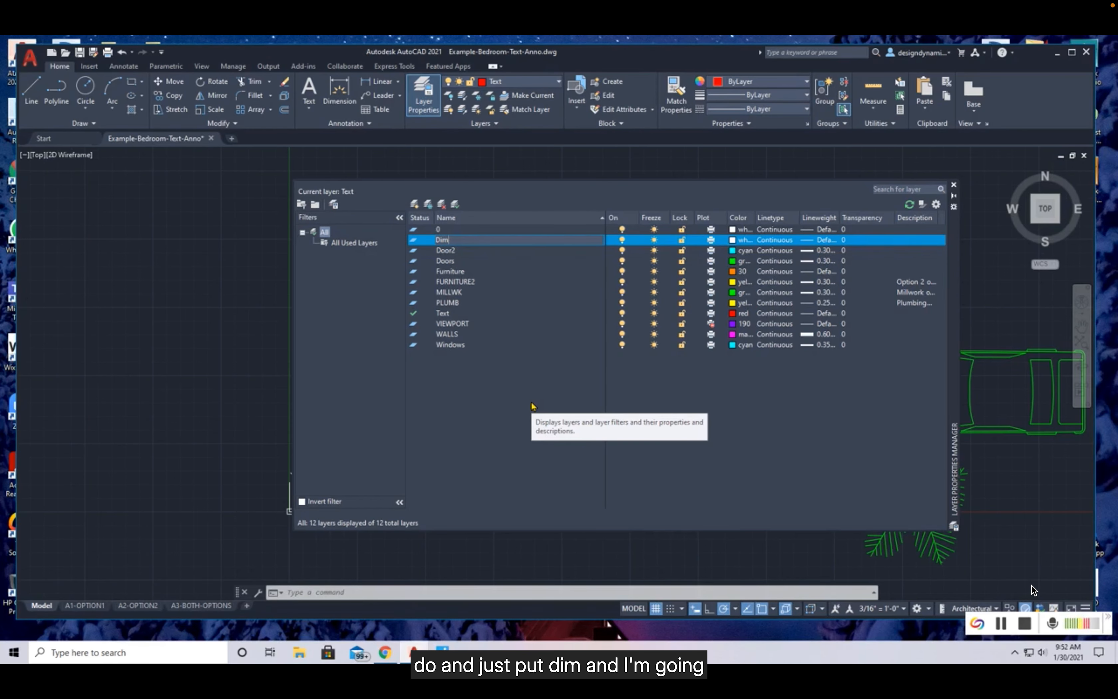
key("Return")
key("Return")
key("Return")
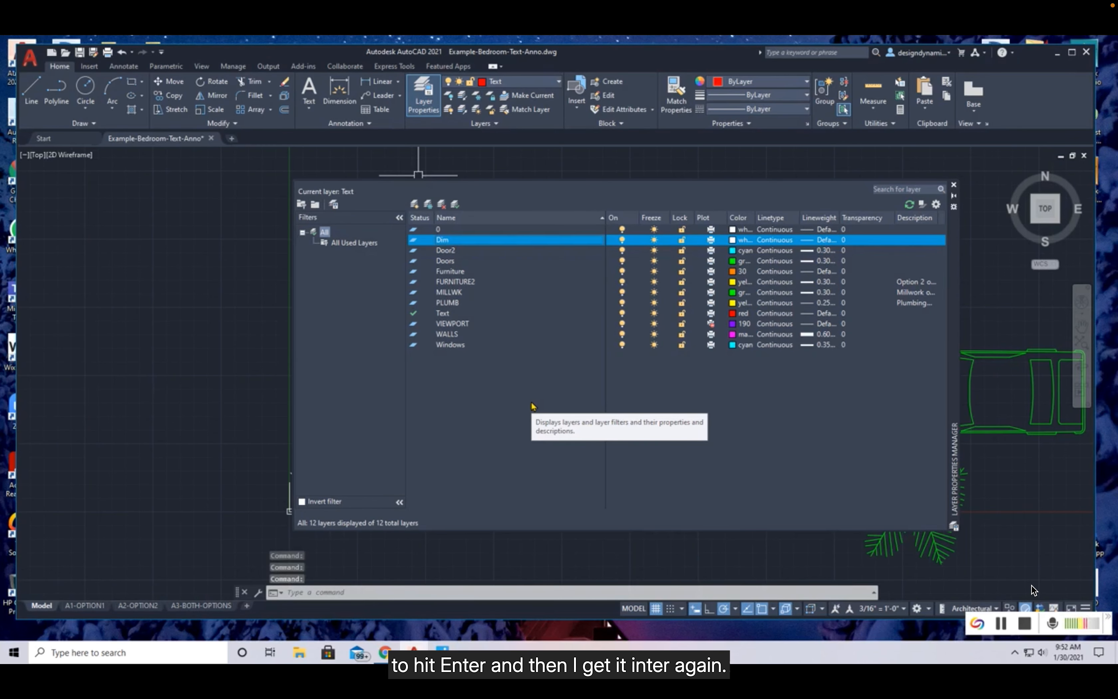
Step: Add another new layer named Title
key("Return")
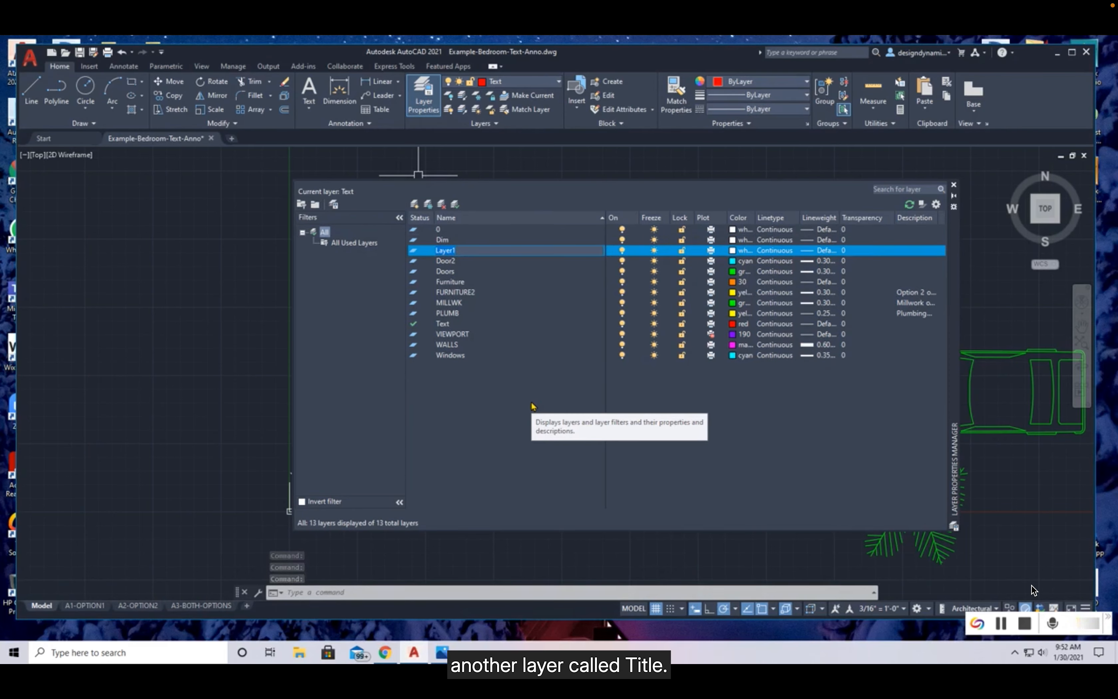
type("Title")
key("Return")
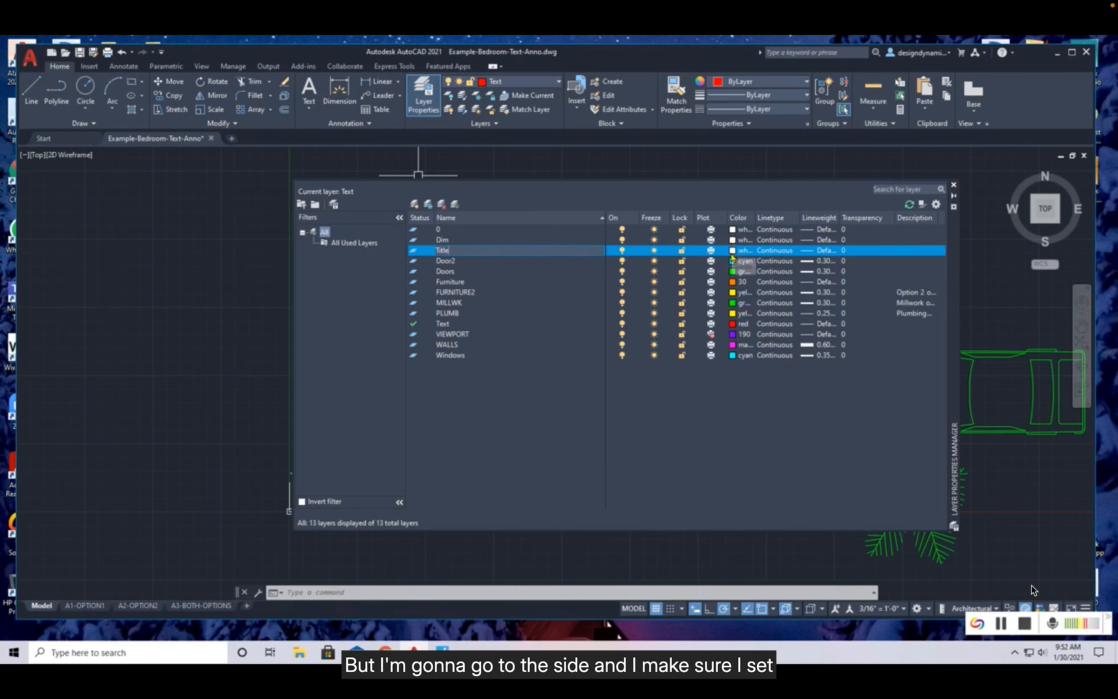
Step: Set the Dim layer's color to index 11 and the Title layer's color to cyan
left_click(733, 240)
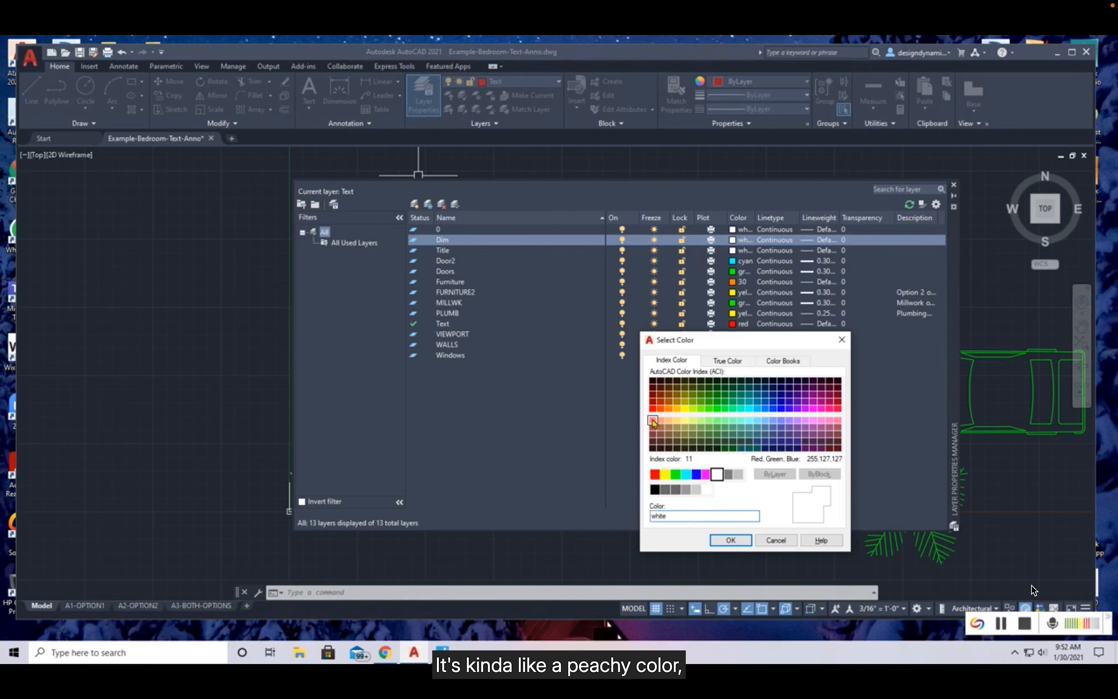
left_click(653, 422)
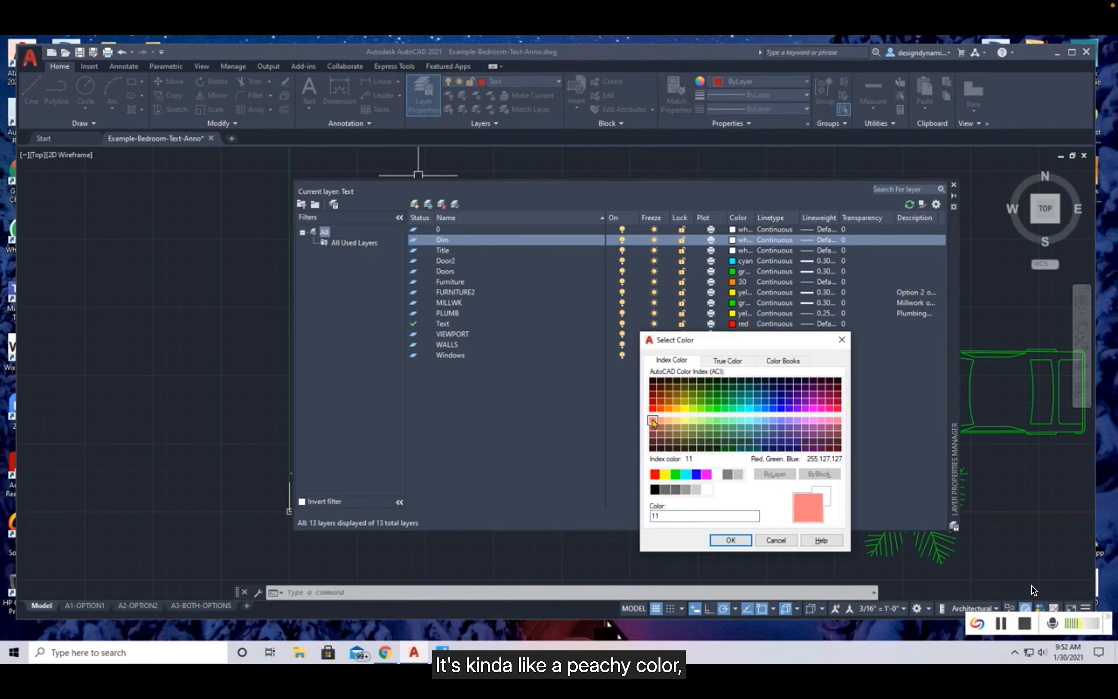
left_click(731, 541)
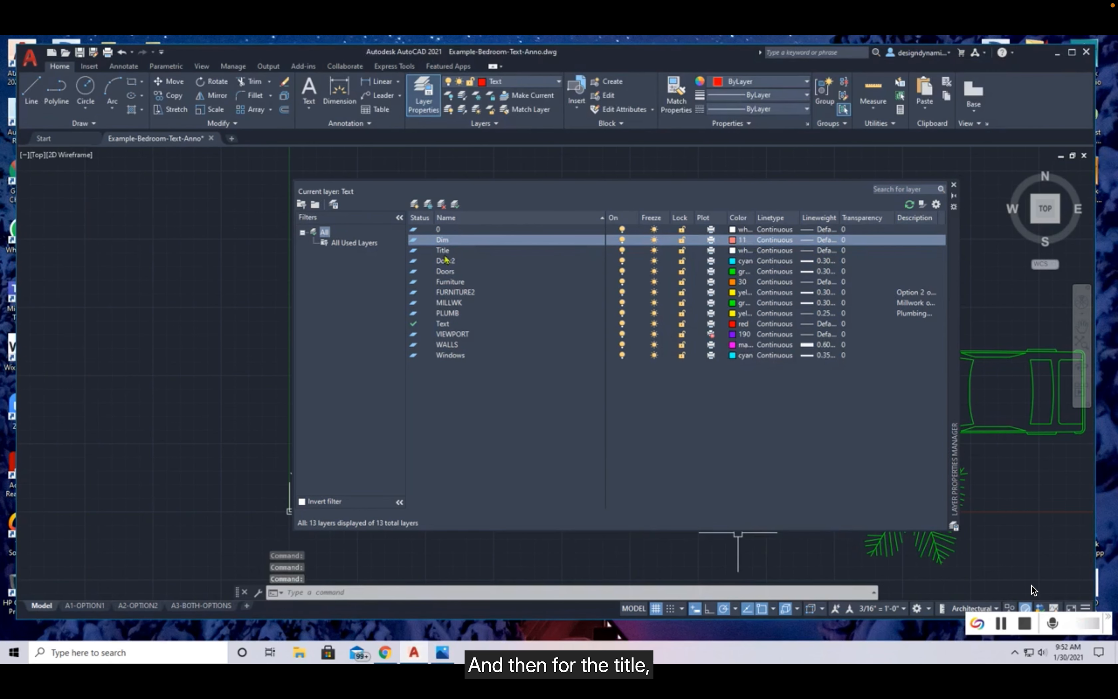
left_click(733, 250)
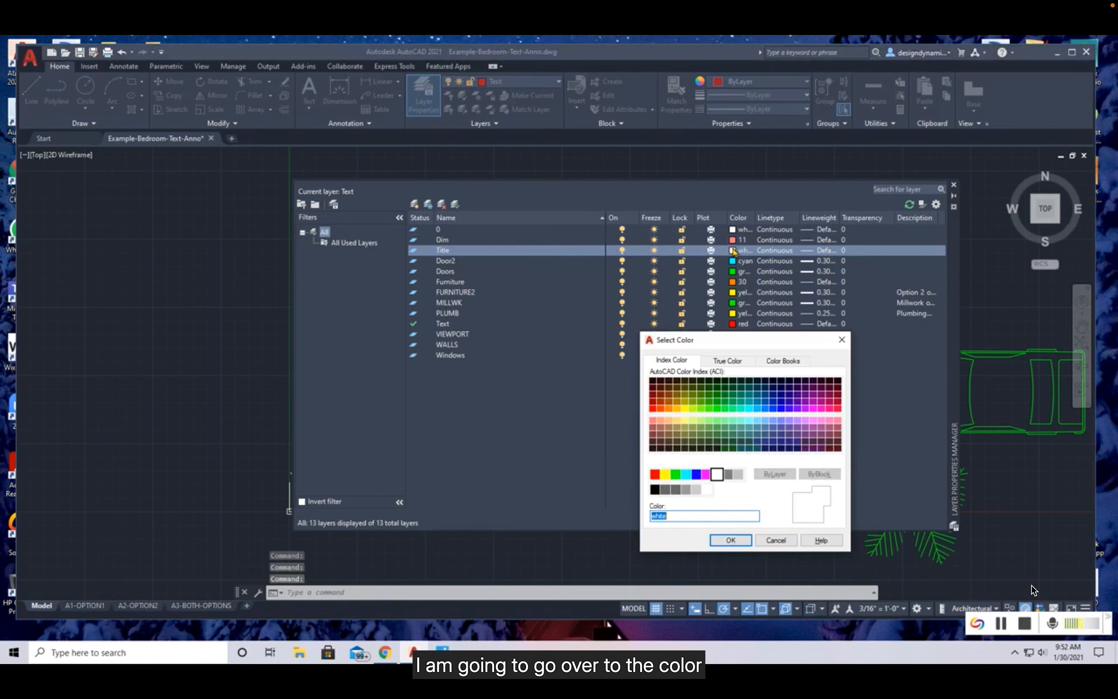
left_click(686, 475)
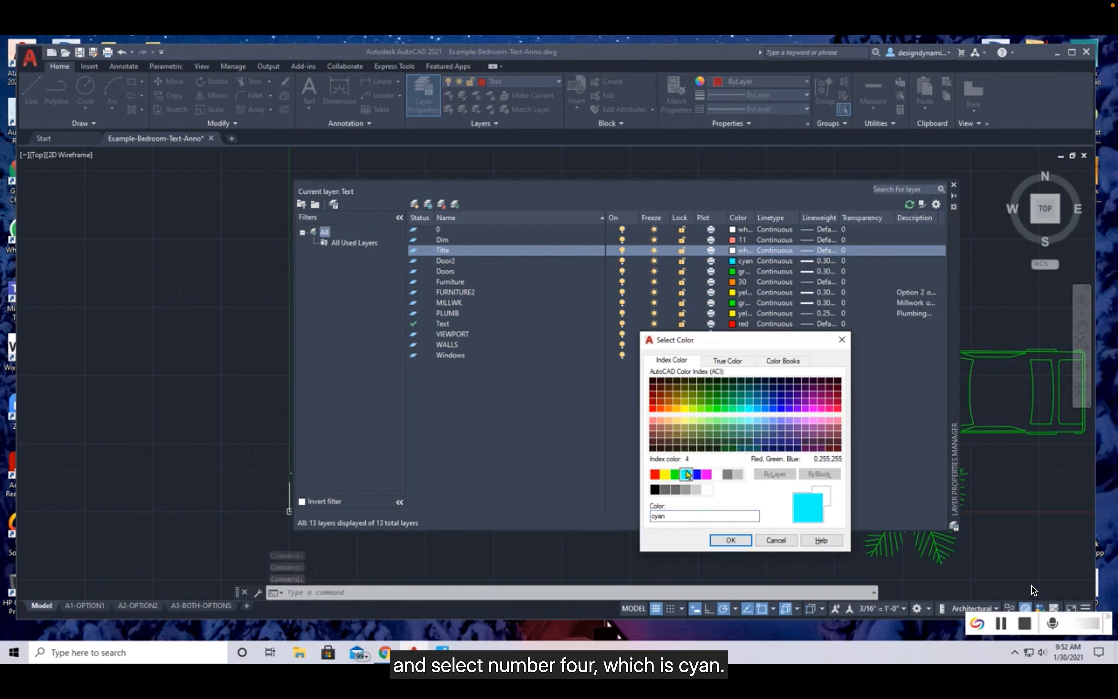
left_click(732, 541)
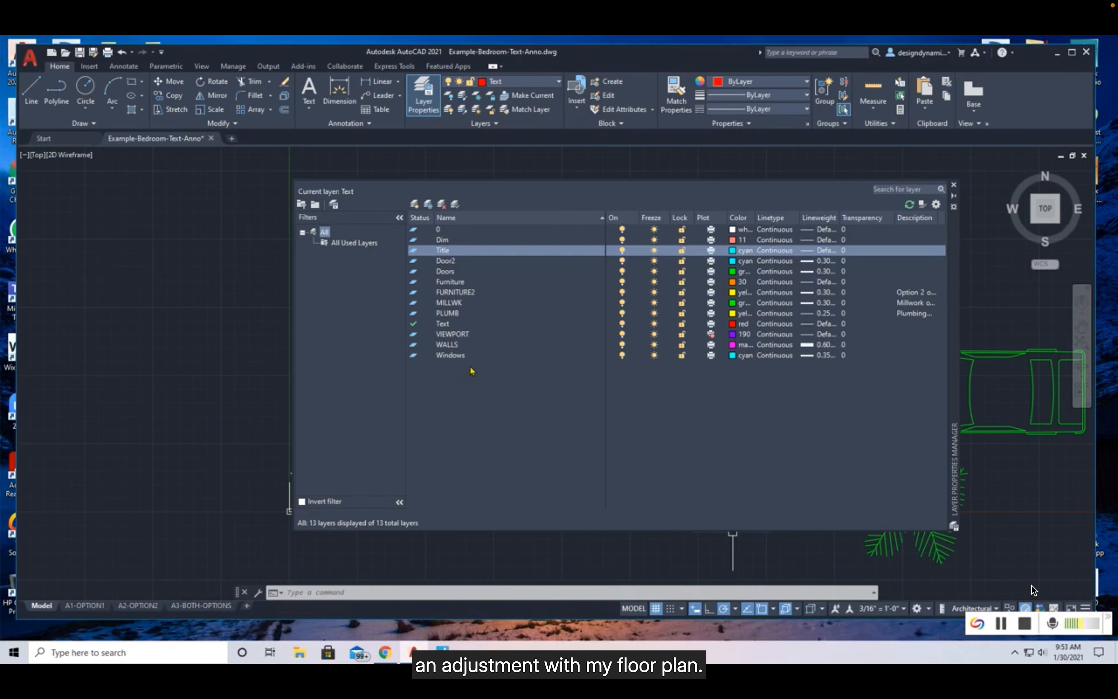
Step: Make WALLS the current layer and close the layer properties manager
left_click(415, 347)
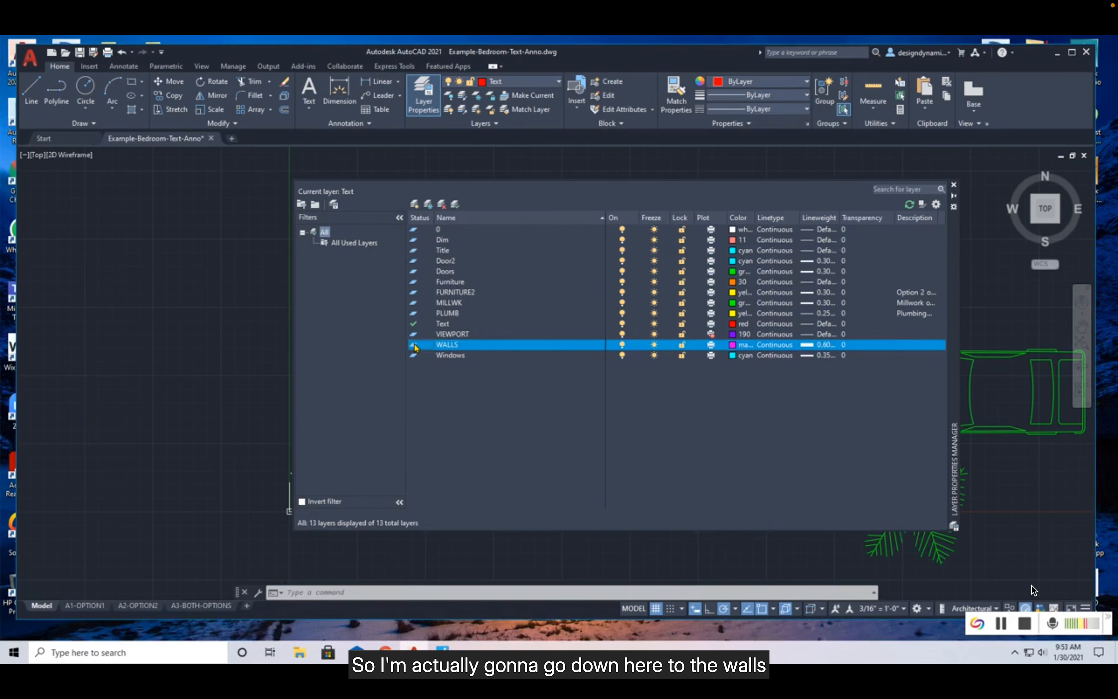
double_click(414, 346)
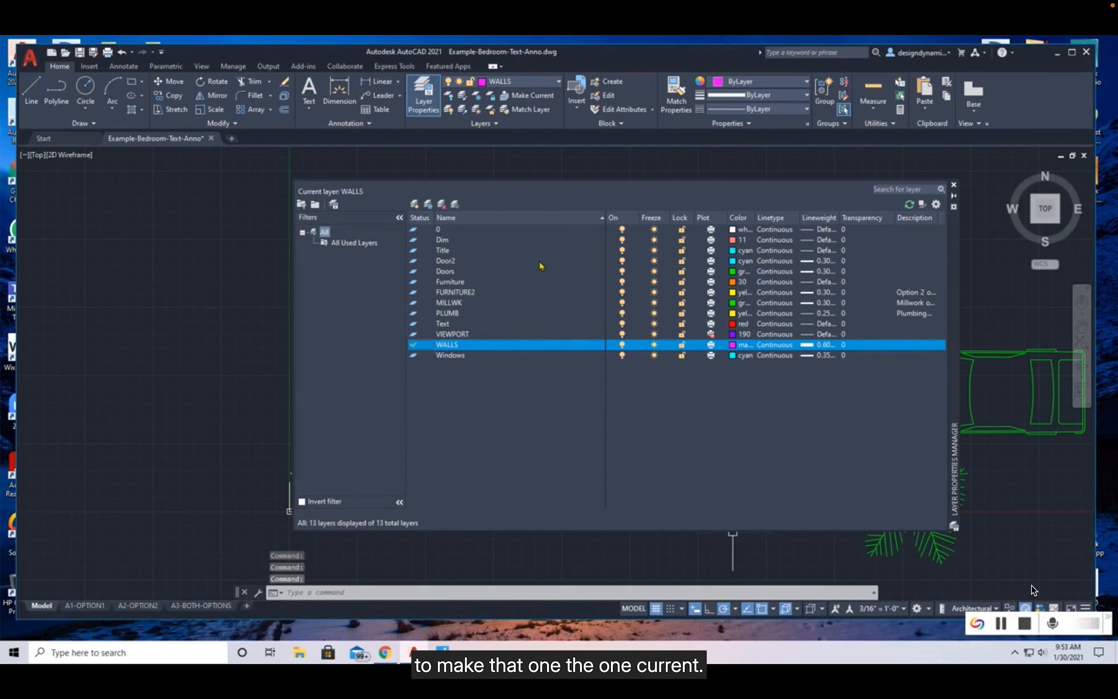
left_click(955, 186)
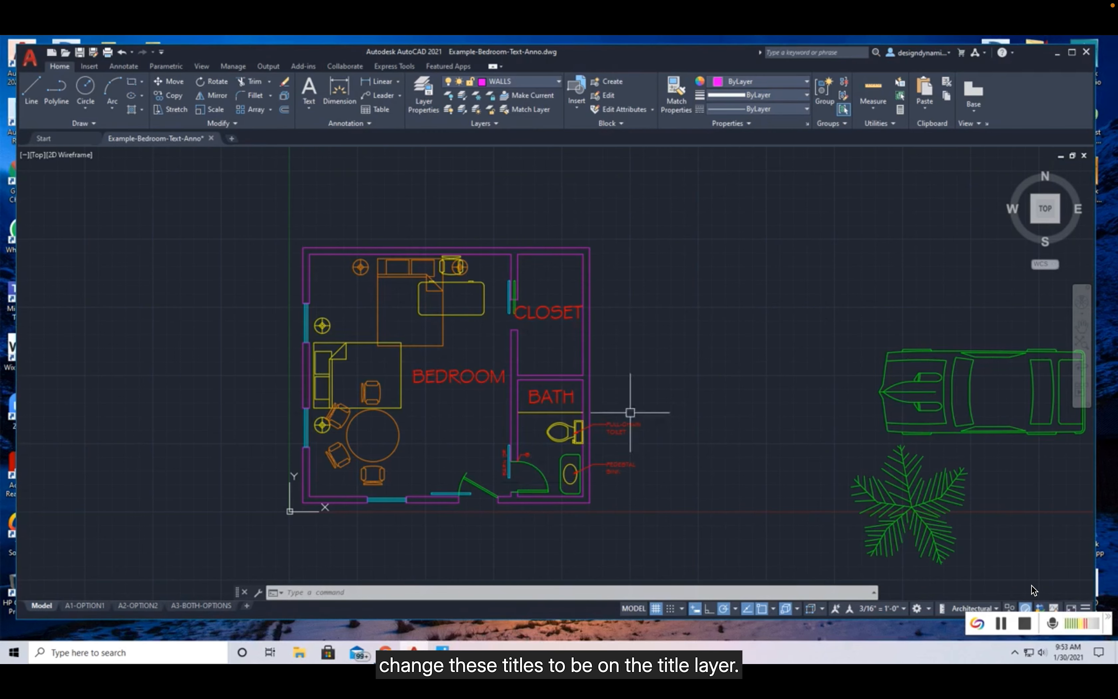
Step: Compare the room titles with the other text in layouts A1-OPTION1, A2-OPTION2 and A3-BOTH-OPTIONS, and return to model space
left_click(95, 609)
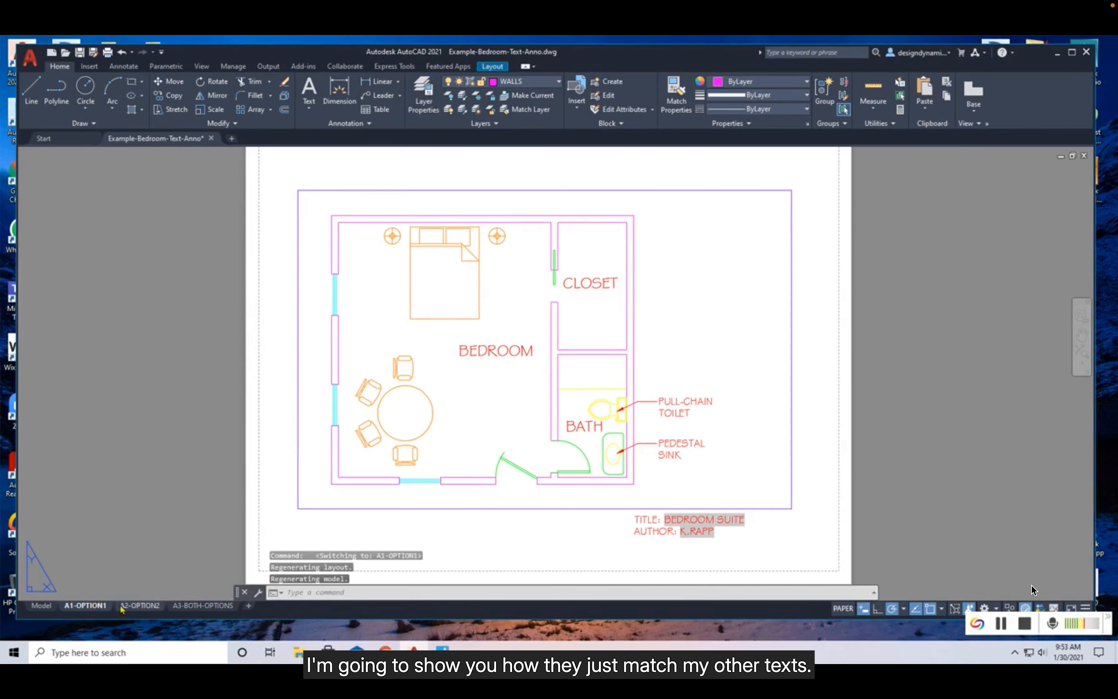
left_click(137, 607)
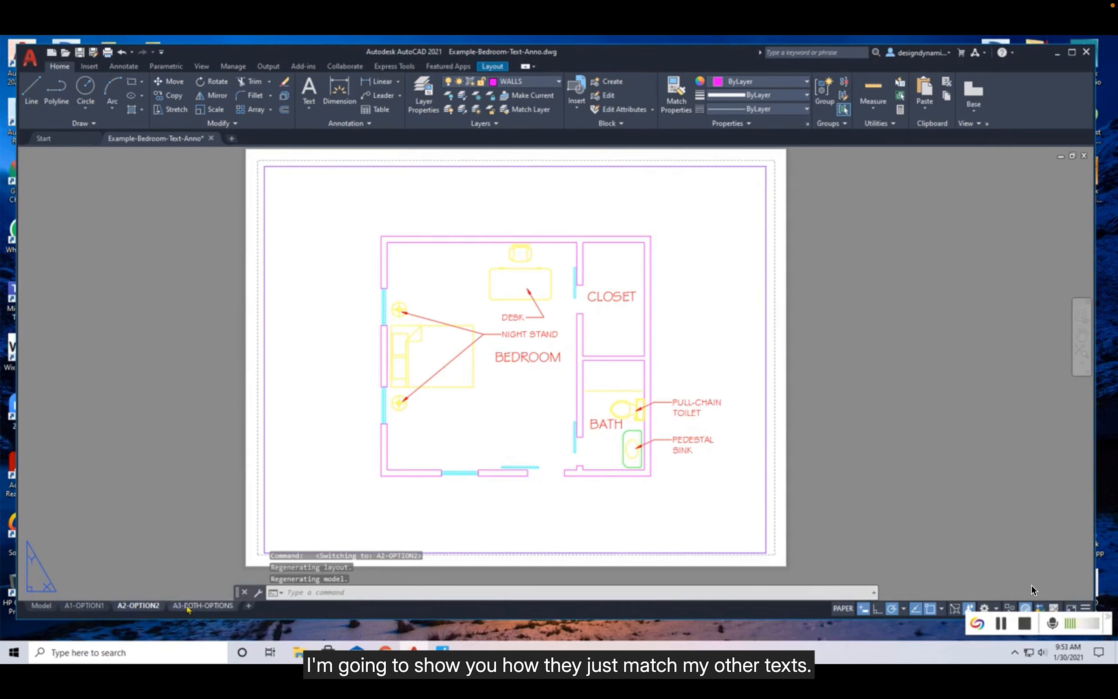
left_click(196, 608)
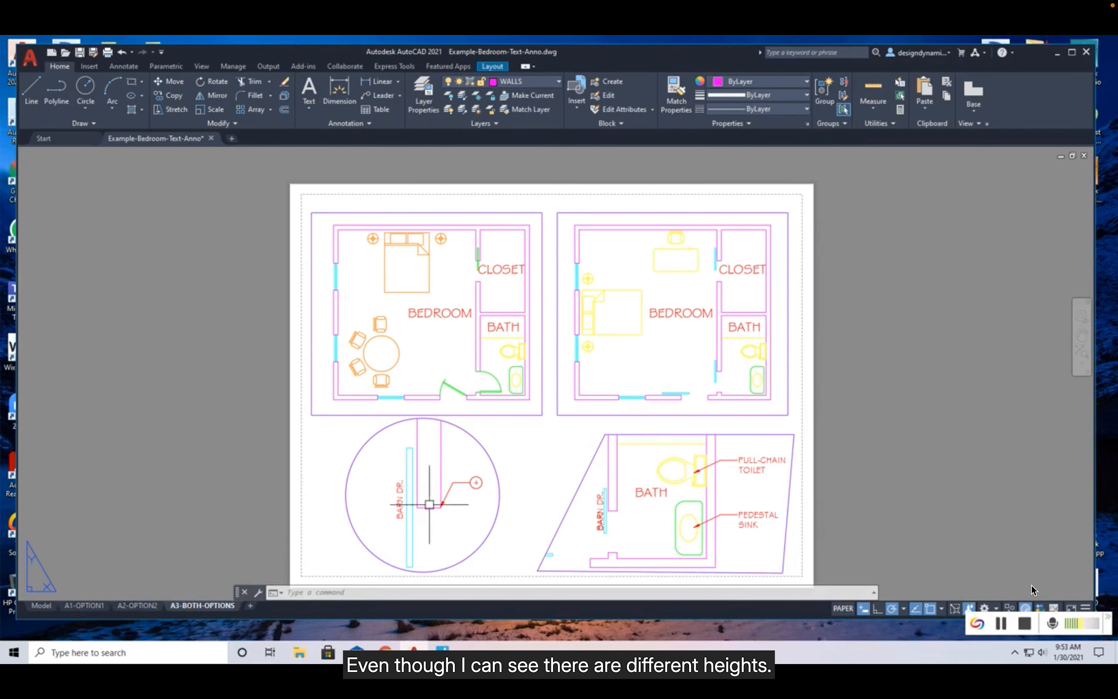
left_click(42, 605)
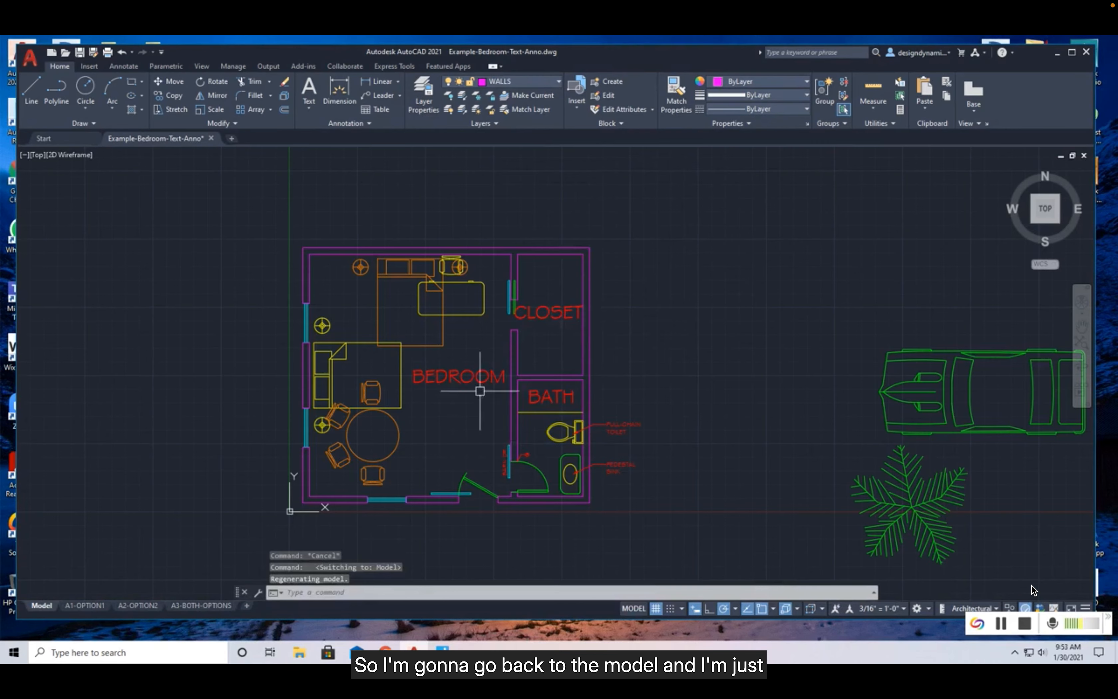
Step: Move the BEDROOM, BATH and CLOSET titles in model space to the Title layer and clear the selection
left_click(479, 375)
left_click(543, 400)
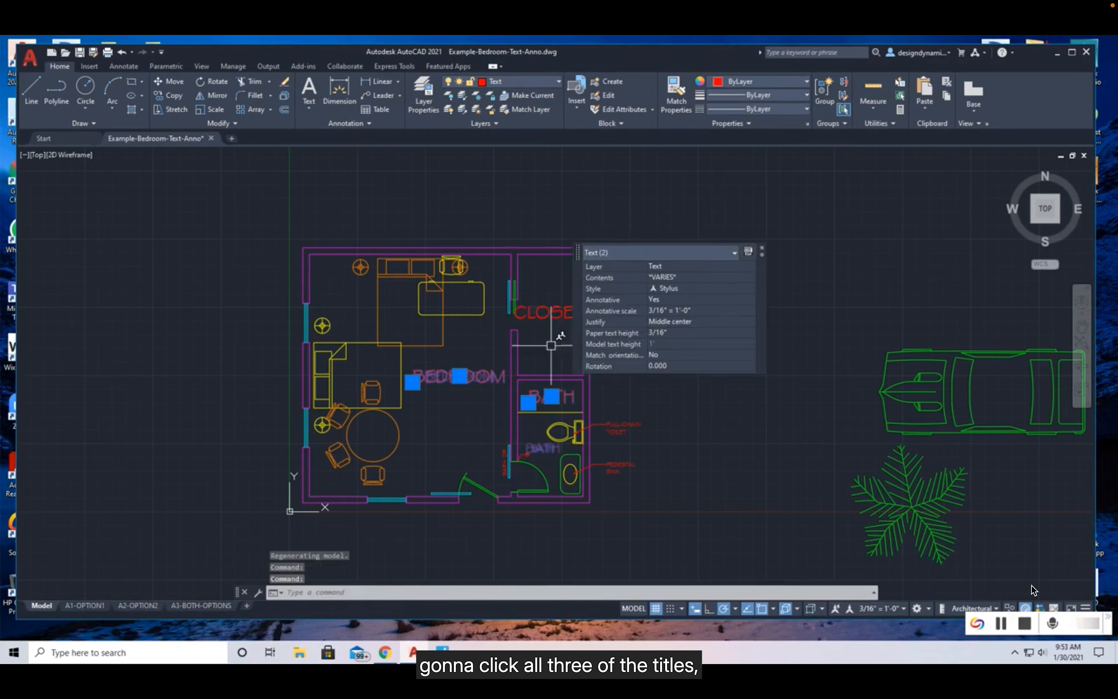
left_click(550, 312)
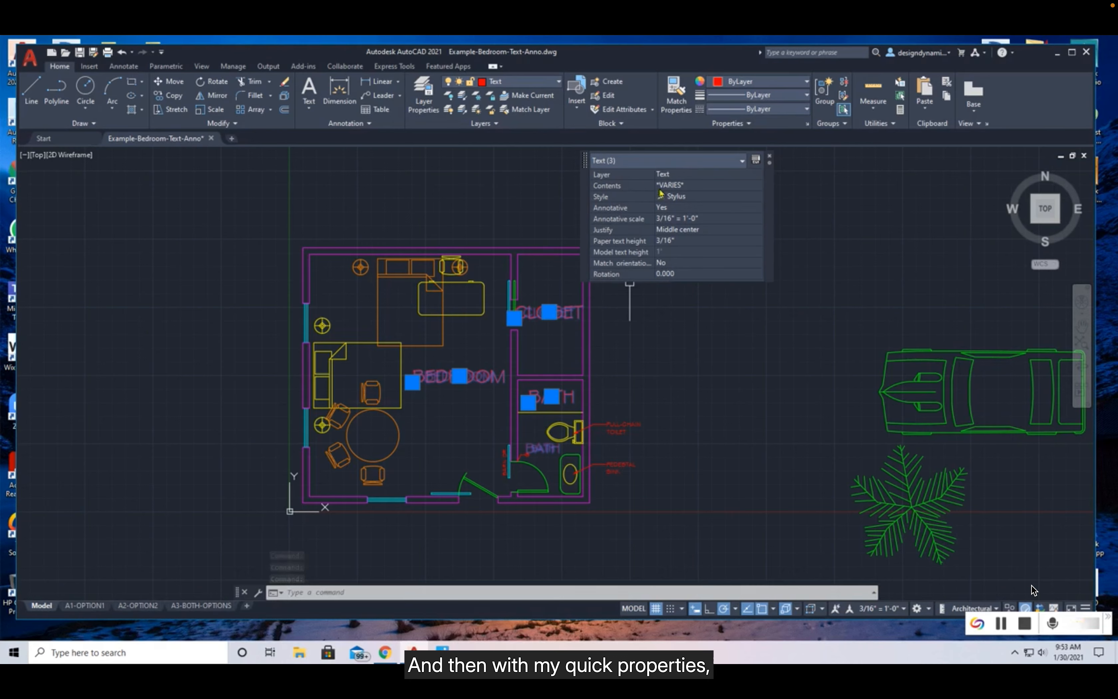
left_click(690, 180)
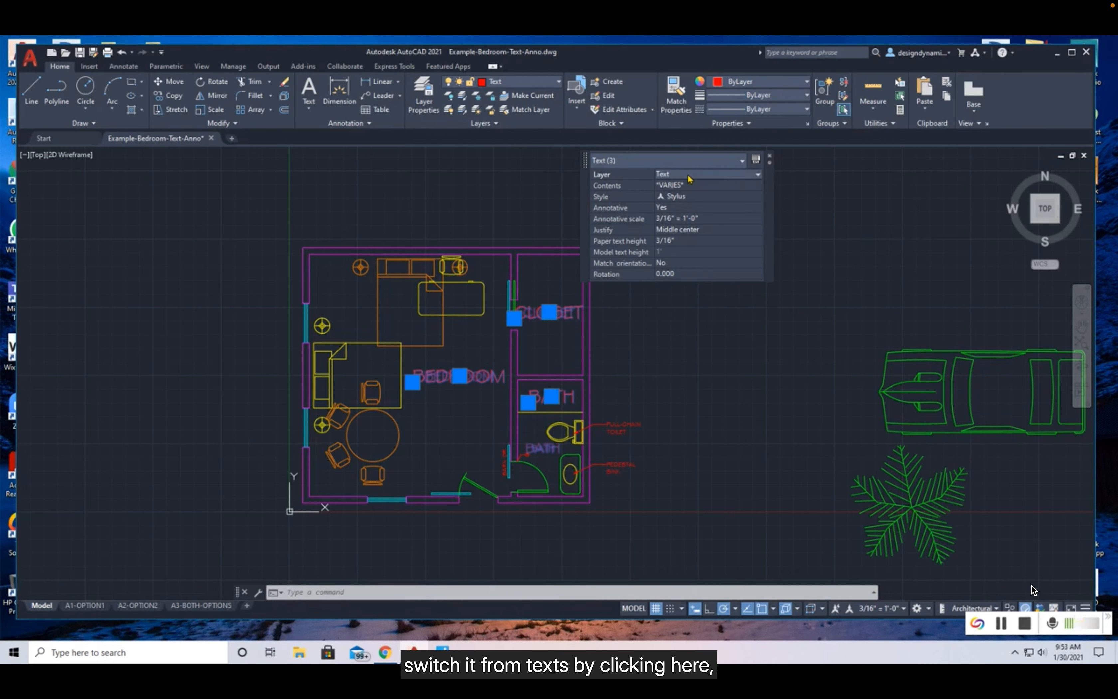
left_click(759, 176)
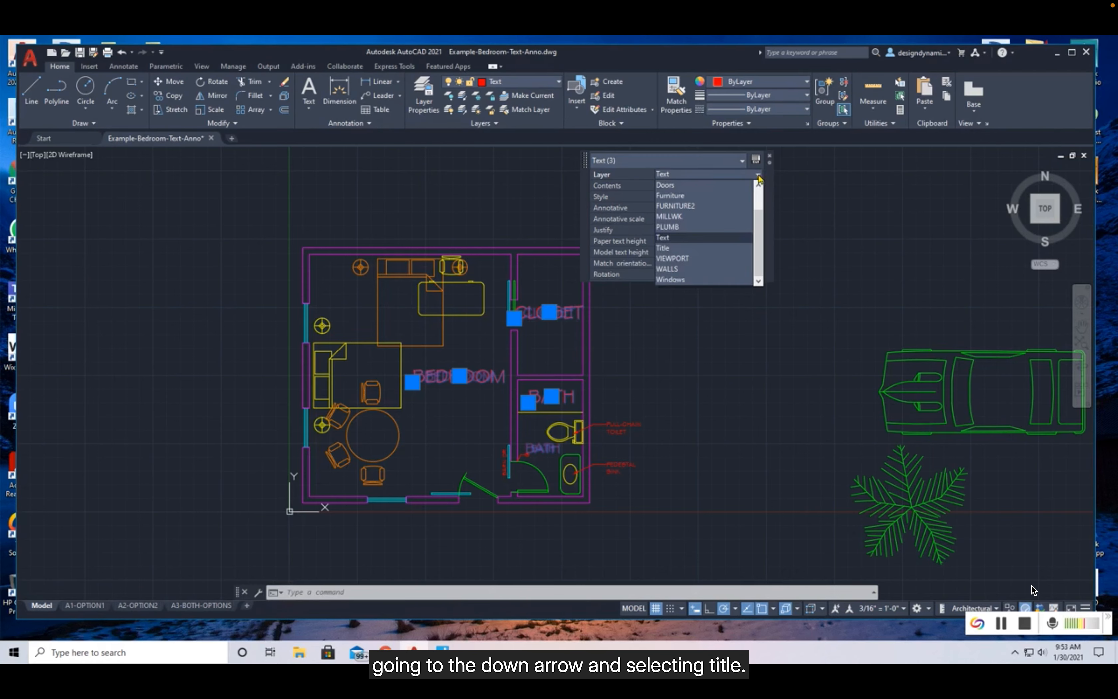
left_click(665, 250)
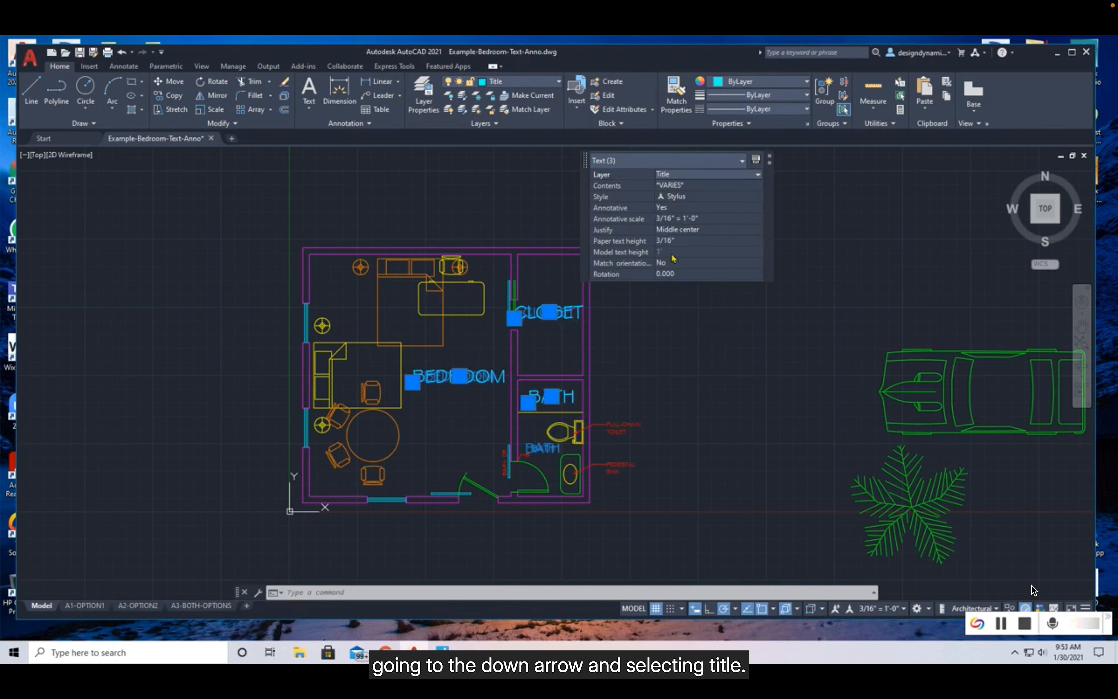
left_click(769, 156)
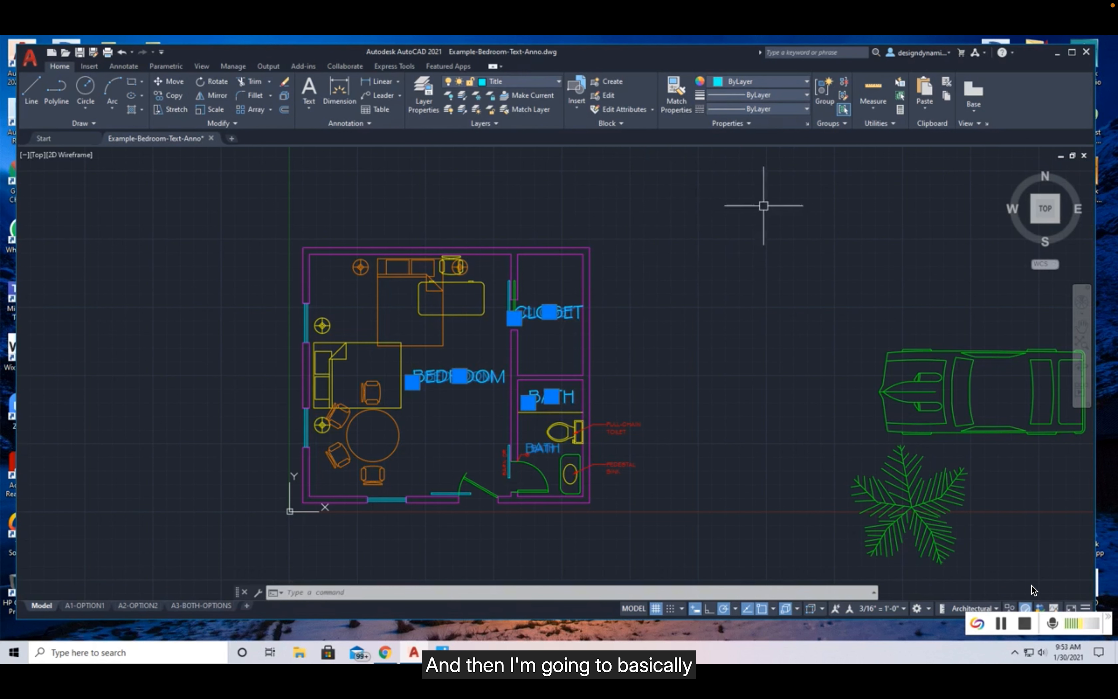
key("Escape")
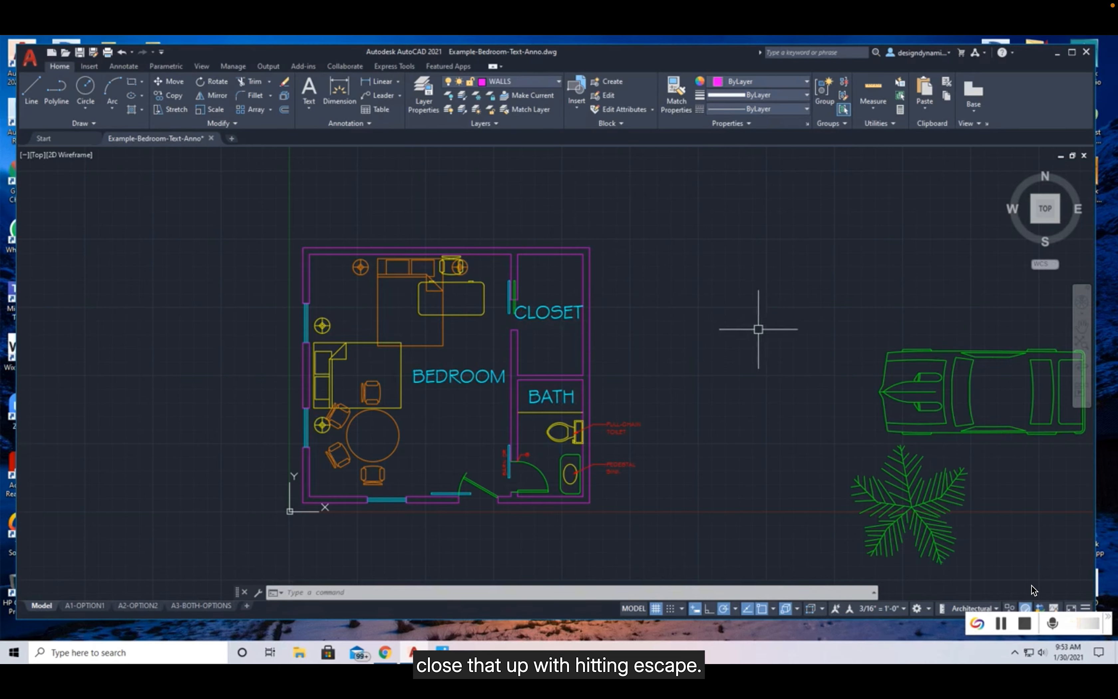
Step: Check the recolored room titles in all three layouts and go back to model space
left_click(84, 606)
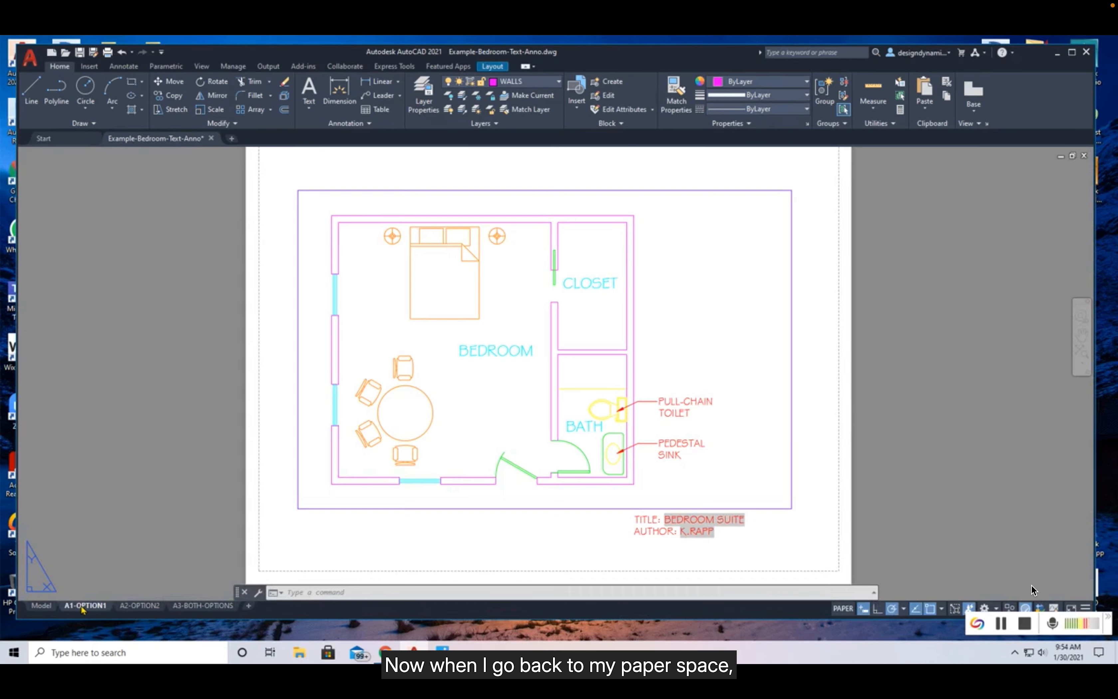
left_click(137, 607)
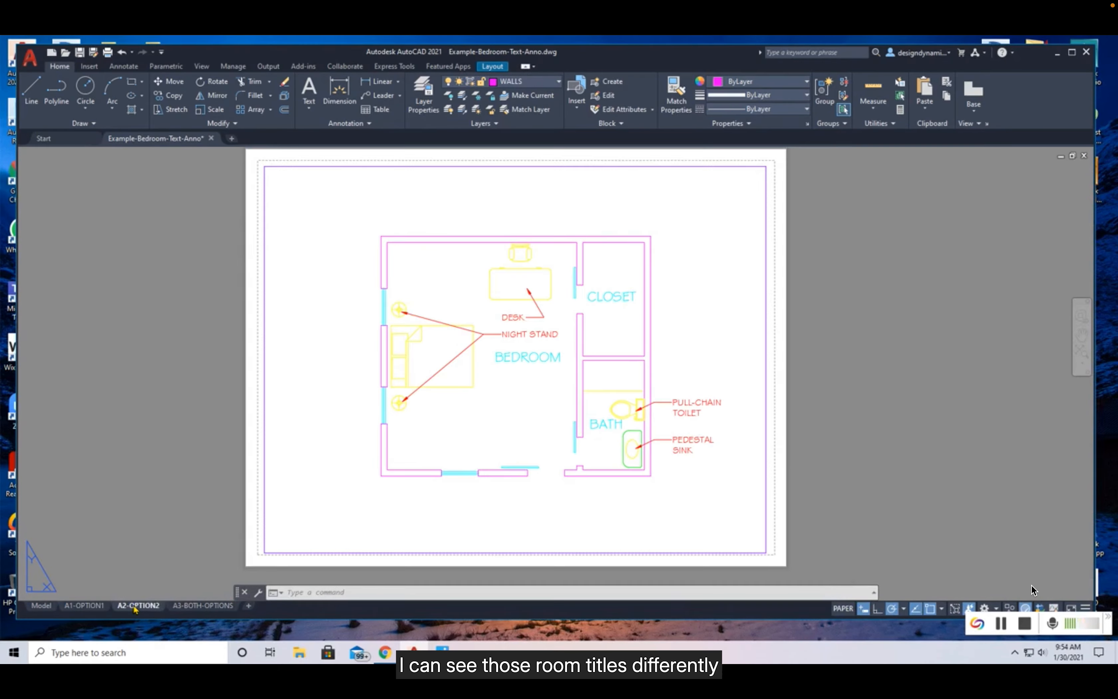
left_click(209, 607)
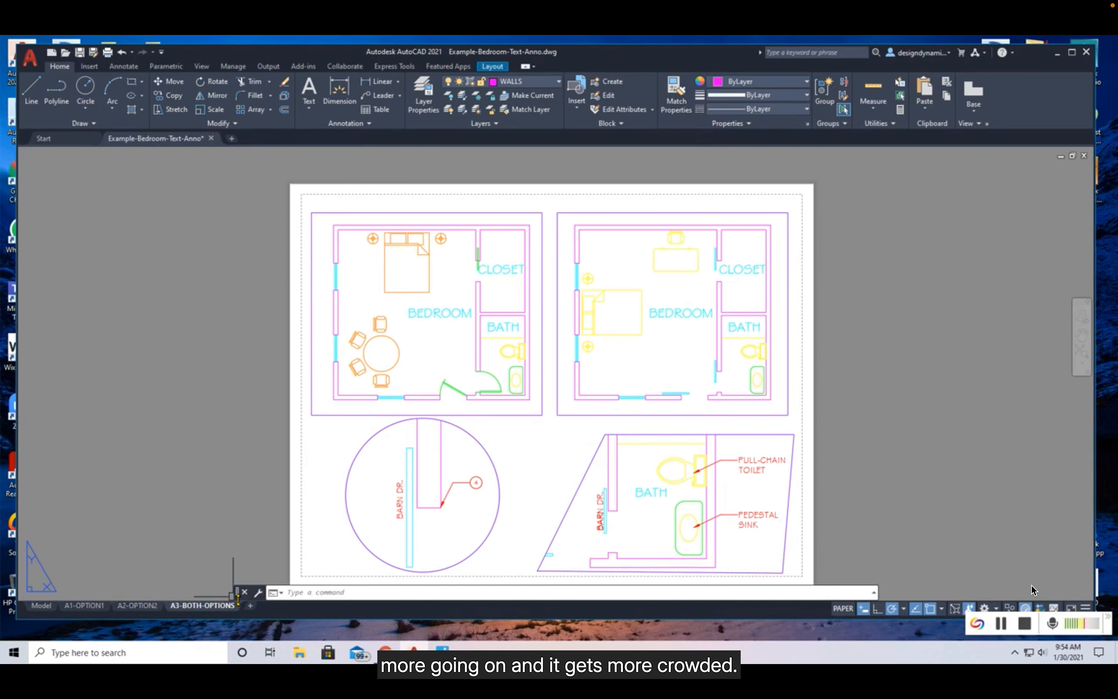
left_click(42, 607)
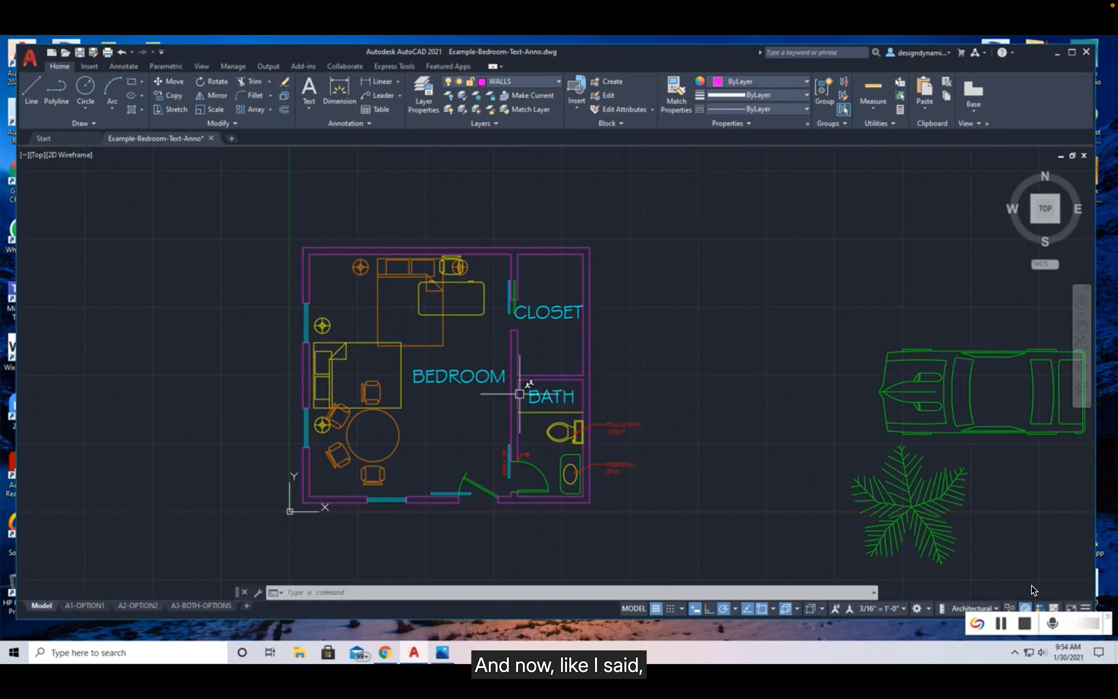
Step: Draw a 3' line at 135° into the bedroom from the wall point level with the bath's horizontal line, then an angled line back to that wall
scroll(513, 421, "up", 5)
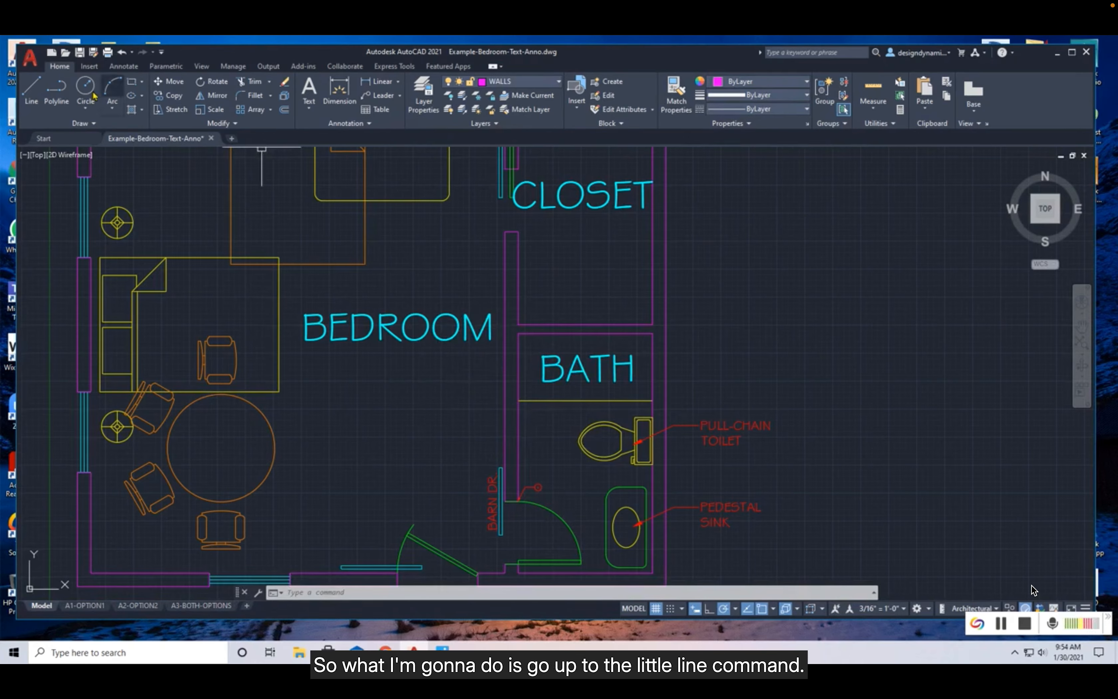
left_click(36, 88)
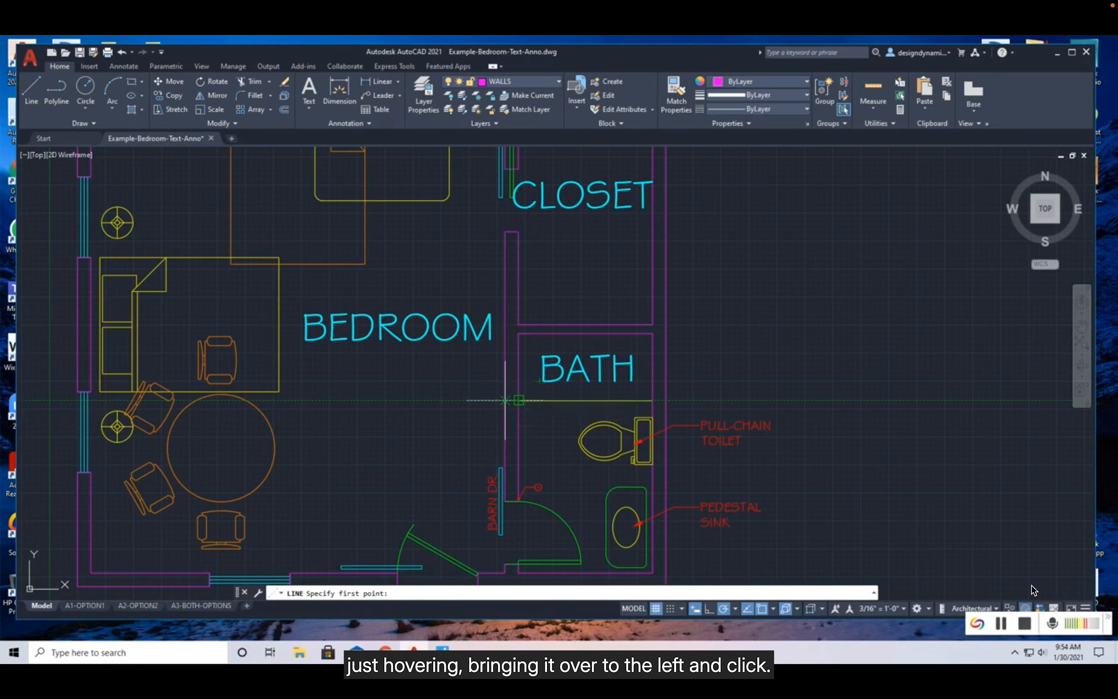
left_click(506, 401)
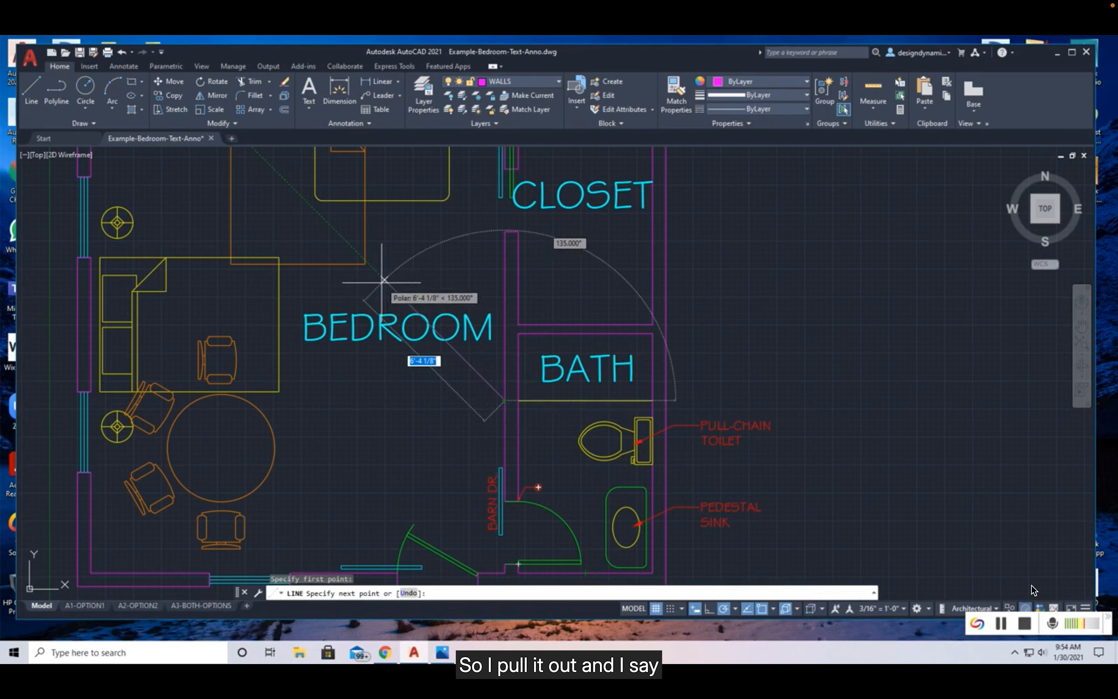
type("3'")
key("Return")
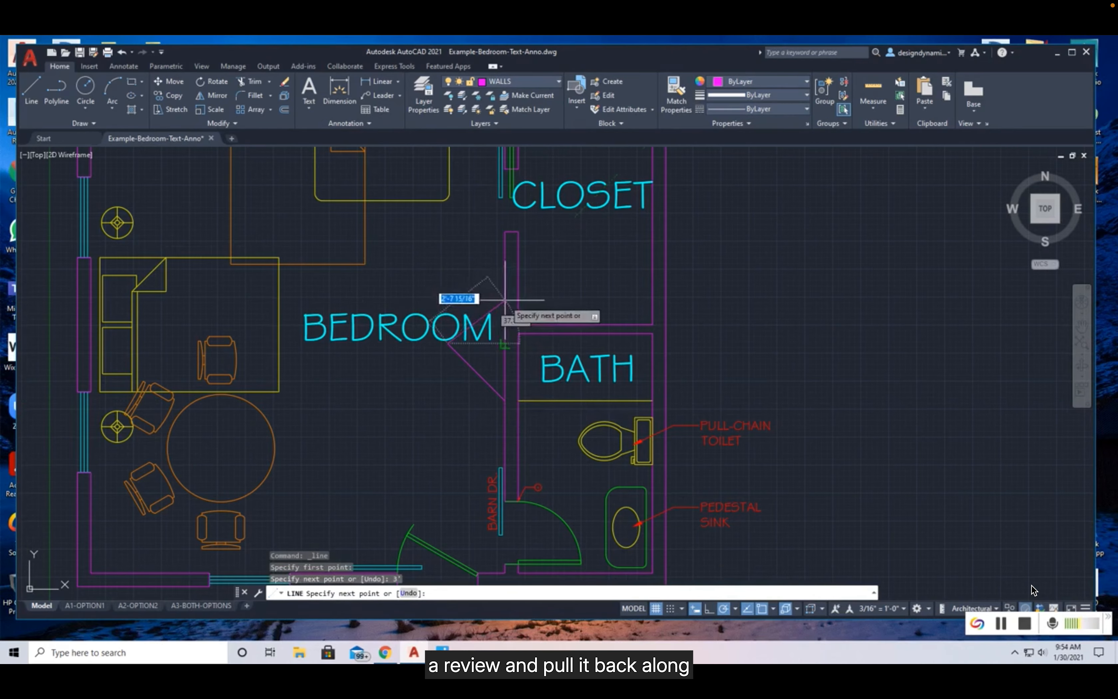
type("3")
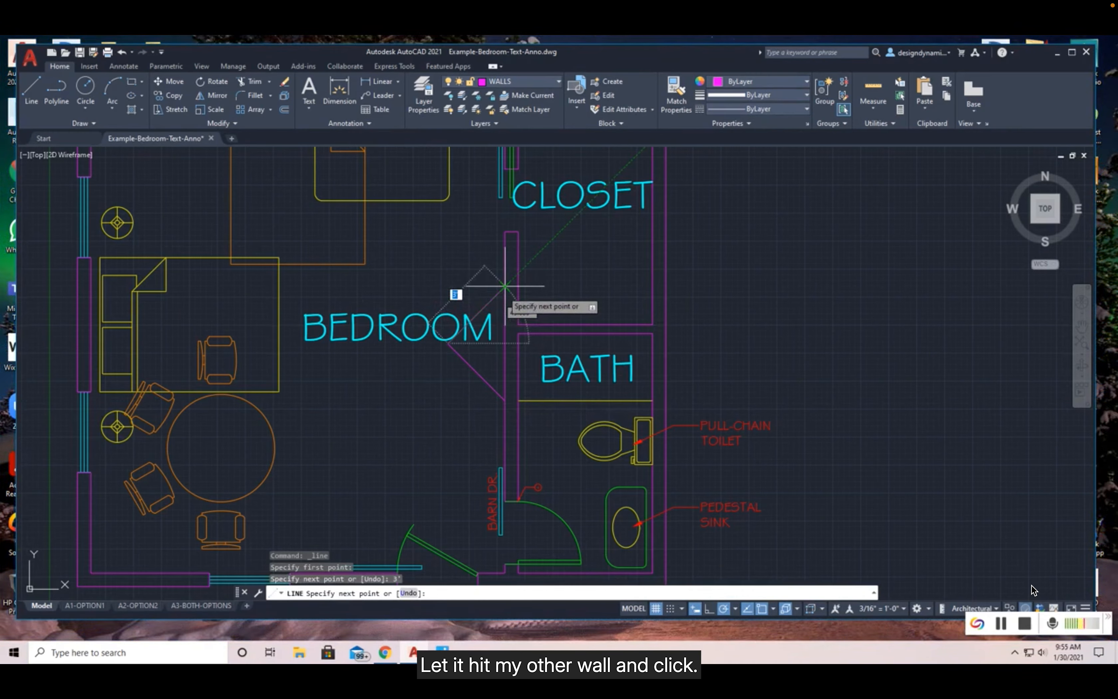
left_click(505, 289)
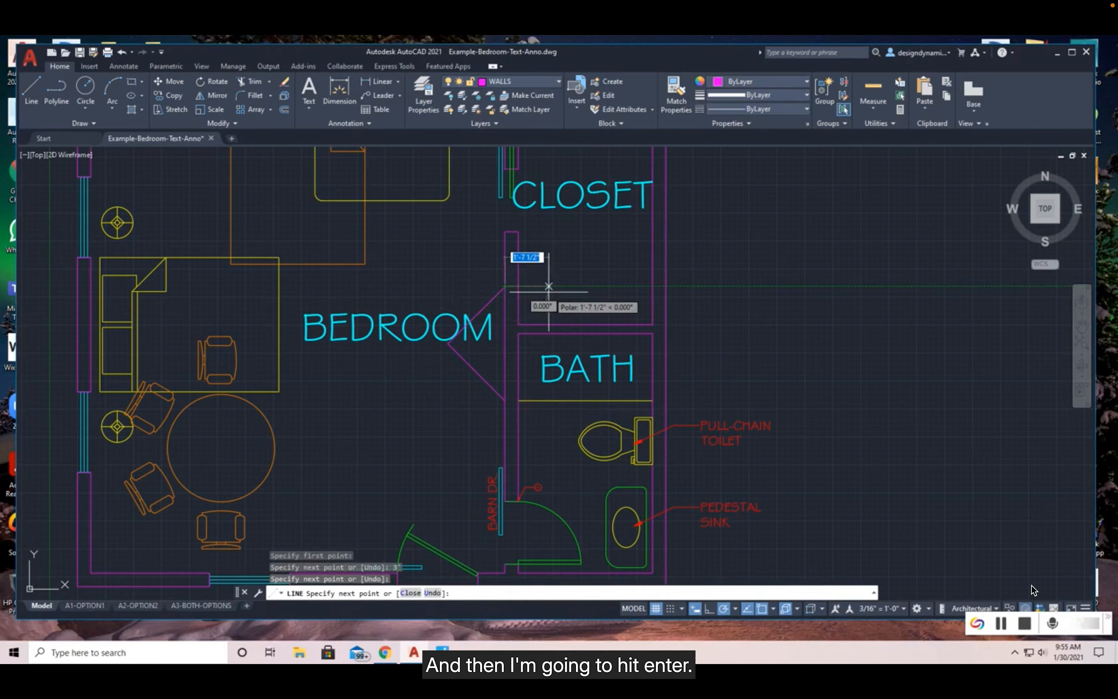
key("Return")
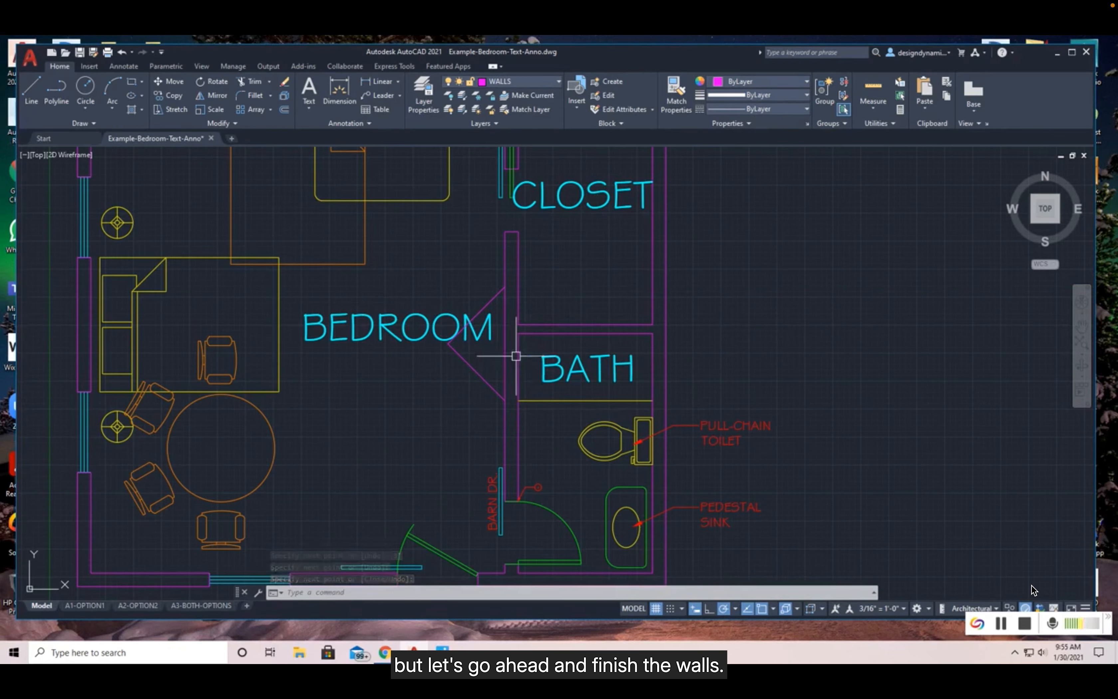
Step: Set the offset distance to 4" and try to offset the upper angled wall line inward
scroll(516, 356, "up", 3)
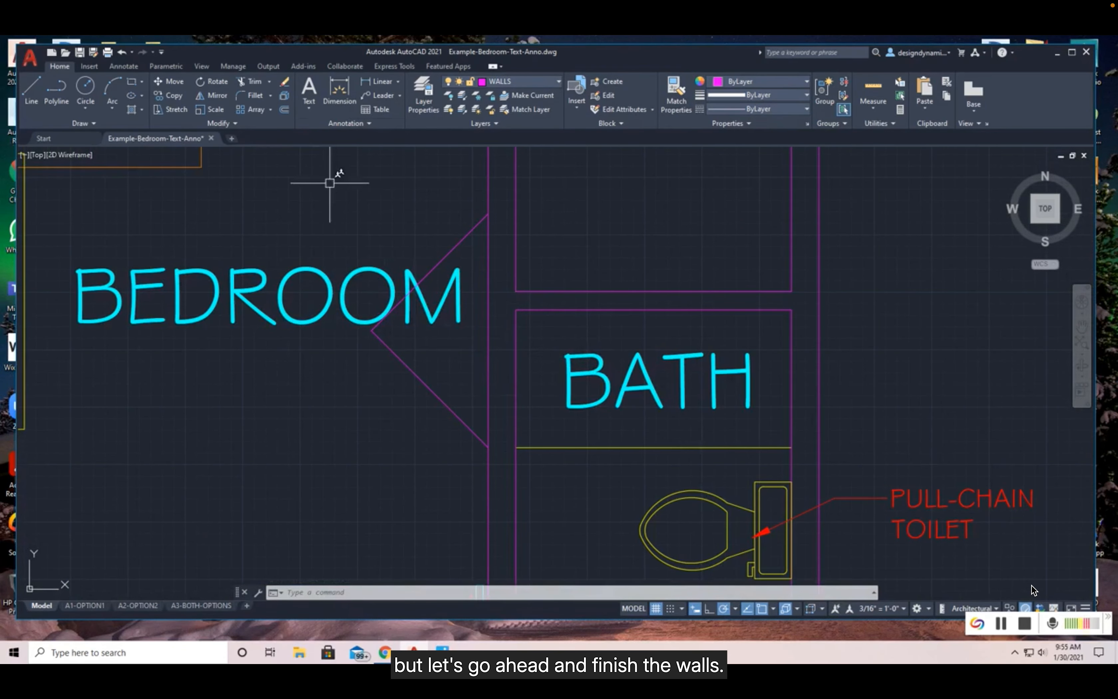
left_click(284, 111)
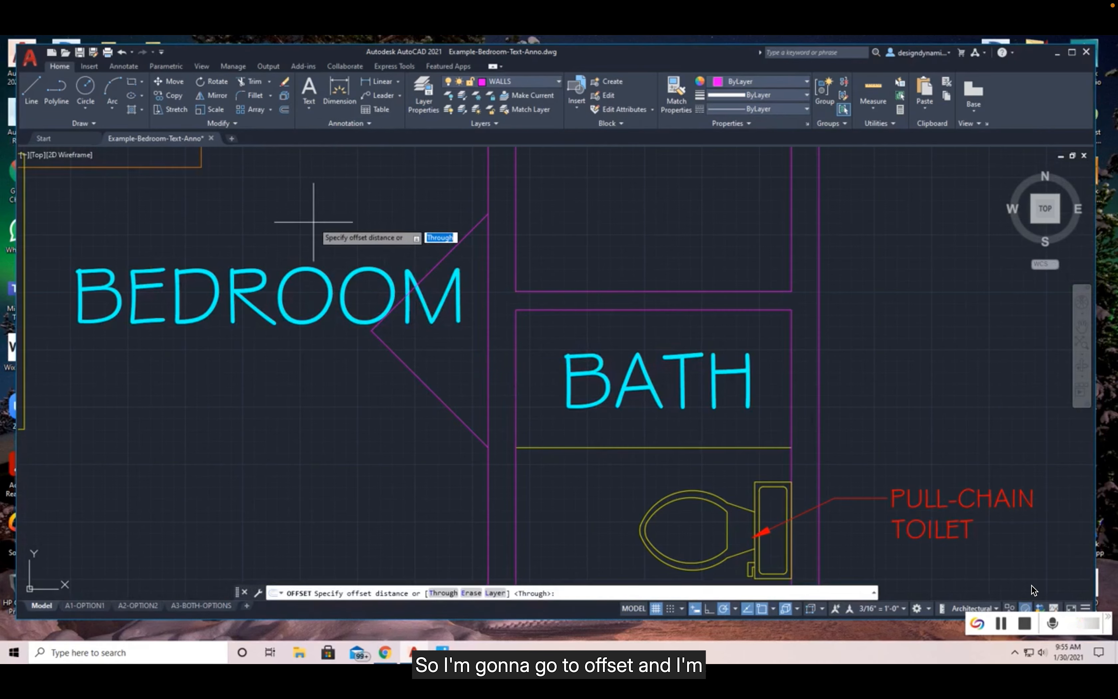
type("4")
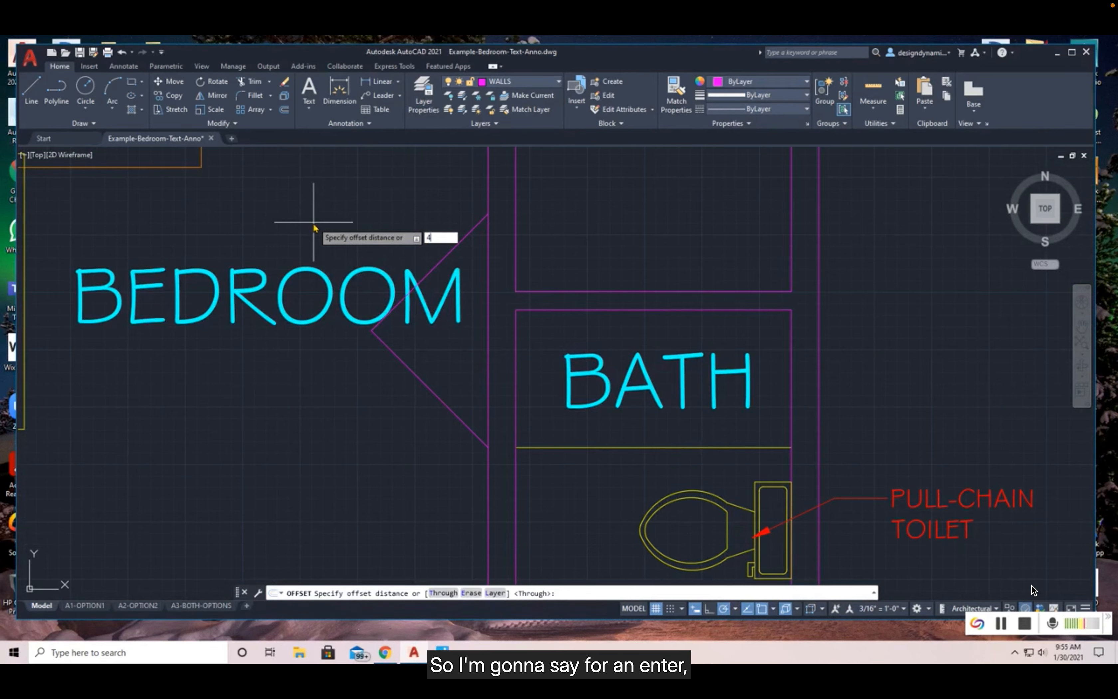
key("Return")
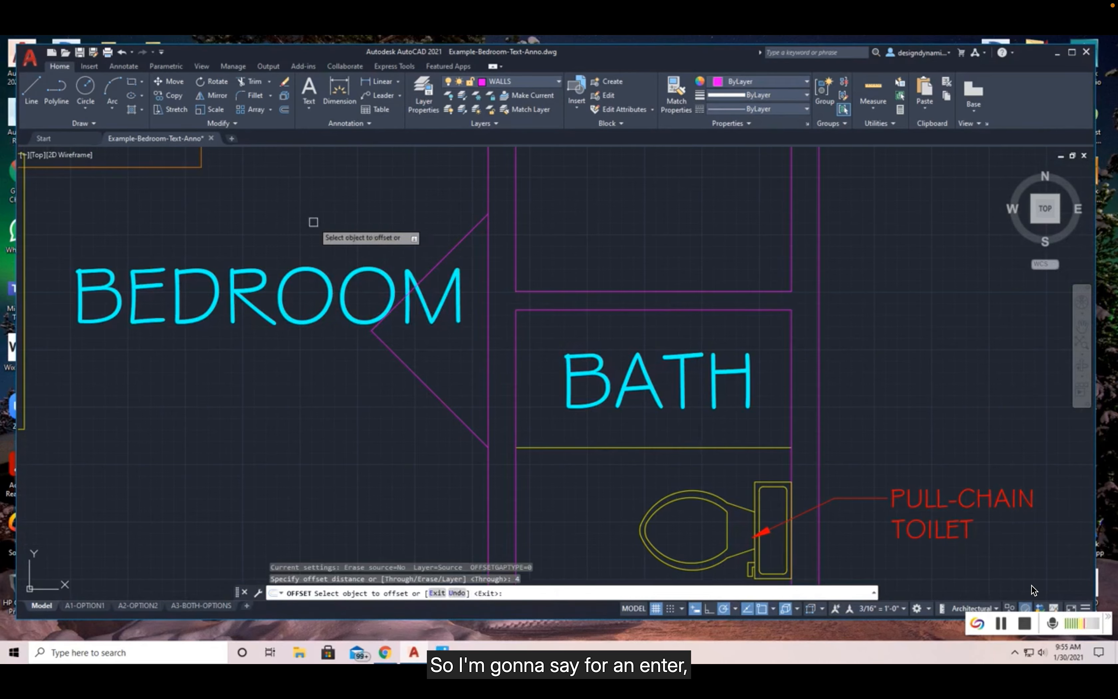
left_click(443, 260)
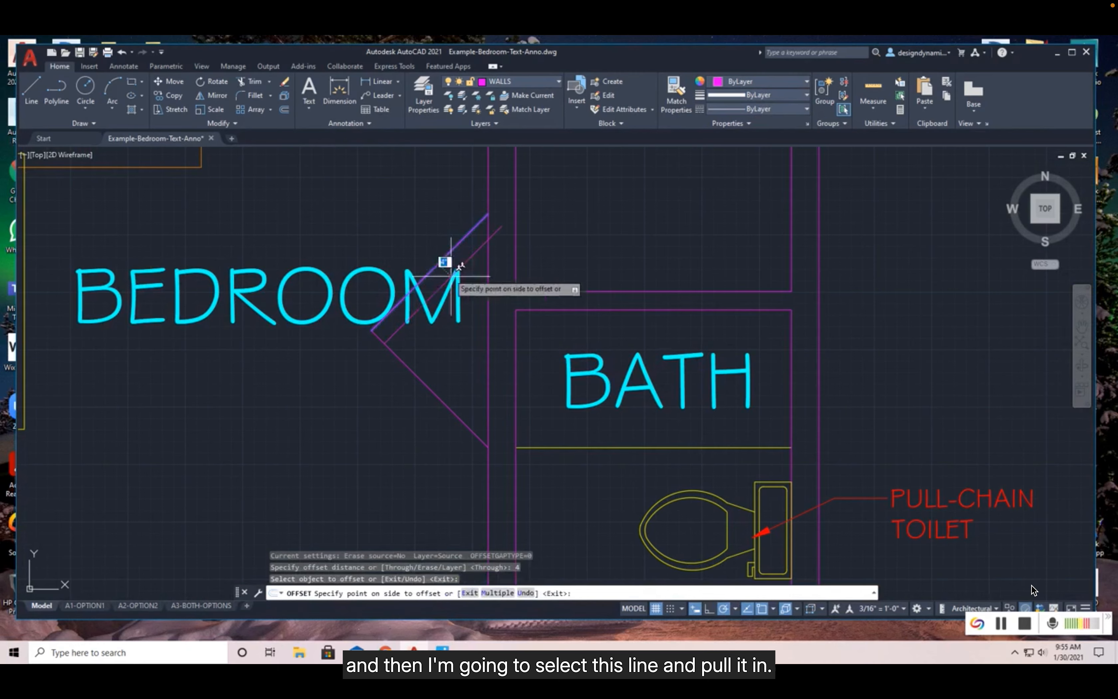
left_click(469, 314)
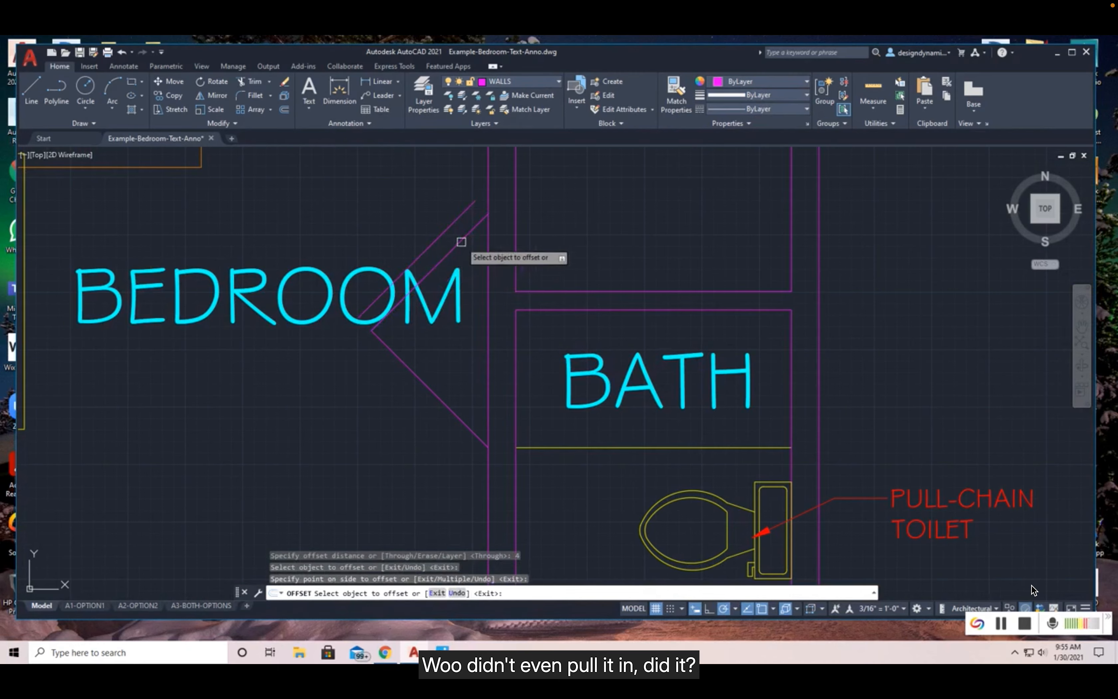
left_click(389, 270)
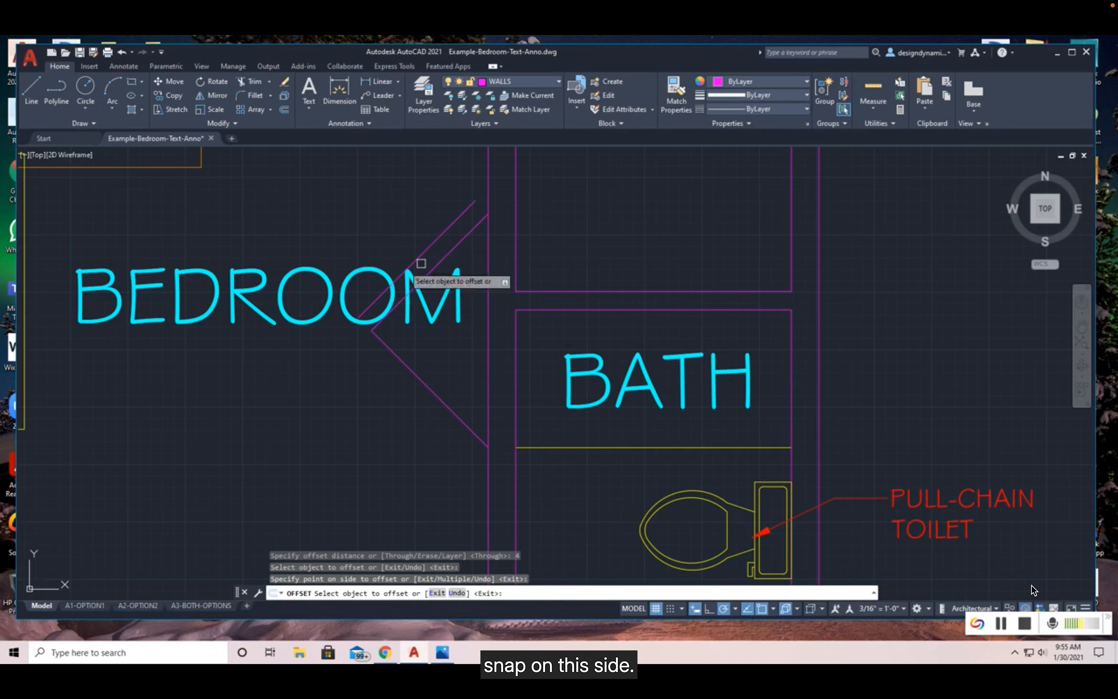
Step: Offset the original upper and lower angled wall lines toward the inside of the triangle at the 4" distance
left_click(468, 233)
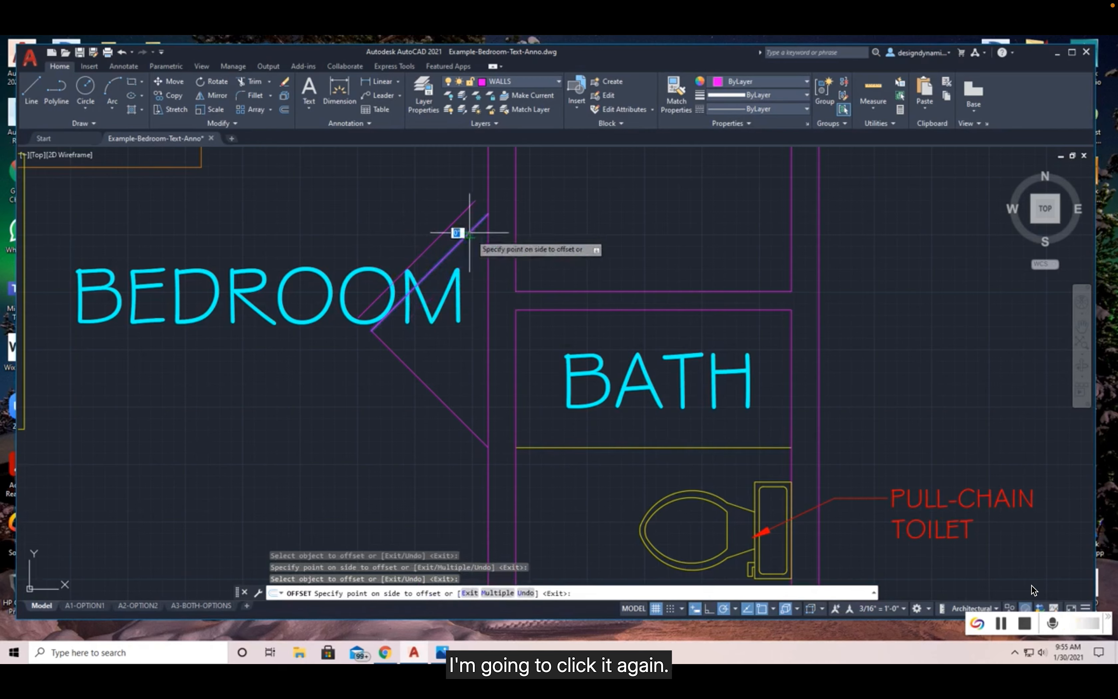
left_click(481, 235)
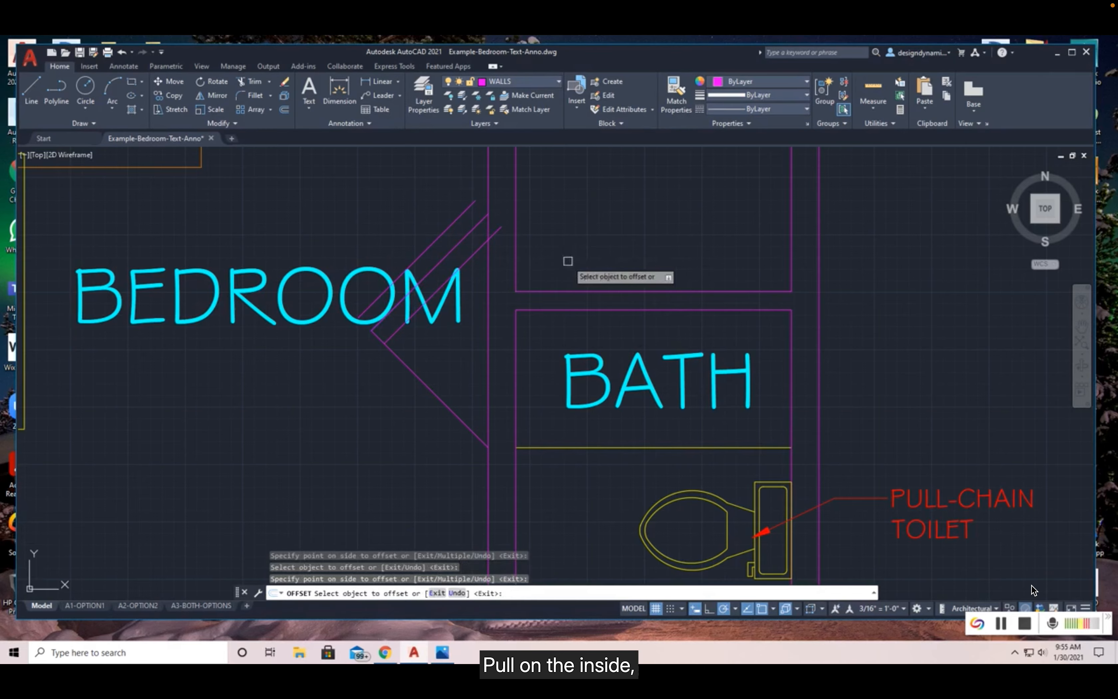
left_click(431, 391)
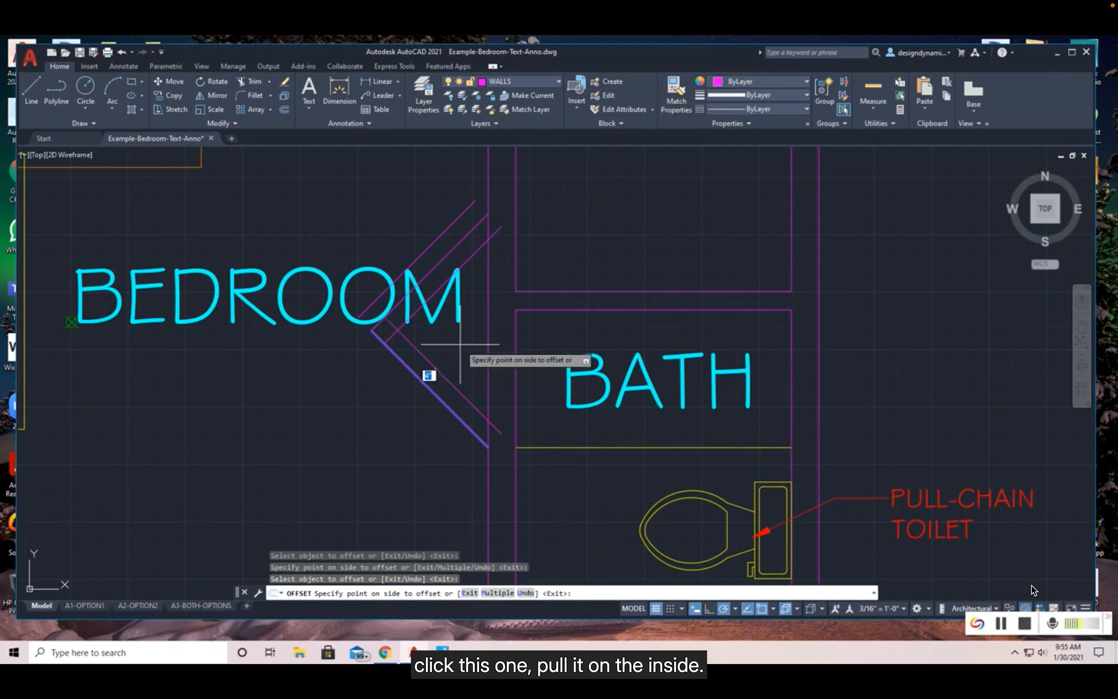
left_click(556, 259)
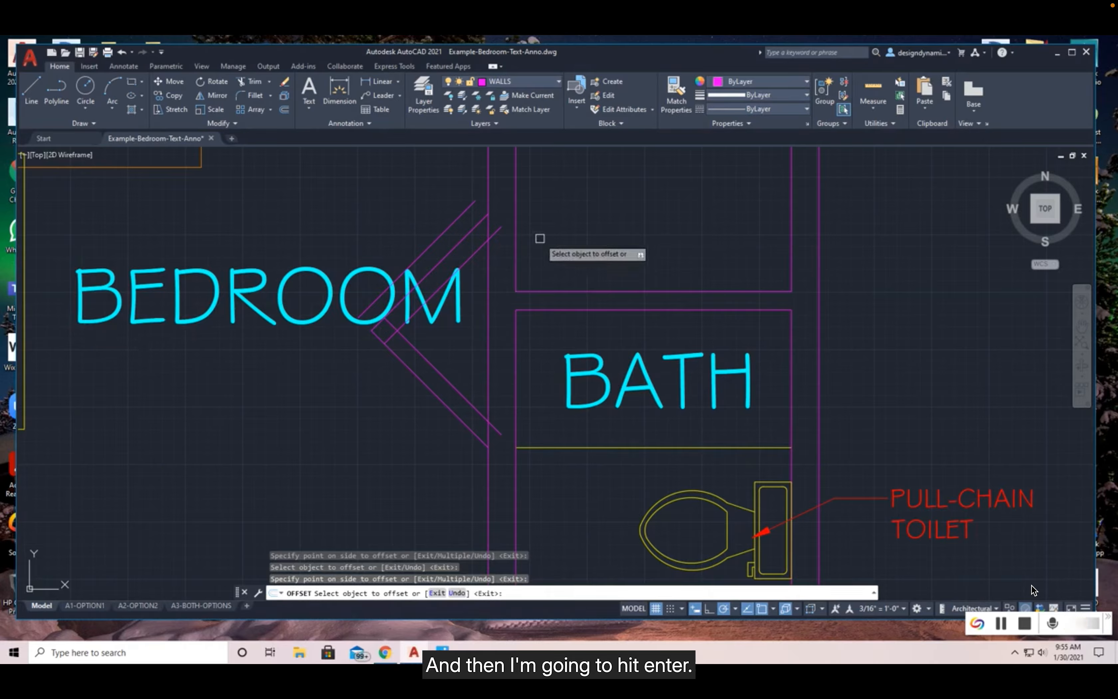
key("Return")
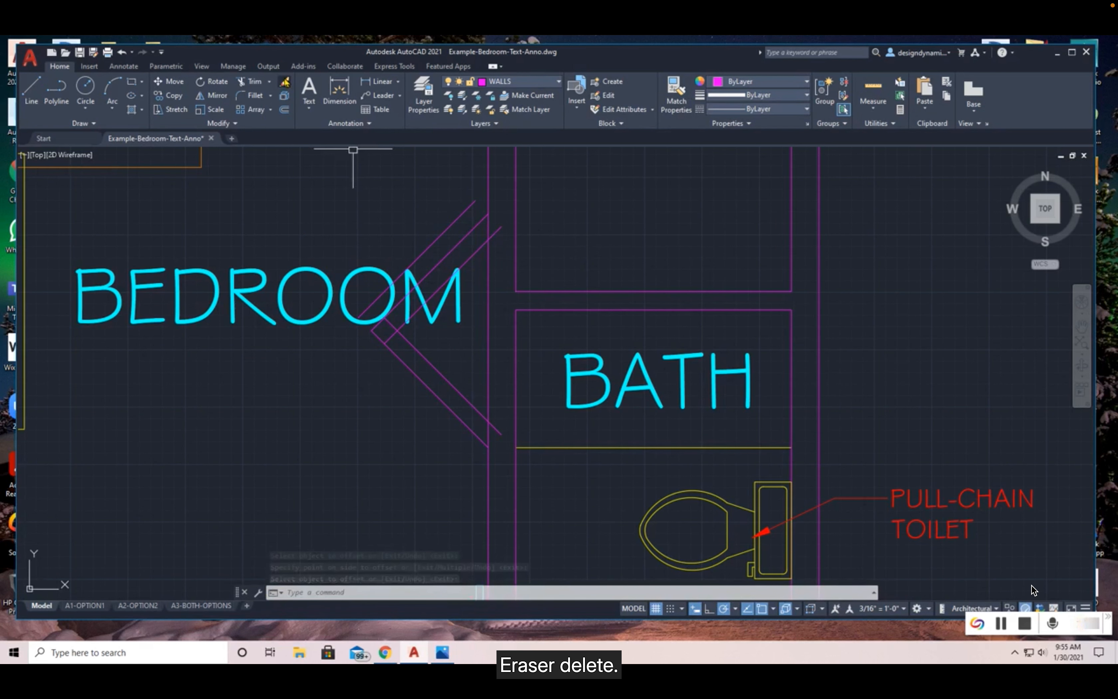
Step: Erase the stray offset line on the outer side of the upper angled wall
type("e")
key("Return")
left_click(448, 230)
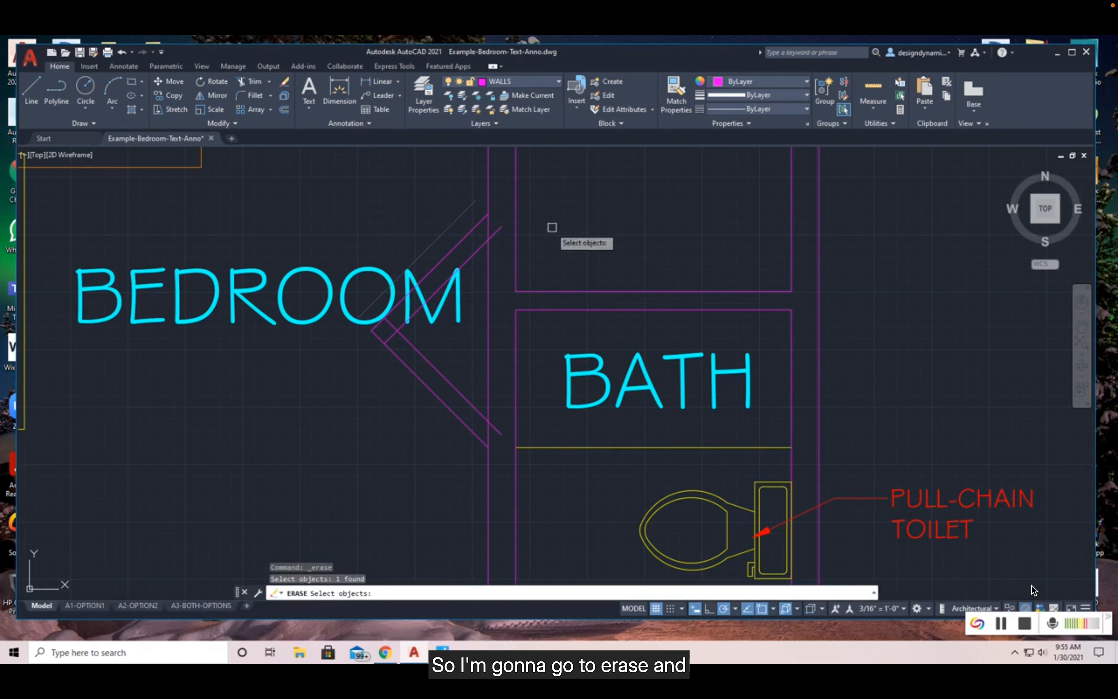
key("Return")
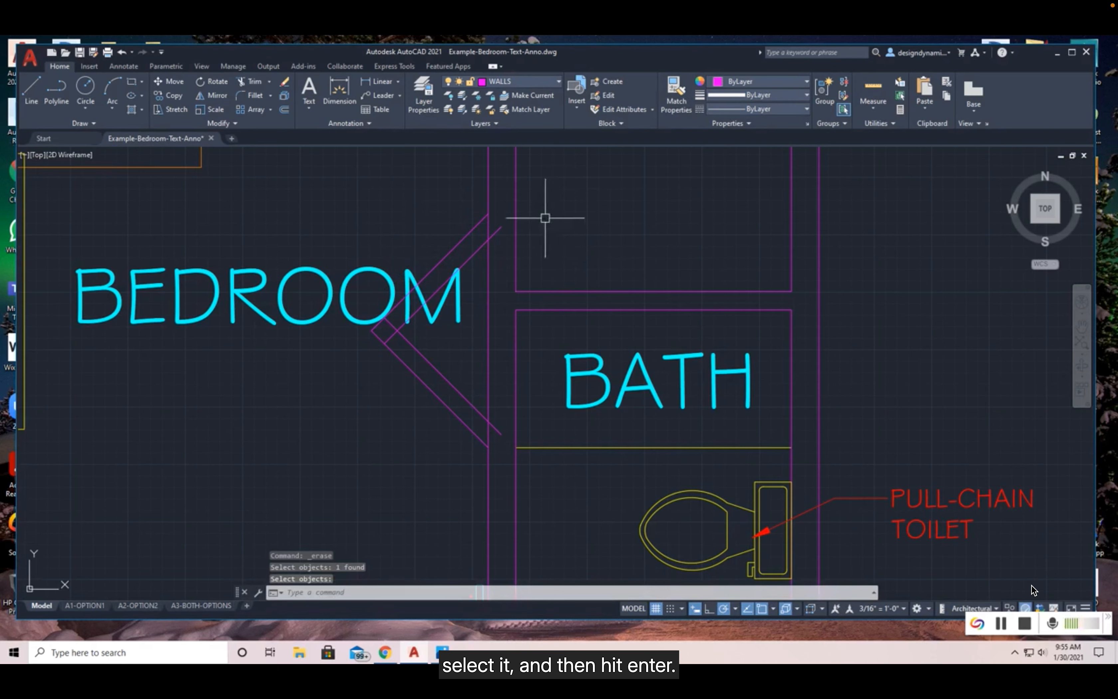
Step: Trim the overhanging ends and crossing wall segments so the double angled walls join each other and the straight wall cleanly
left_click(255, 85)
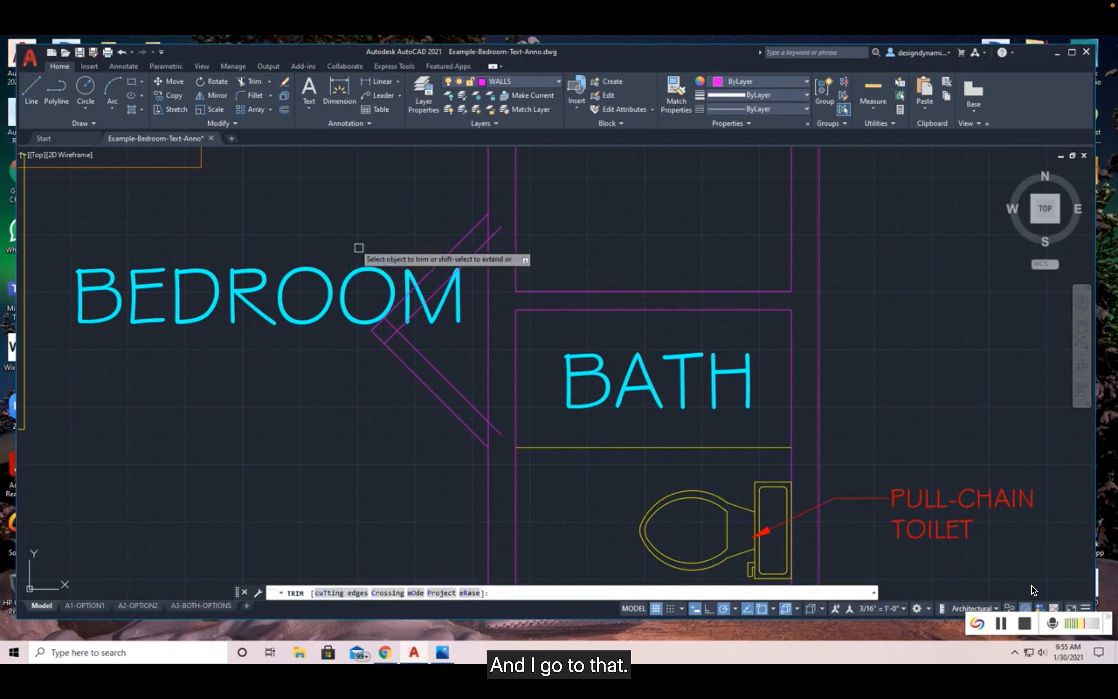
left_click(491, 236)
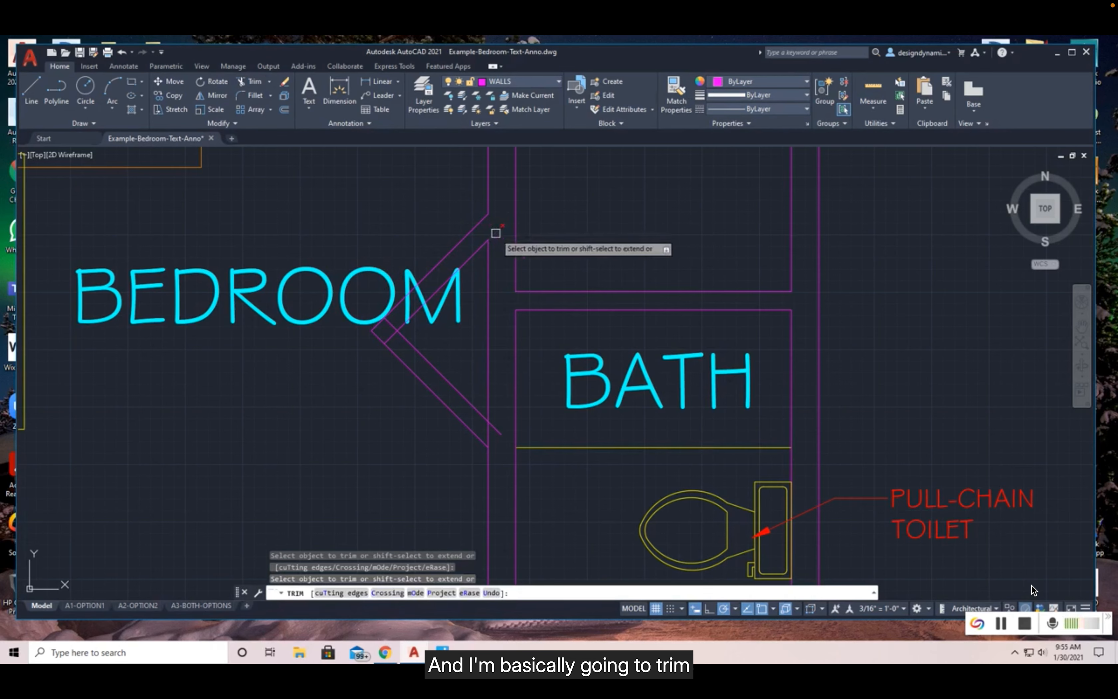
left_click(495, 429)
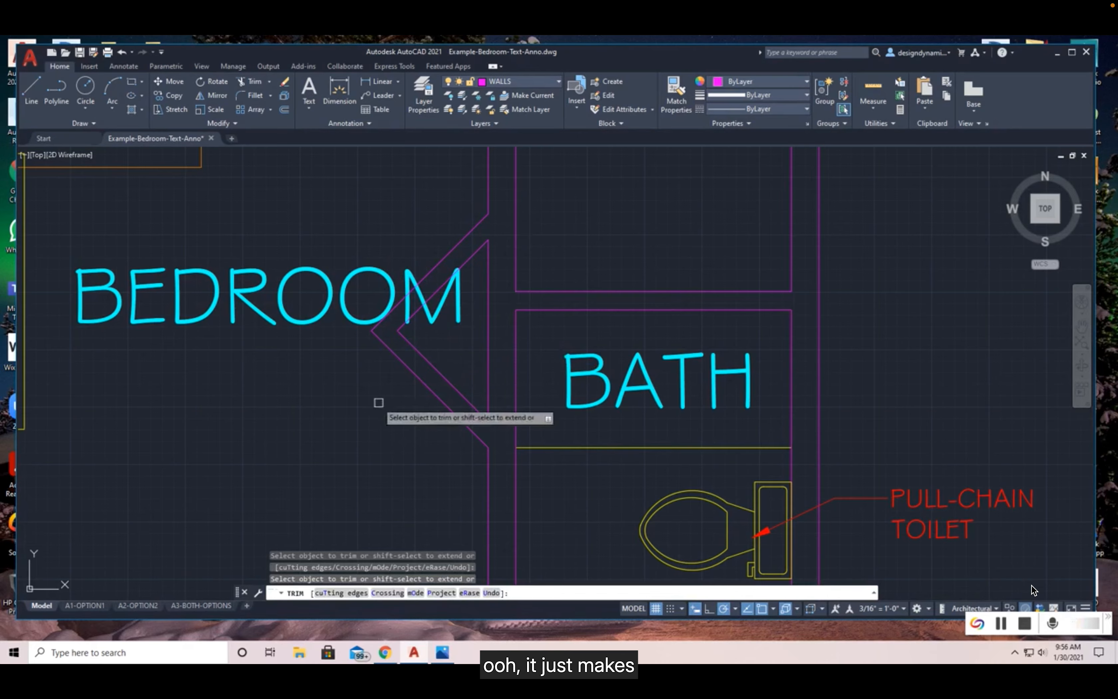
key("Return")
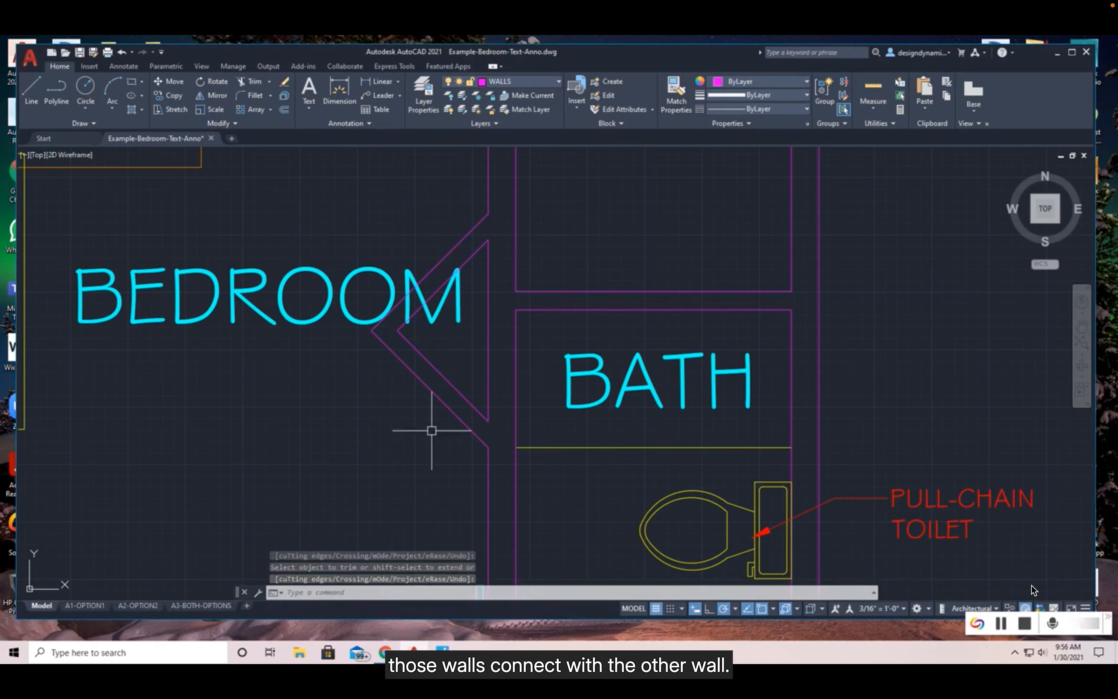
Step: Review the new angled walls in layouts A1-OPTION1, A2-OPTION2 and A3-BOTH-OPTIONS, and check the A2-OPTION2 viewport's scale
scroll(552, 310, "down", 3)
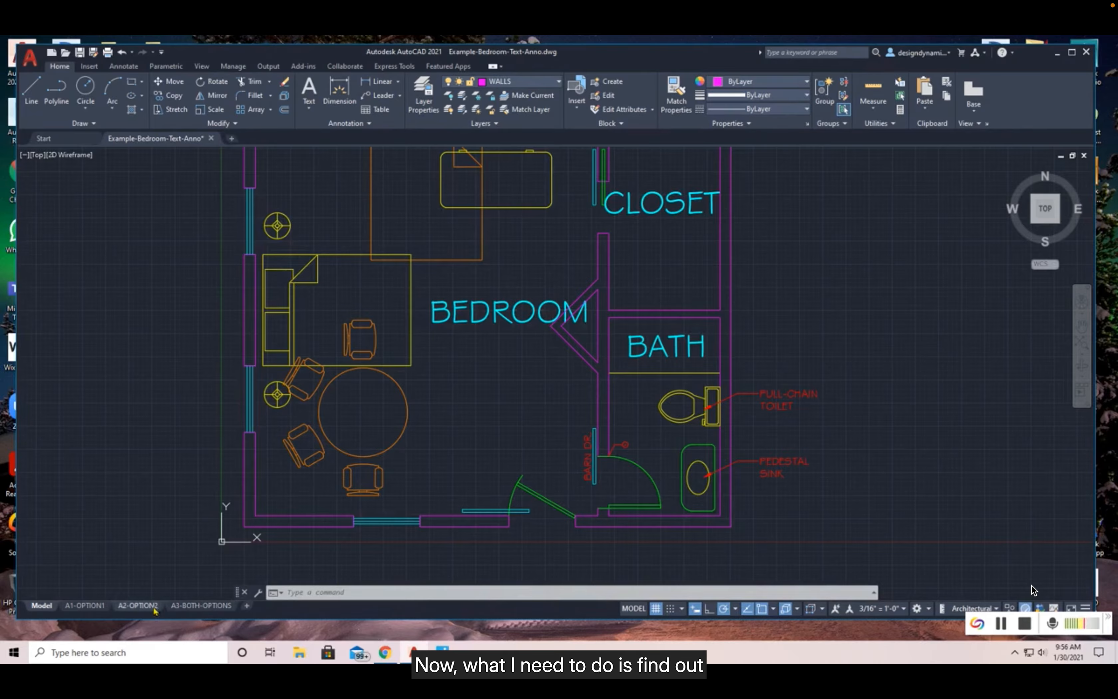
left_click(90, 608)
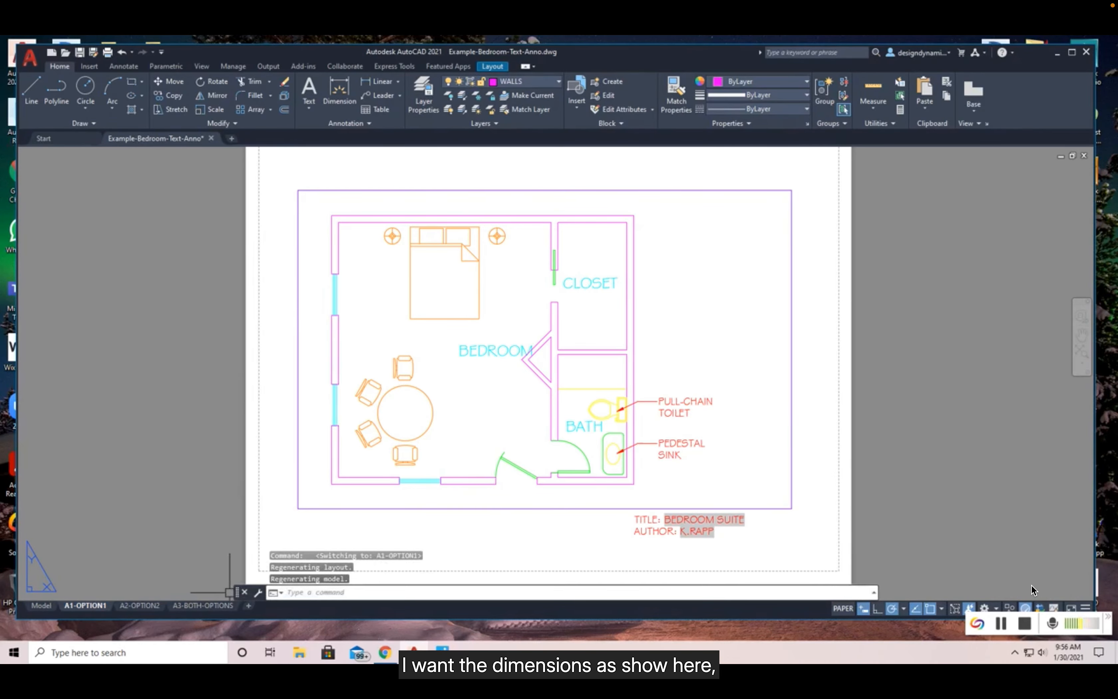
left_click(141, 606)
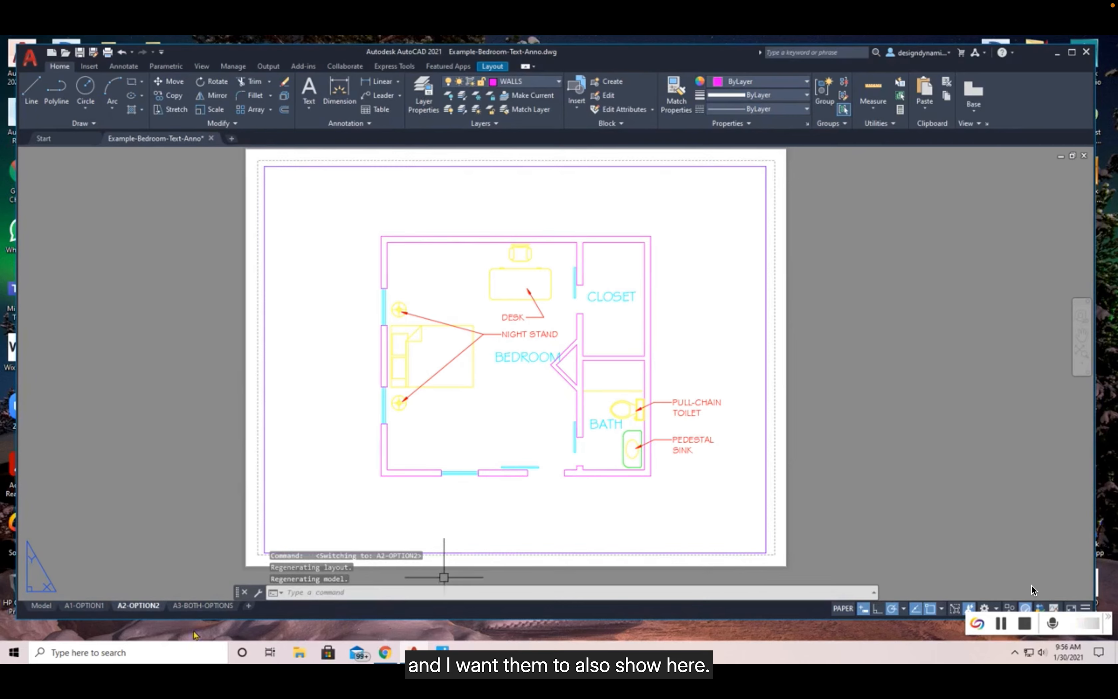
left_click(263, 447)
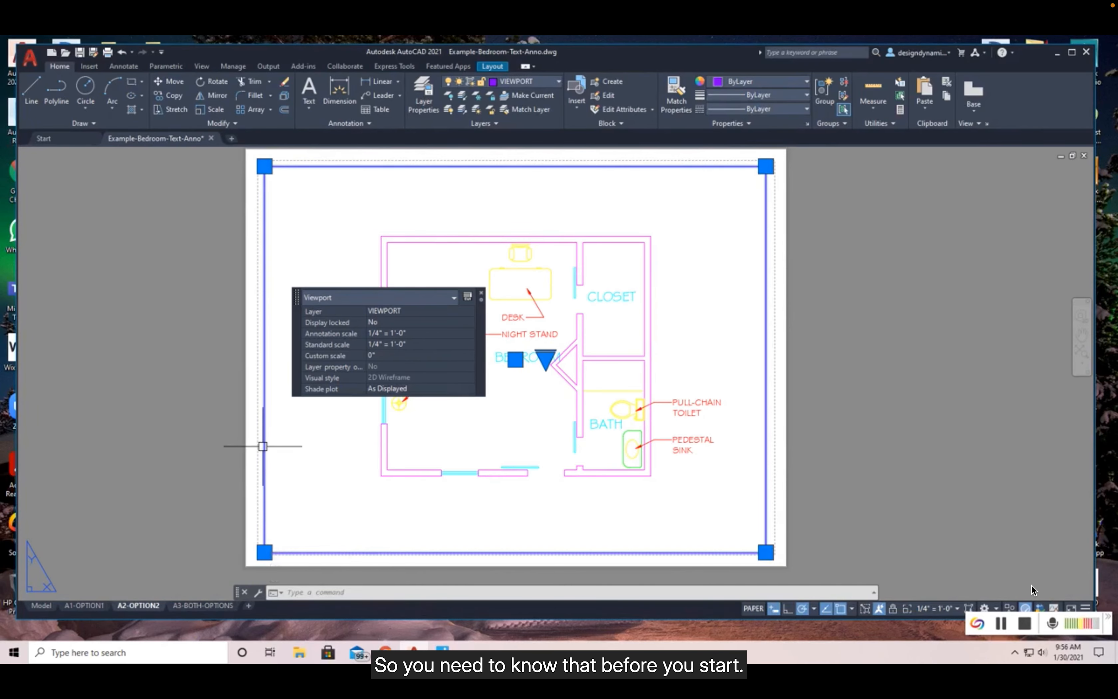
key("Escape")
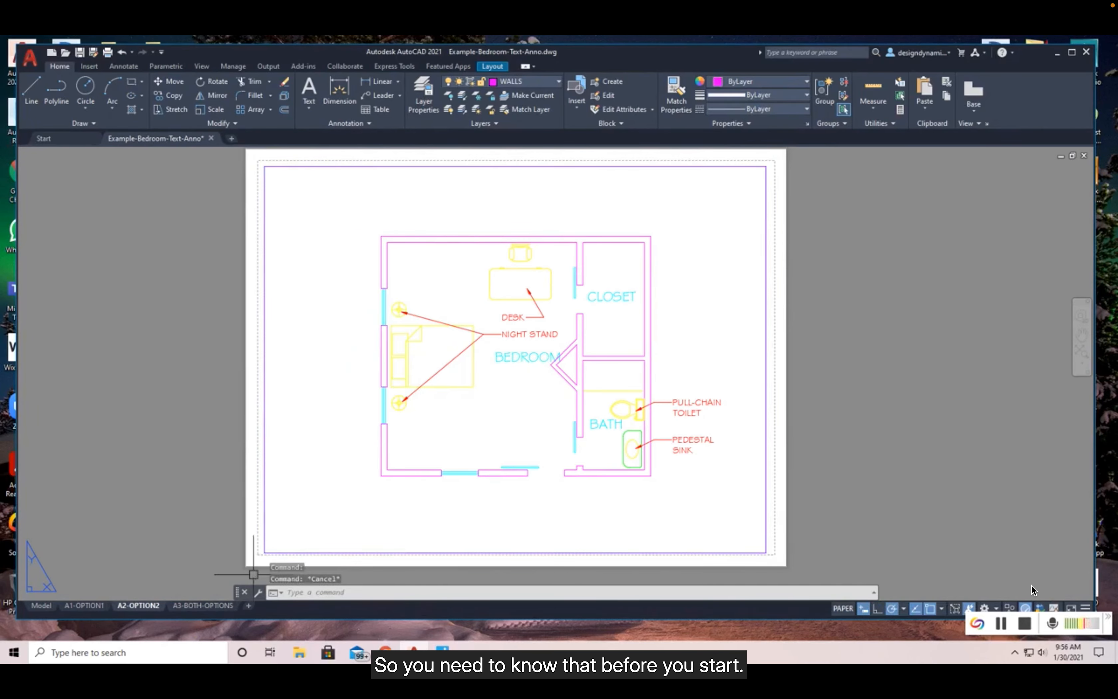
left_click(220, 610)
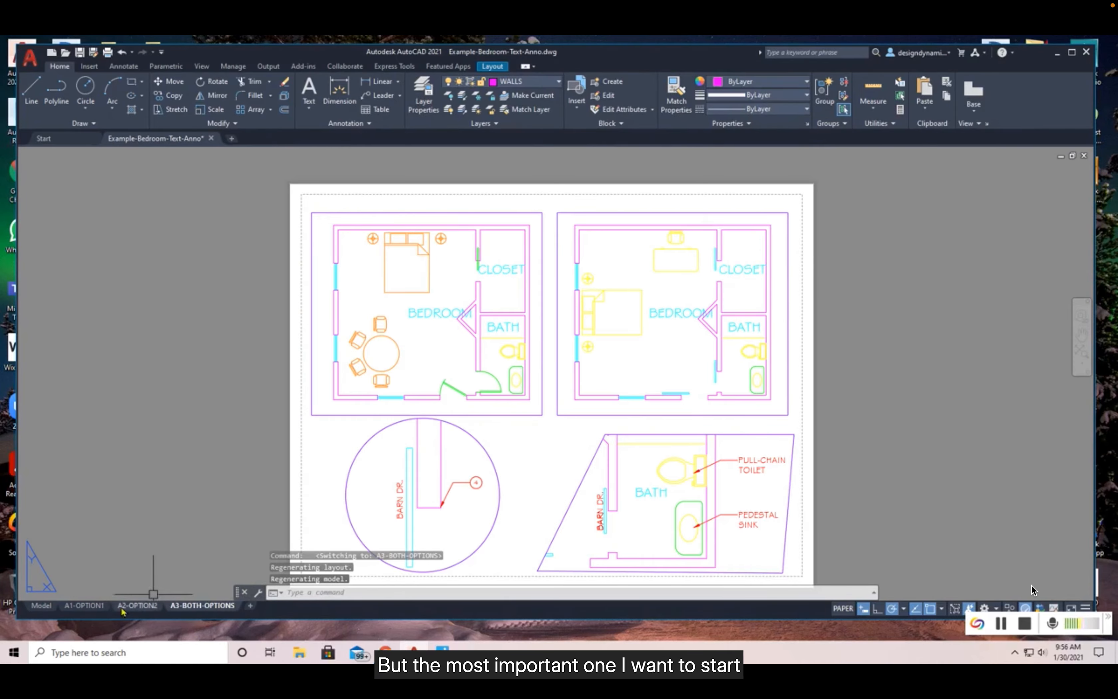
left_click(137, 609)
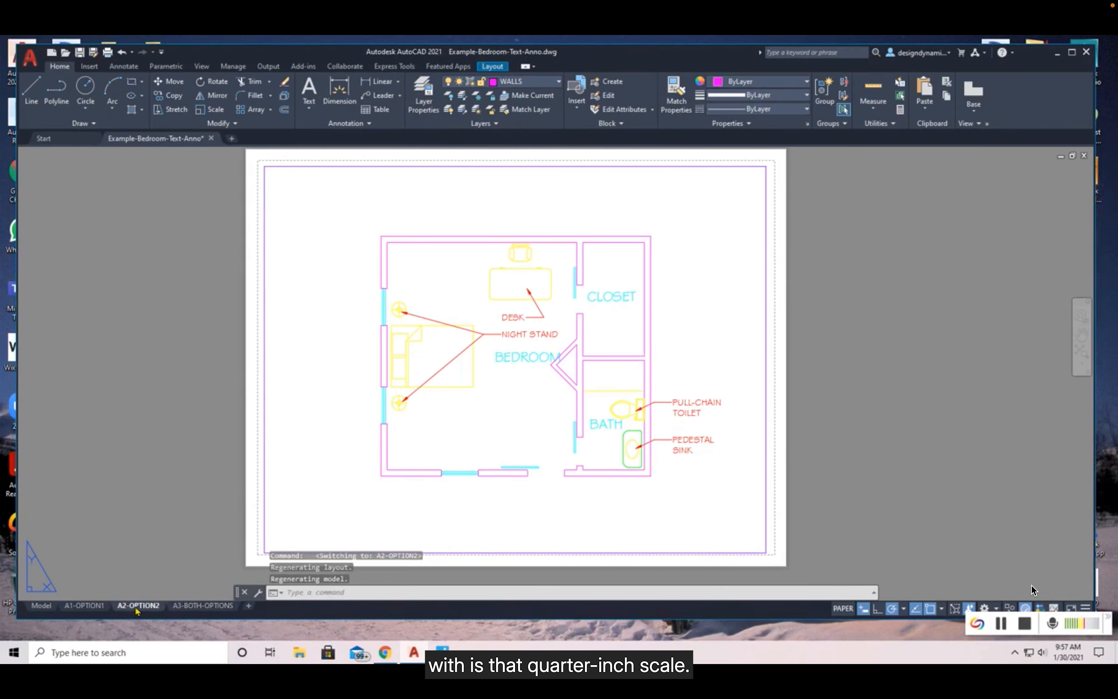
Step: Return to model space and set the annotation scale to 1/4" = 1'-0"
left_click(41, 606)
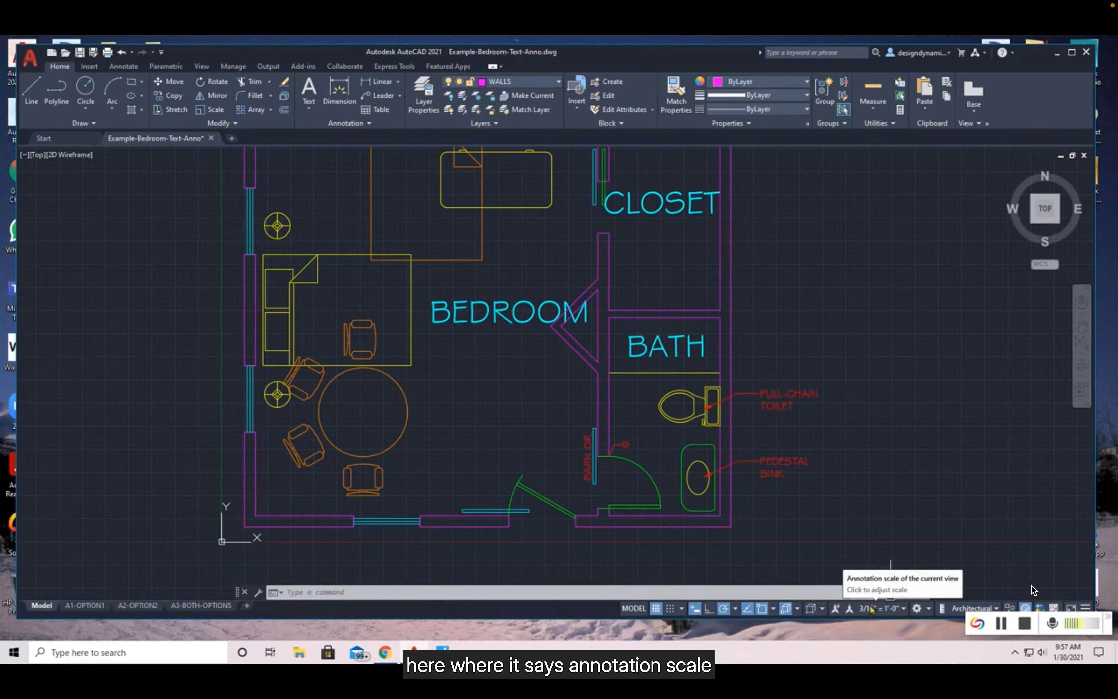
left_click(903, 609)
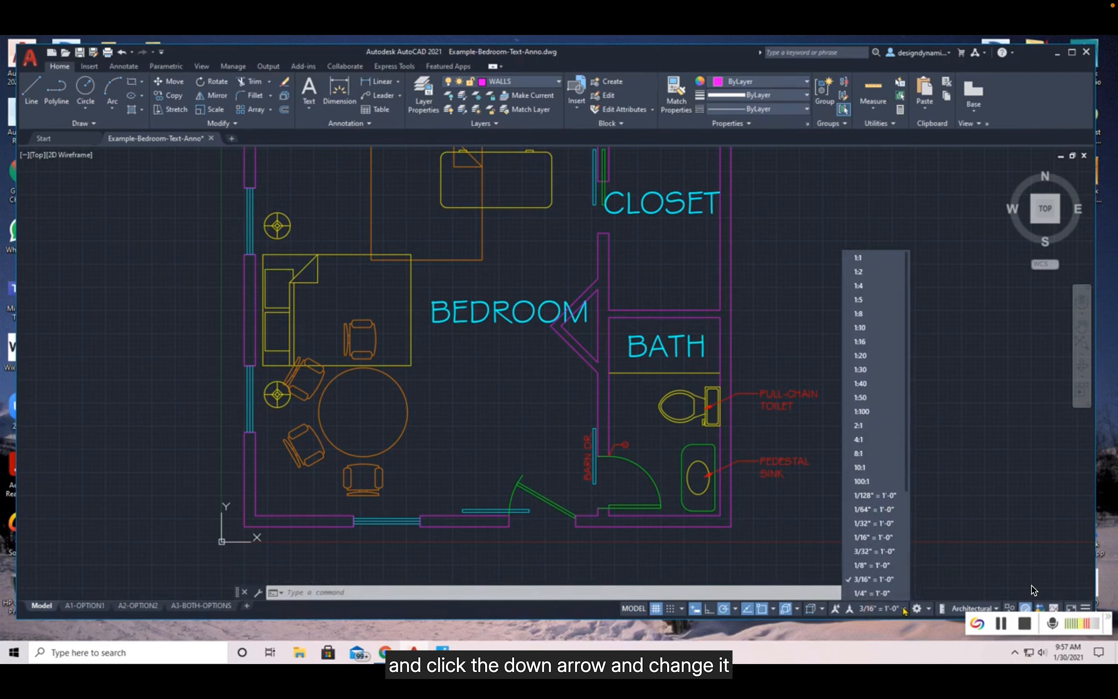
left_click(872, 593)
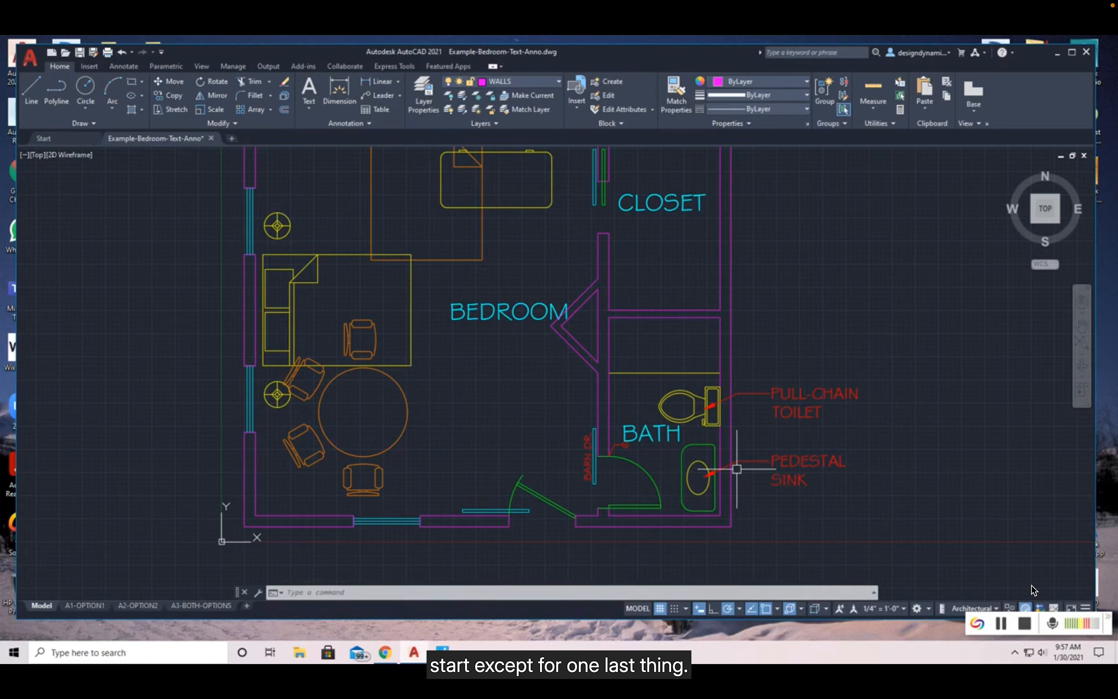
Step: Make Dim the current layer
scroll(737, 469, "down", 5)
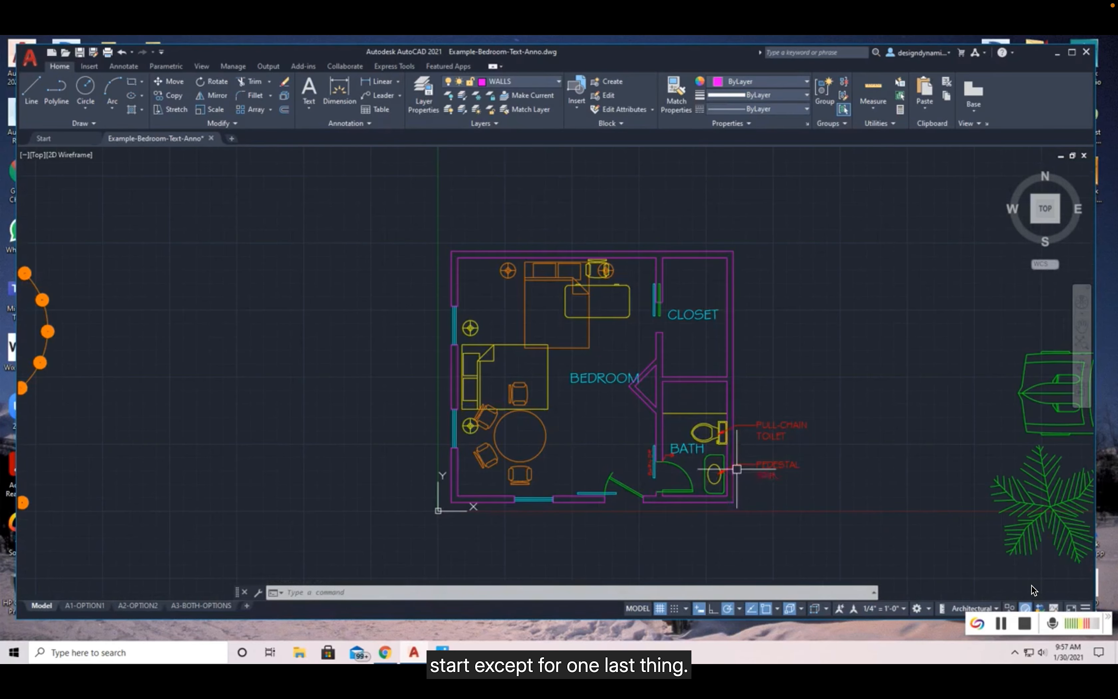
left_click(520, 84)
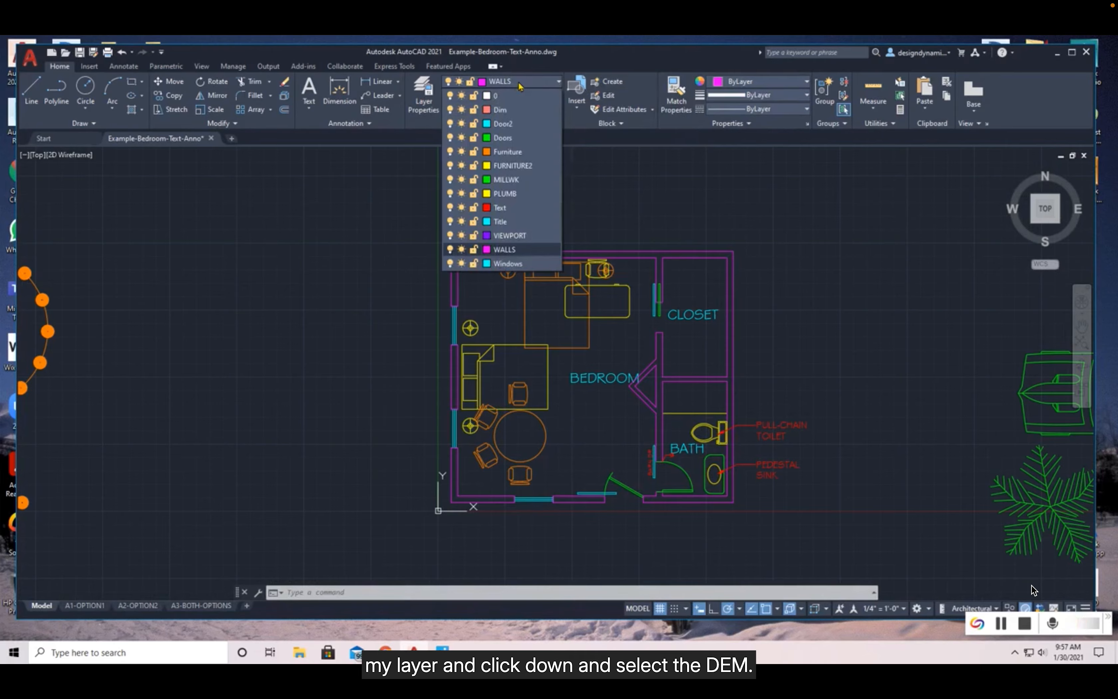
left_click(501, 110)
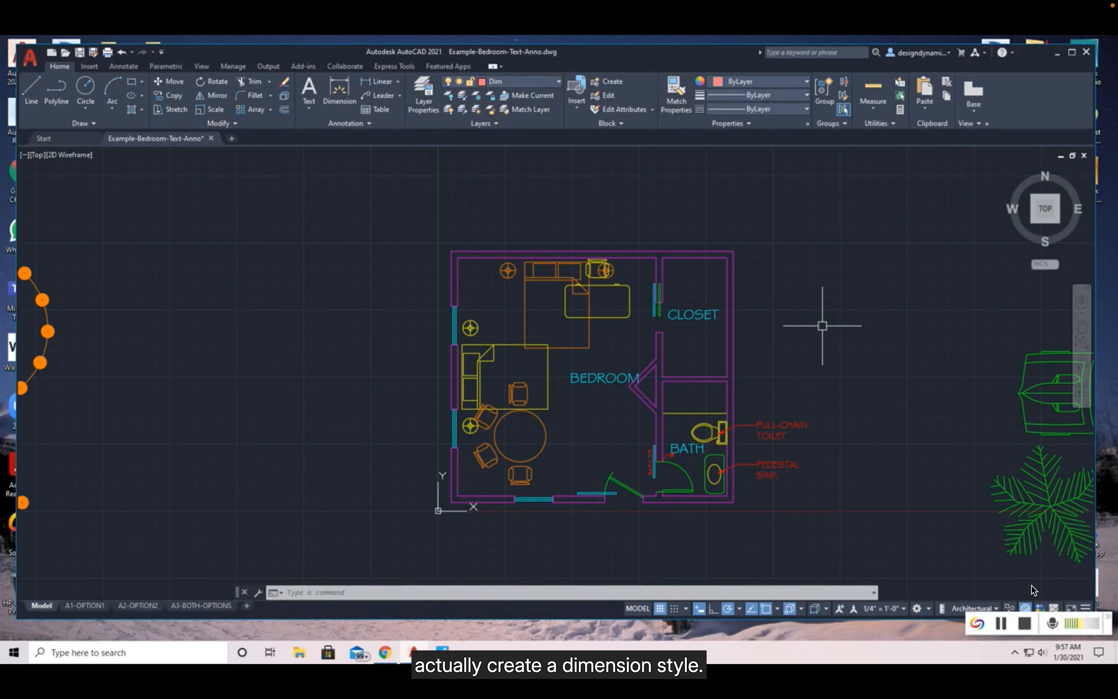
Step: Create a new annotative dimension style named Stylus-Anno, based on the Annotative style and used for all dimensions
left_click(125, 66)
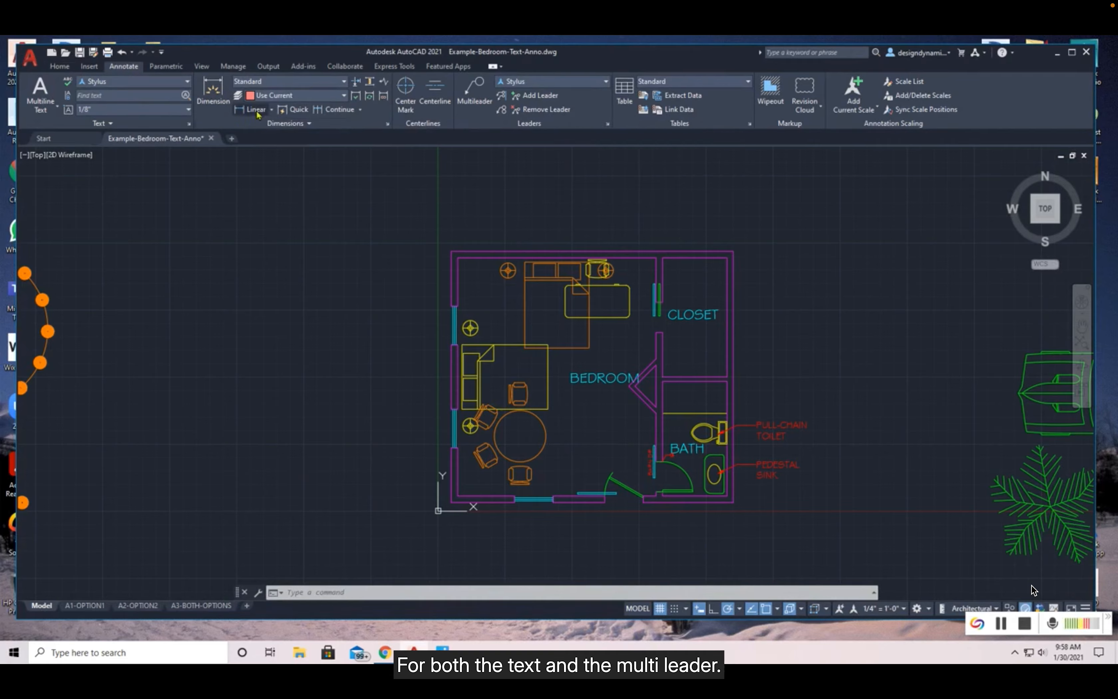
left_click(388, 126)
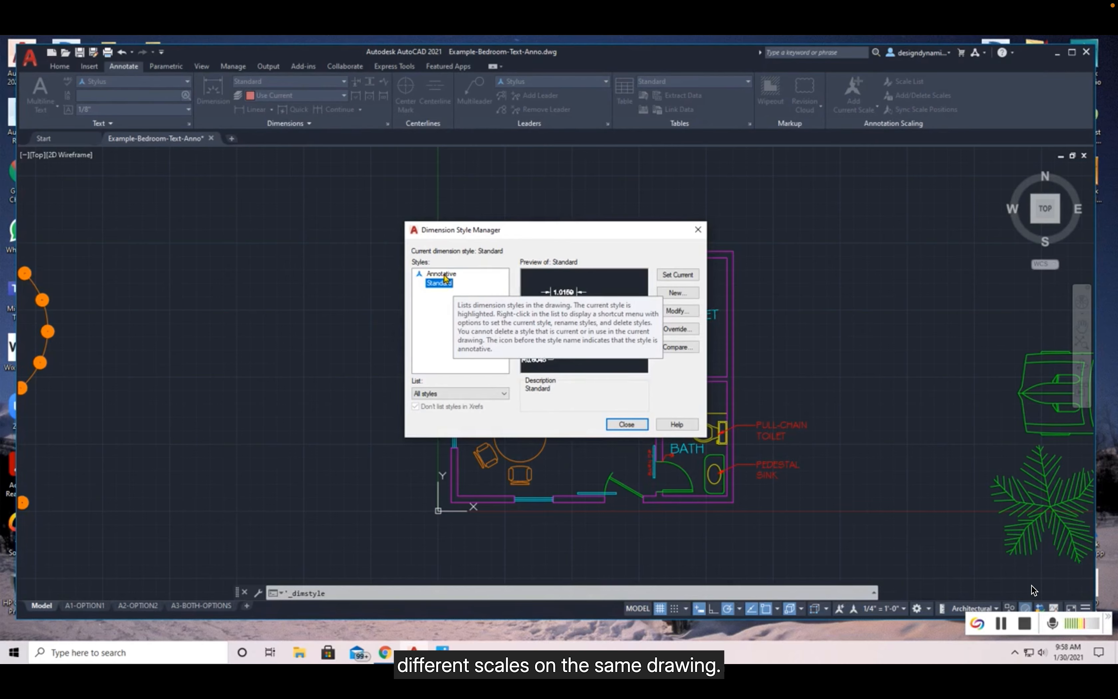
left_click(445, 277)
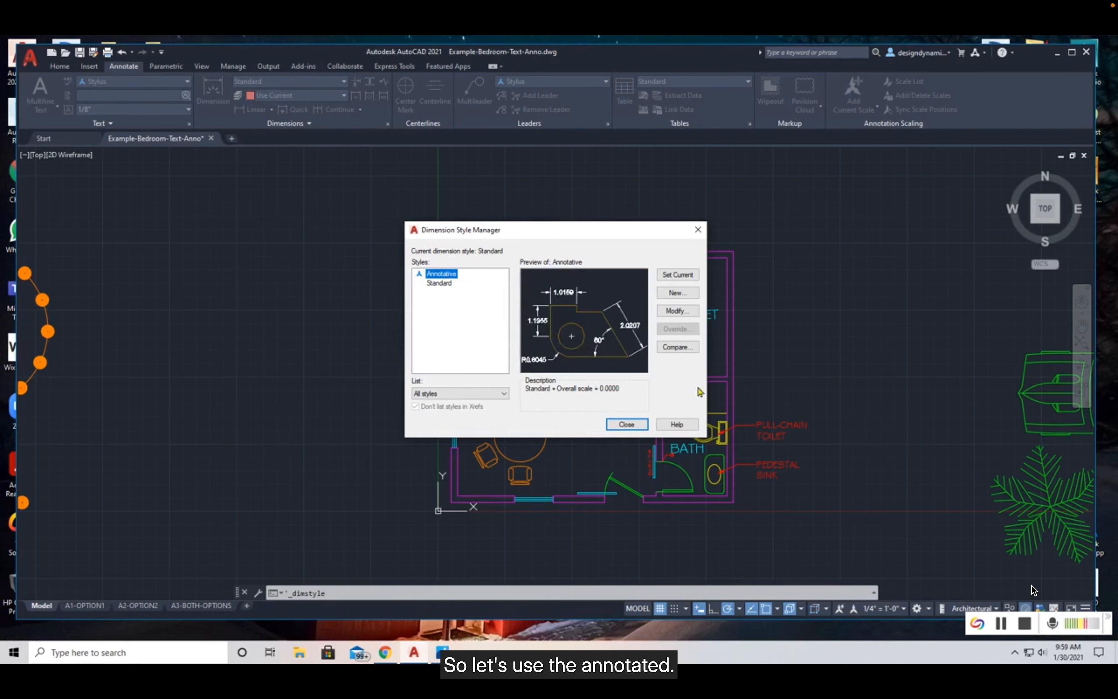
left_click(678, 294)
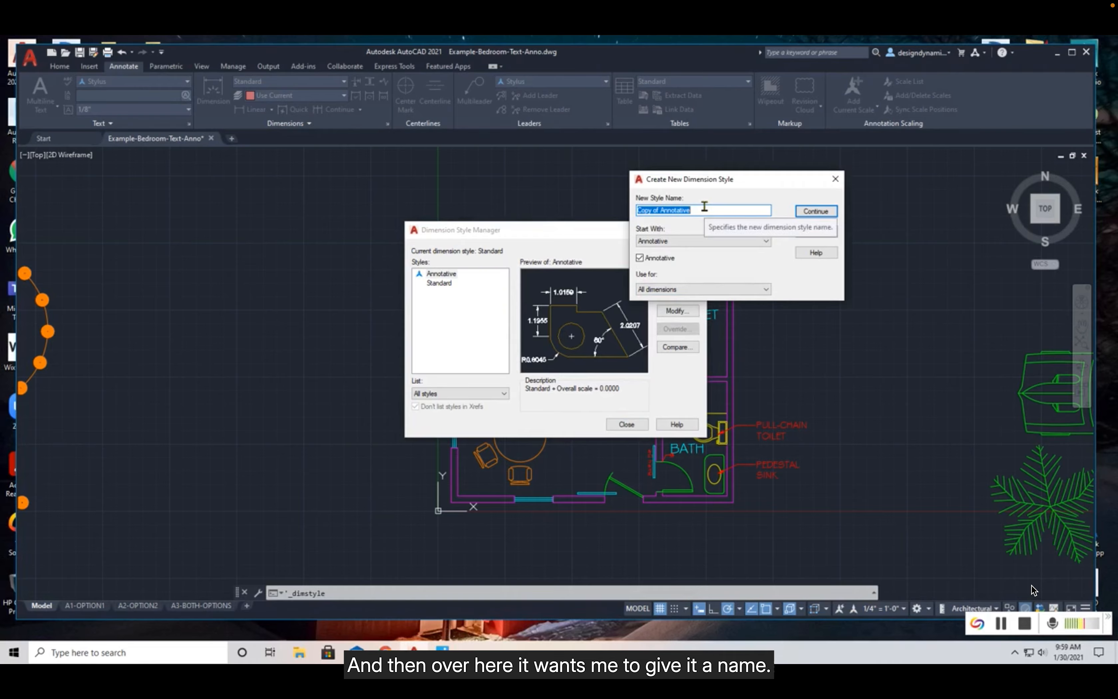
type("St")
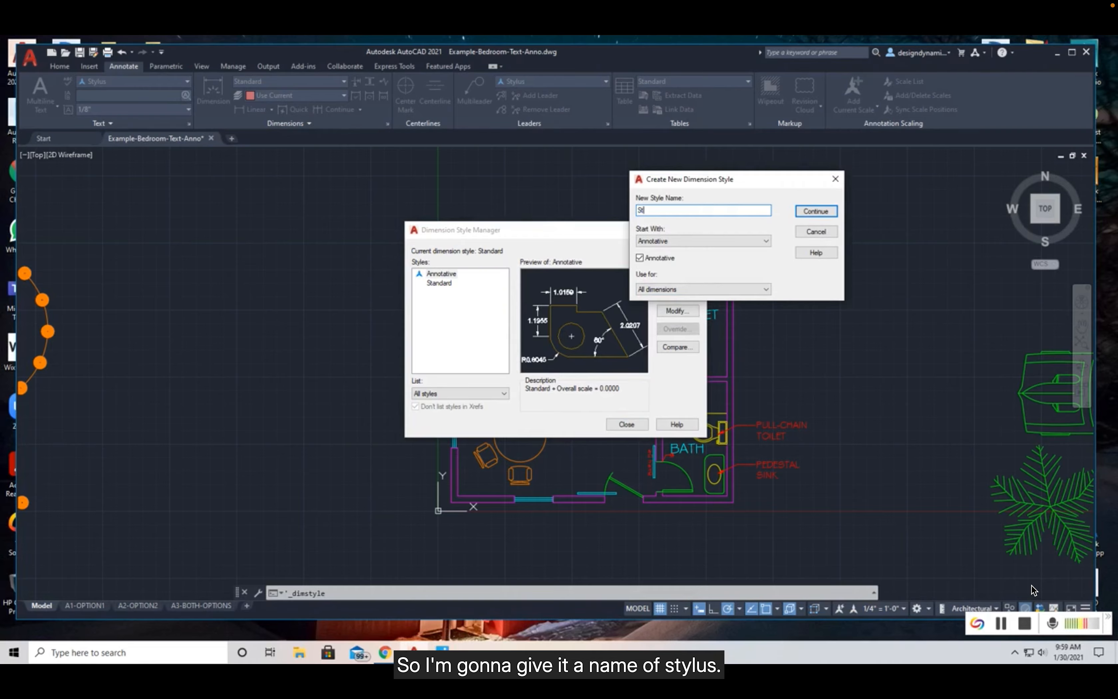
type("ylus-An")
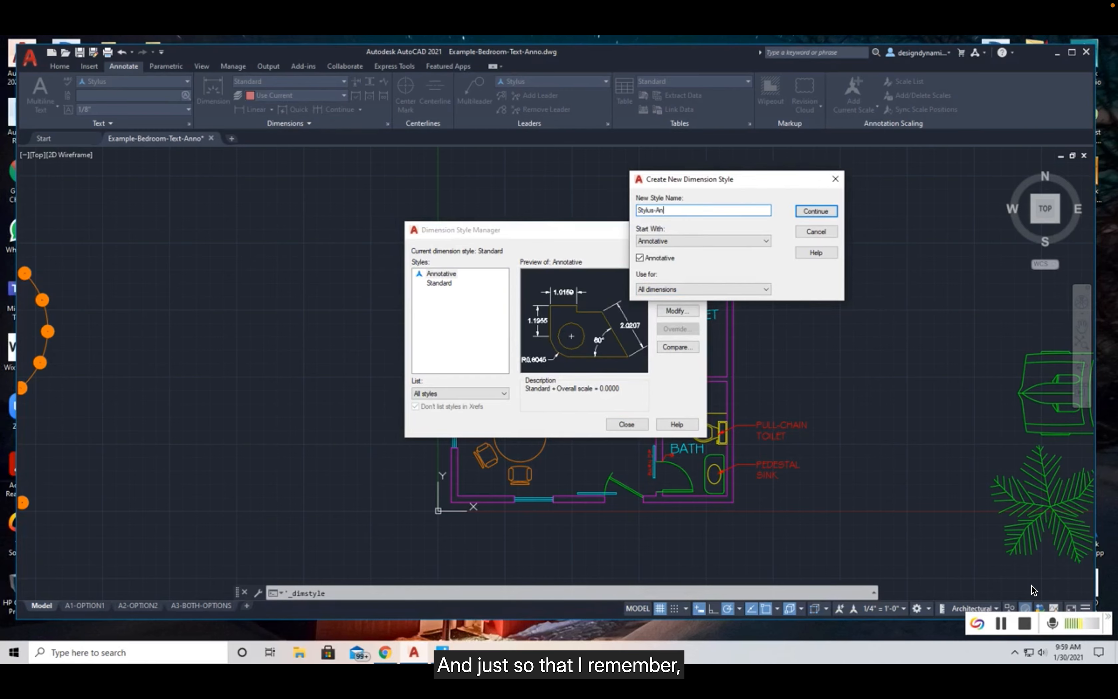
type("no")
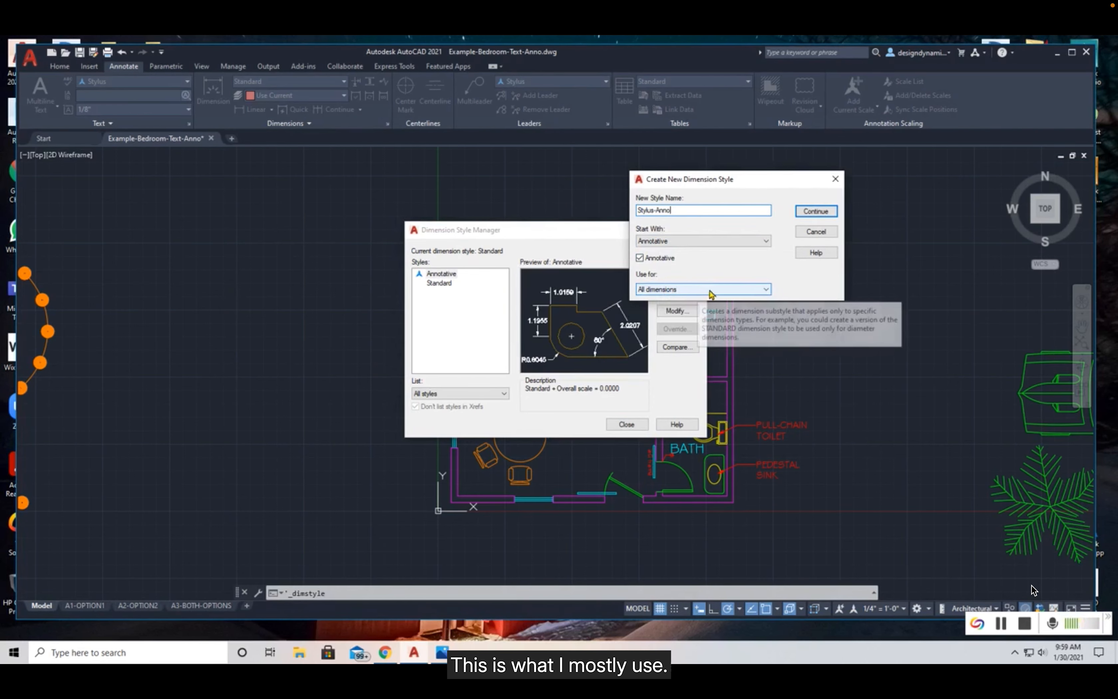
left_click(710, 291)
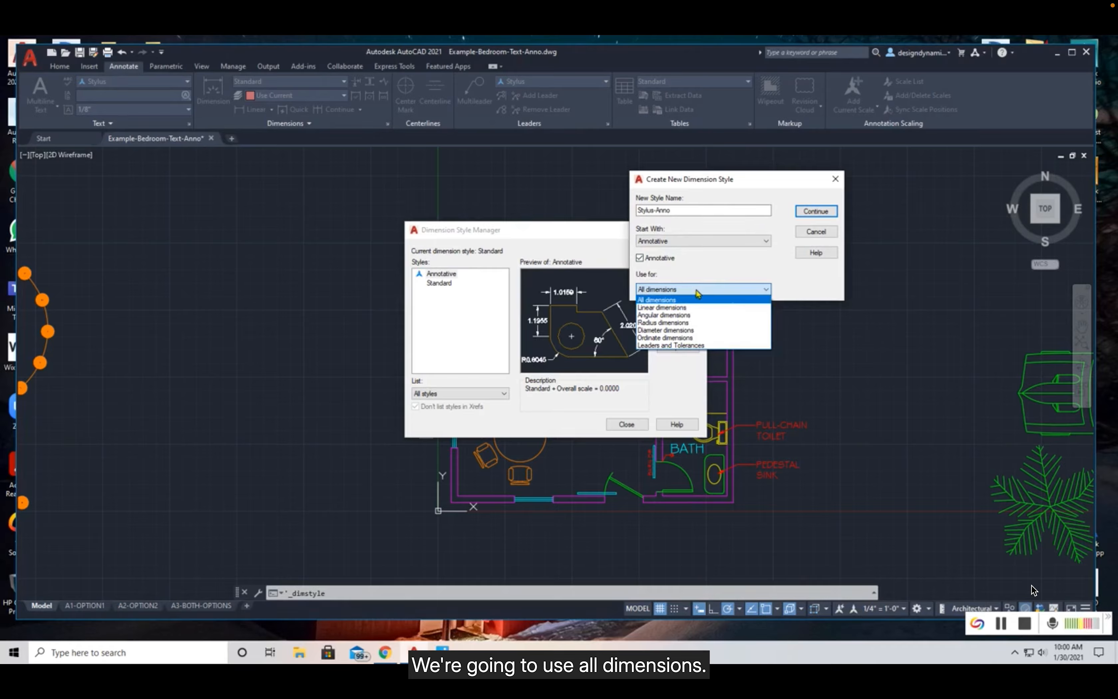
left_click(816, 213)
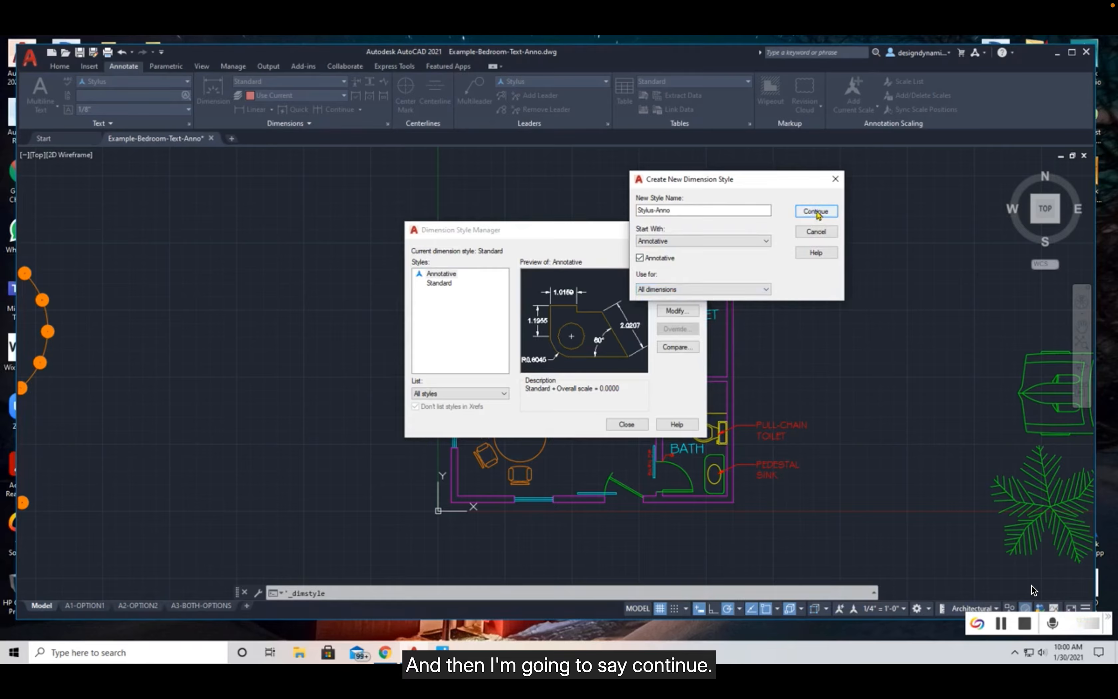
left_click(817, 212)
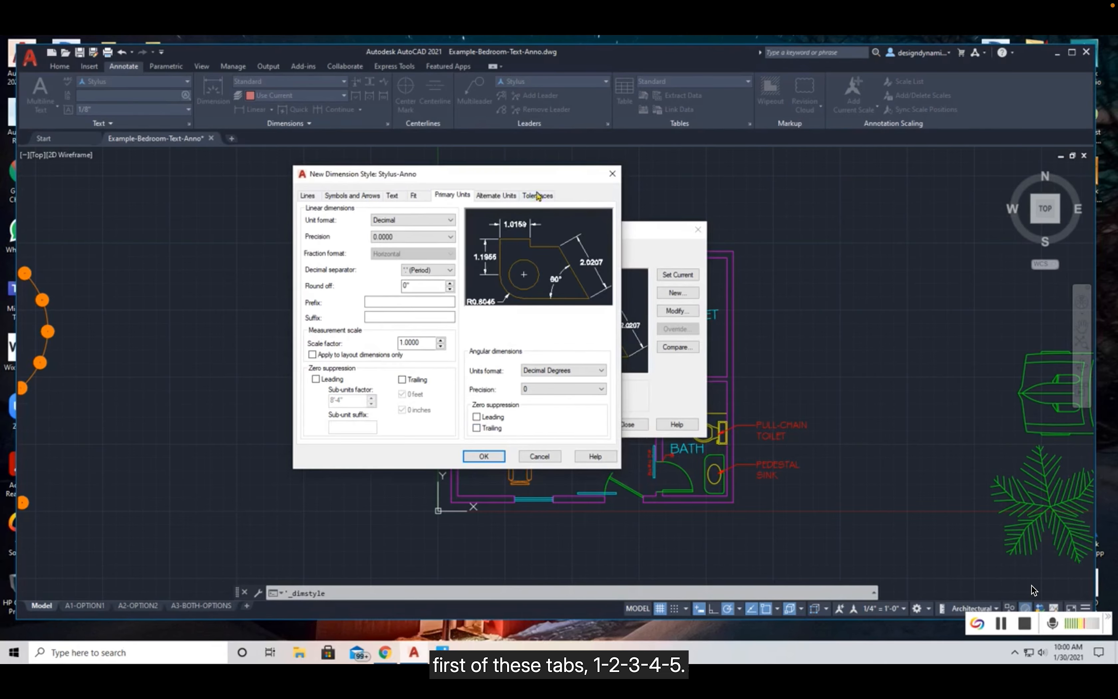
Step: Set the style's dimension line and extension line colors to ByLayer, with extension lines reaching 1/8" beyond the dimension lines
left_click(309, 201)
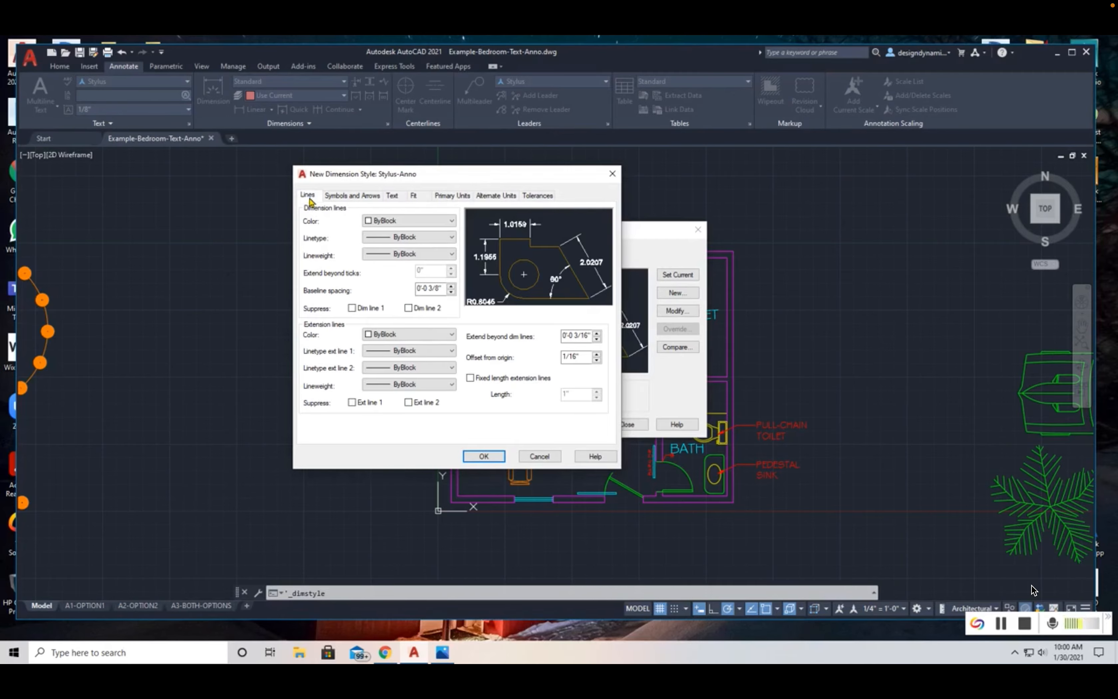
left_click(409, 225)
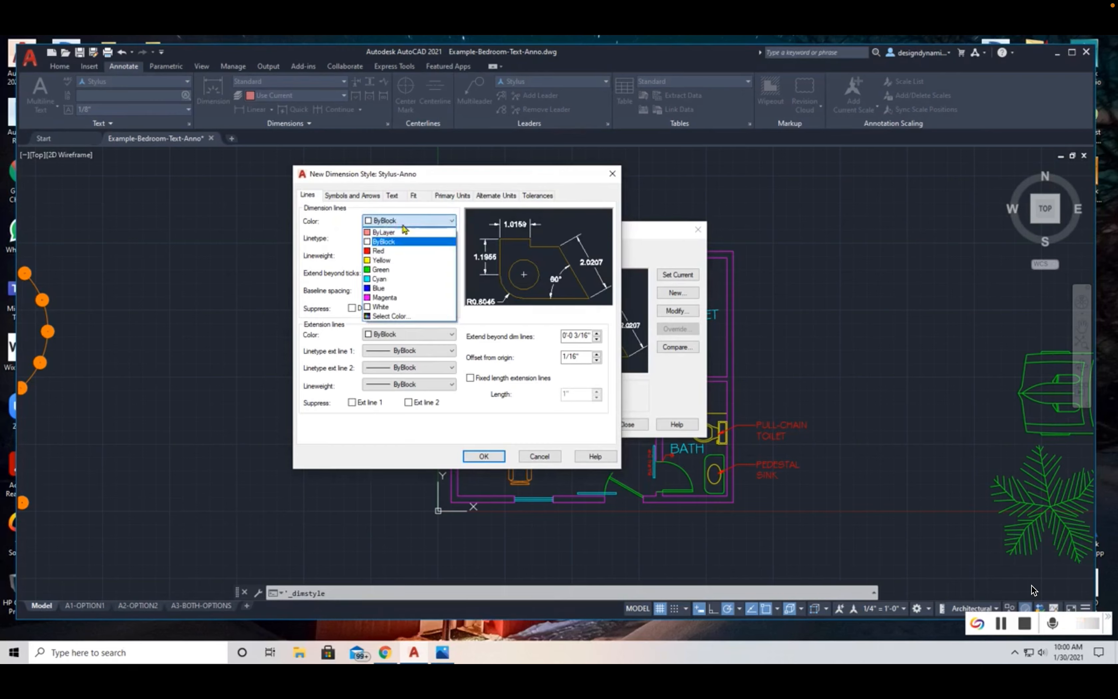
left_click(396, 233)
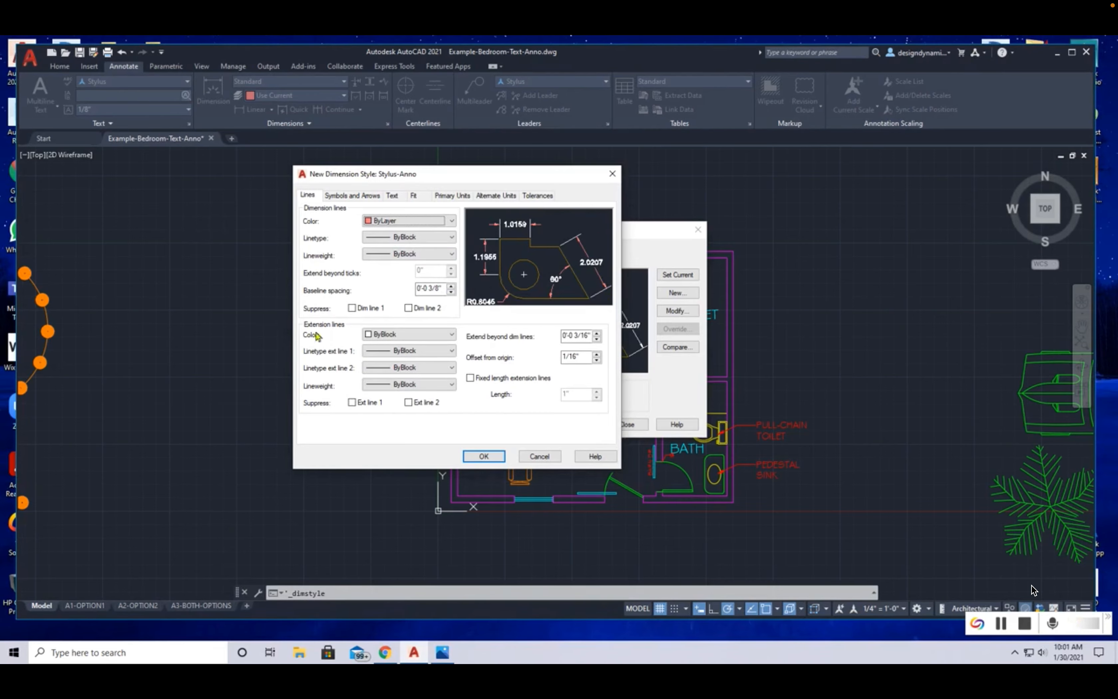
left_click(420, 333)
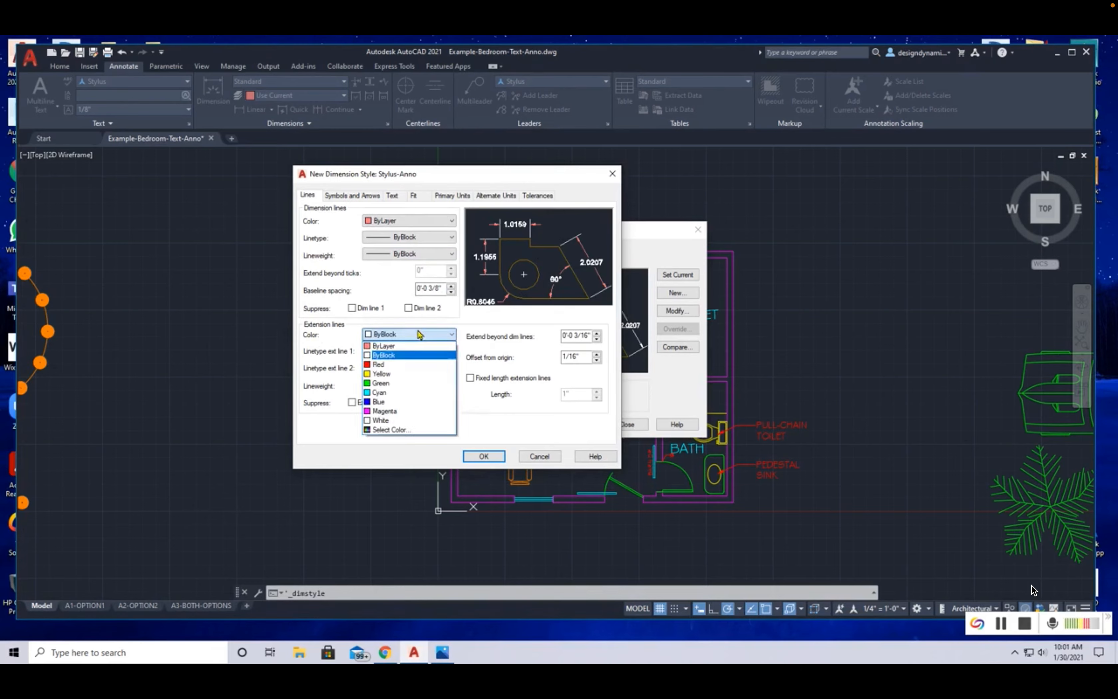
left_click(386, 346)
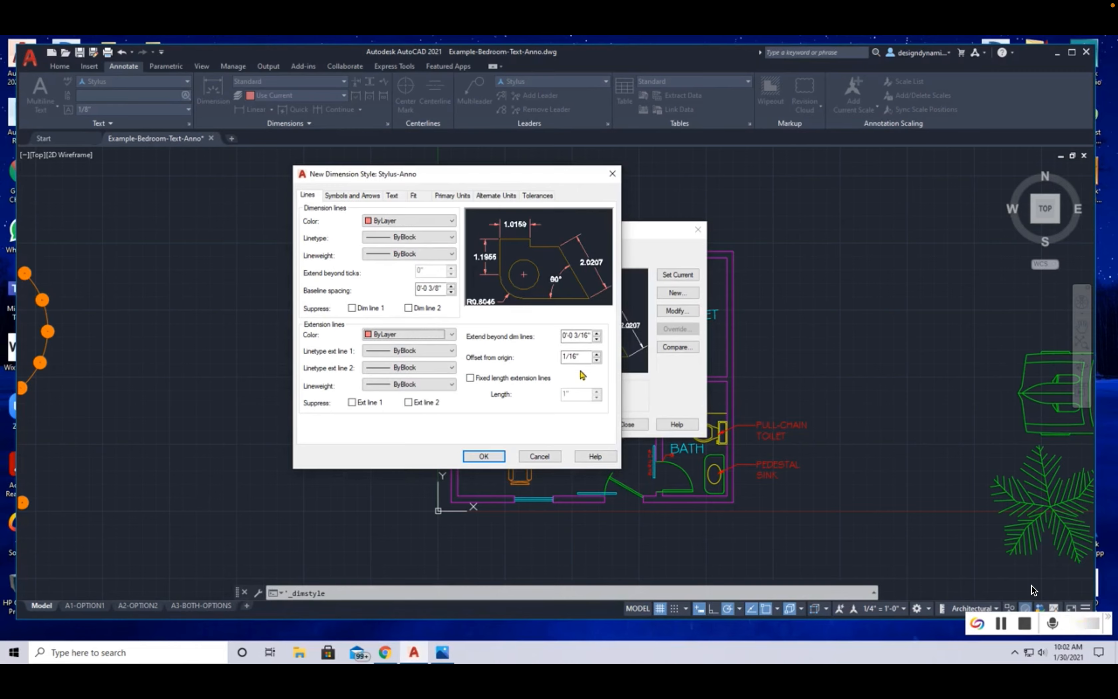
left_click(598, 338)
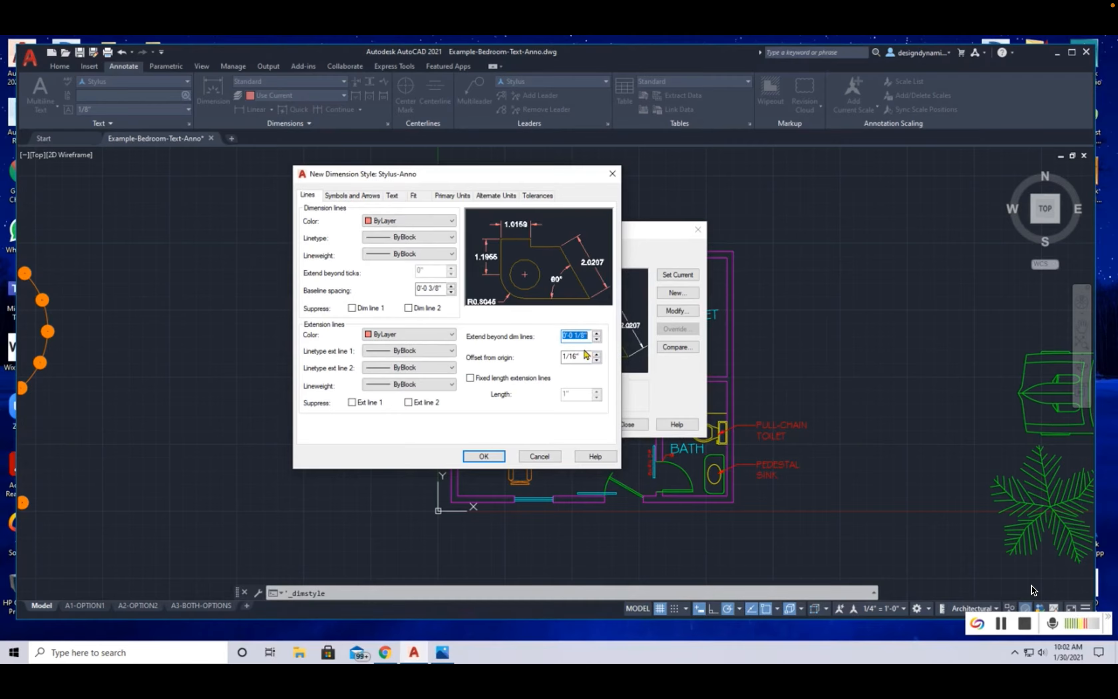
Step: Set the style's first and second arrowheads to Oblique with an arrow size of 1/8"
left_click(346, 196)
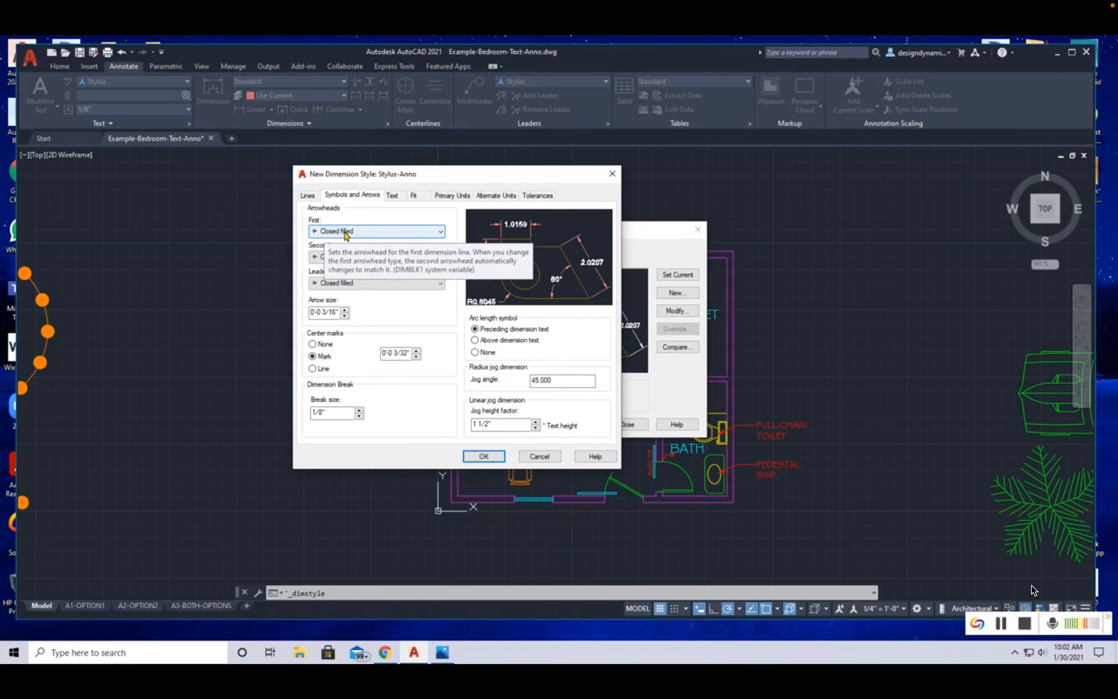
left_click(367, 234)
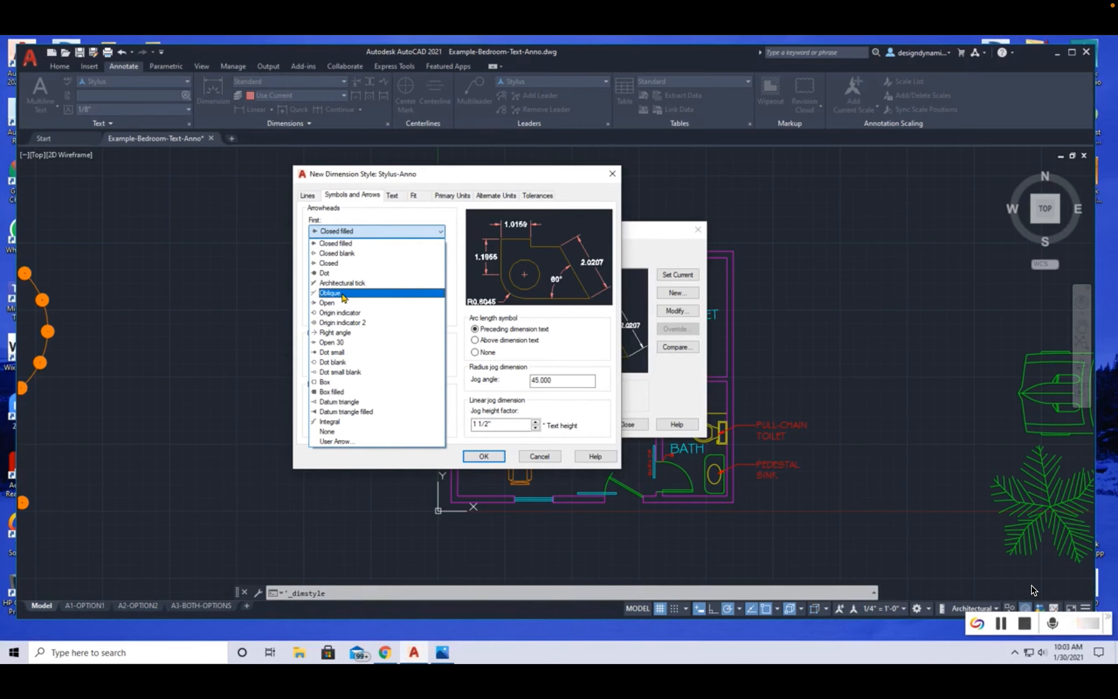
left_click(342, 293)
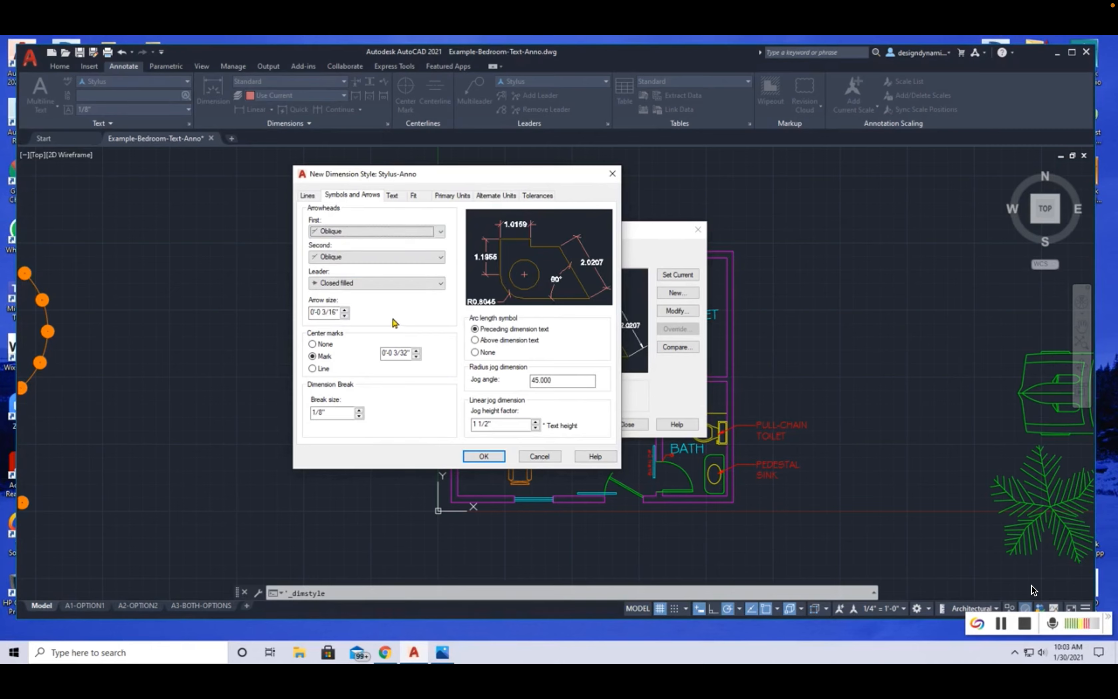
left_click(345, 316)
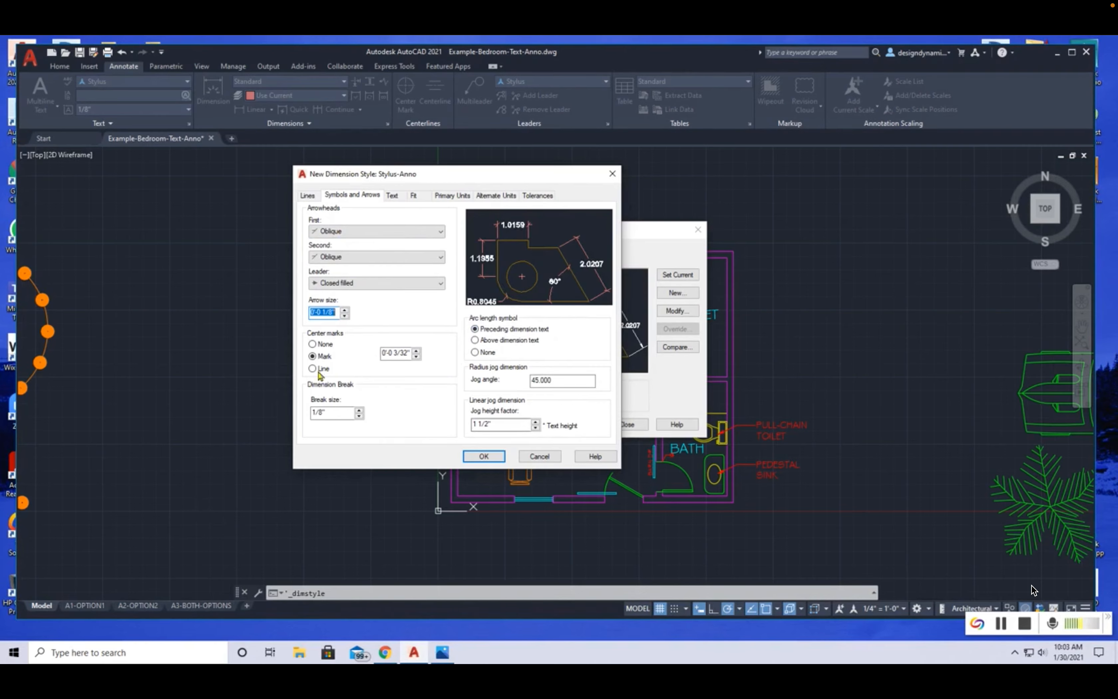
Step: Give the dimension text the Stylus text style, the ByLayer color and a height of 1/8"
left_click(392, 196)
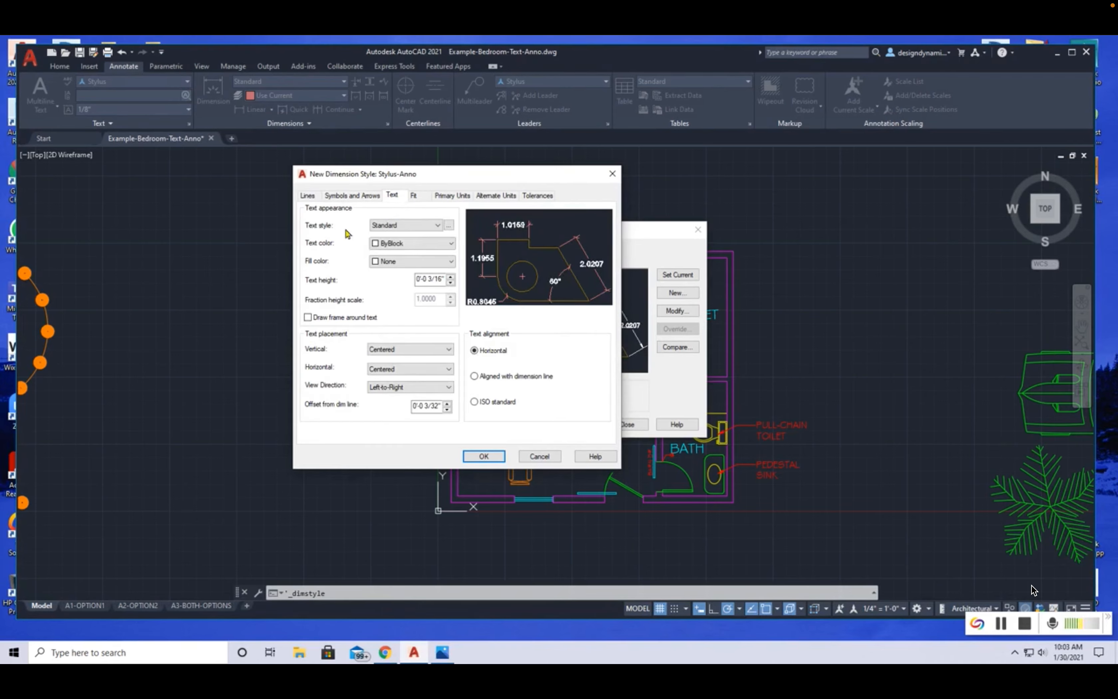
left_click(437, 226)
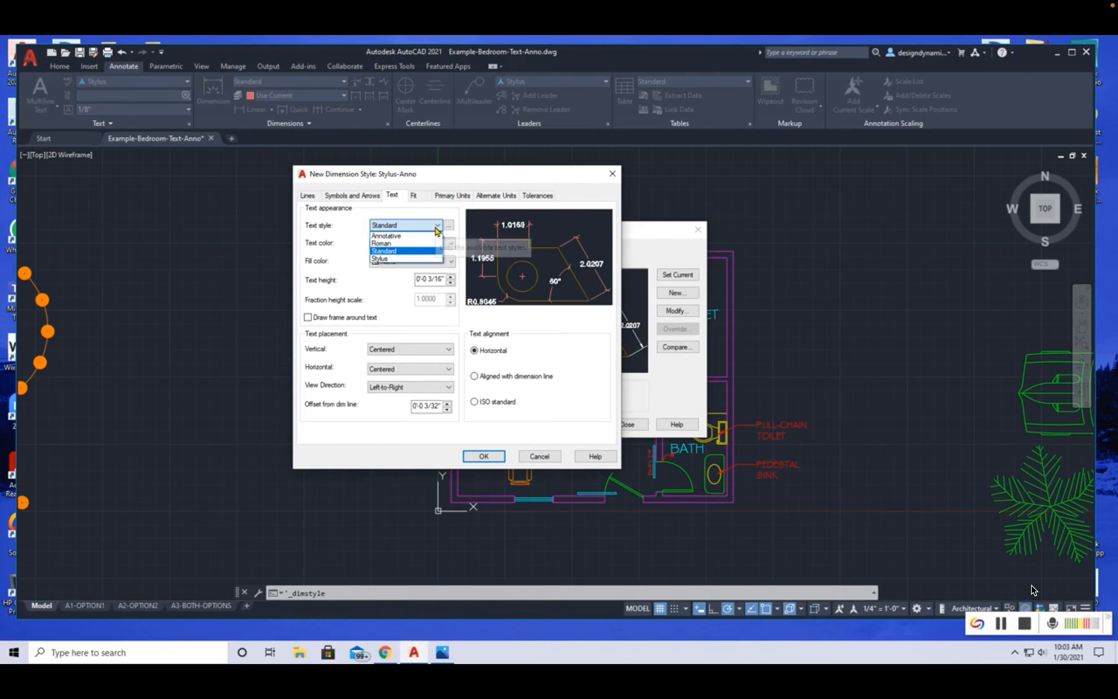
left_click(398, 260)
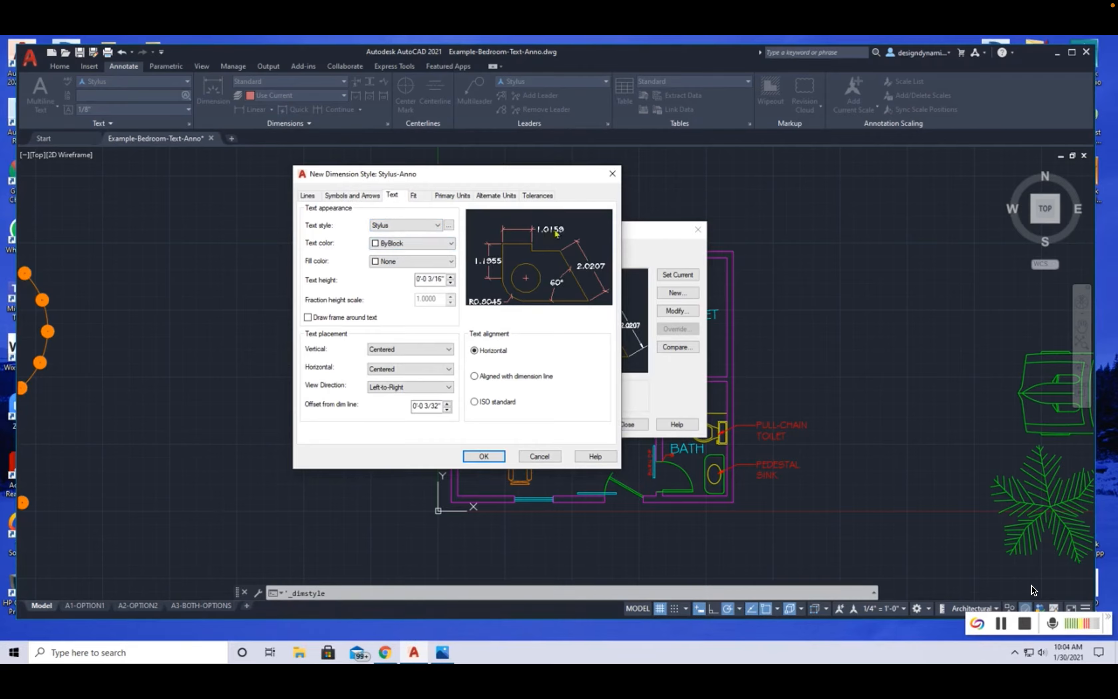
left_click(422, 245)
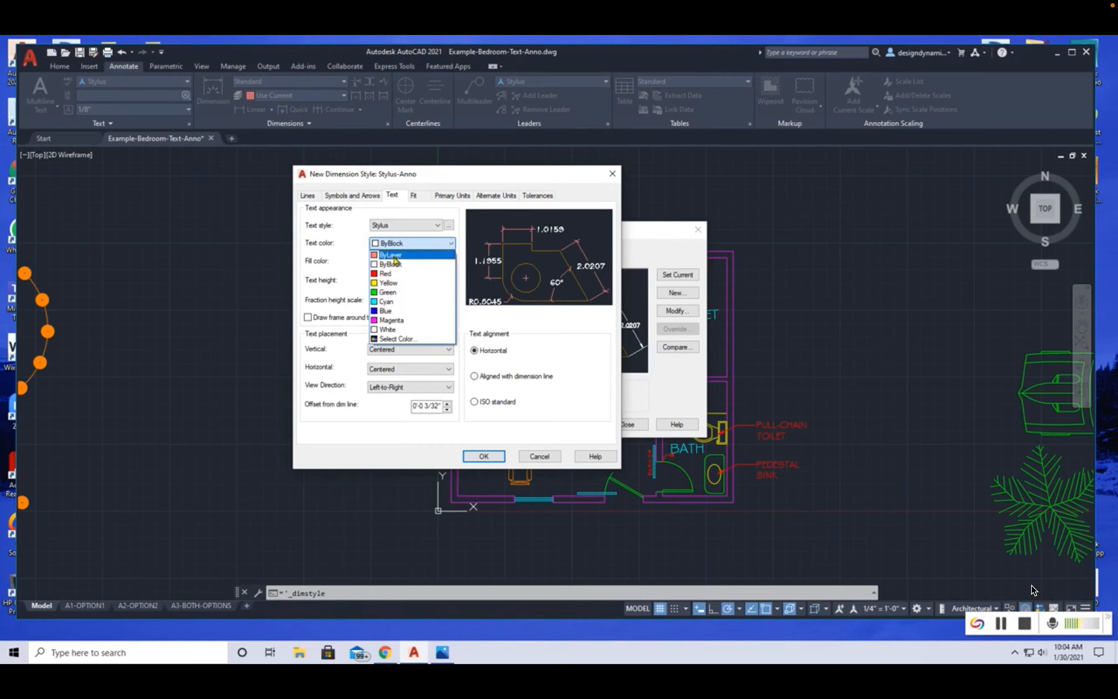
left_click(406, 255)
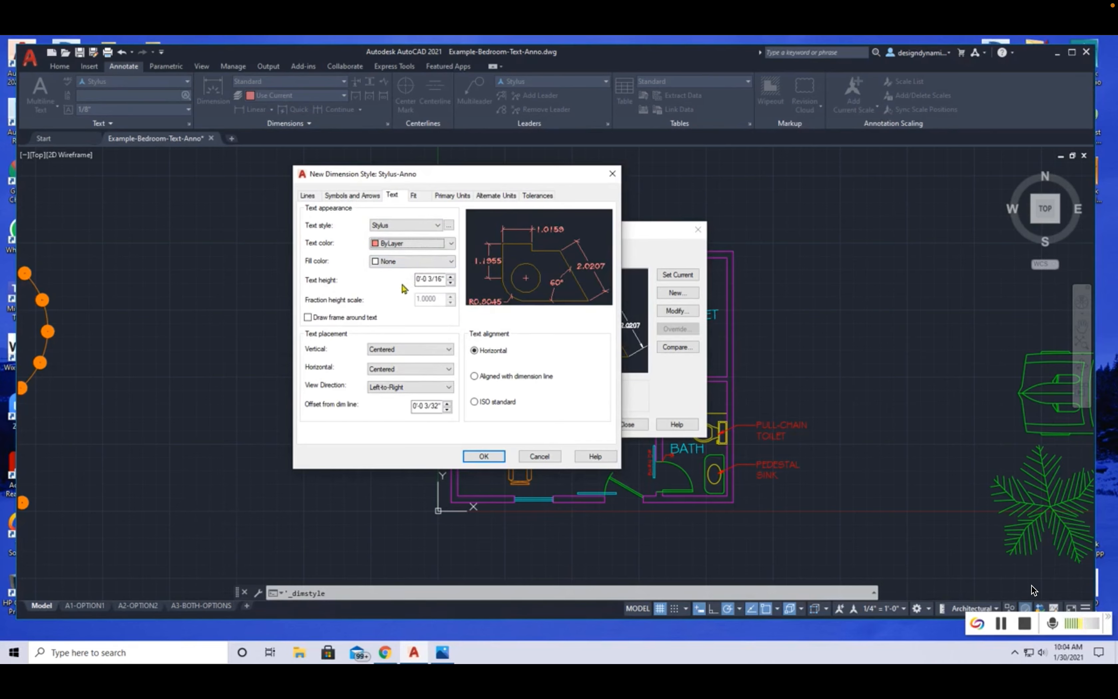
left_click(451, 283)
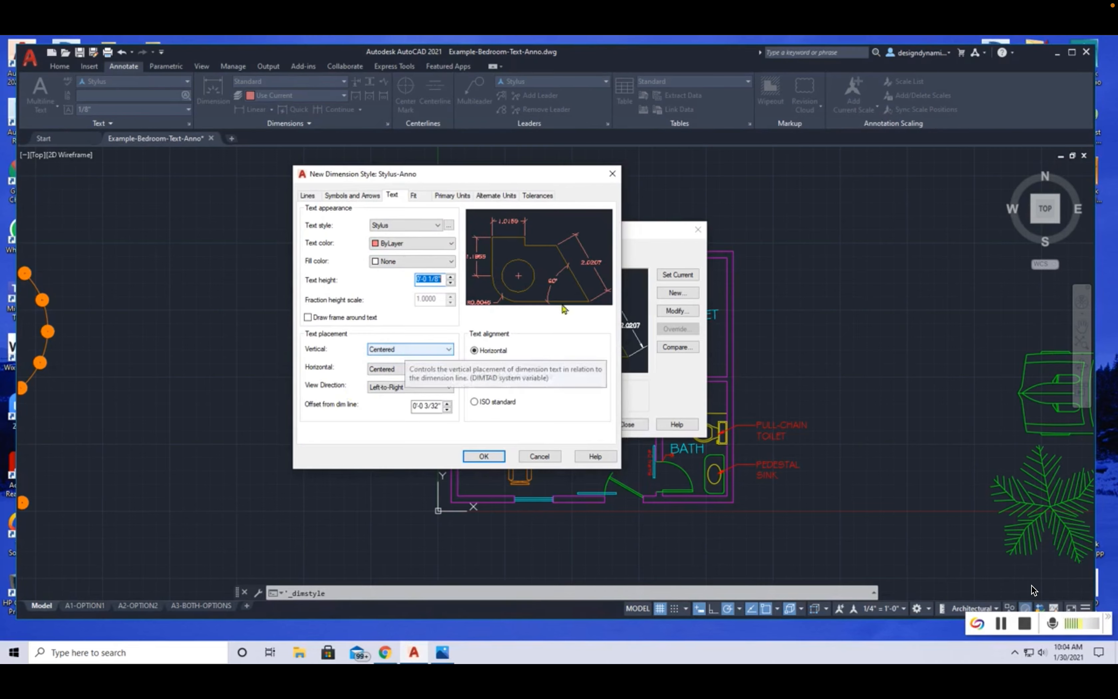
Step: Place the dimension text vertically Above the dimension line and align it with the dimension line
left_click(446, 351)
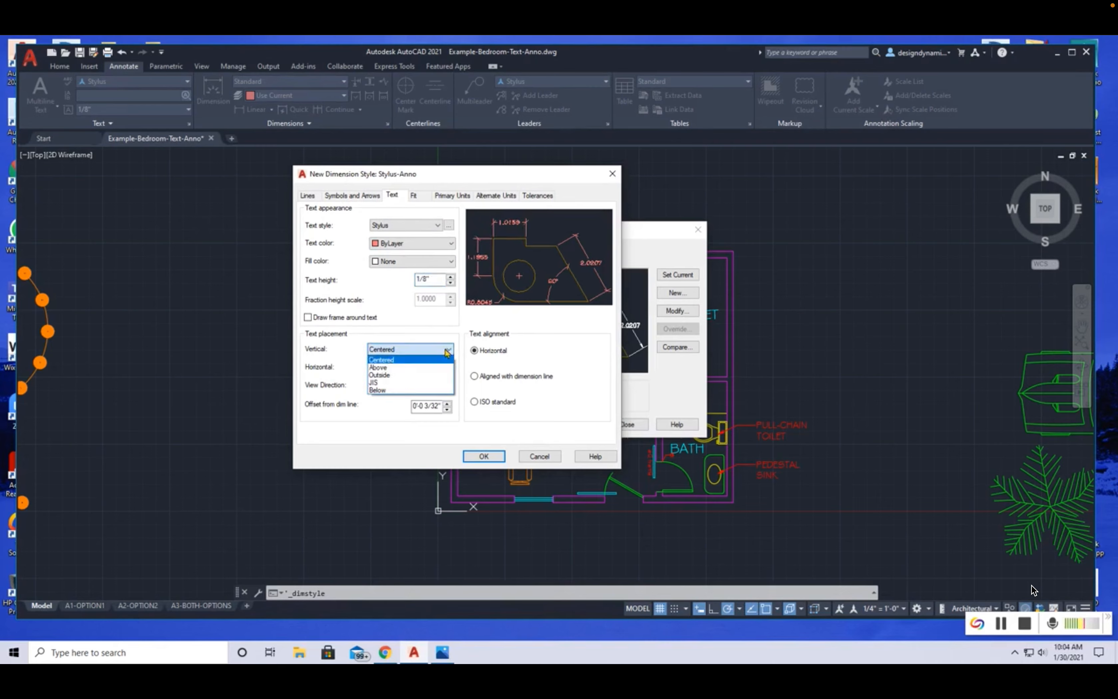
left_click(383, 368)
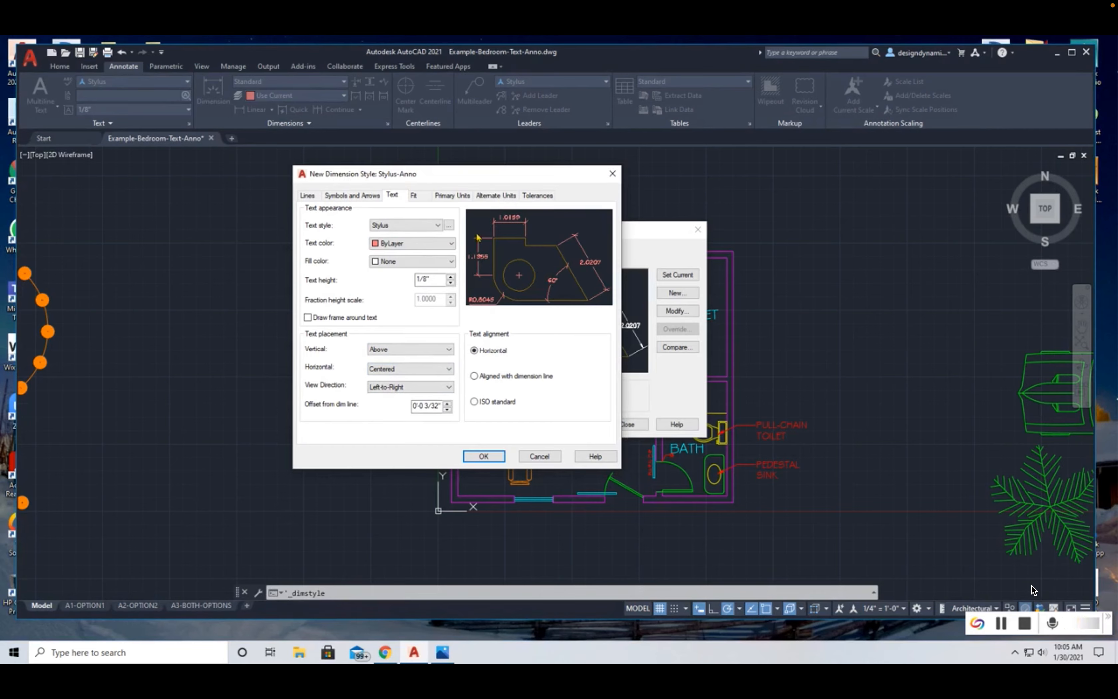
left_click(475, 377)
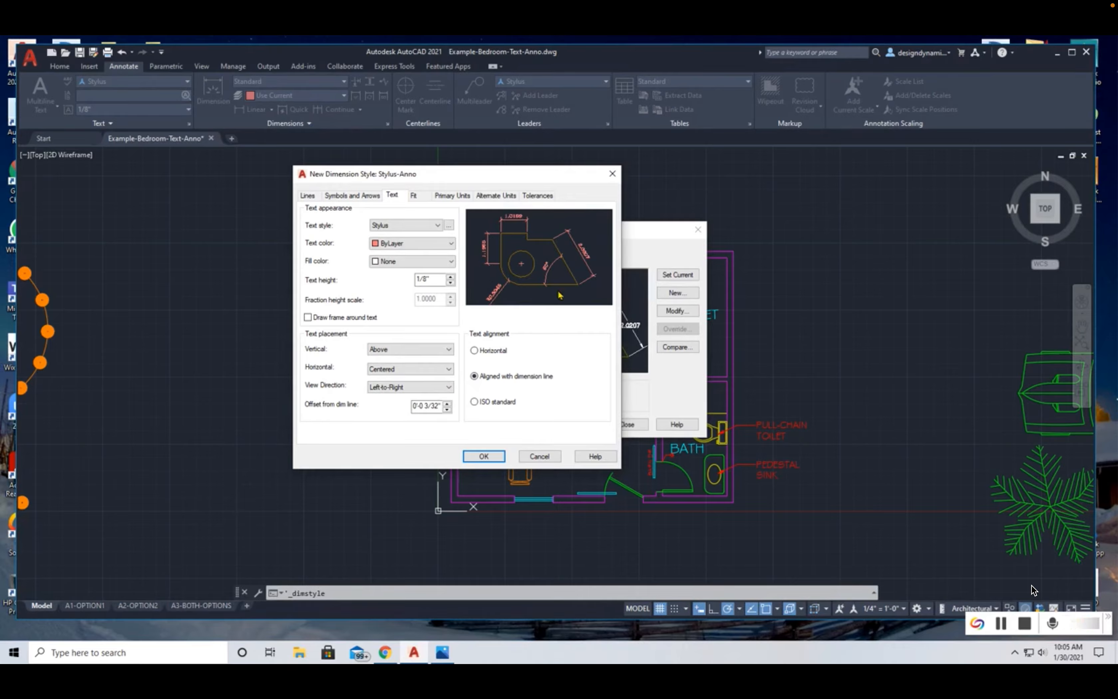
Step: Set the fit options to always keep text between extension lines, place displaced text over the dimension line with leader, and draw the dimension line between extension lines
left_click(415, 196)
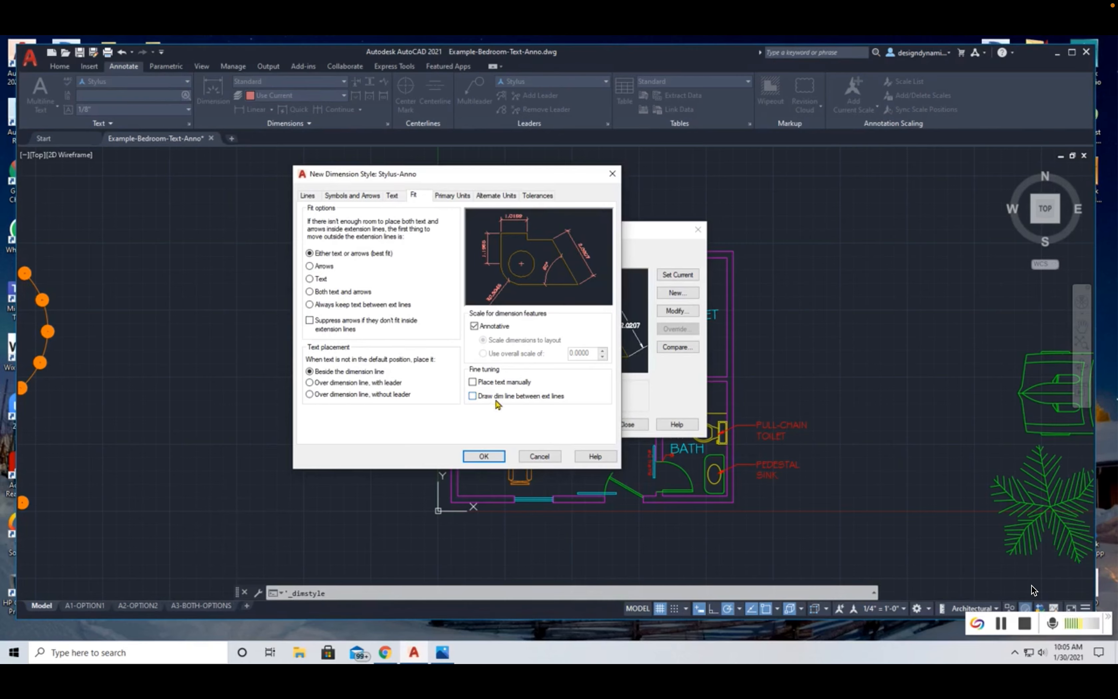
left_click(310, 304)
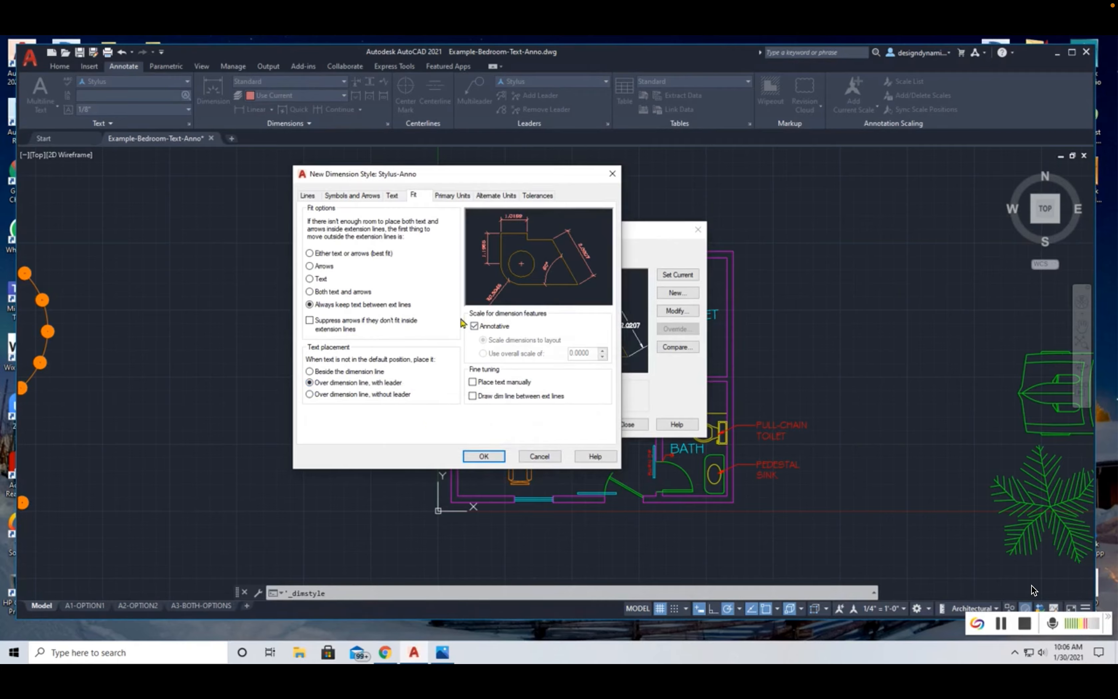
left_click(472, 396)
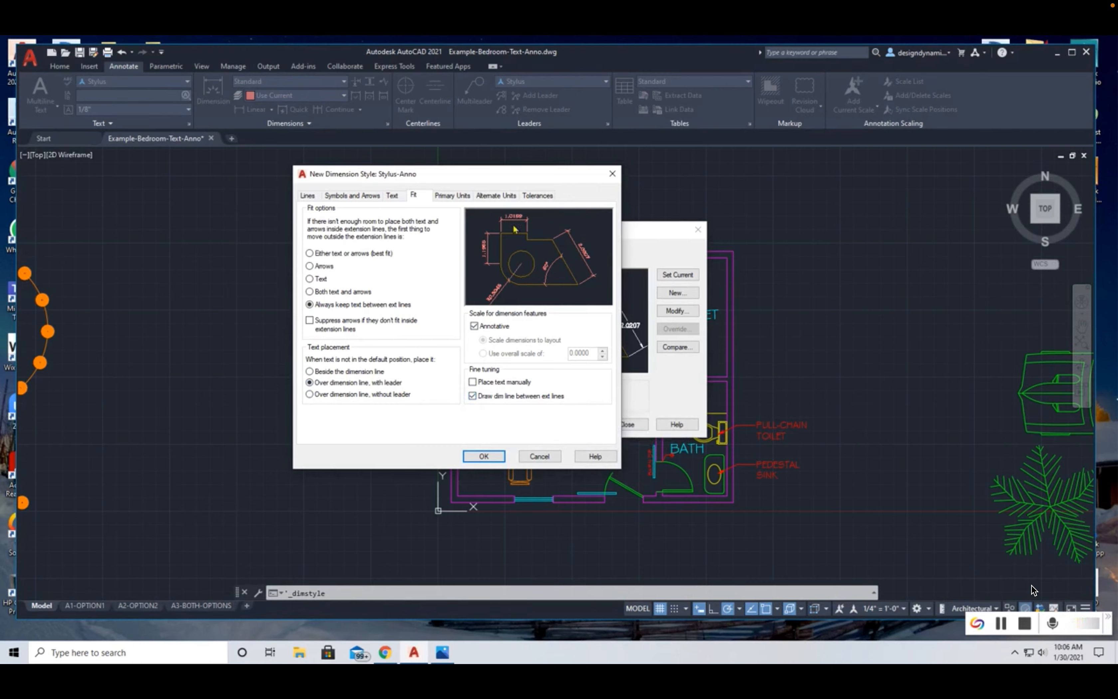
Step: Set the style's primary linear units to Architectural with a Diagonal fraction format
left_click(446, 199)
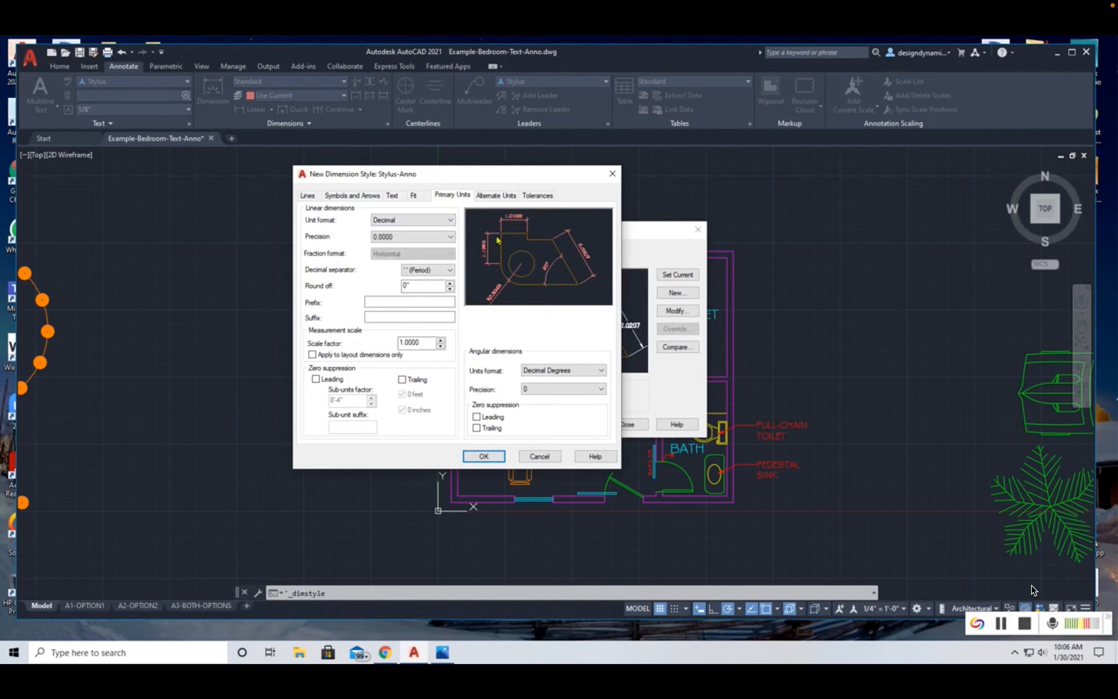
left_click(425, 223)
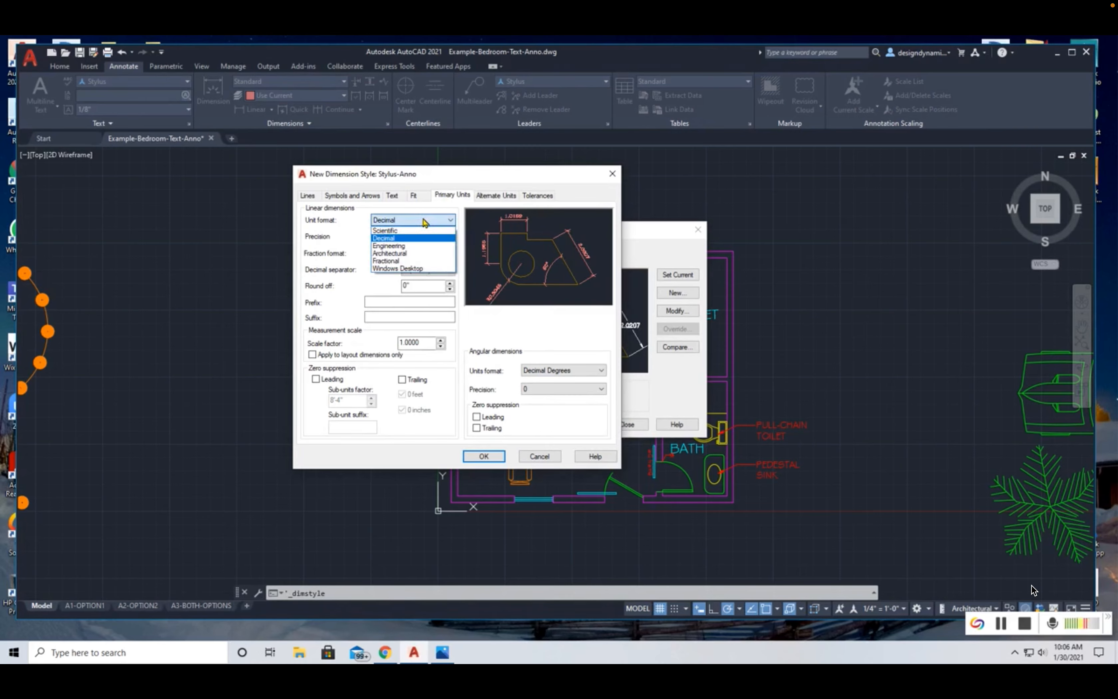
left_click(394, 256)
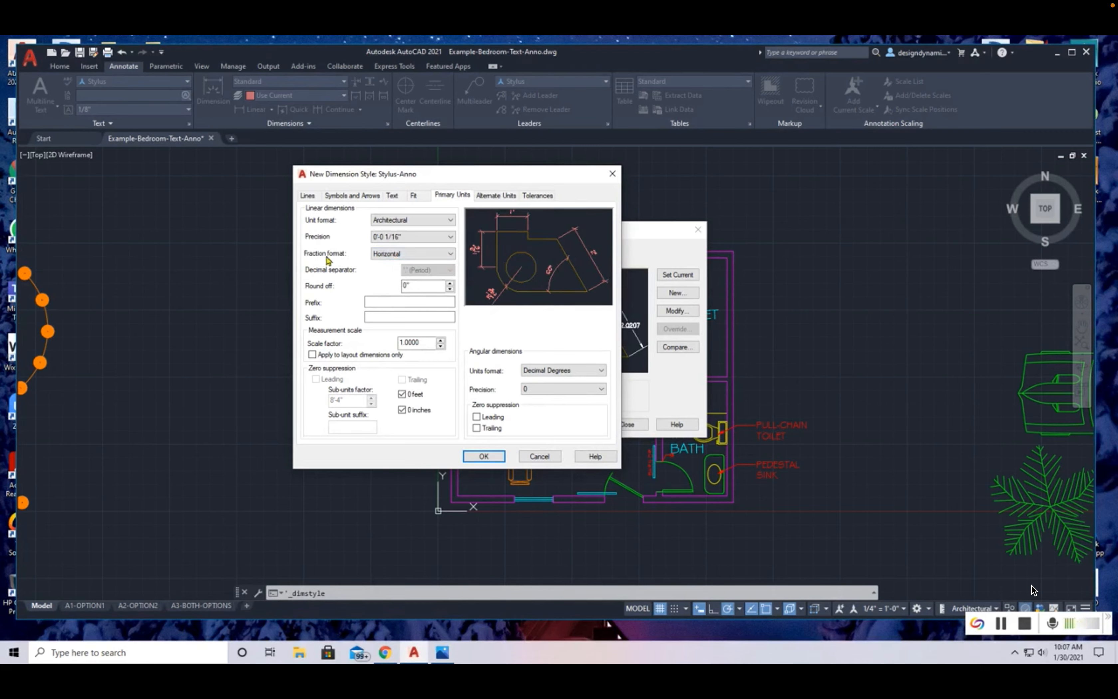
left_click(422, 254)
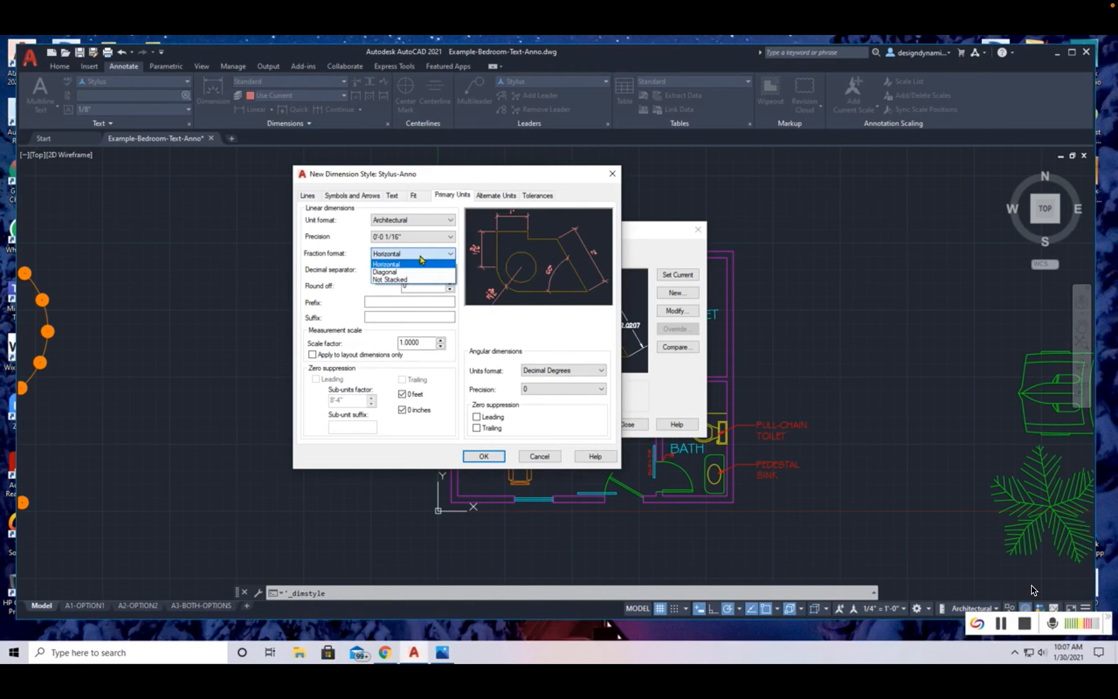
left_click(396, 272)
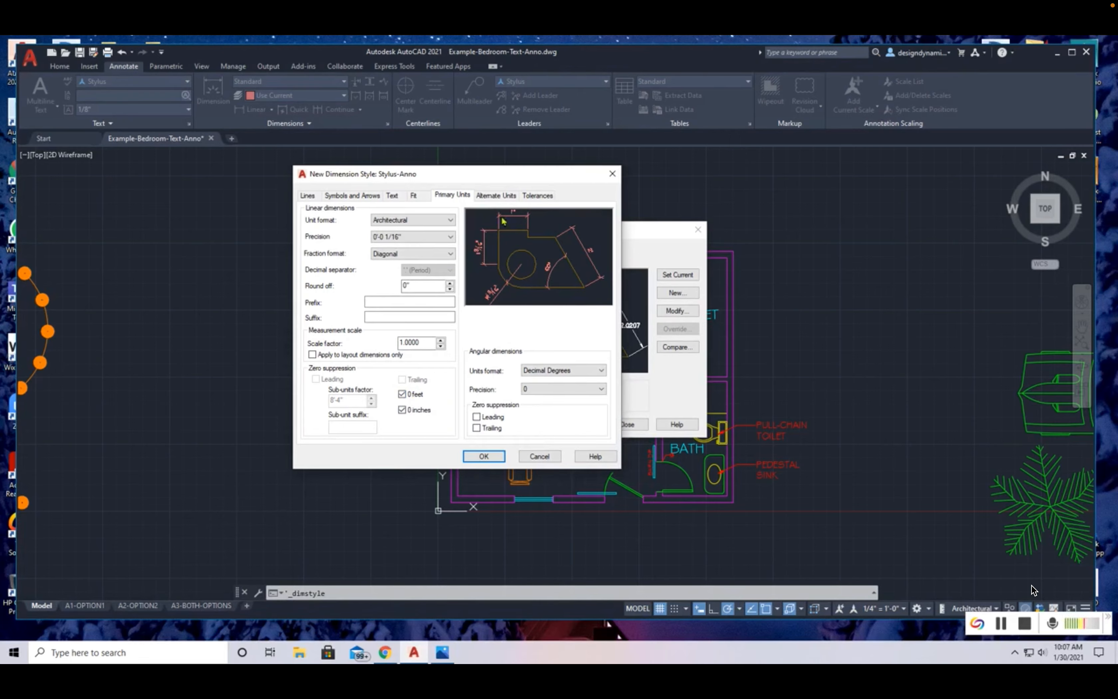
Step: Keep 0 feet suppressed and turn off the suppression of 0 inches for the linear dimensions
left_click(402, 394)
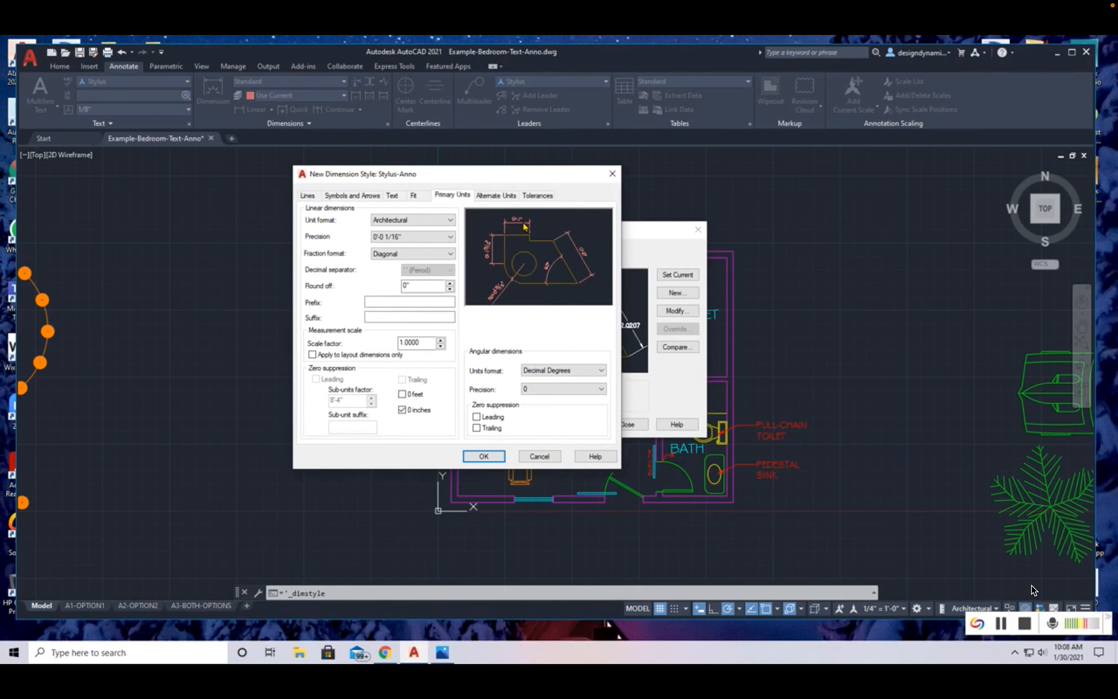
left_click(402, 395)
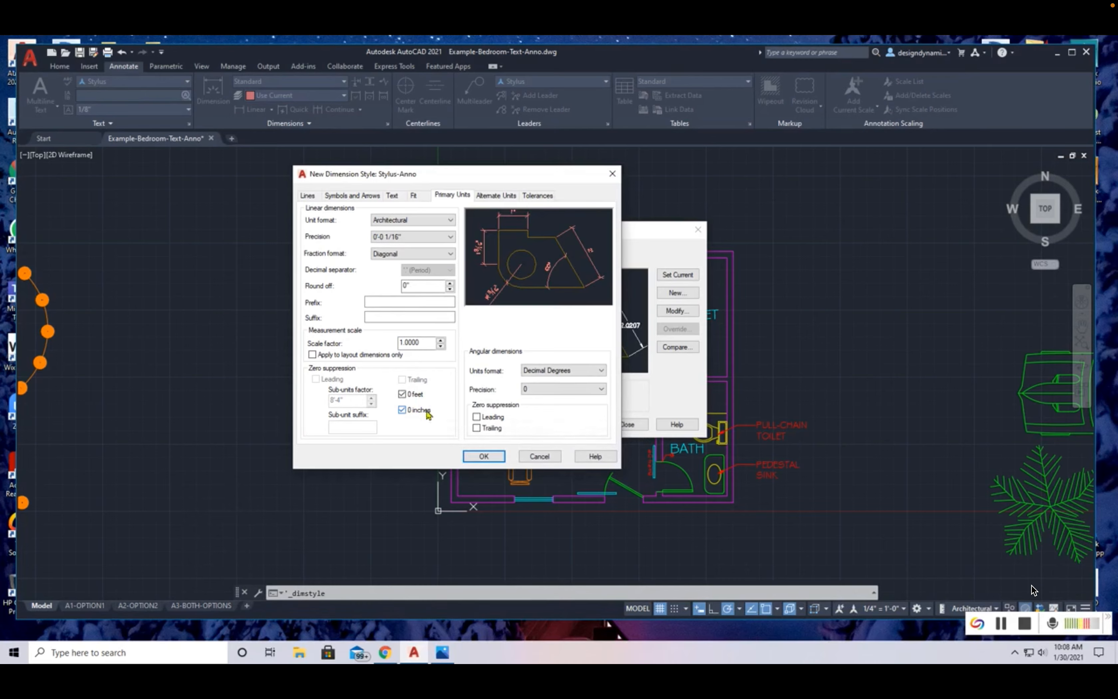
left_click(403, 411)
Step: Save the new dimension style, make Stylus-Anno the current style and close the style manager
left_click(485, 456)
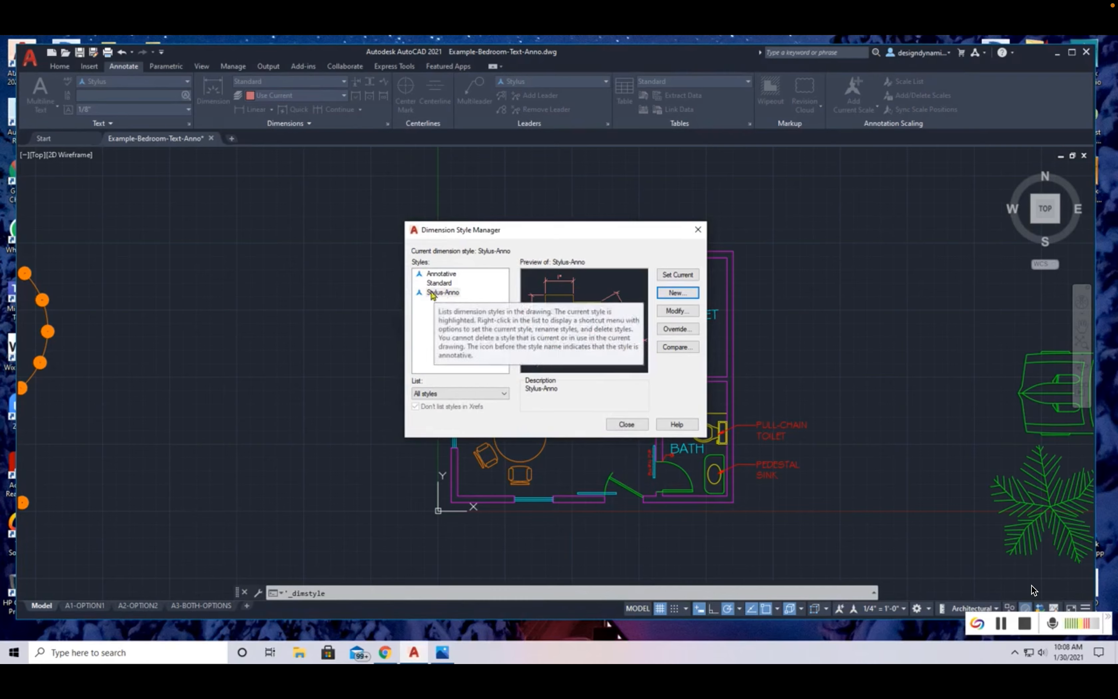
left_click(682, 277)
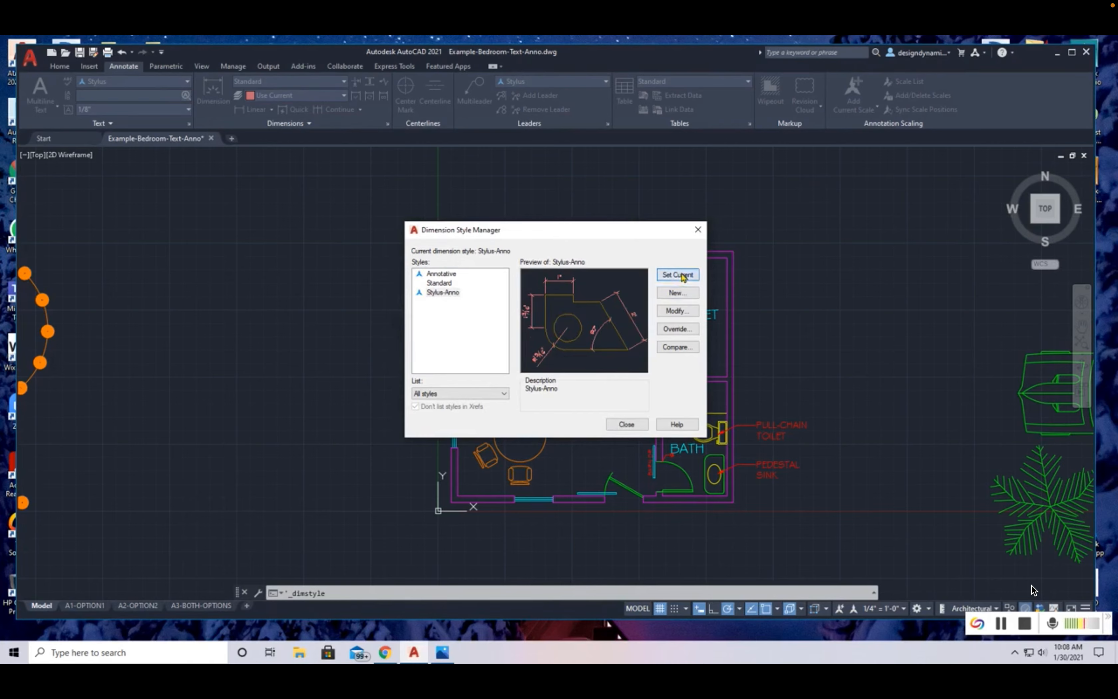
left_click(629, 425)
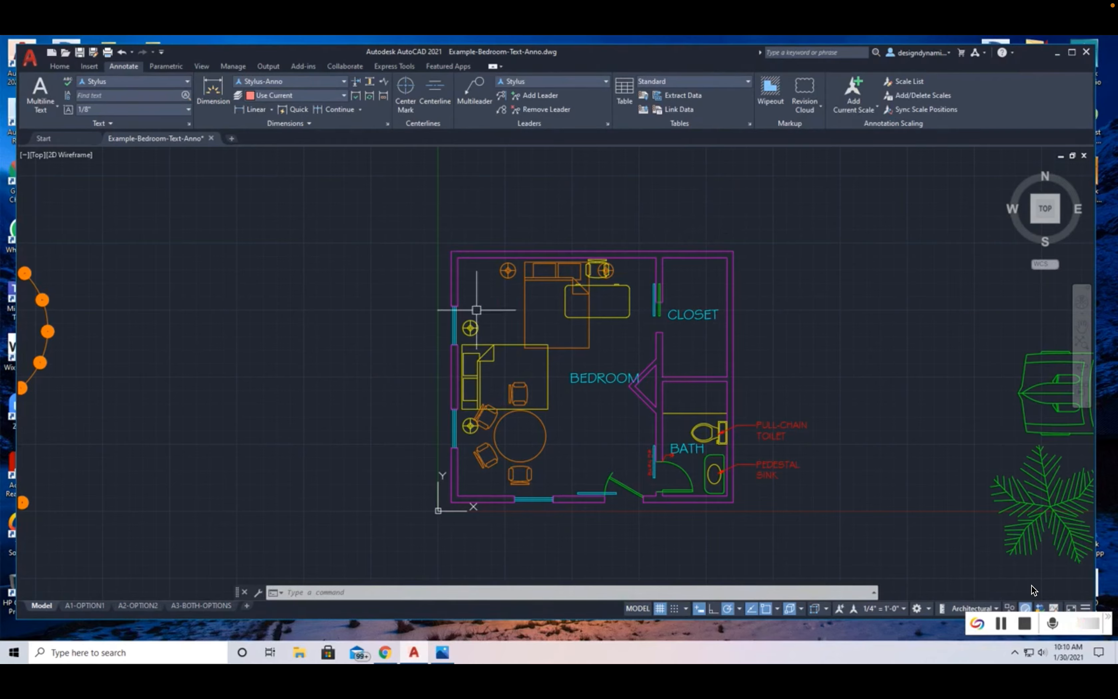
Step: Add a linear dimension for the full length of the left exterior wall, corner to corner, and place it outside the plan
left_click(254, 111)
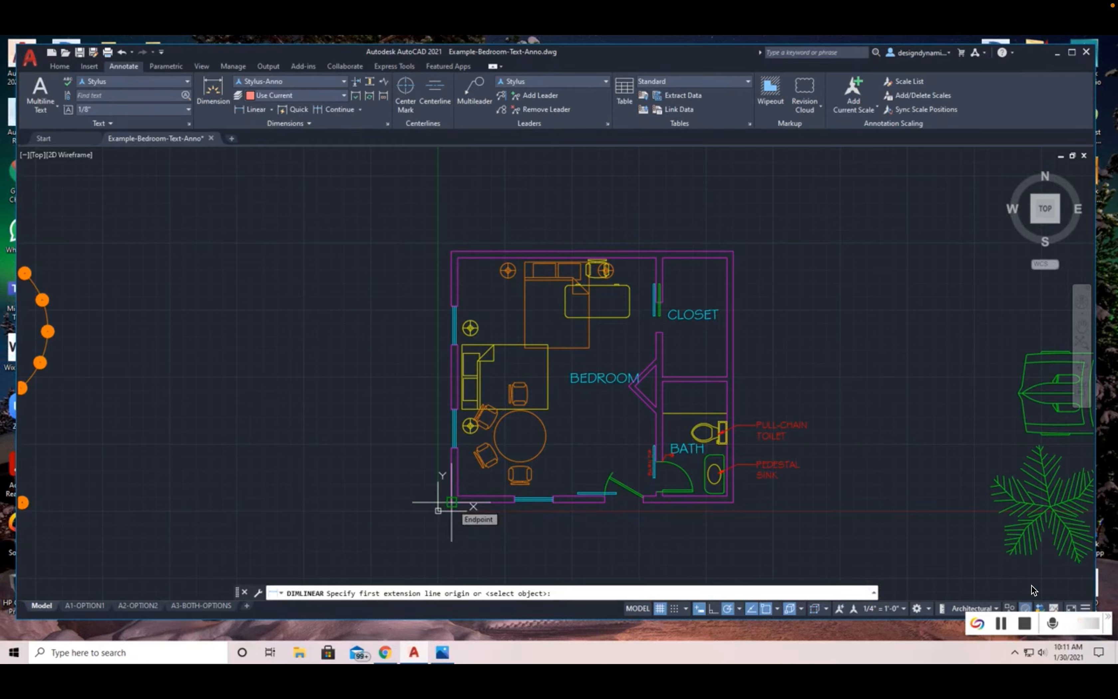
left_click(451, 503)
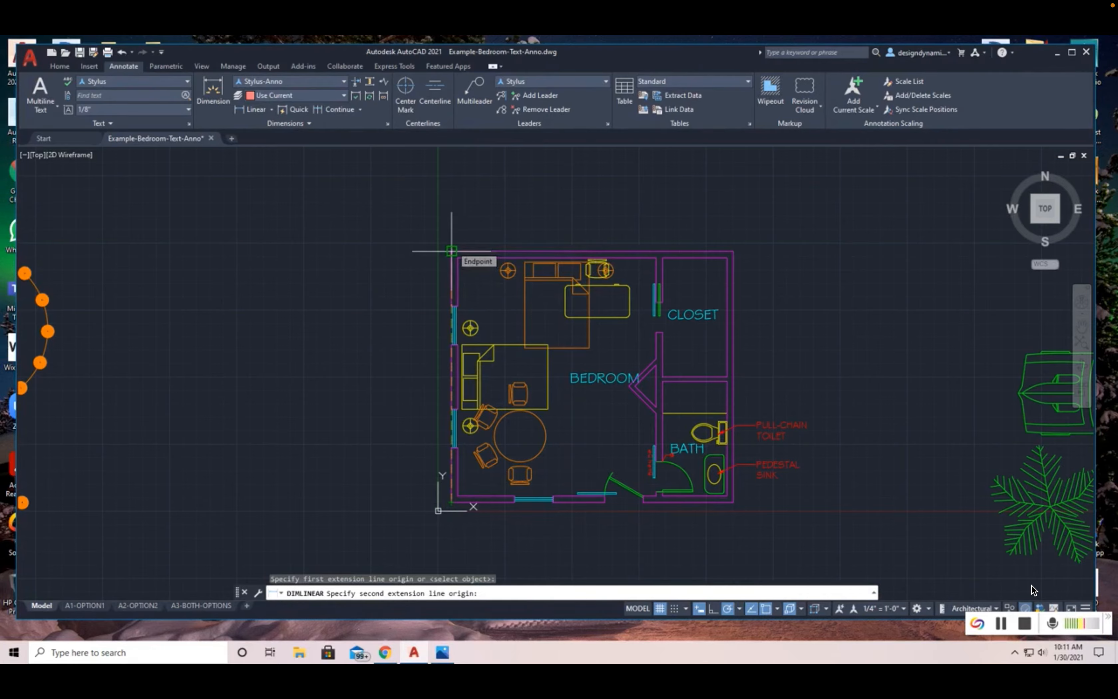
left_click(452, 251)
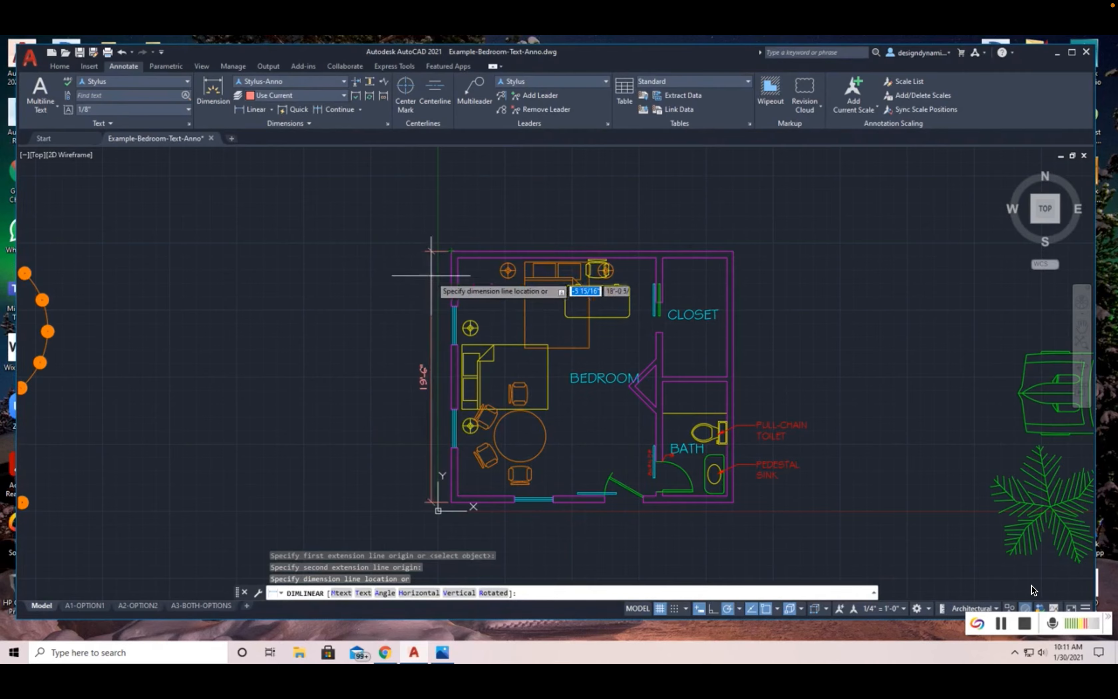
left_click(403, 251)
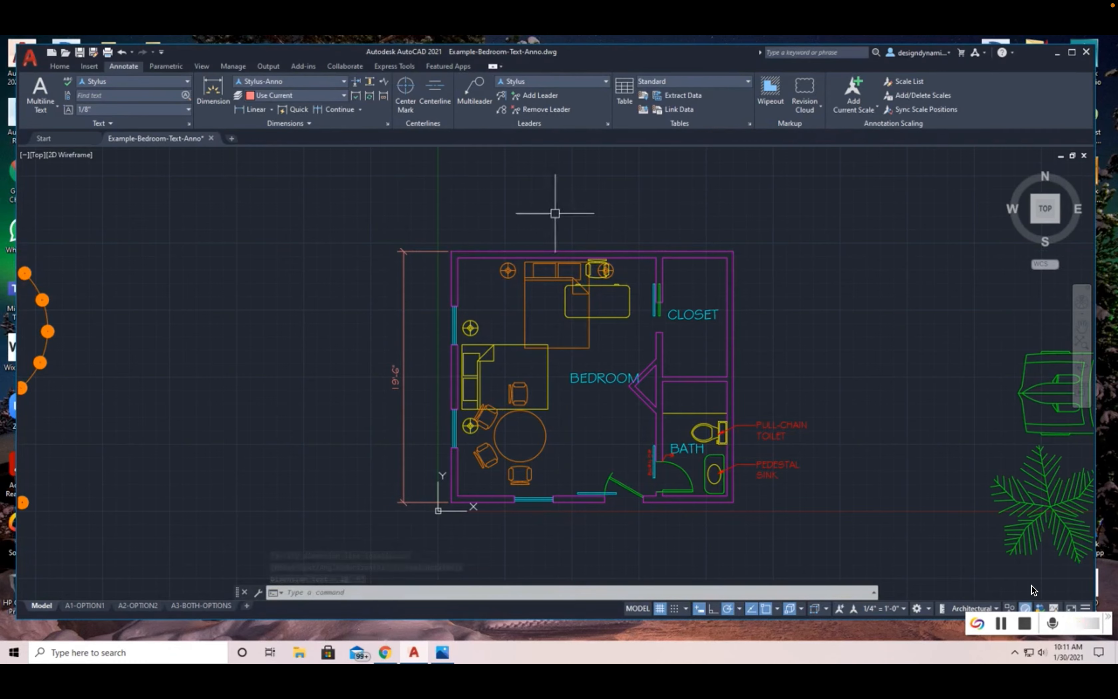
Step: Dimension the full width of the upper exterior wall, corner to corner, with the dimension line above the plan
key("Return")
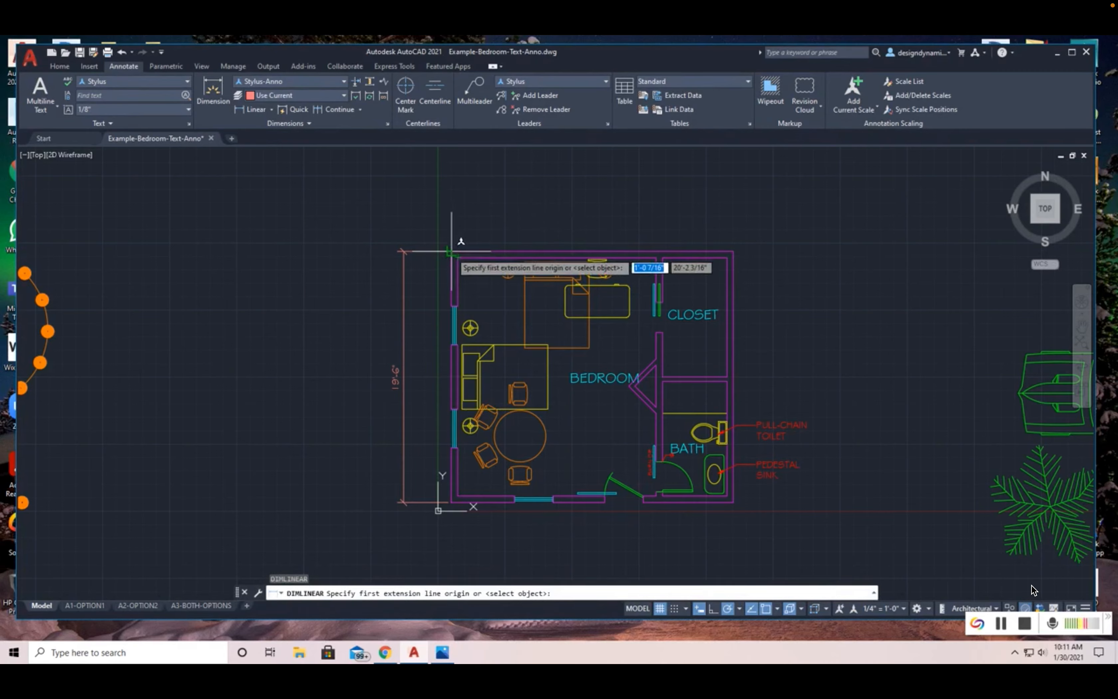
left_click(452, 252)
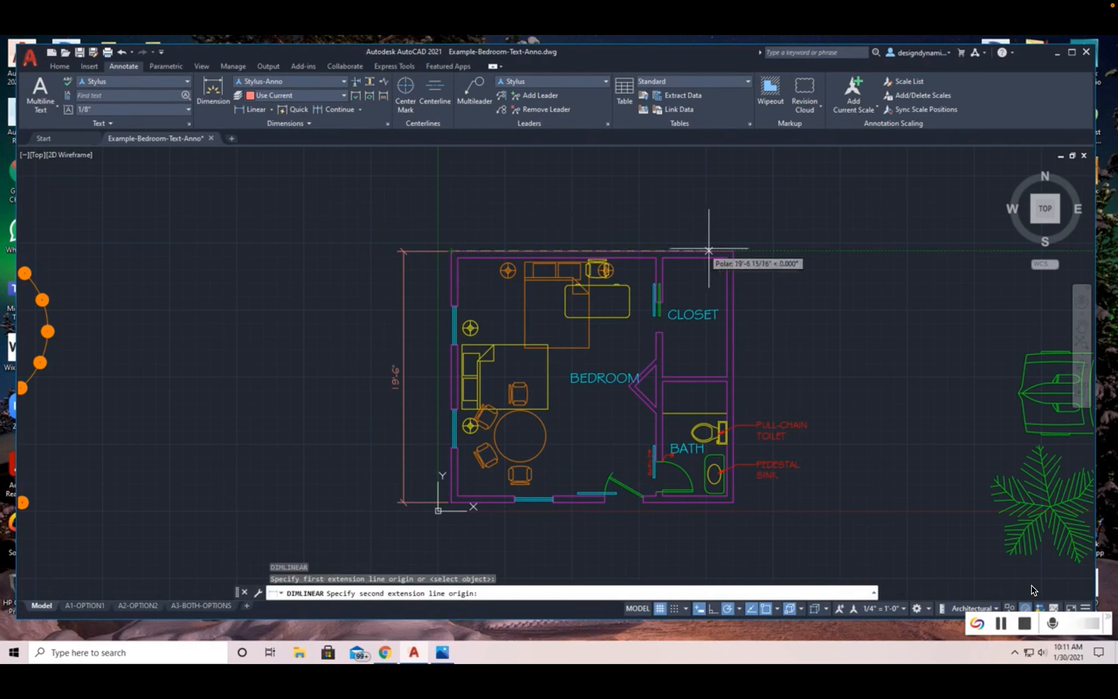
left_click(734, 251)
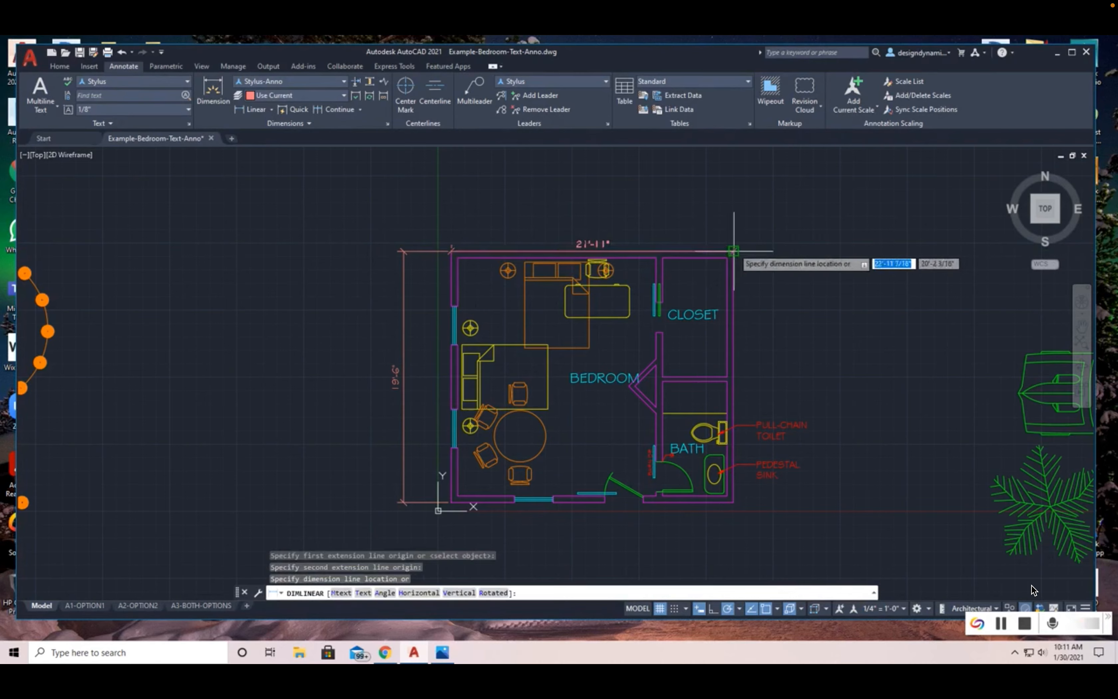
left_click(613, 202)
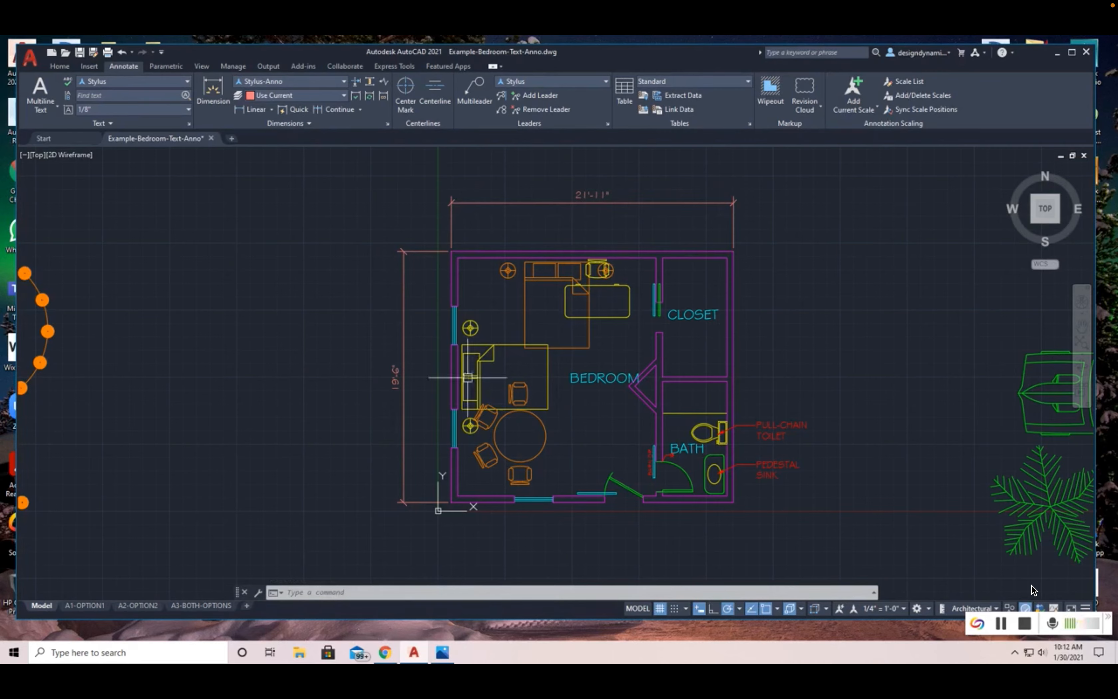
Step: Try a linear dimension from the lower-left corner to the lower window's midpoint outside the overall dimension, and undo it
left_click(253, 110)
left_click(451, 502)
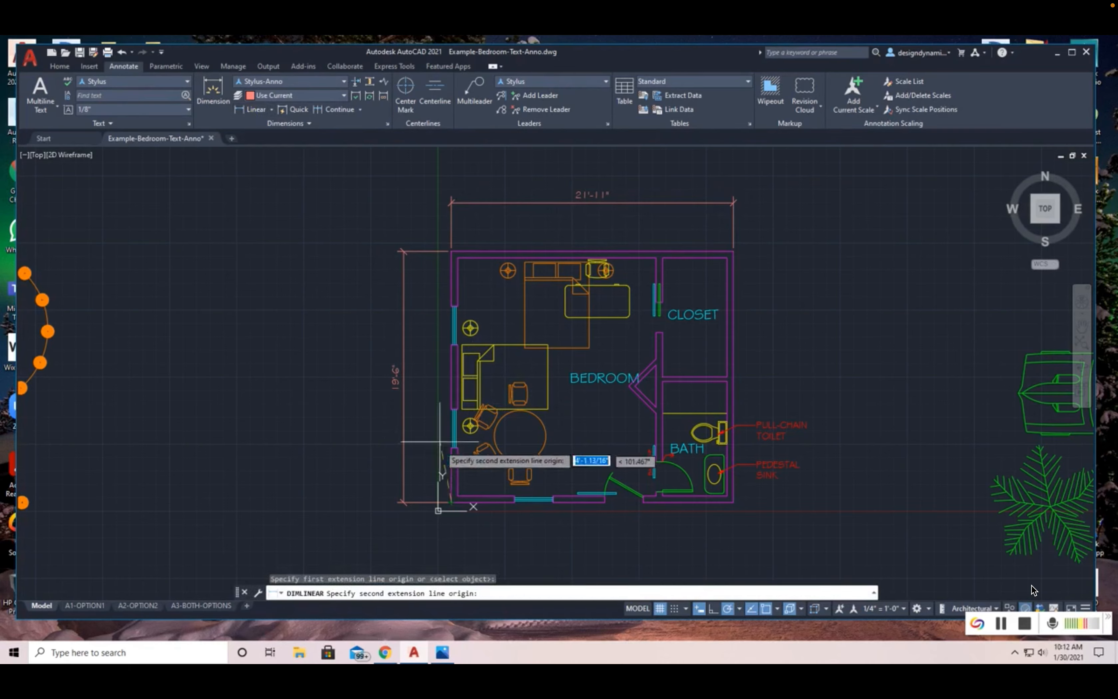
left_click(452, 428)
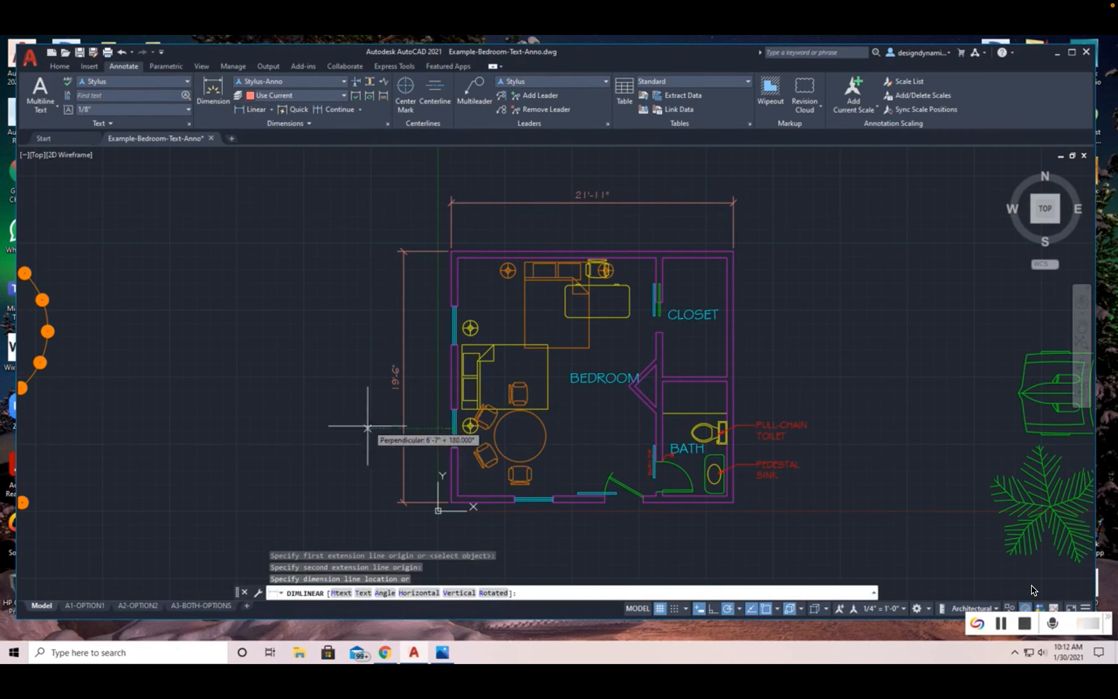
left_click(374, 458)
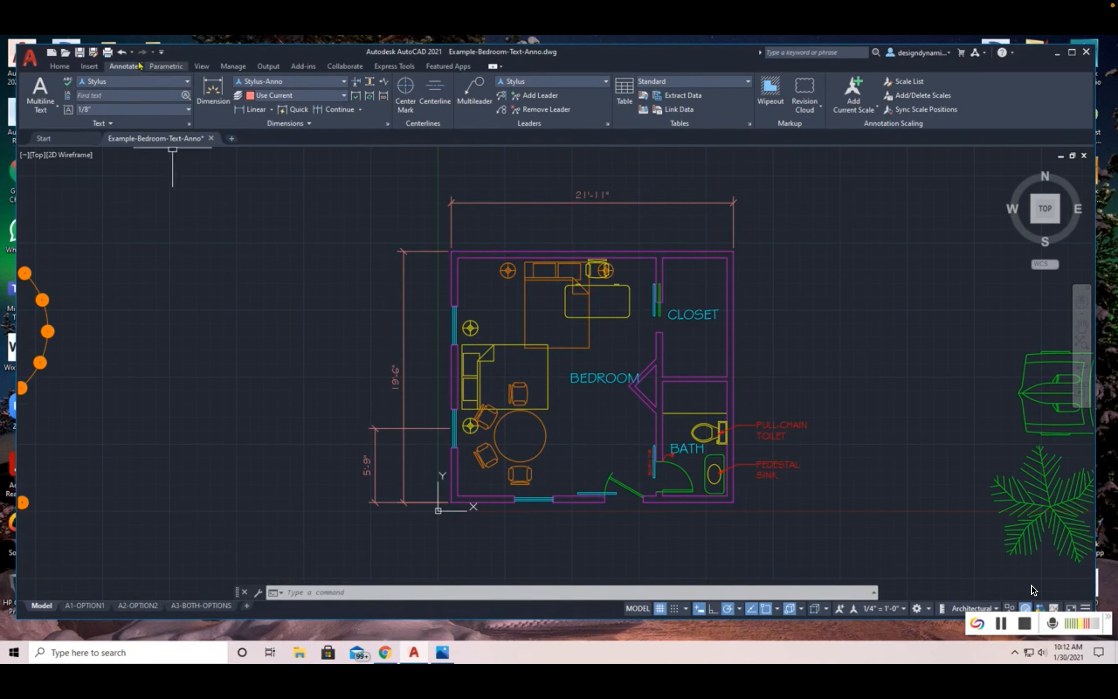
left_click(121, 52)
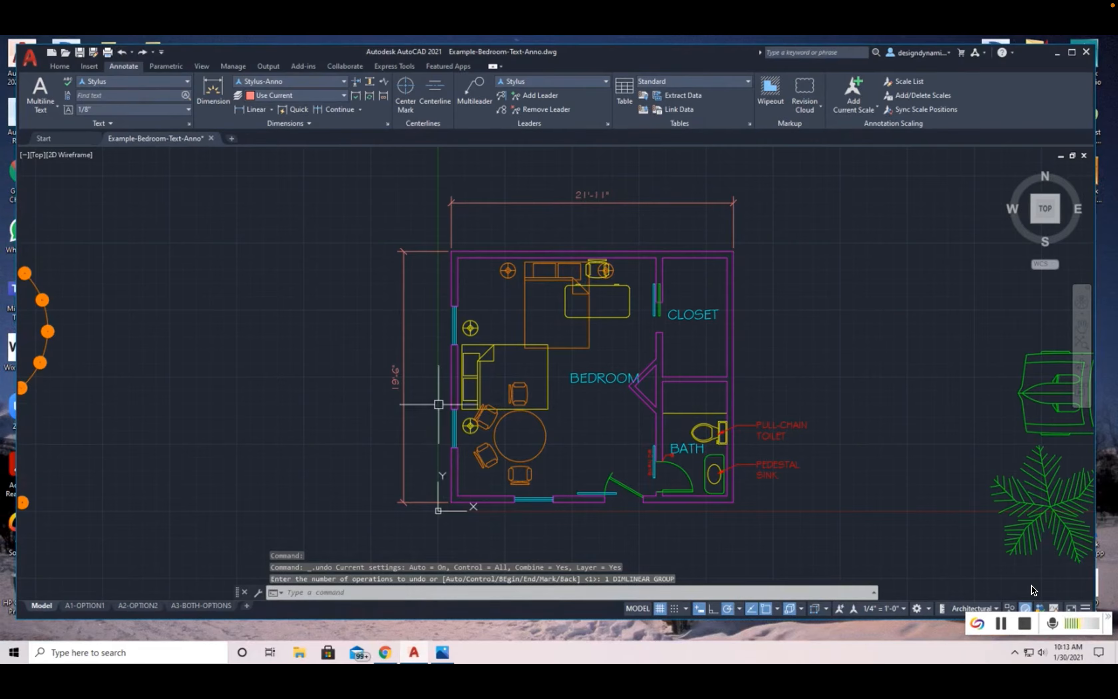
Step: Dimension from the plan's lower-left outer corner to the lower window's midpoint, placing it between the wall and the overall dimension
left_click(250, 109)
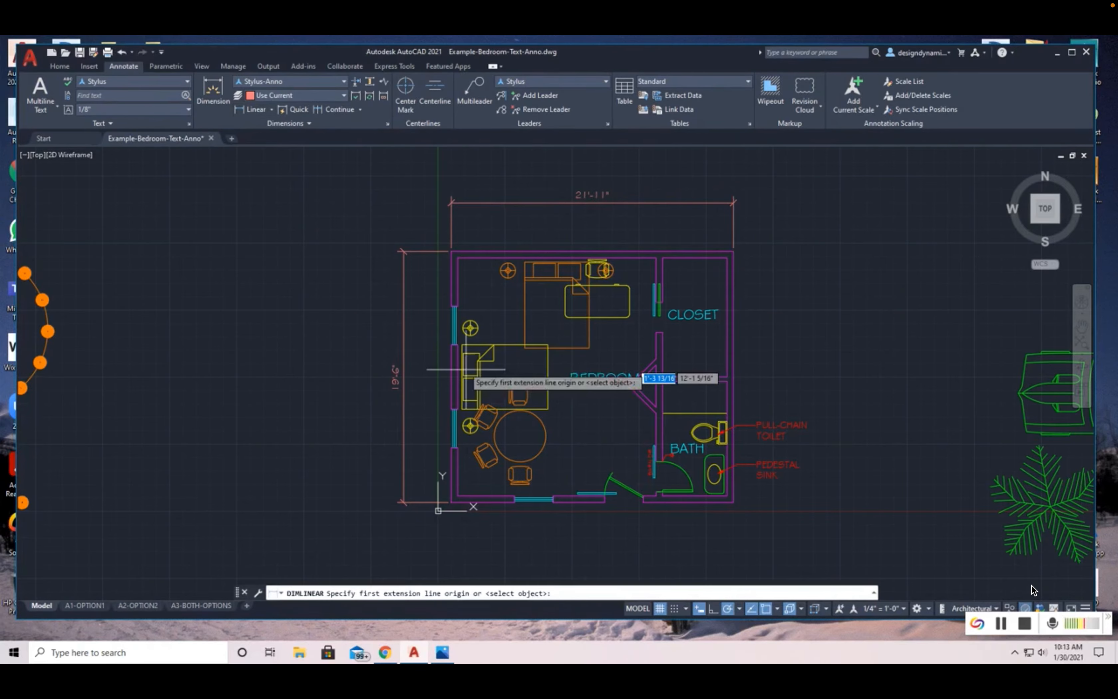
left_click(451, 501)
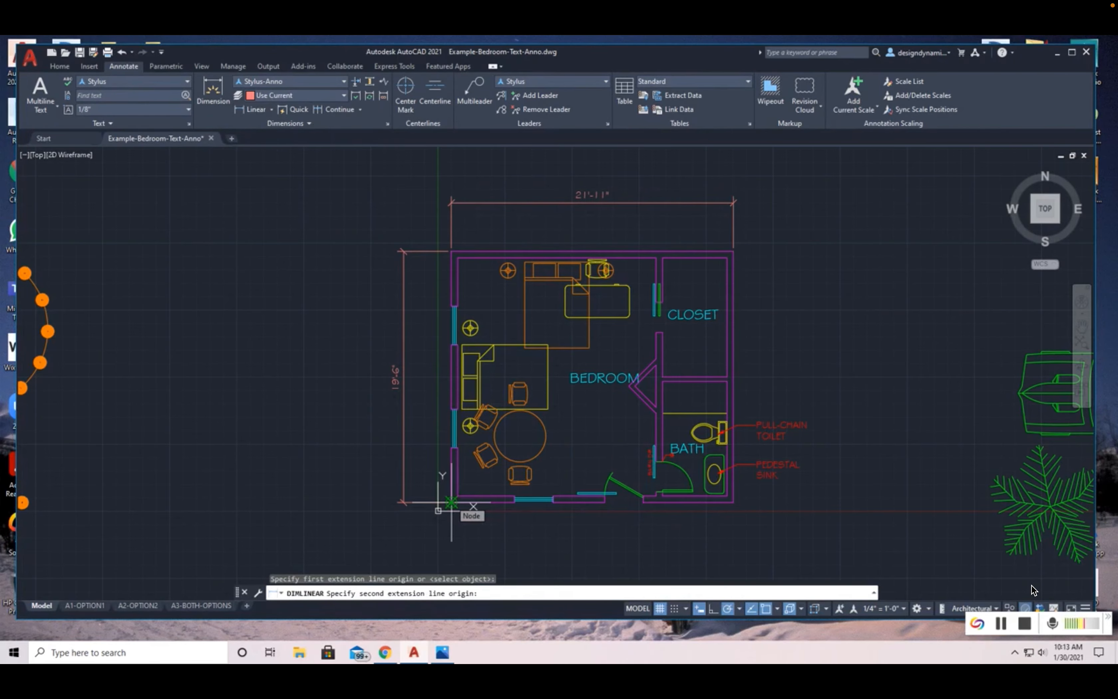
scroll(451, 502, "up", 2)
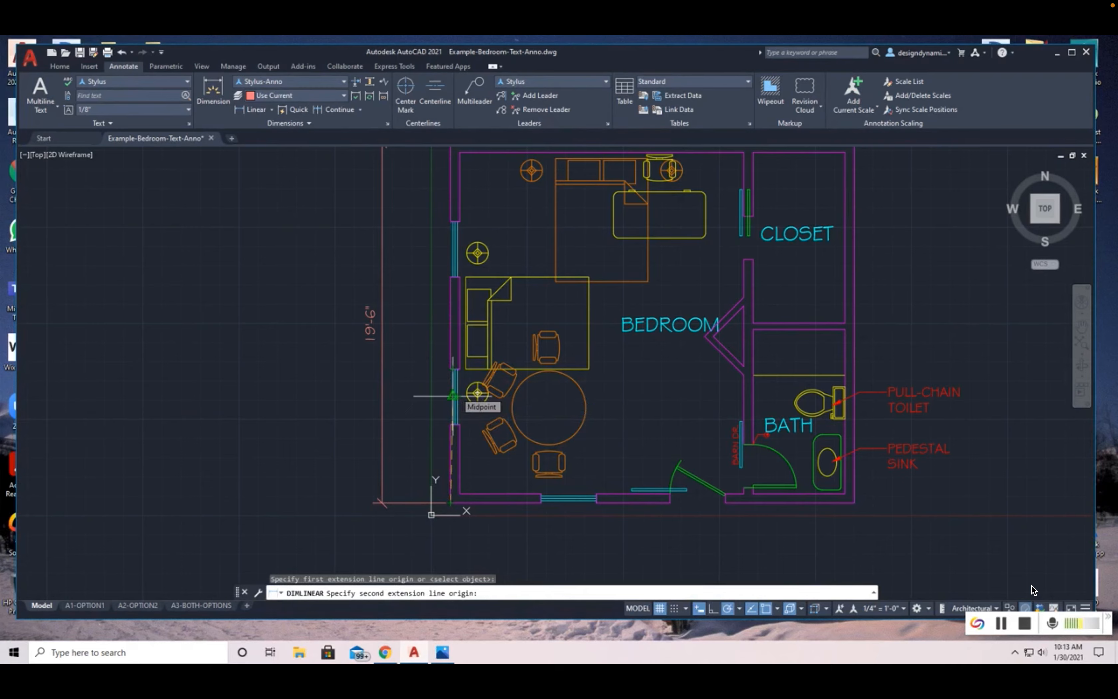
left_click(452, 396)
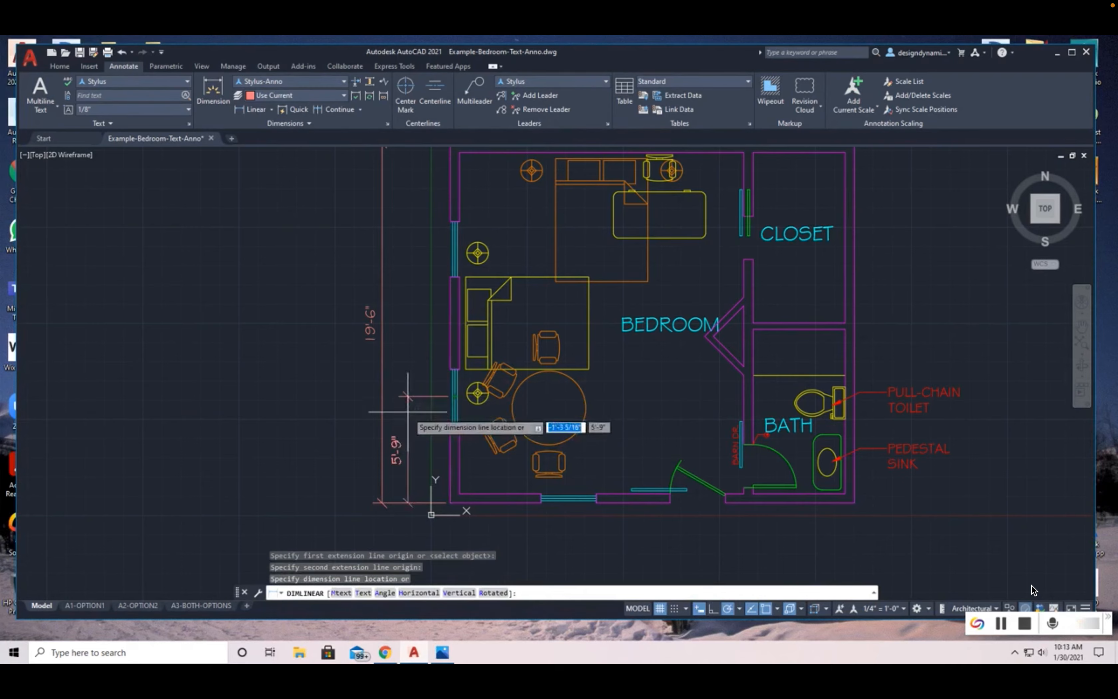
left_click(406, 439)
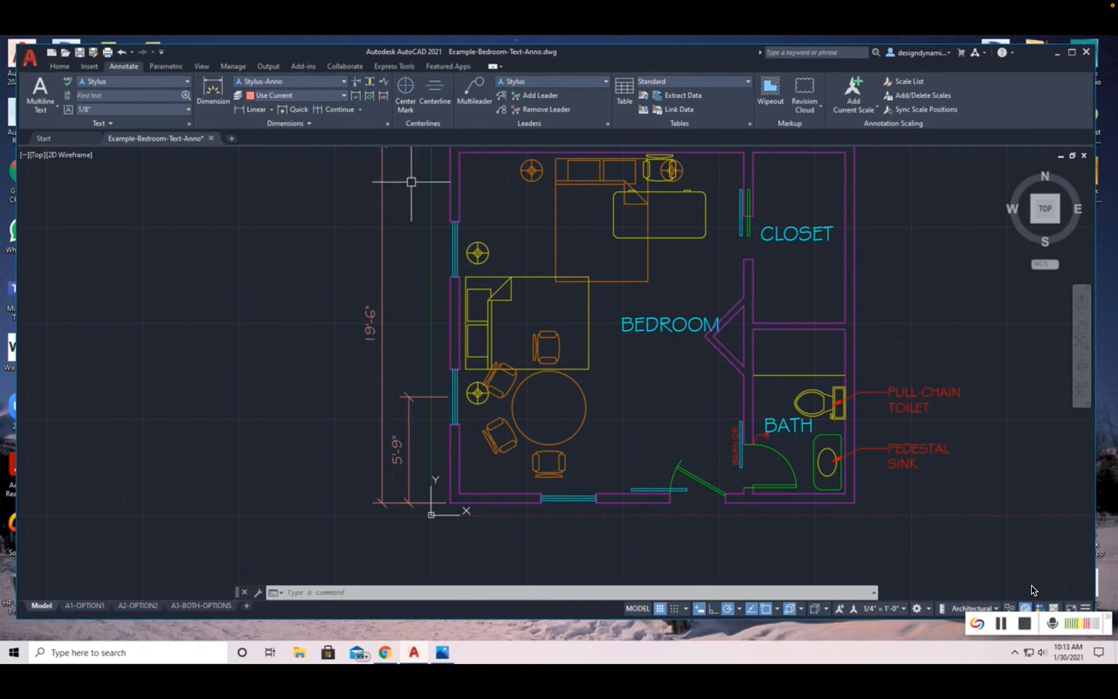
Step: Continue the window dimension along the left wall to the upper window's midpoint and the upper-left outer corner
middle_click_drag(510, 210, 507, 244)
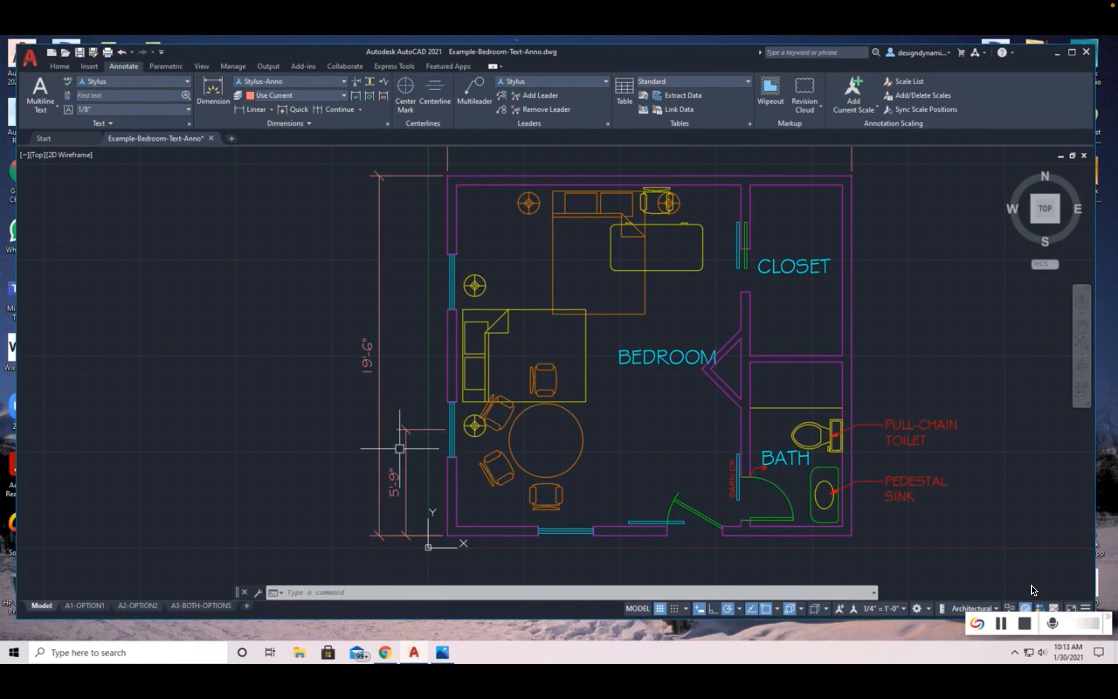
left_click(339, 111)
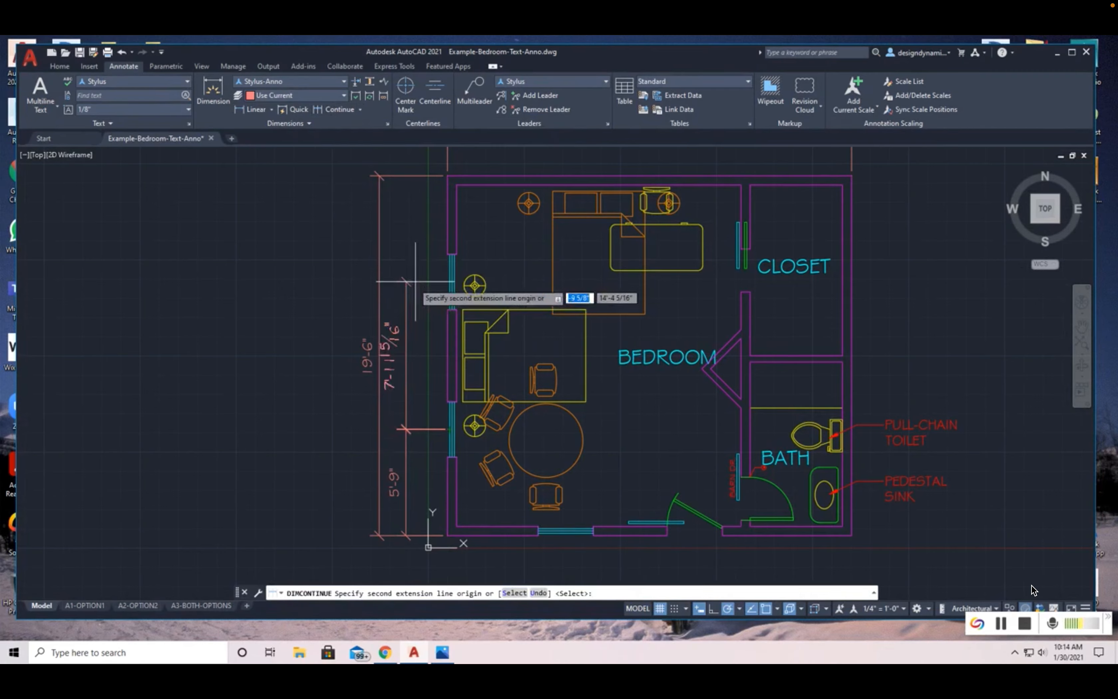
left_click(449, 280)
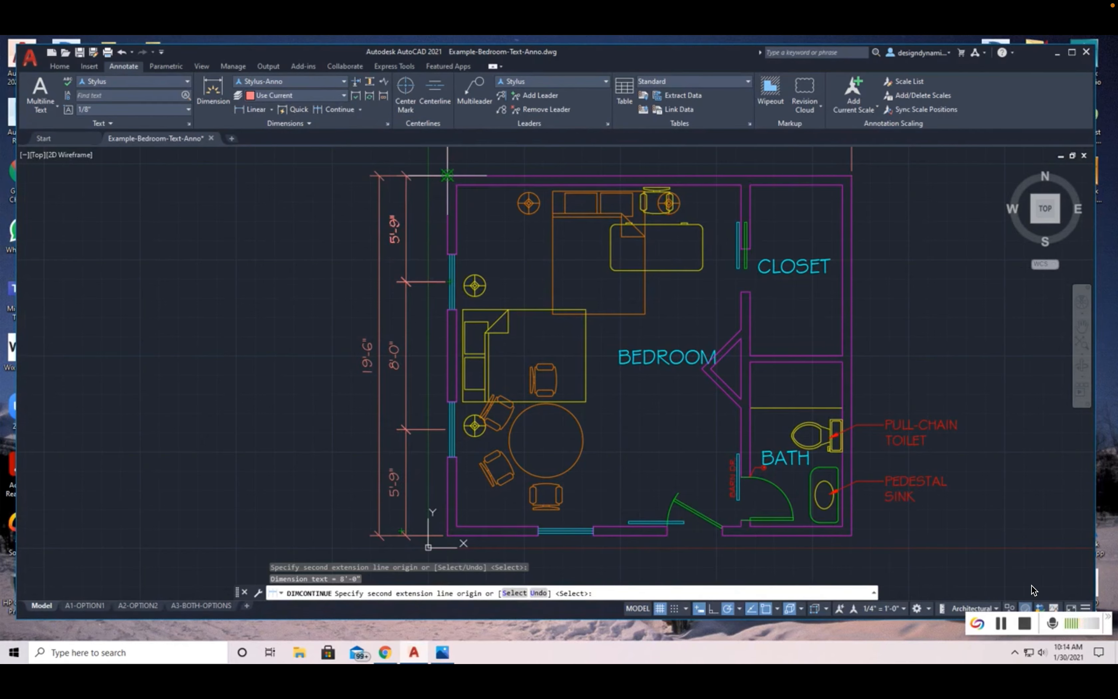
left_click(447, 175)
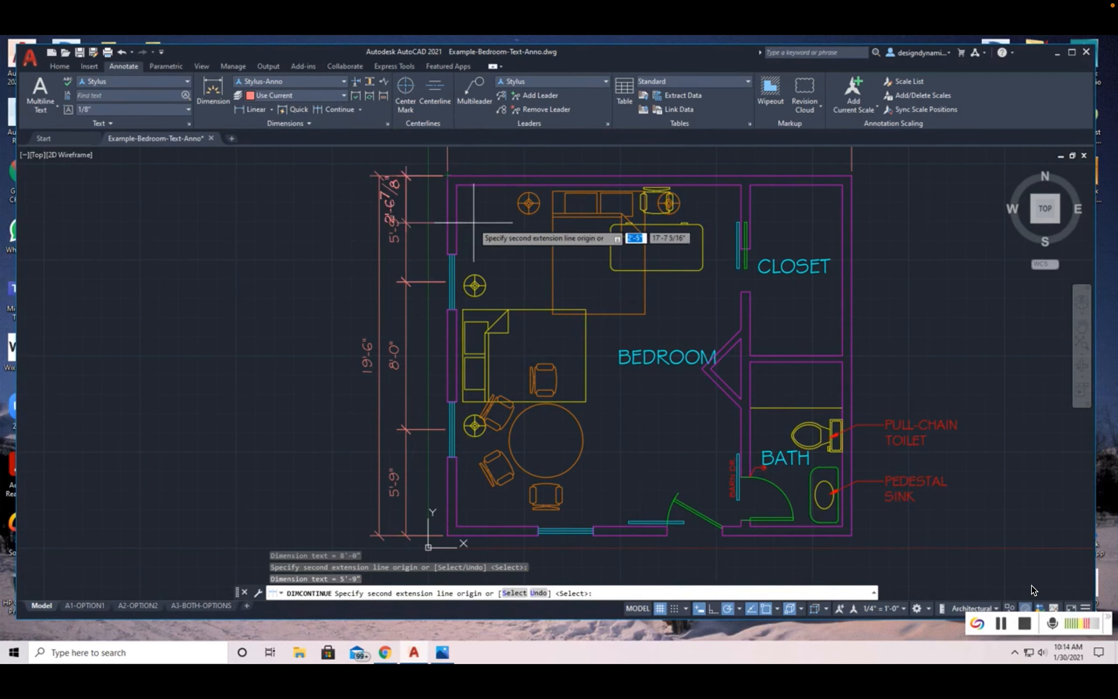
key("Return")
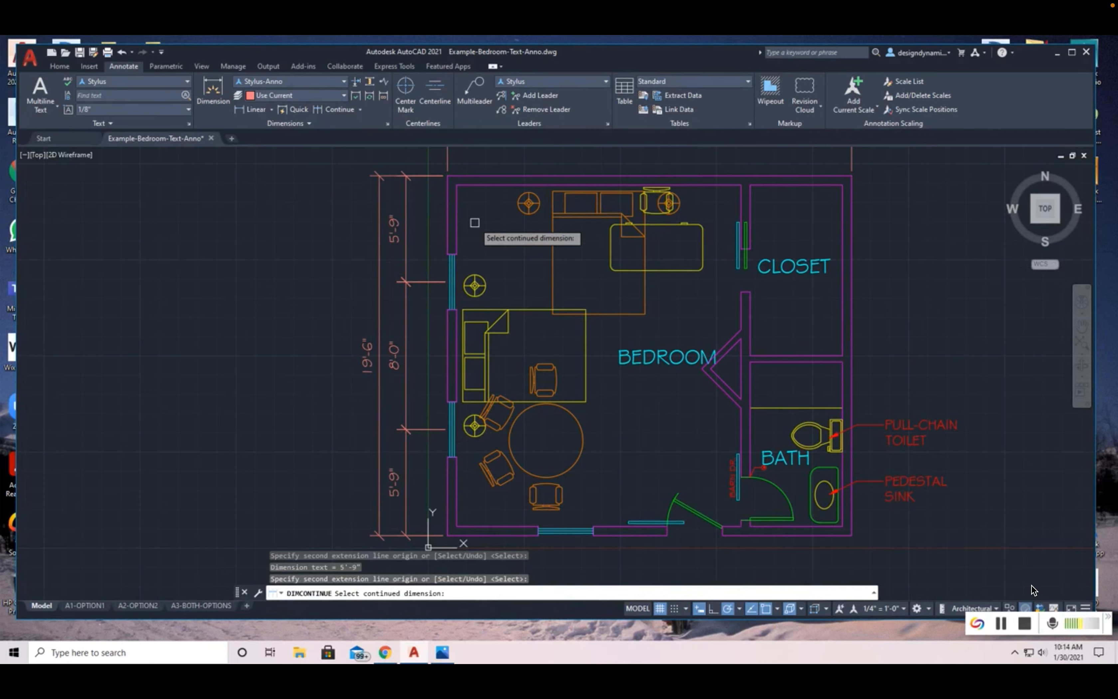
key("Return")
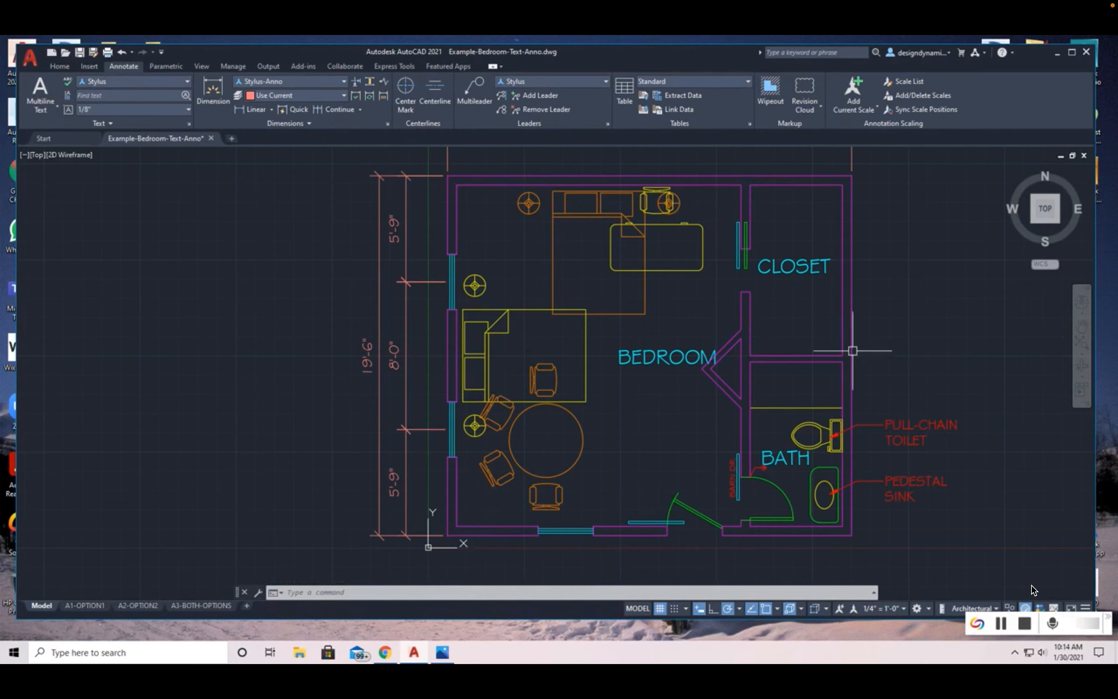
Step: Dimension vertically from the plan's lower-right outer corner to the closet-bath partition's corner, placing the dimension line beyond the bath leader notes
middle_click_drag(957, 342, 679, 358)
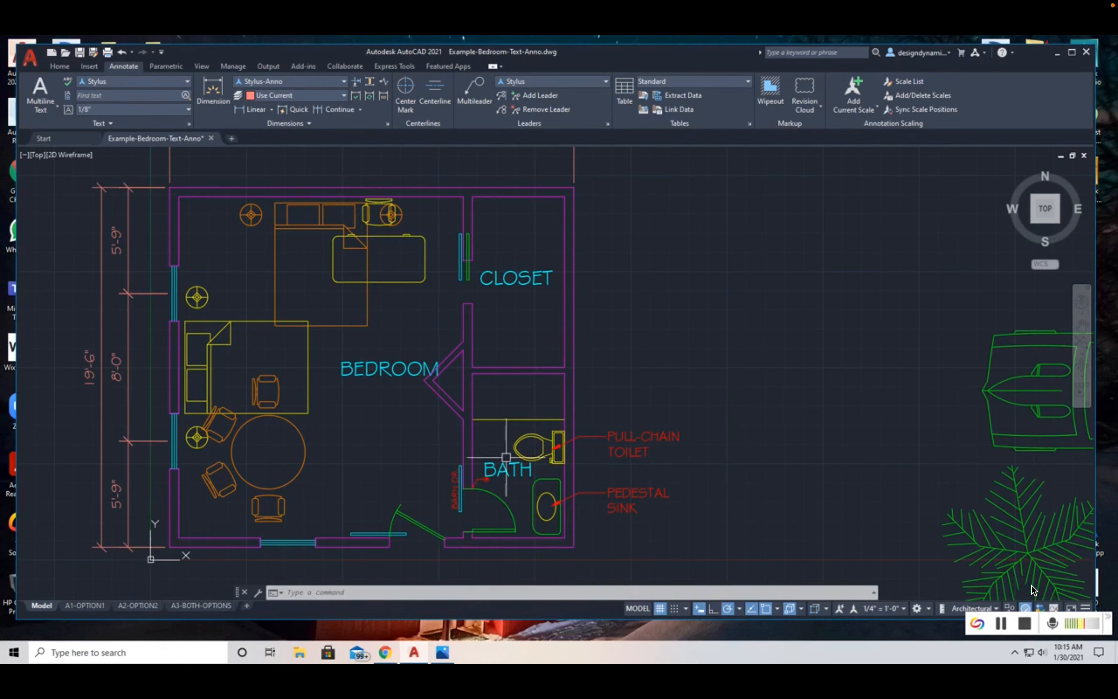
left_click(252, 111)
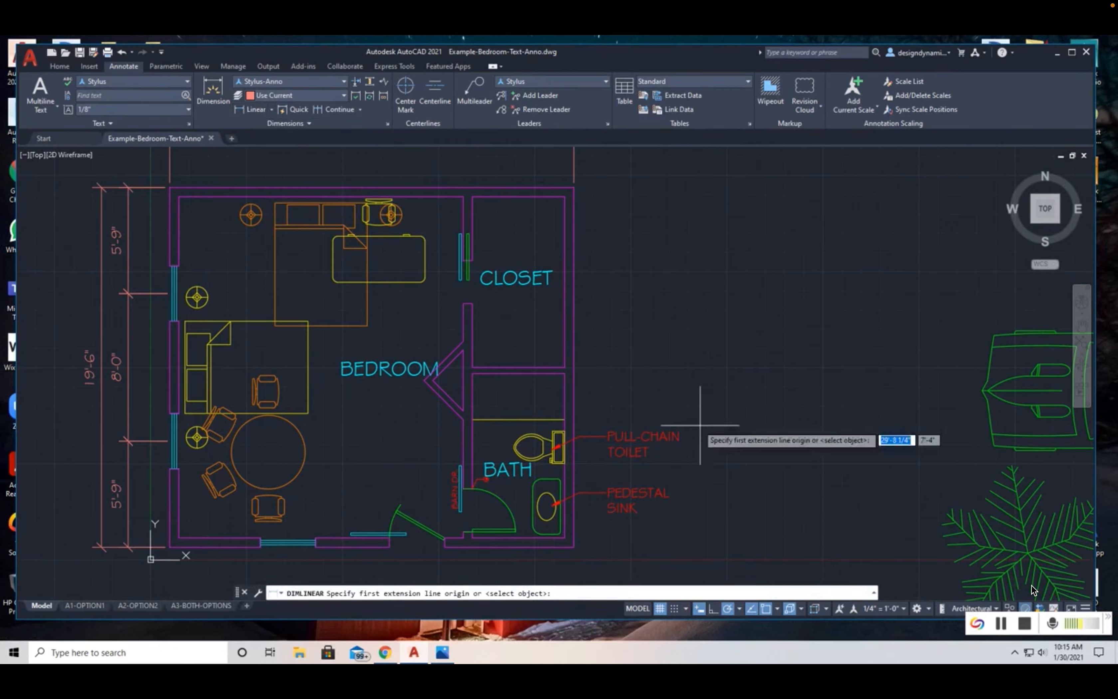
left_click(573, 547)
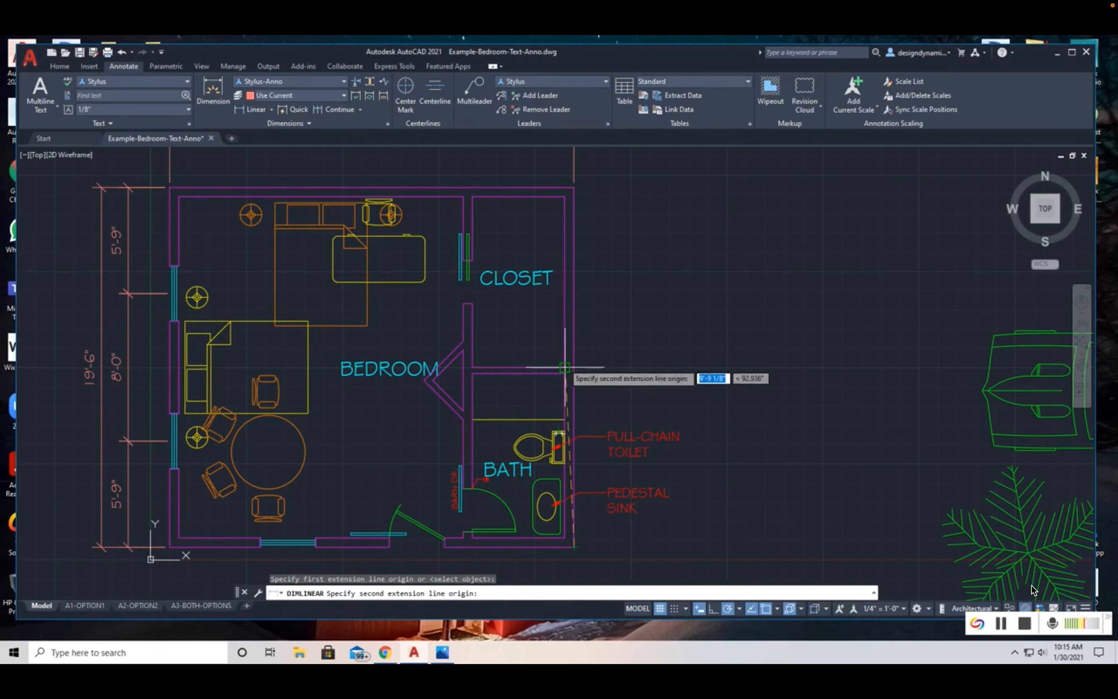
left_click(565, 367)
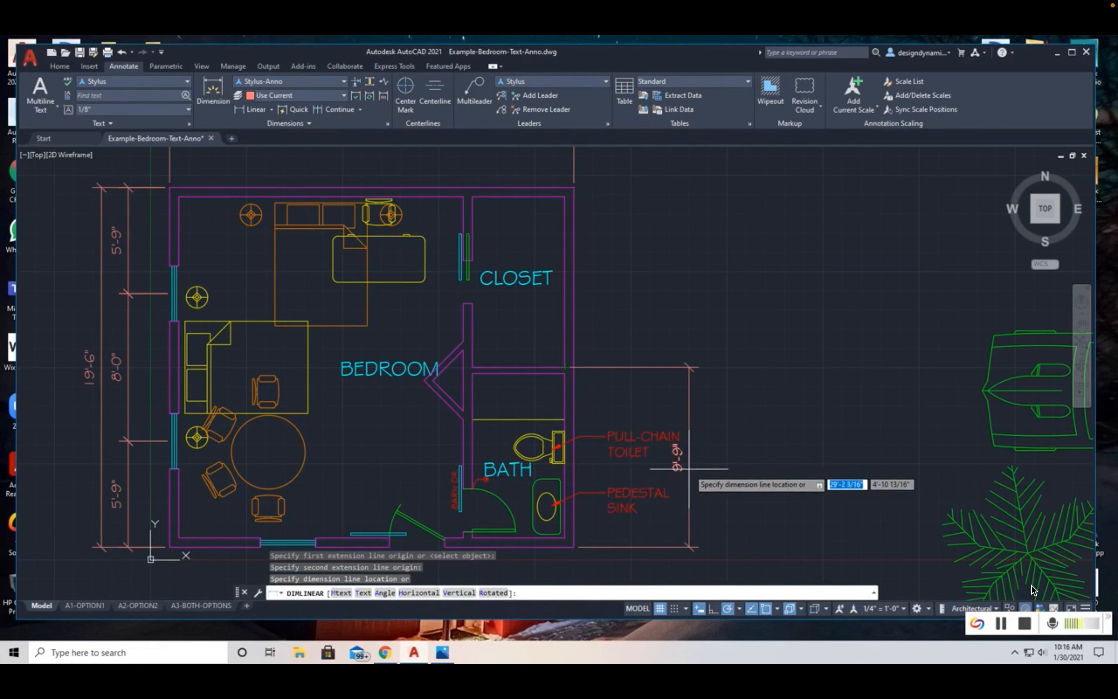
left_click(689, 468)
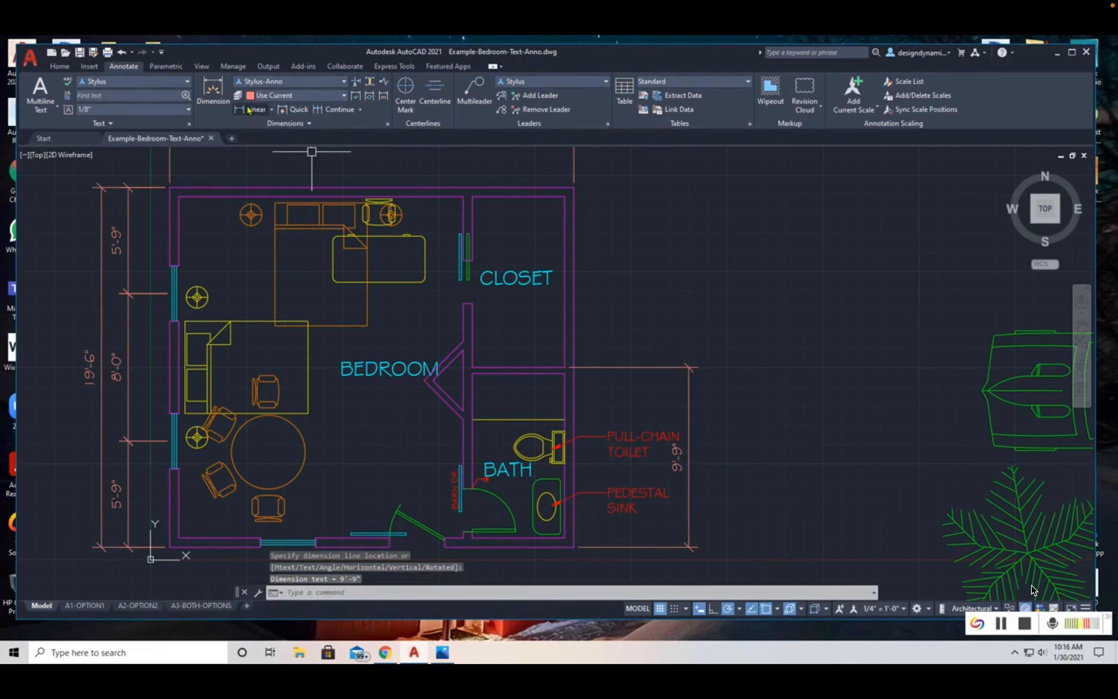
Step: Continue the right-side dimension up to the closet's upper inner corner and the plan's upper-right outer corner
left_click(334, 110)
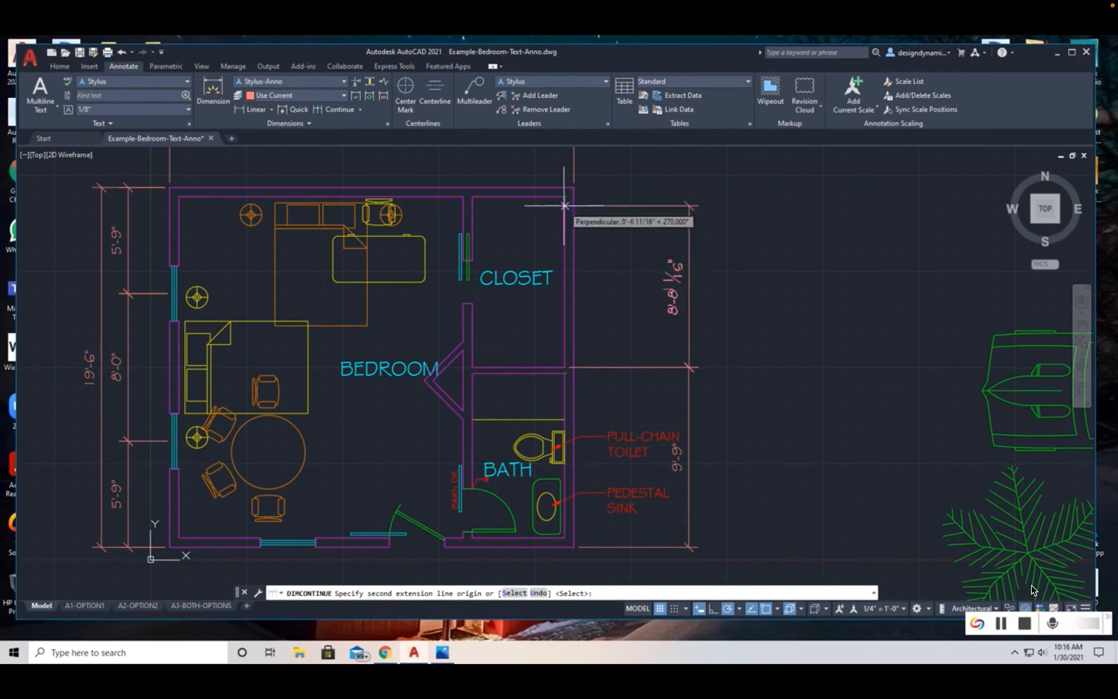
middle_click_drag(571, 252, 589, 333)
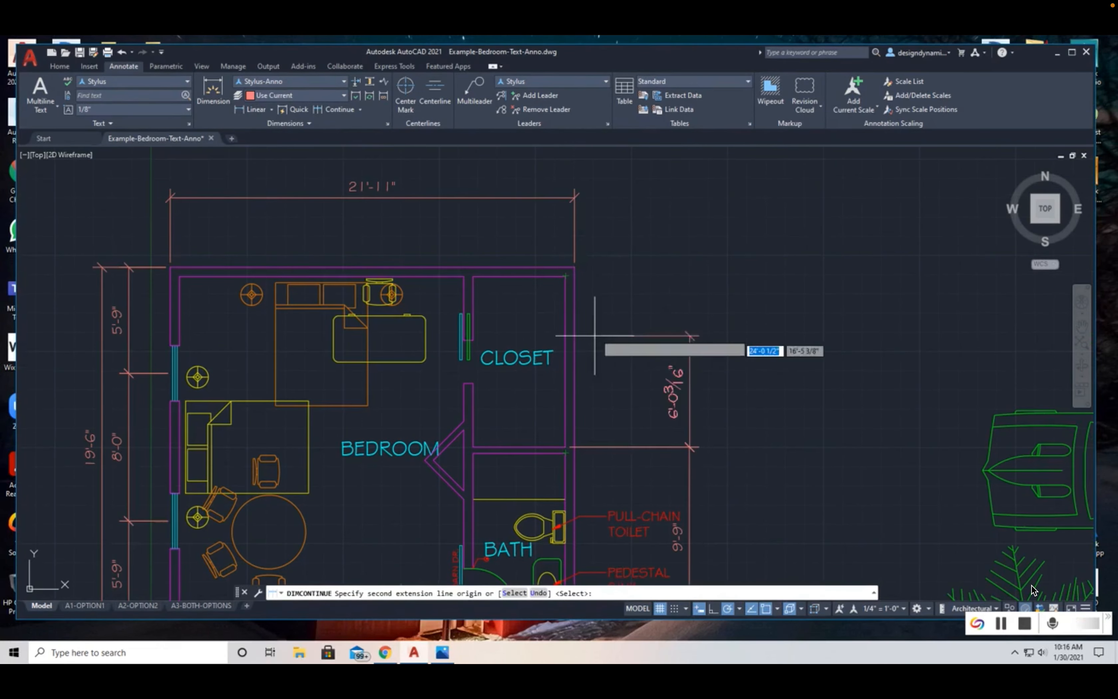
left_click(565, 277)
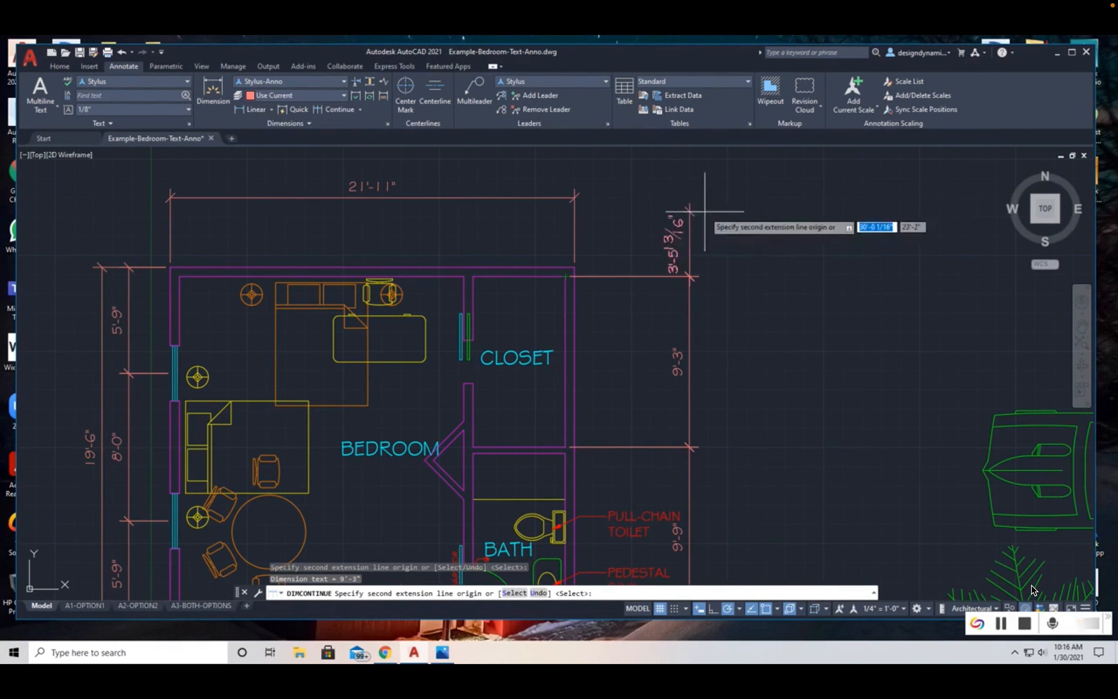
scroll(652, 226, "up", 2)
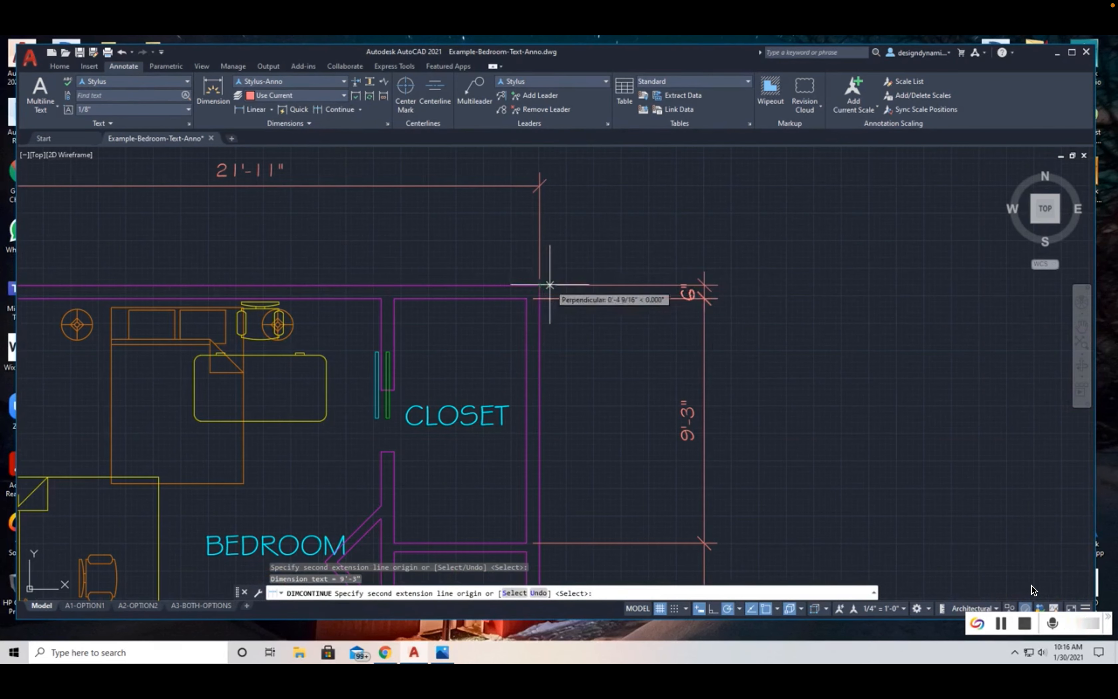
left_click(540, 285)
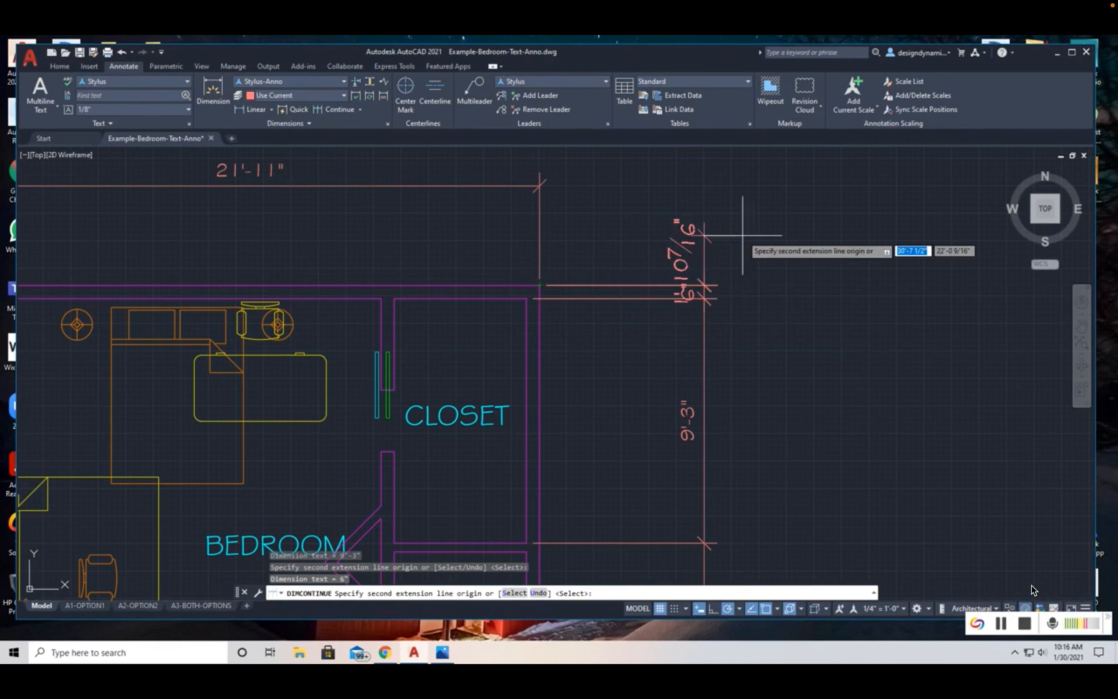
key("Return")
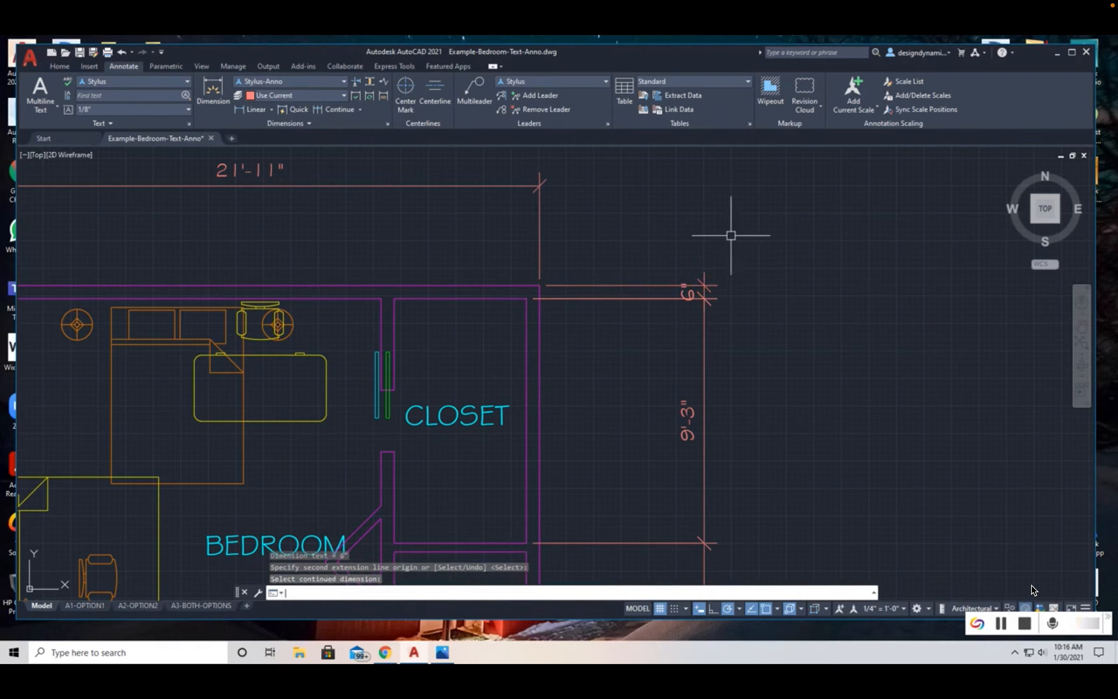
key("Return")
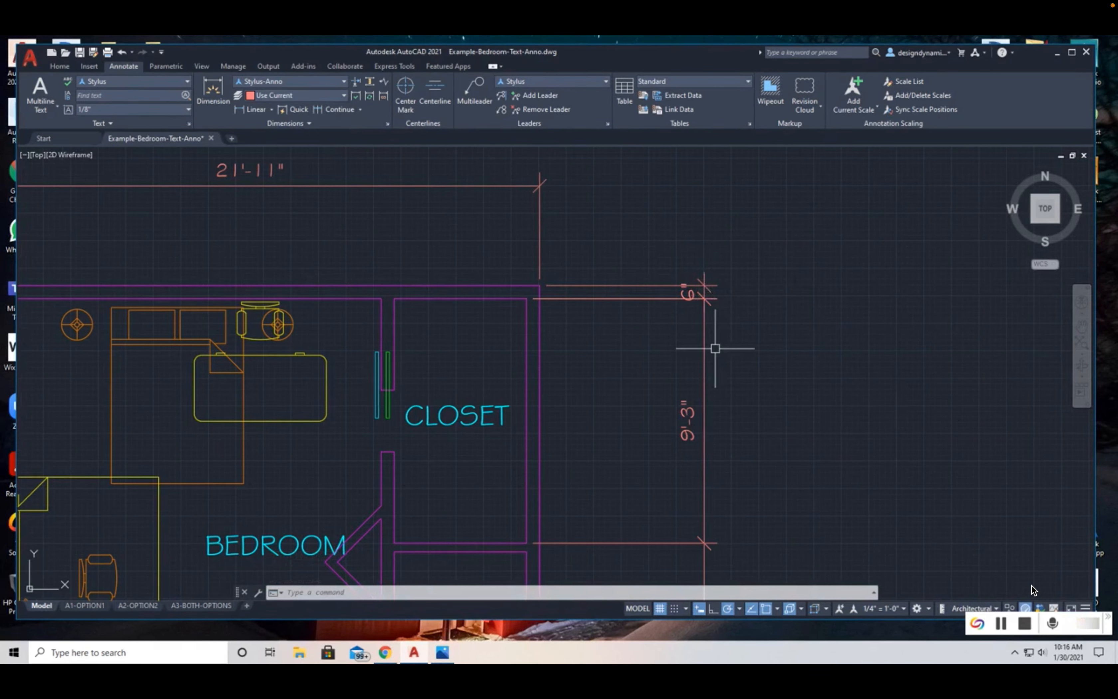
Step: Delete the wall-thickness dimension at the plan's upper-right corner
scroll(715, 349, "down", 5)
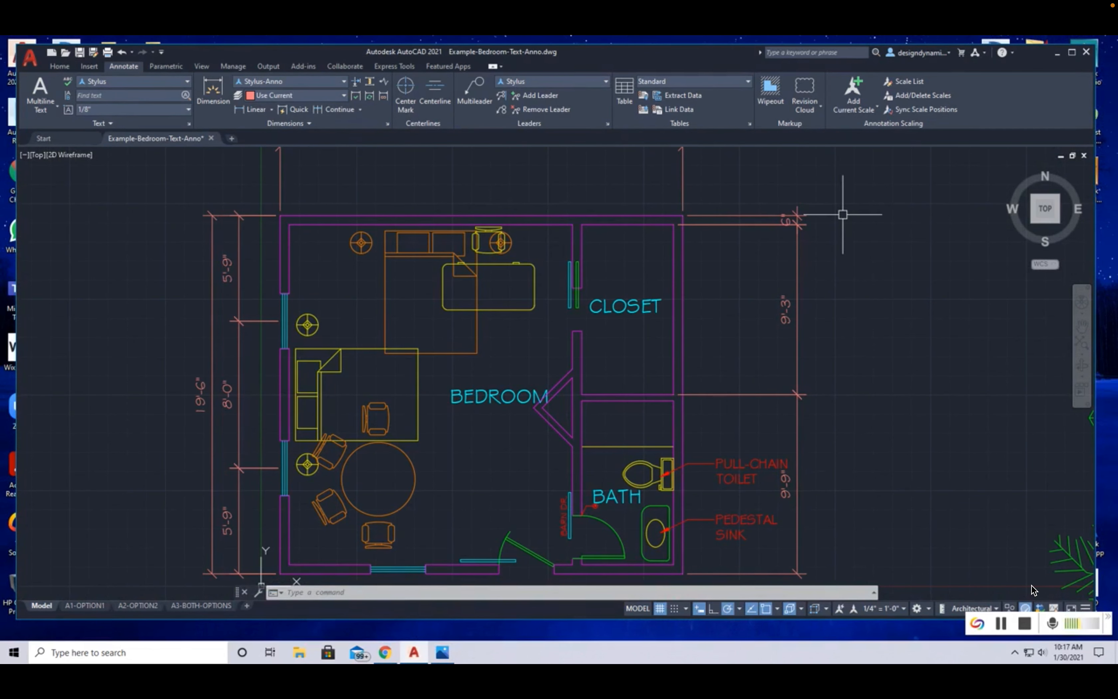
scroll(841, 216, "up", 4)
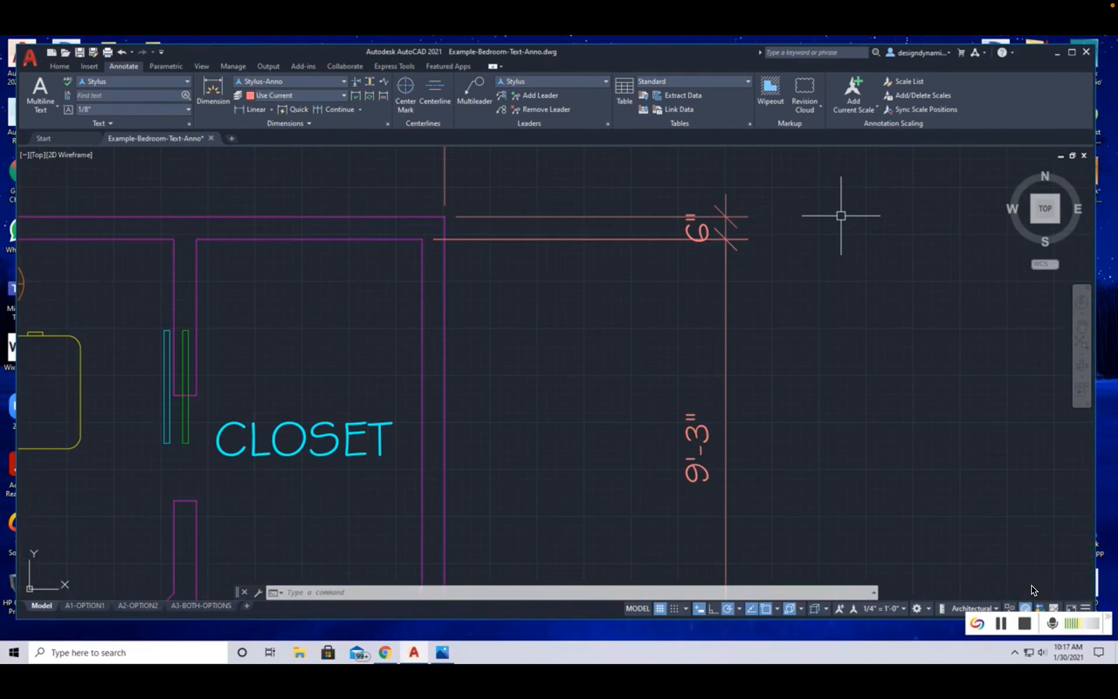
middle_click_drag(841, 215, 806, 304)
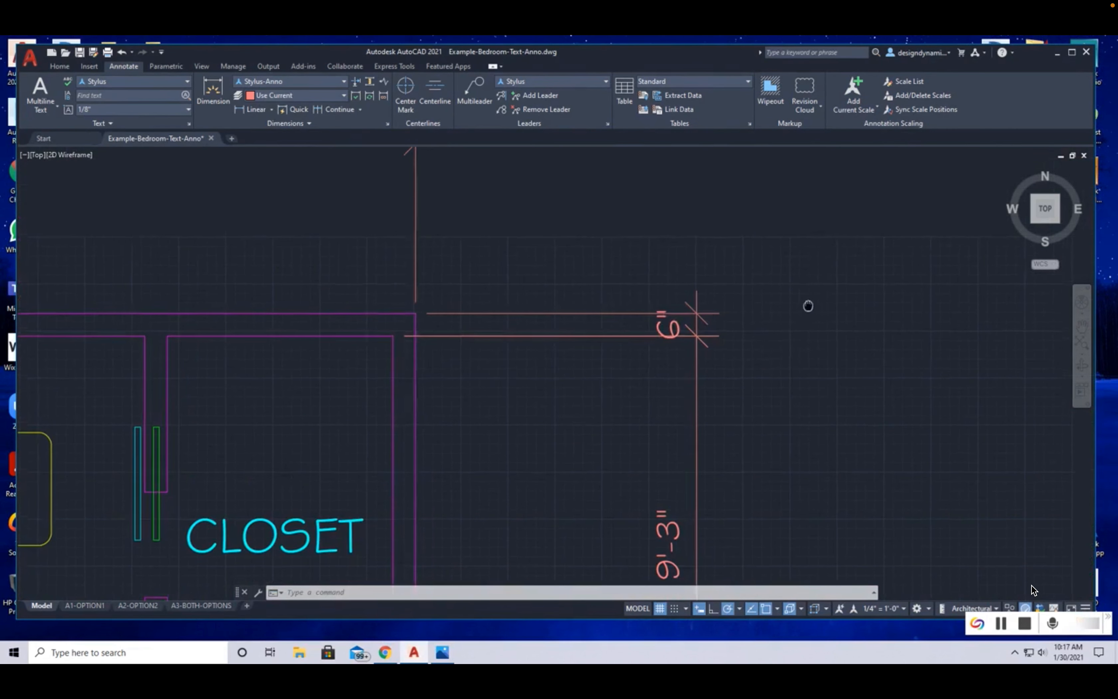
left_click(668, 324)
mouse_move(668, 325)
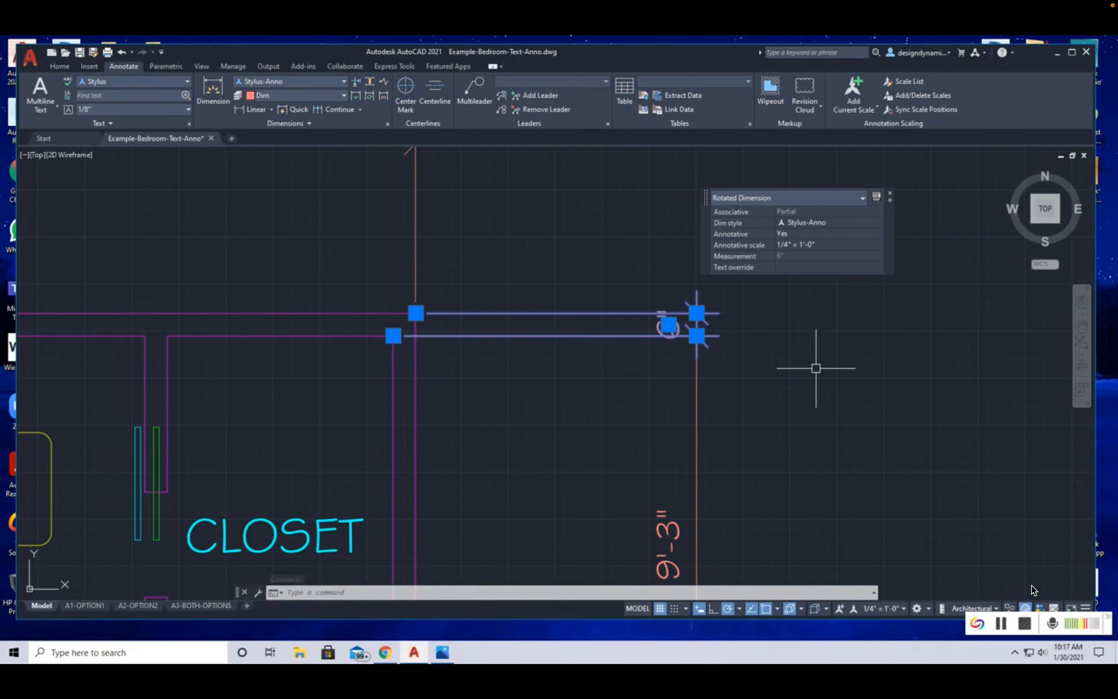
key("Delete")
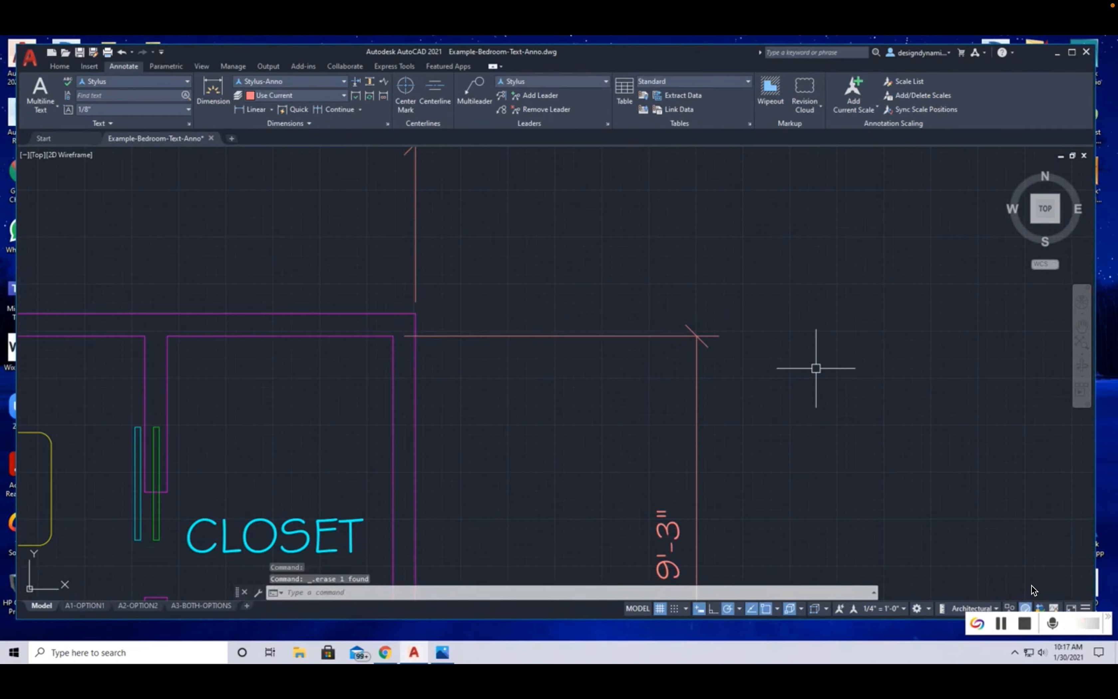
Step: Try a linear dimension across the upper wall's thickness at the closet corner with TYP. added through multiline text
left_click(252, 113)
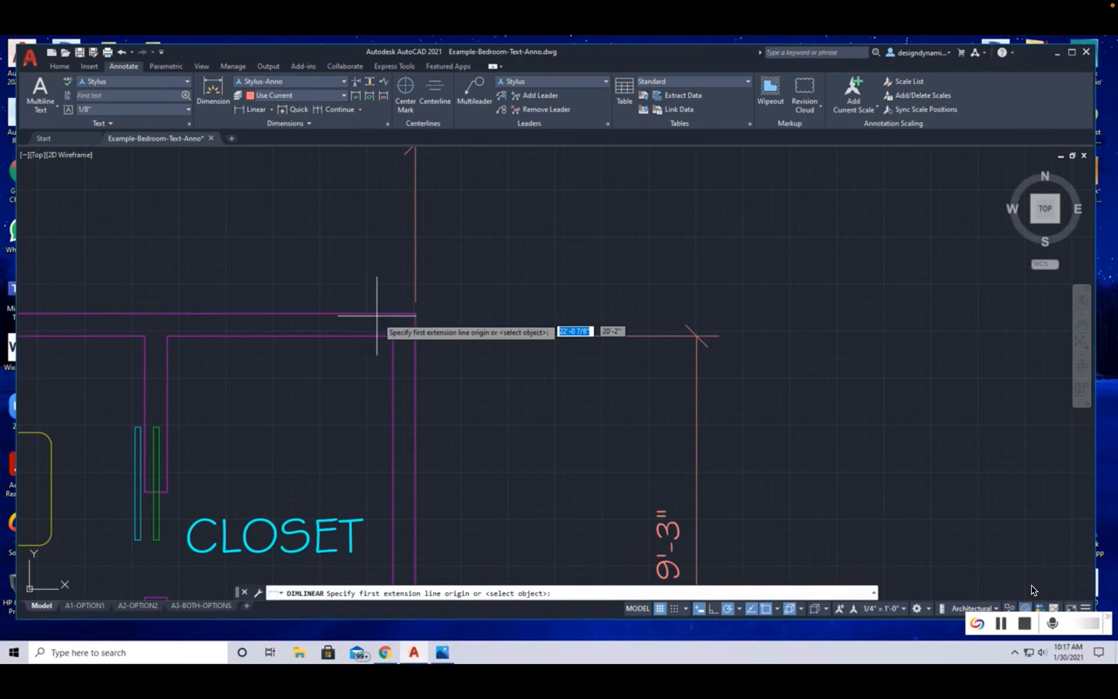
left_click(393, 336)
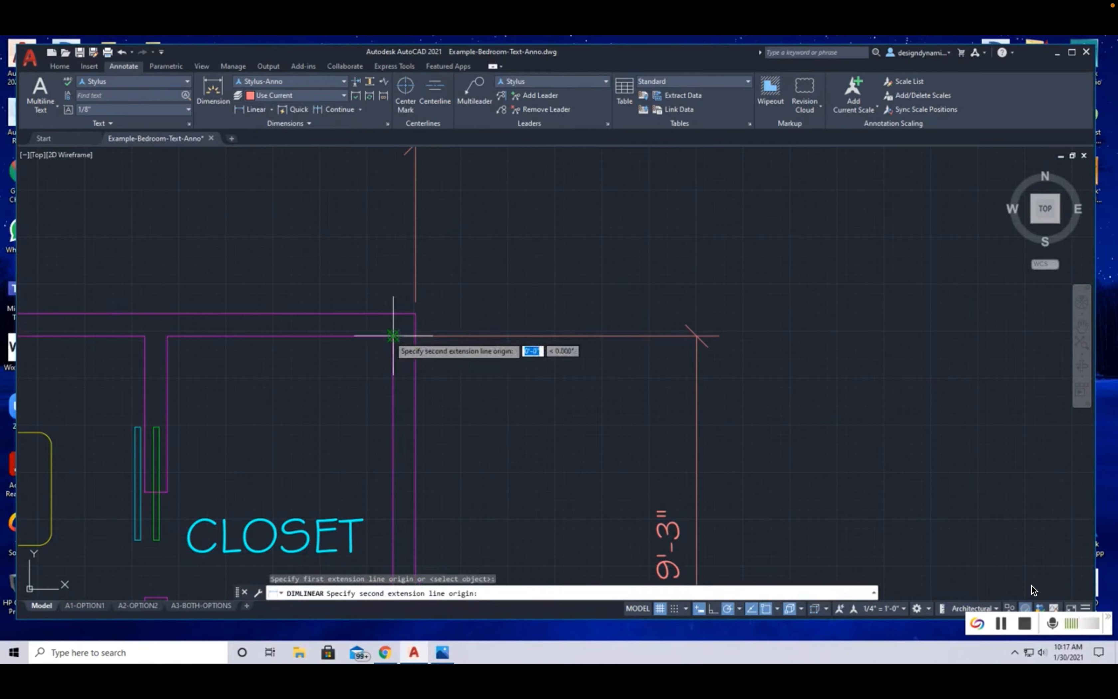
left_click(415, 313)
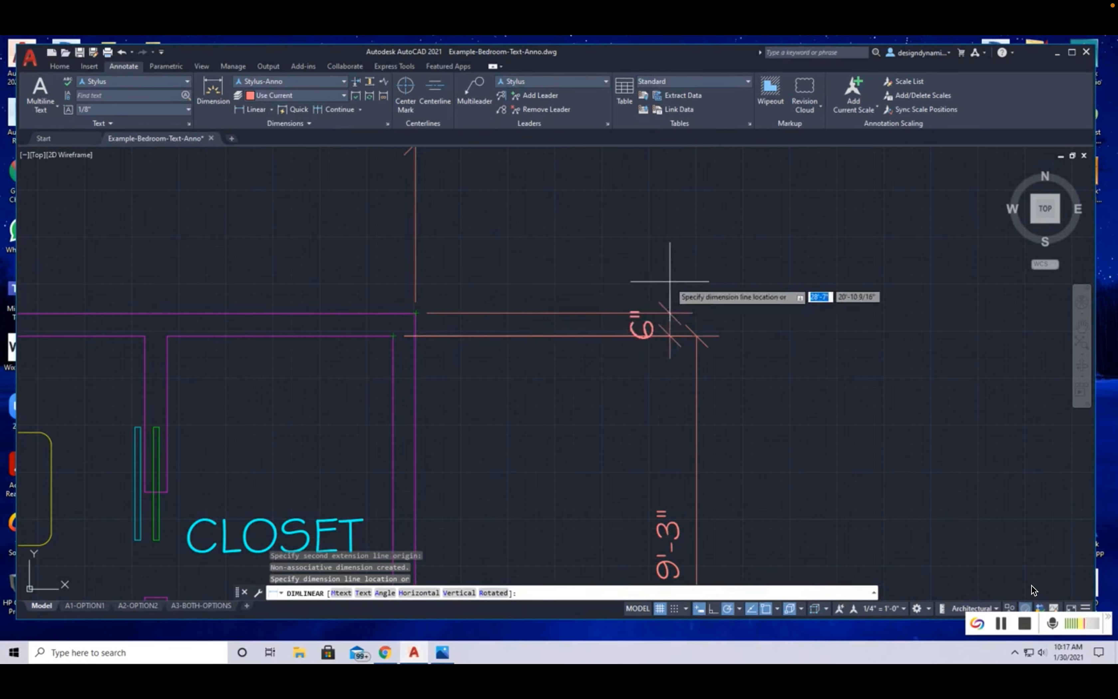
middle_click_drag(537, 256, 532, 353)
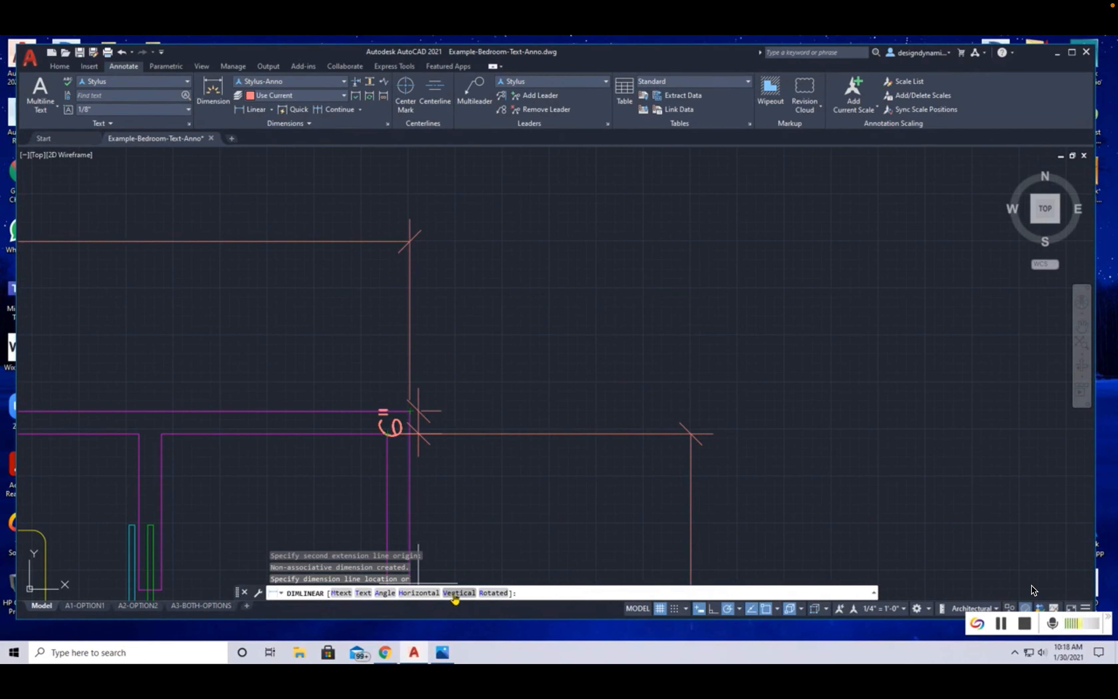
left_click(343, 594)
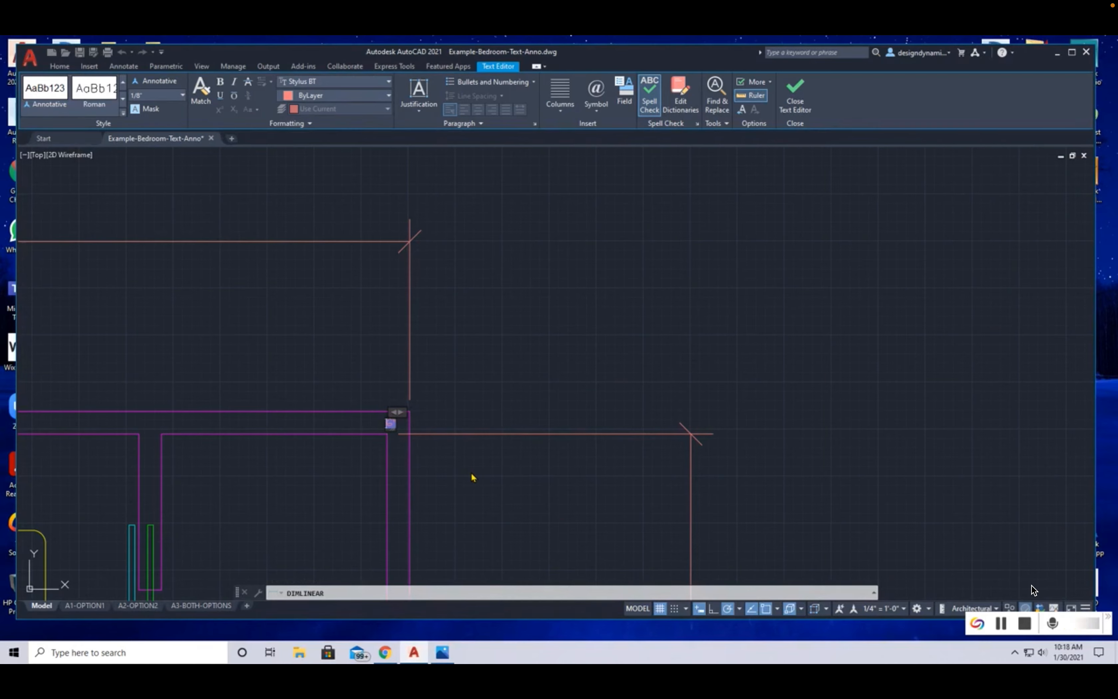
type("TYP.")
mouse_move(1026, 581)
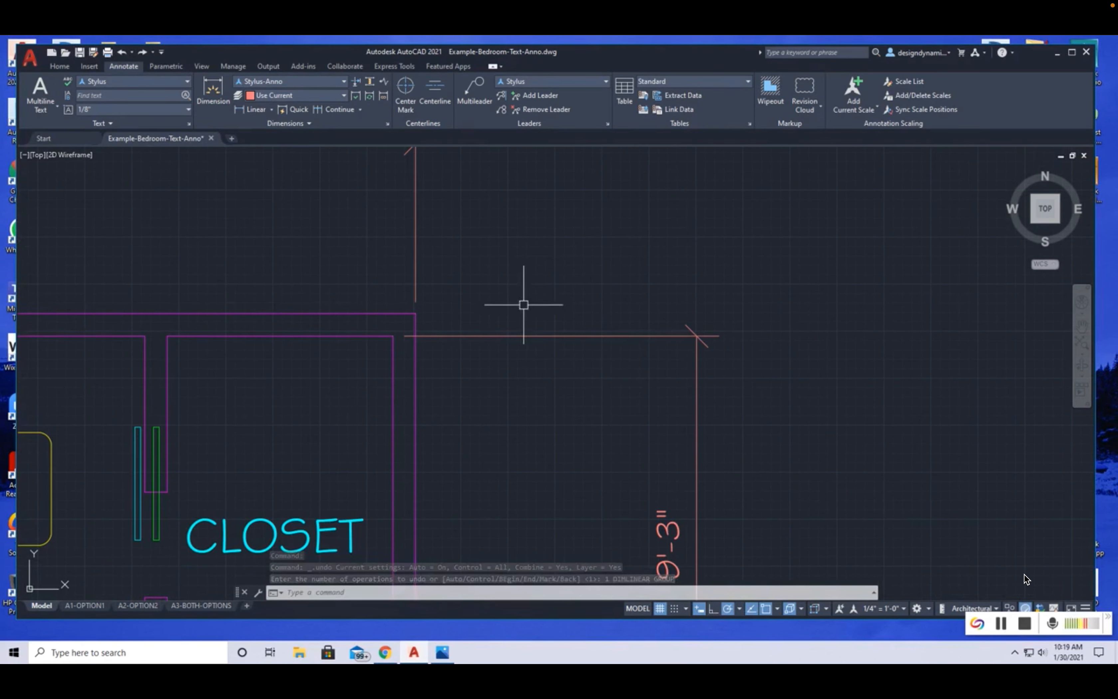
Step: Dimension the upper wall's thickness at the closet corner with TYP. appended to the measured value, aligning it with the closet dimension line
left_click(253, 111)
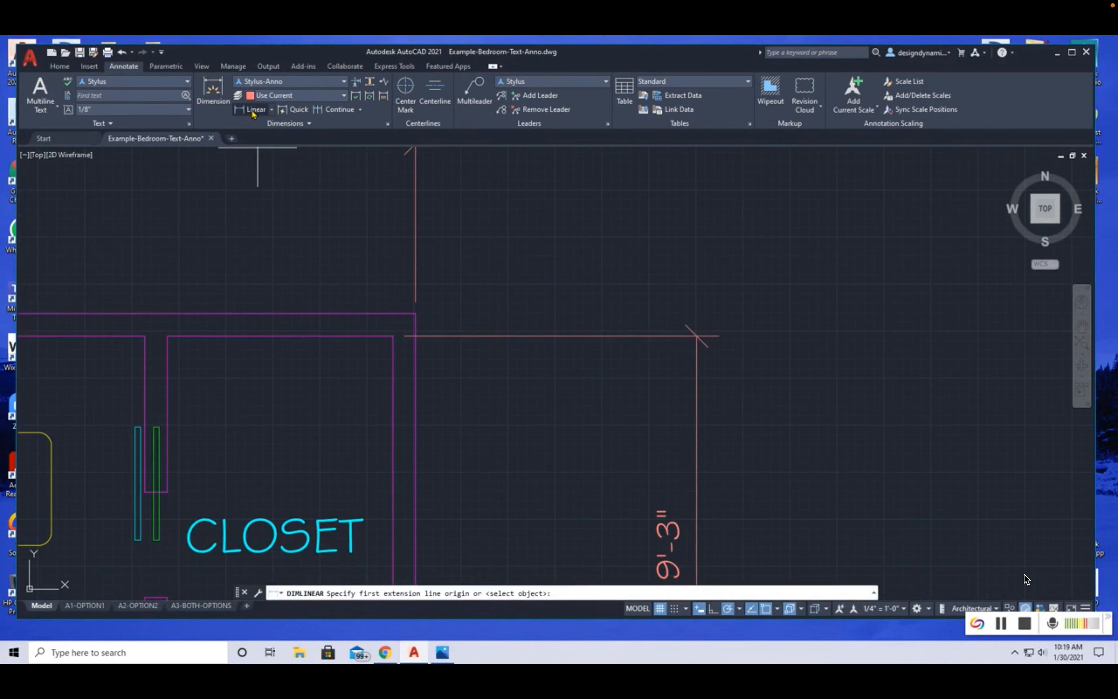
left_click(393, 336)
left_click(416, 313)
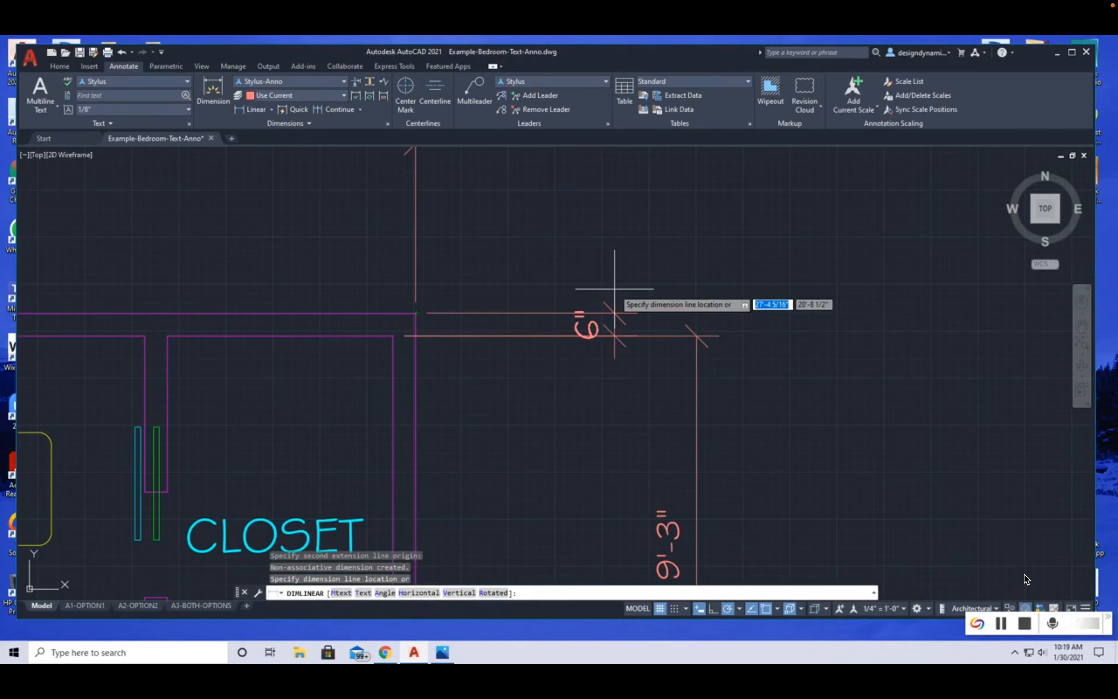
type("M")
key("Return")
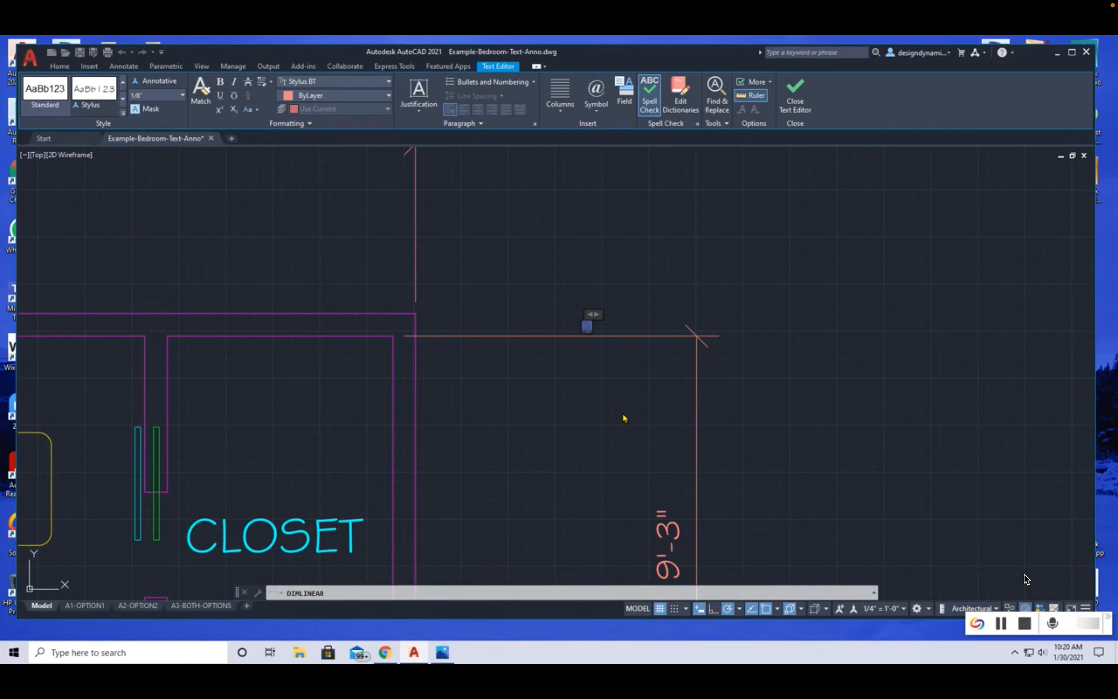
type("TYP")
key("BackSpace")
key("BackSpace")
key("BackSpace")
type("<")
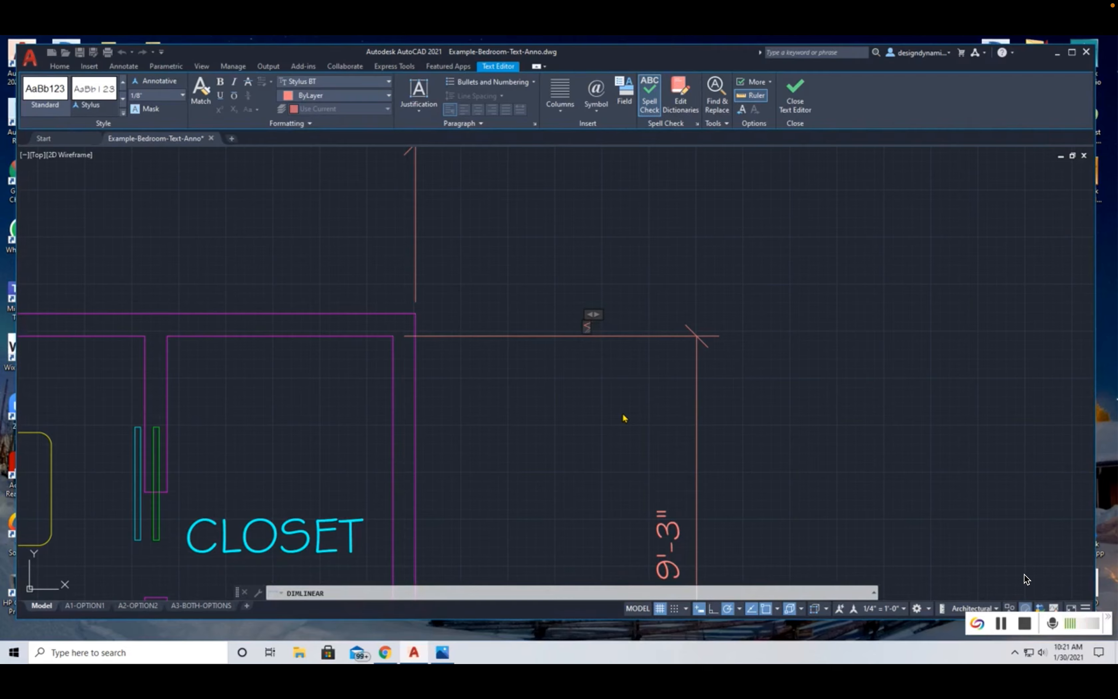
key("ctrl+a")
type("TYP")
left_click(626, 410)
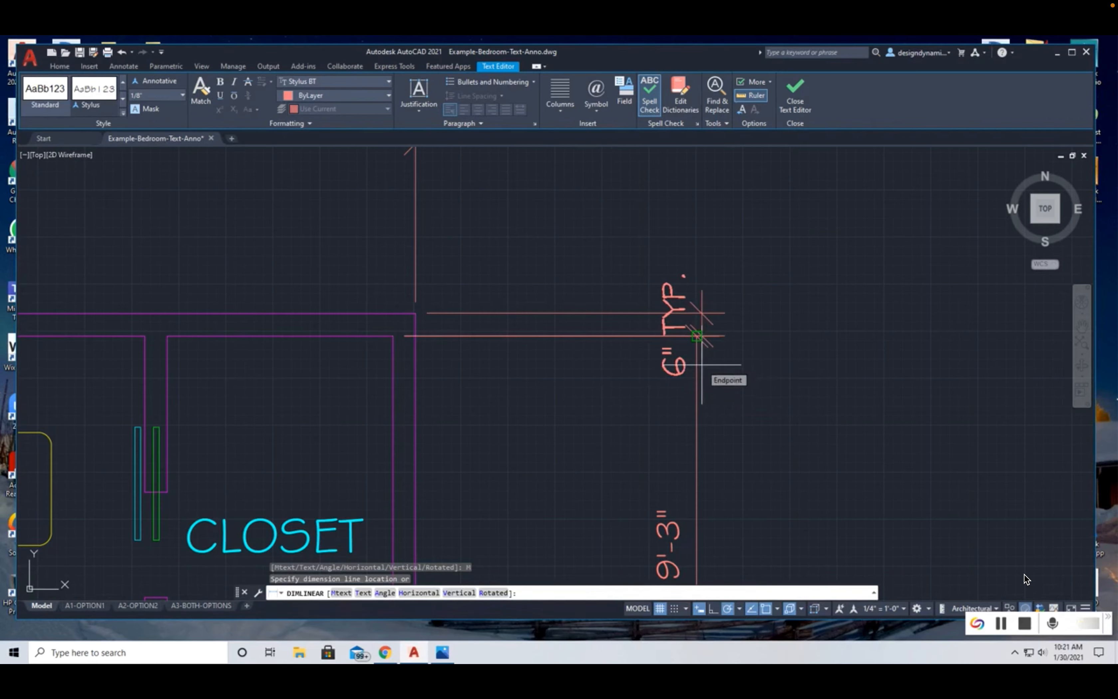
left_click(697, 336)
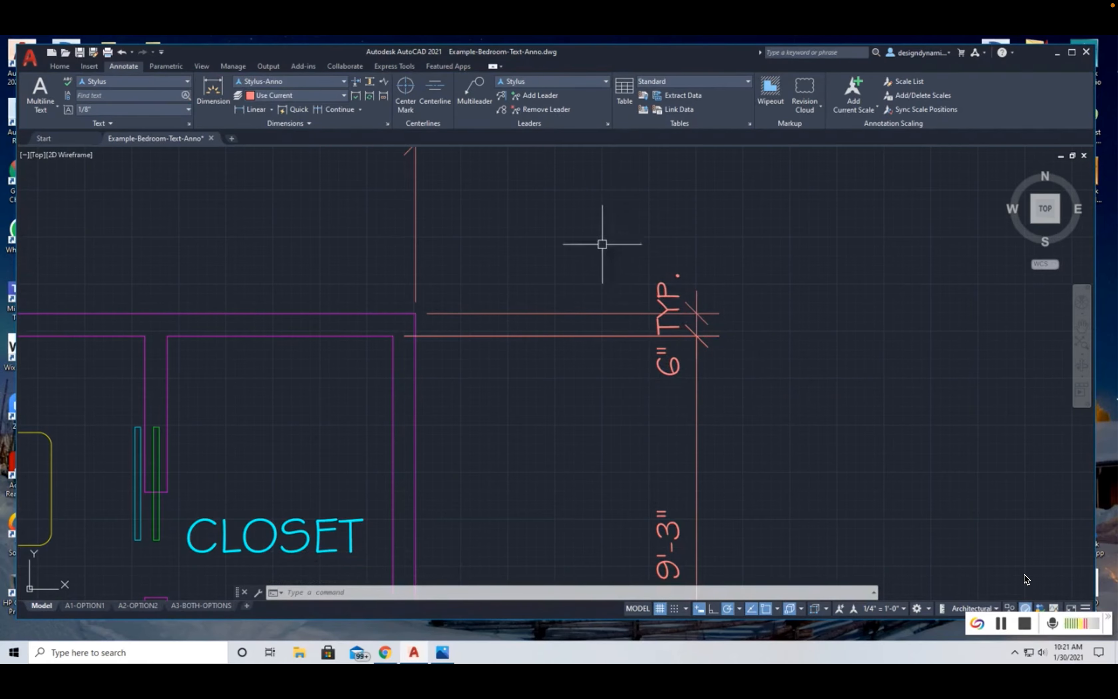
Step: Move only the text of the wall-thickness dimension down below its extension lines, keeping it beside the dimension line
middle_click_drag(794, 317, 674, 418)
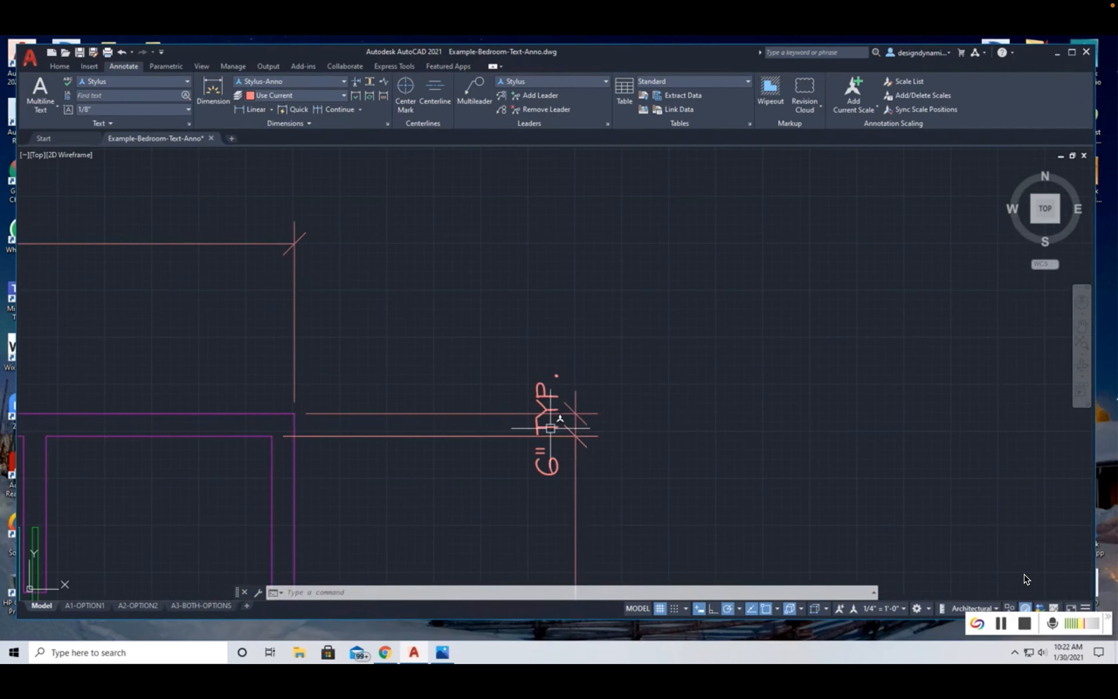
left_click(551, 422)
mouse_move(547, 424)
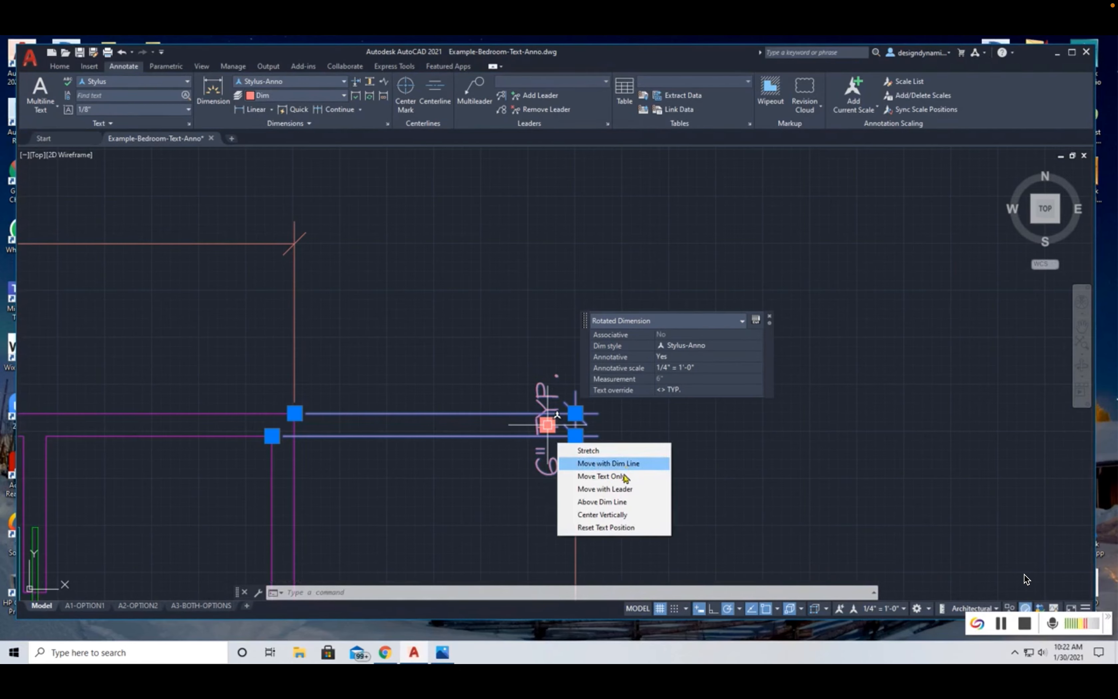
left_click(601, 476)
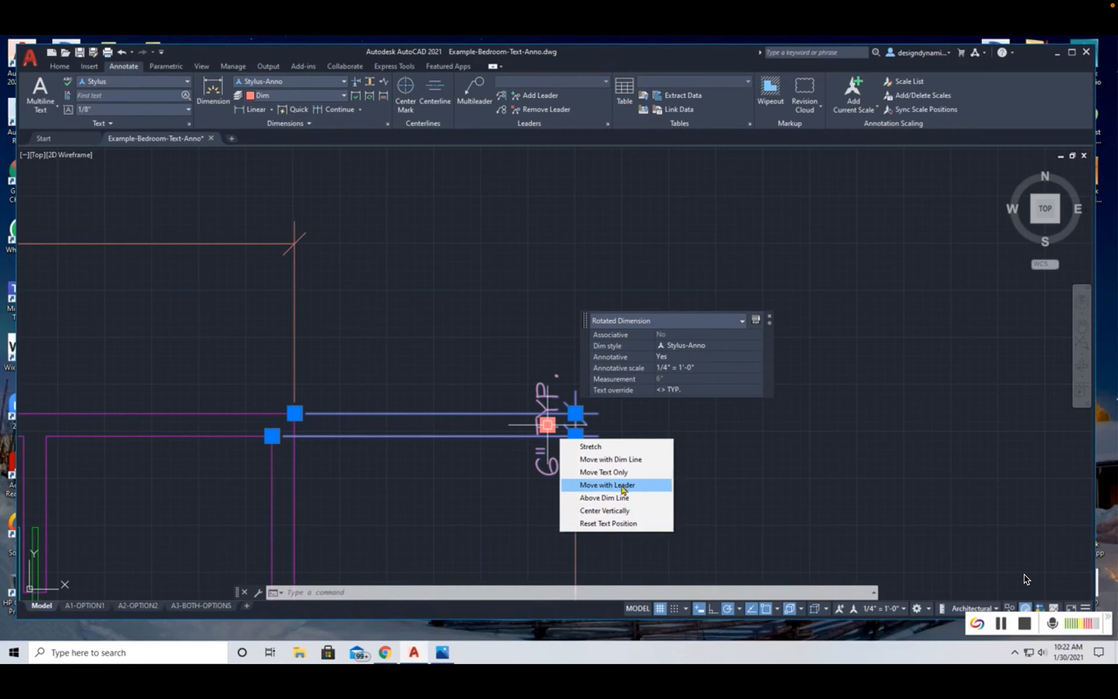
left_click(604, 472)
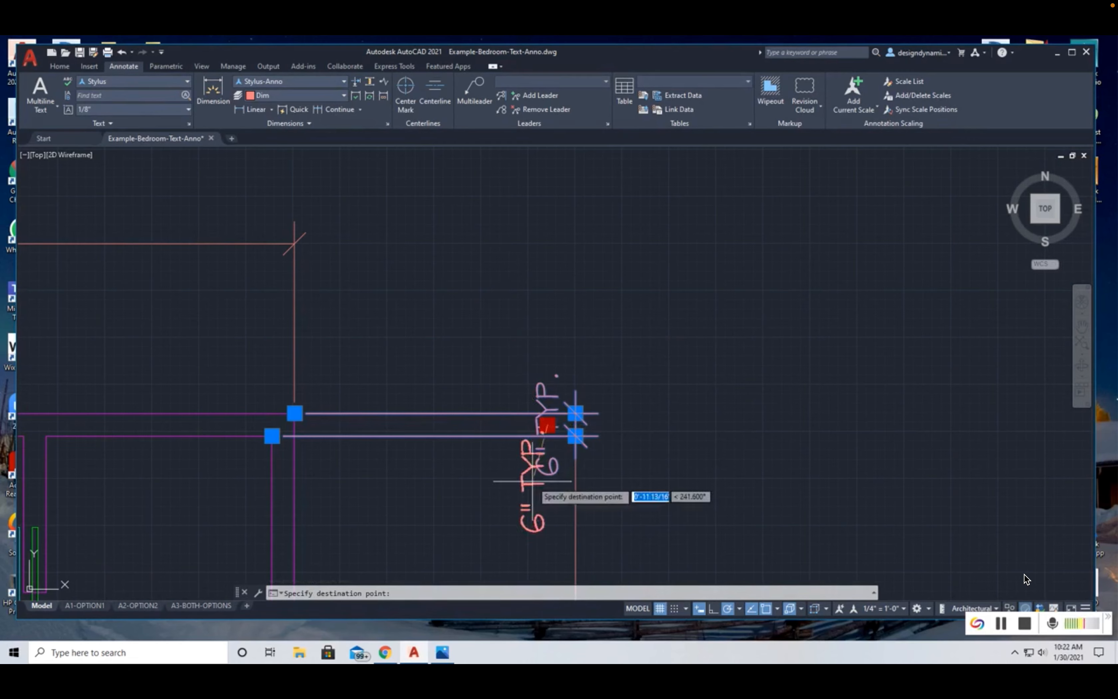
left_click(547, 486)
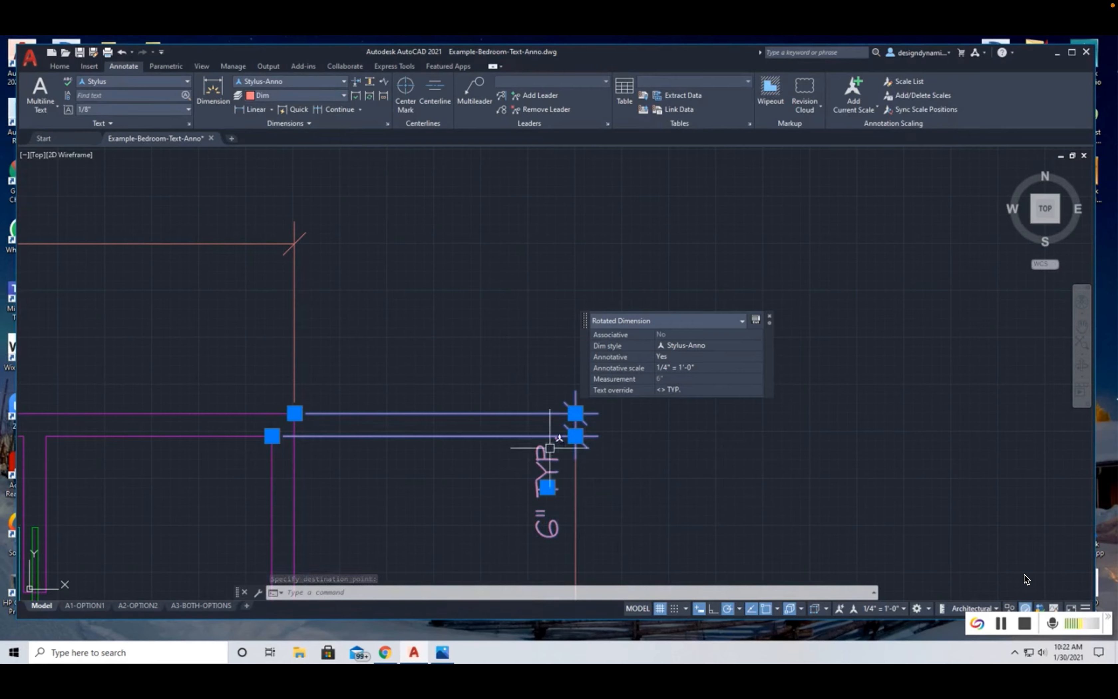
mouse_move(548, 487)
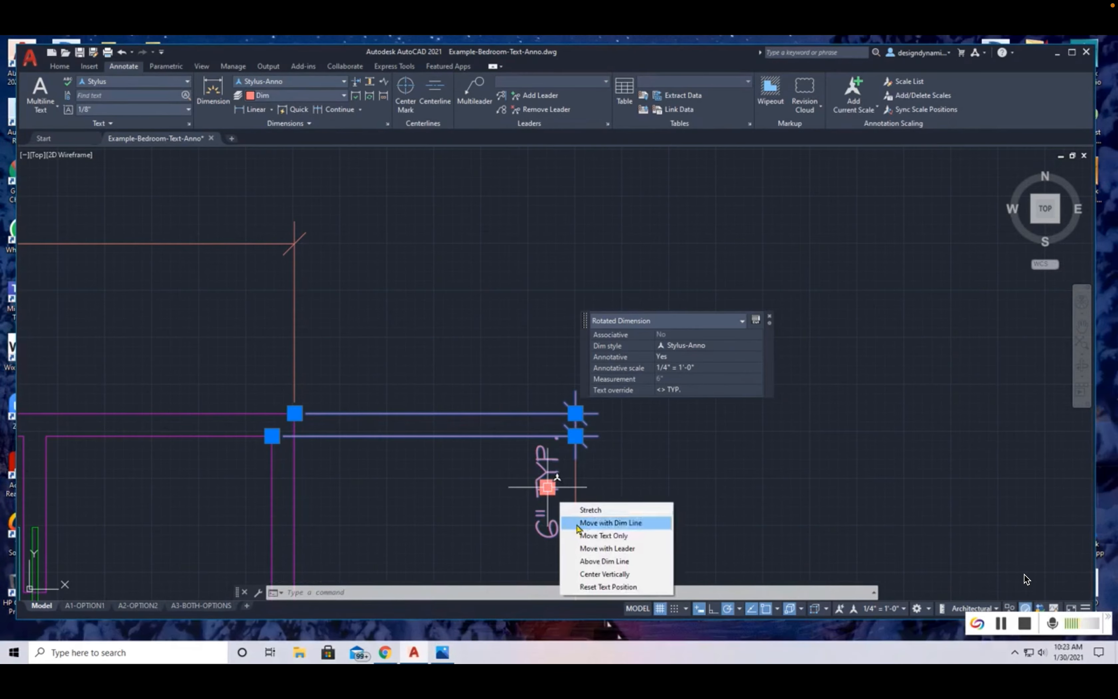
Step: Reposition the TYP. wall-thickness dimension text above its extension lines, beside the extended dimension line
left_click(595, 550)
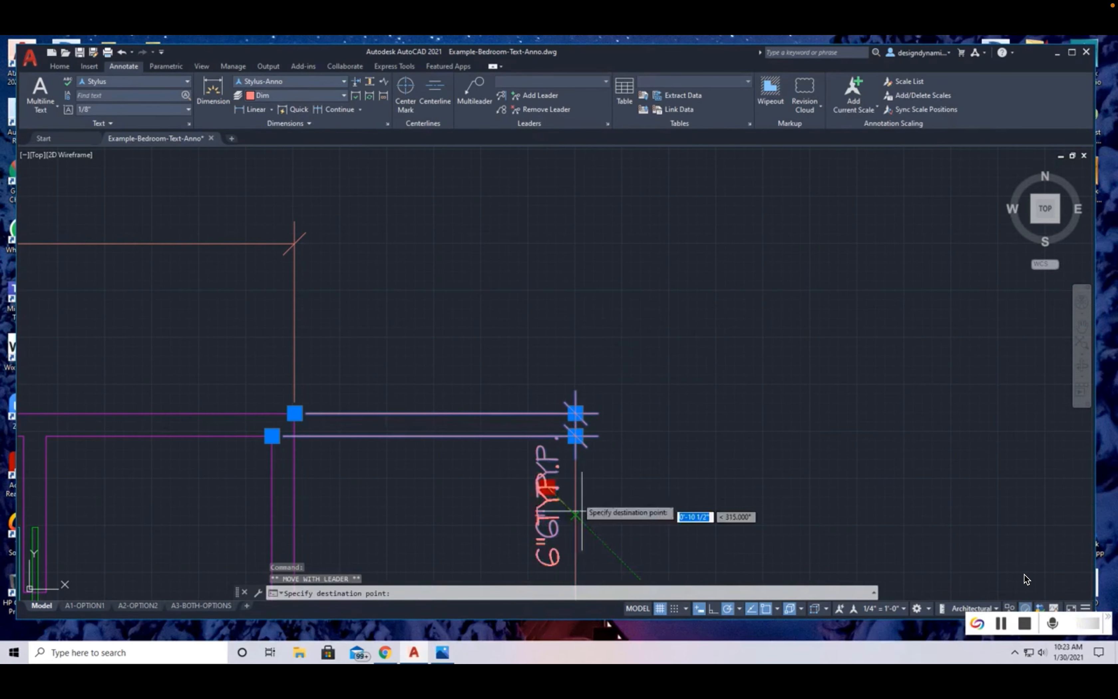
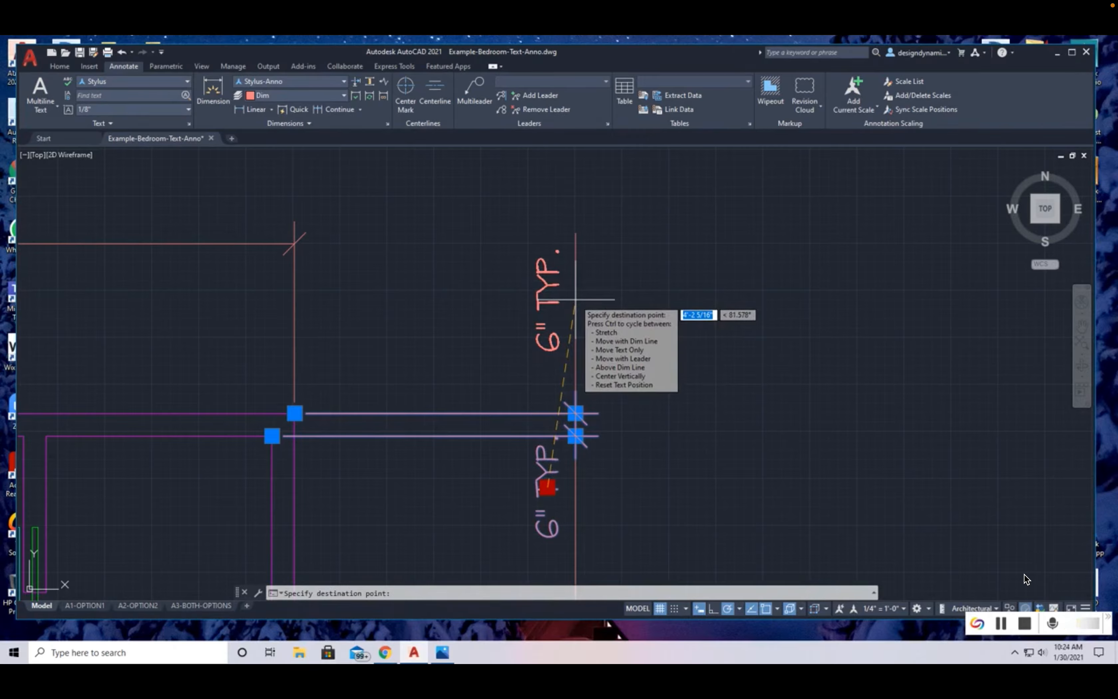
left_click(575, 300)
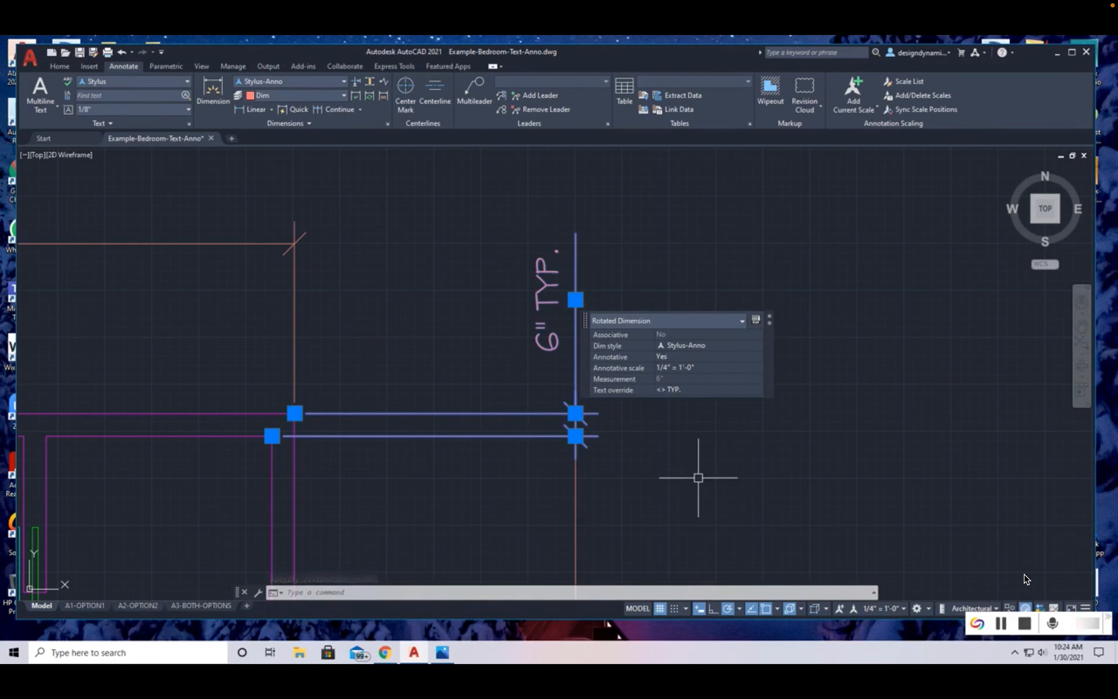
key("Escape")
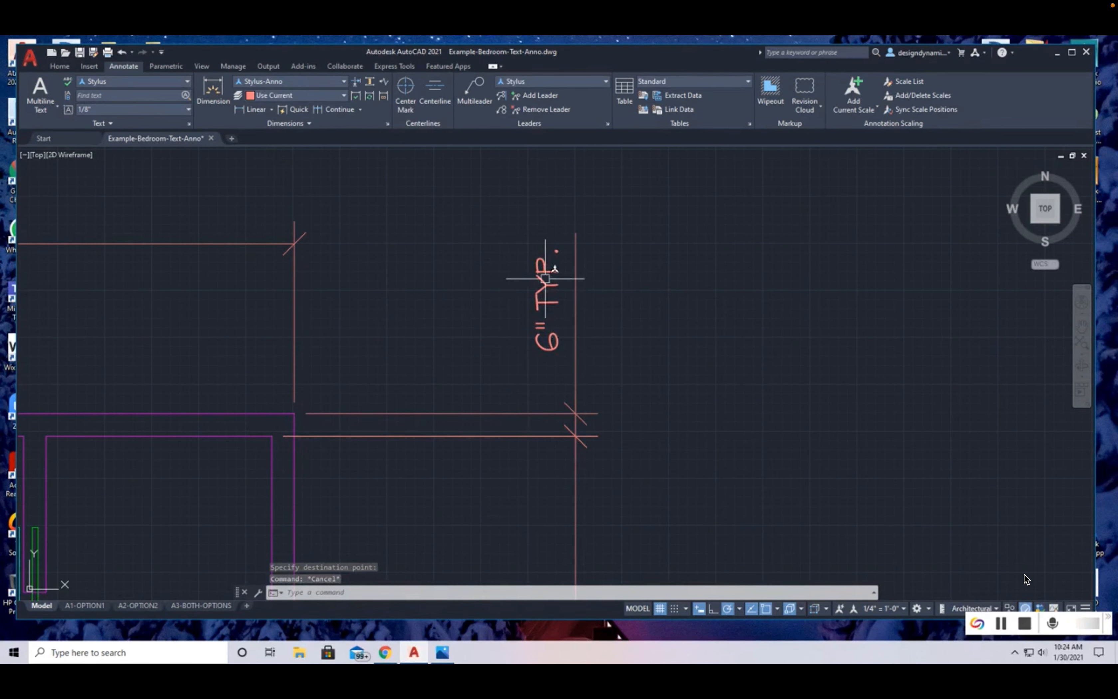
scroll(715, 408, "down", 5)
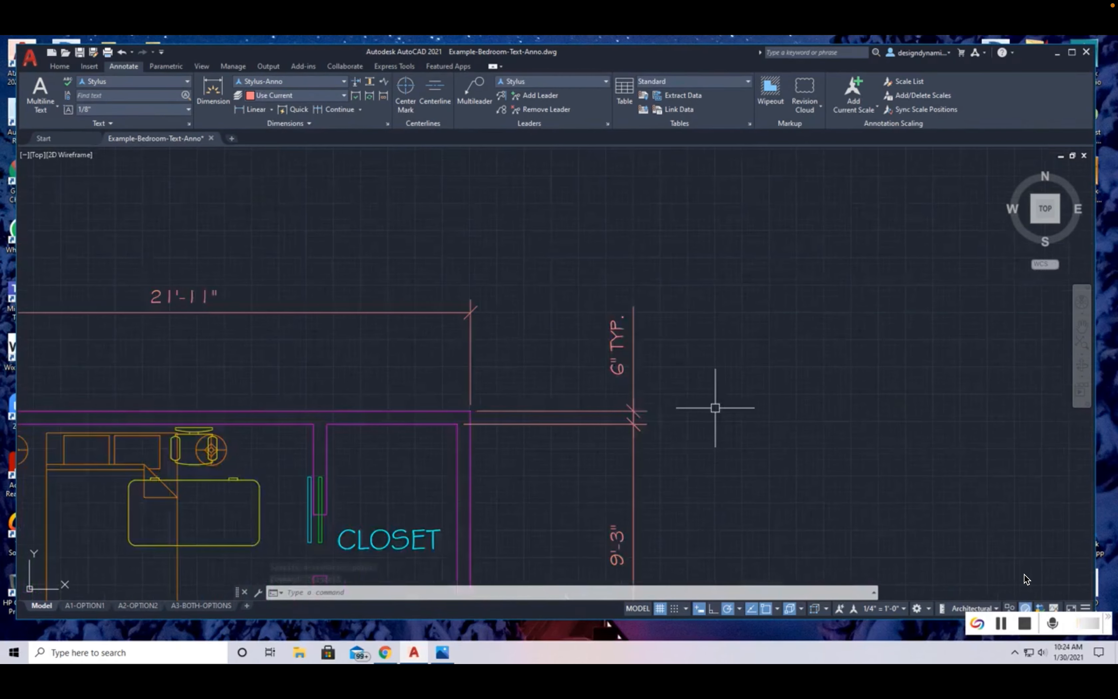
middle_click_drag(719, 505, 744, 345)
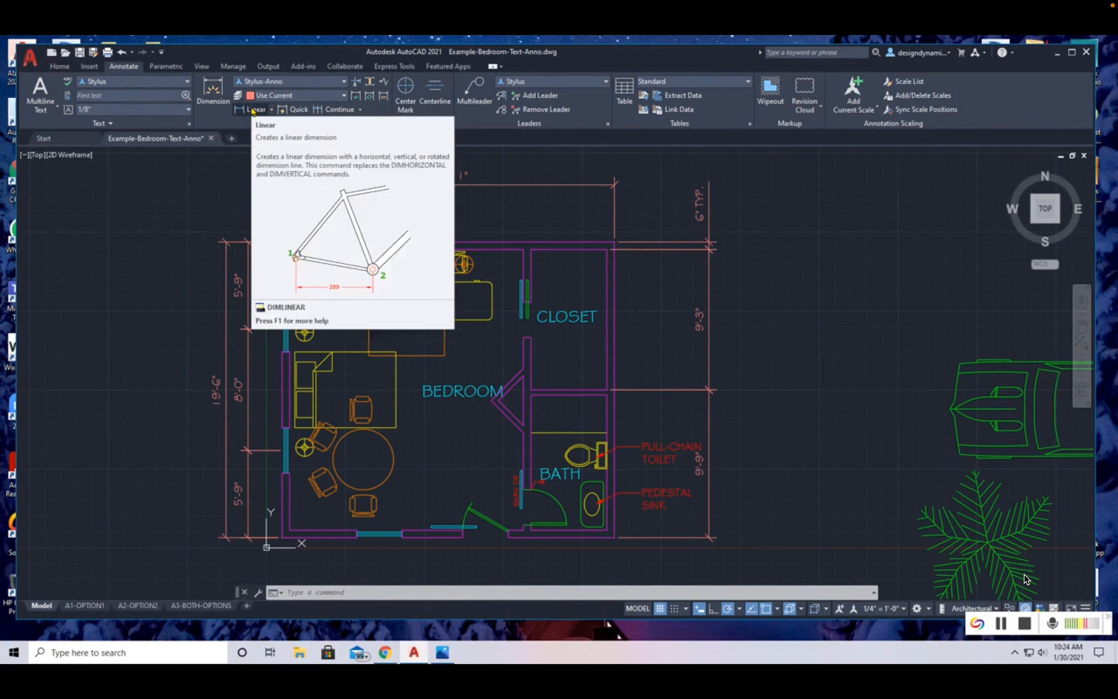
left_click(271, 111)
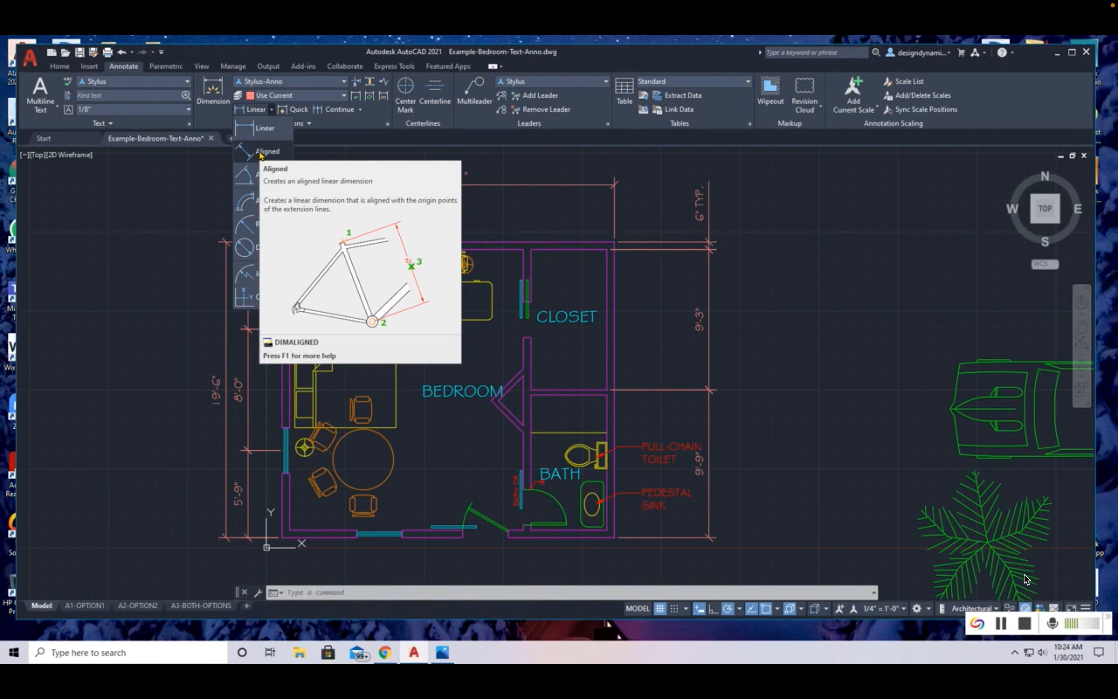
left_click(267, 153)
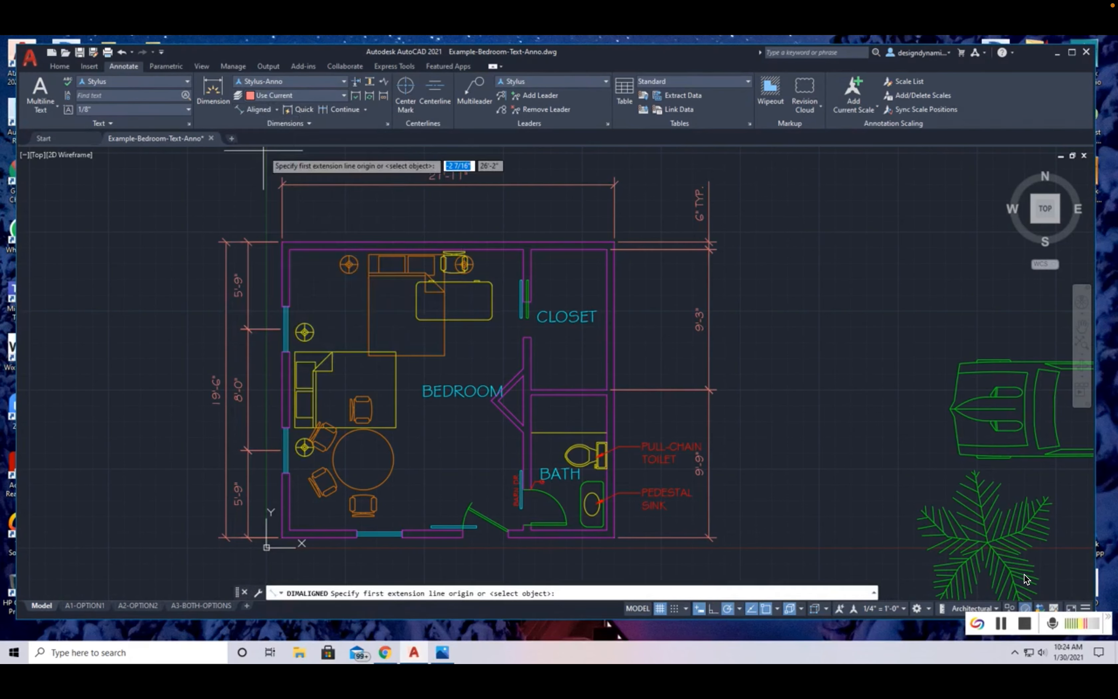
scroll(495, 439, "up", 3)
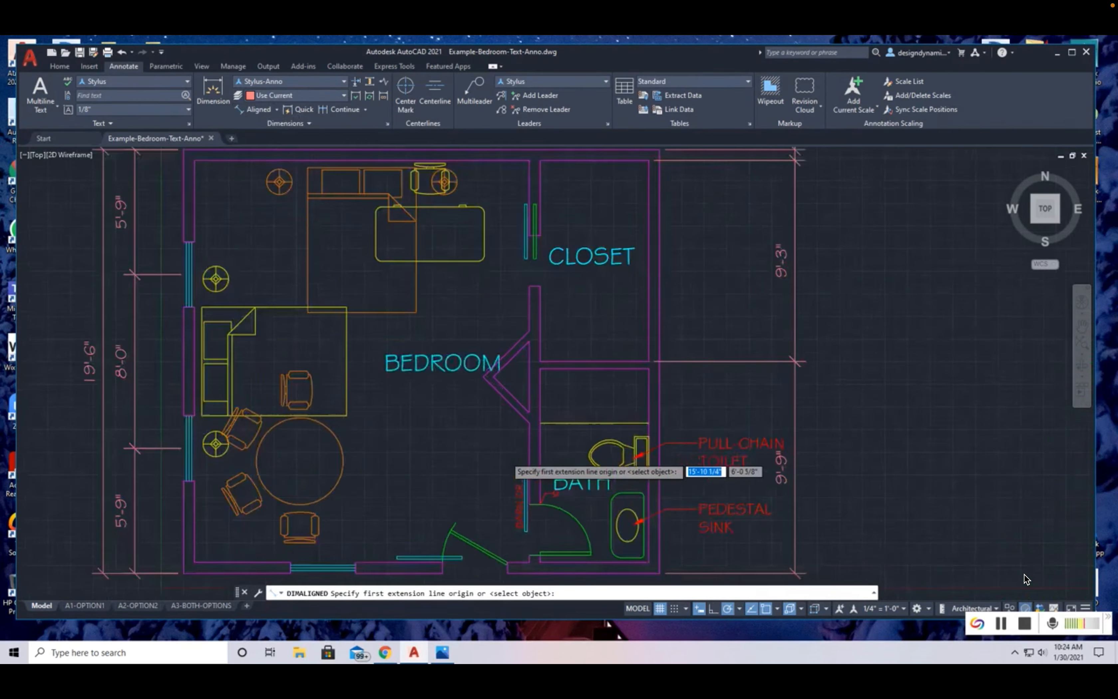
scroll(506, 456, "up", 1)
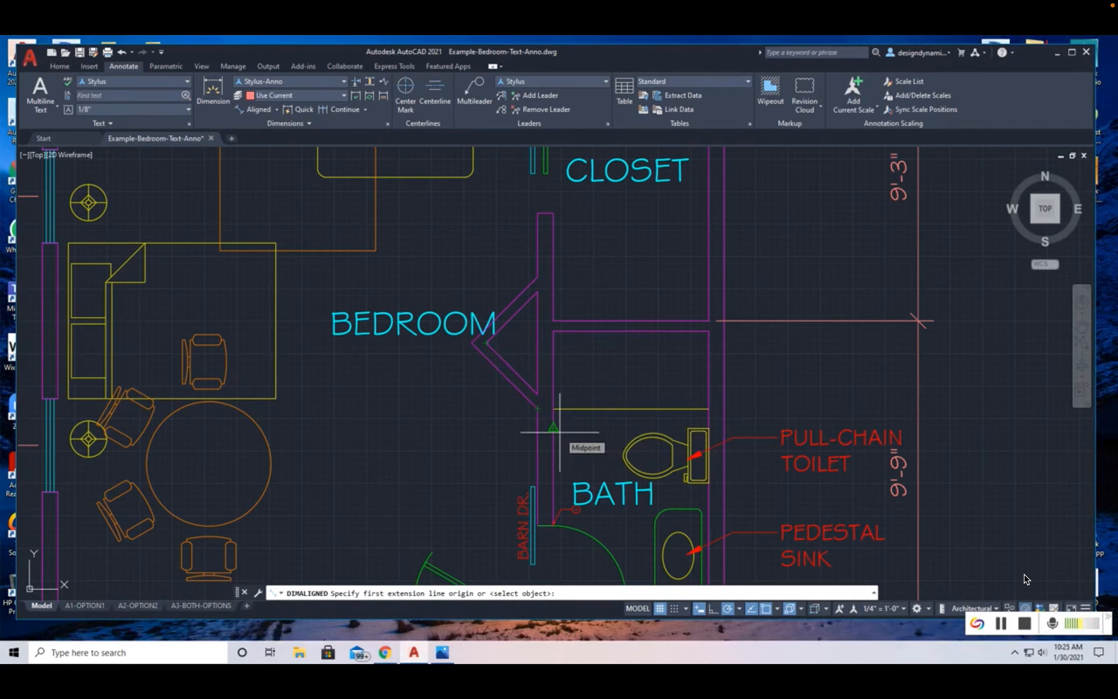
left_click(472, 342)
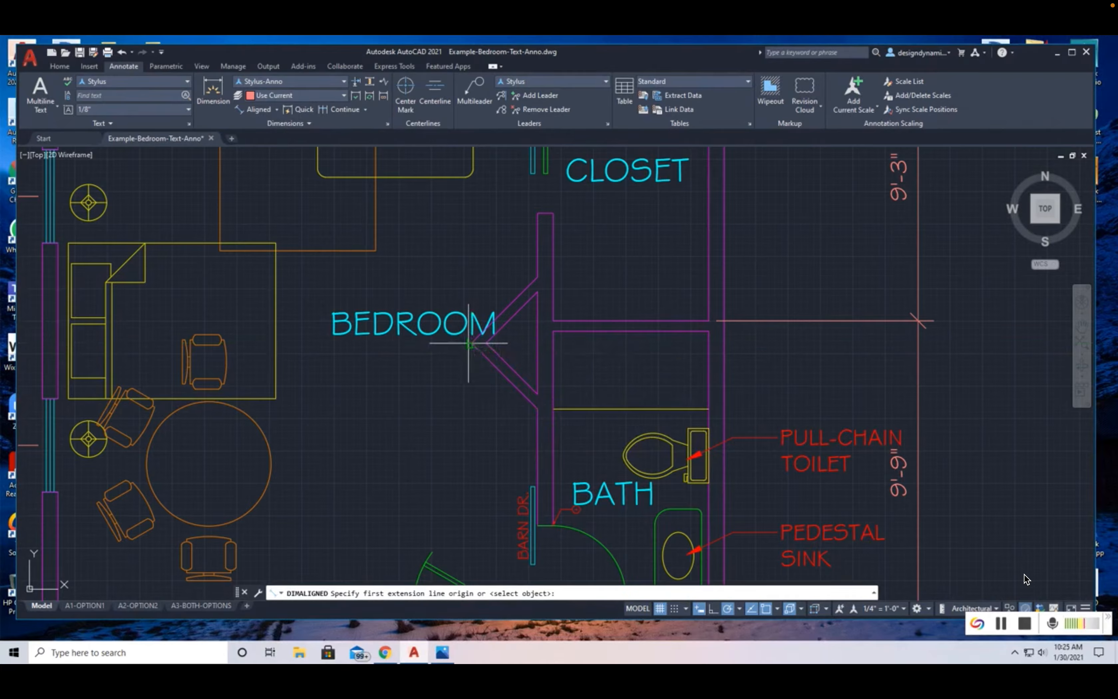
left_click(536, 409)
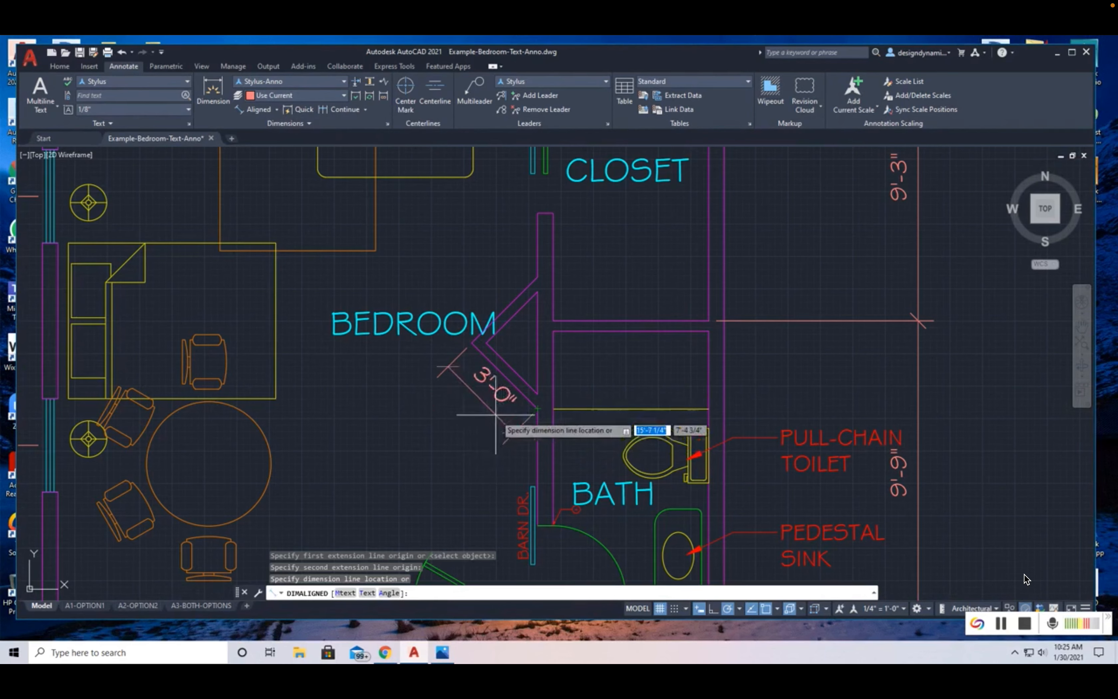
key("Escape")
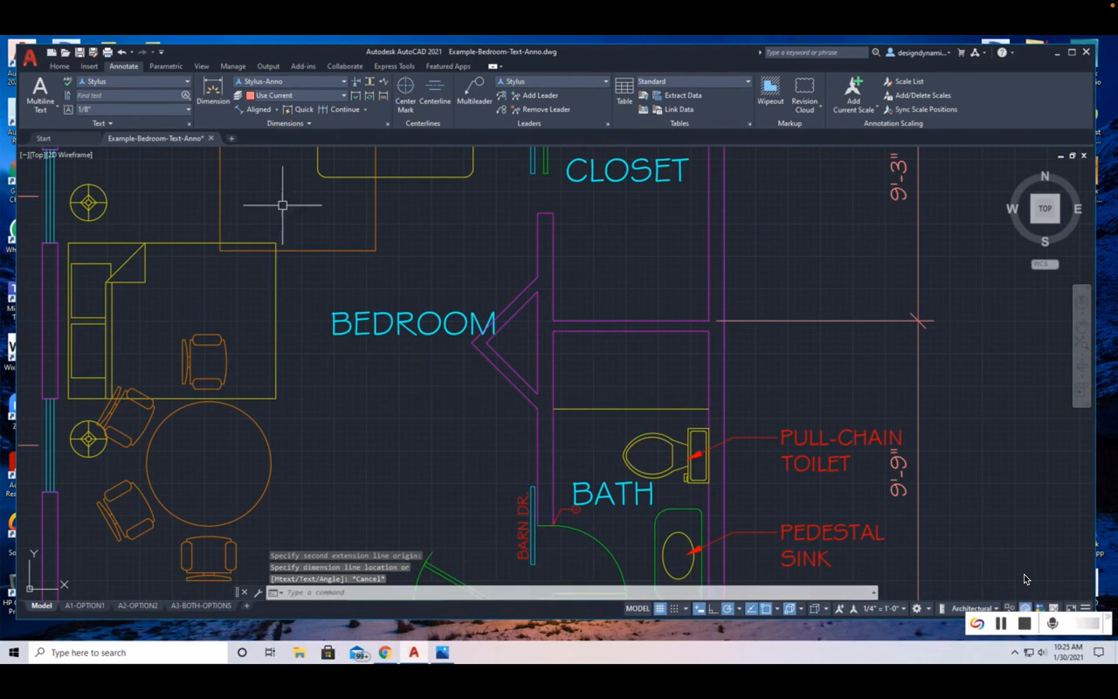
left_click(256, 111)
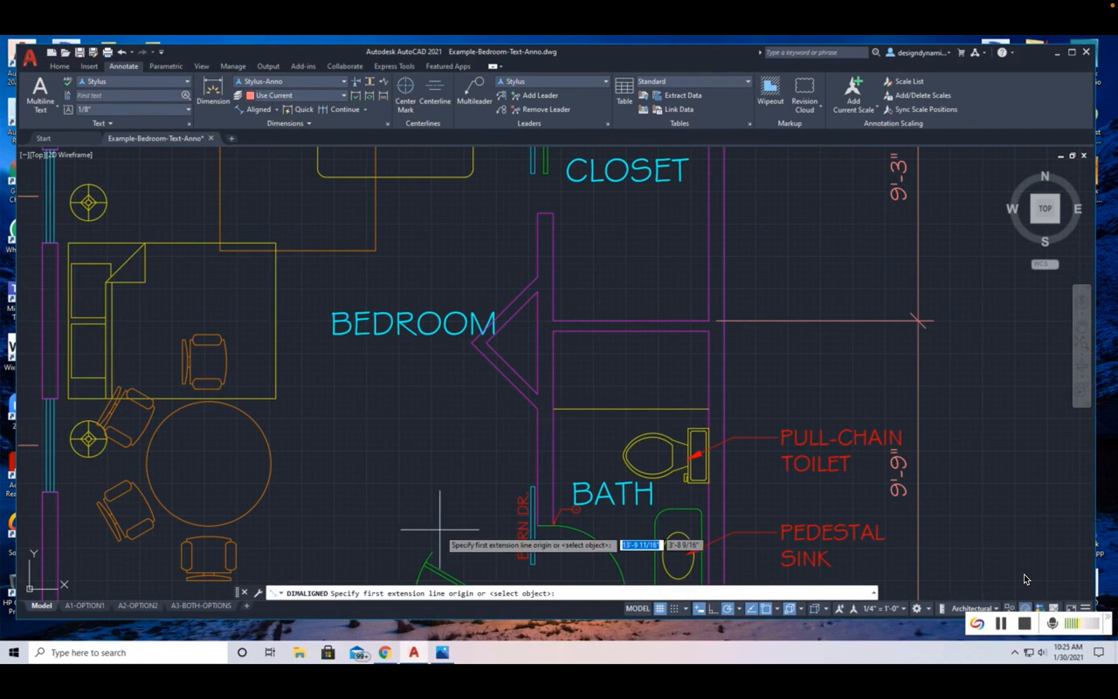
left_click(472, 343)
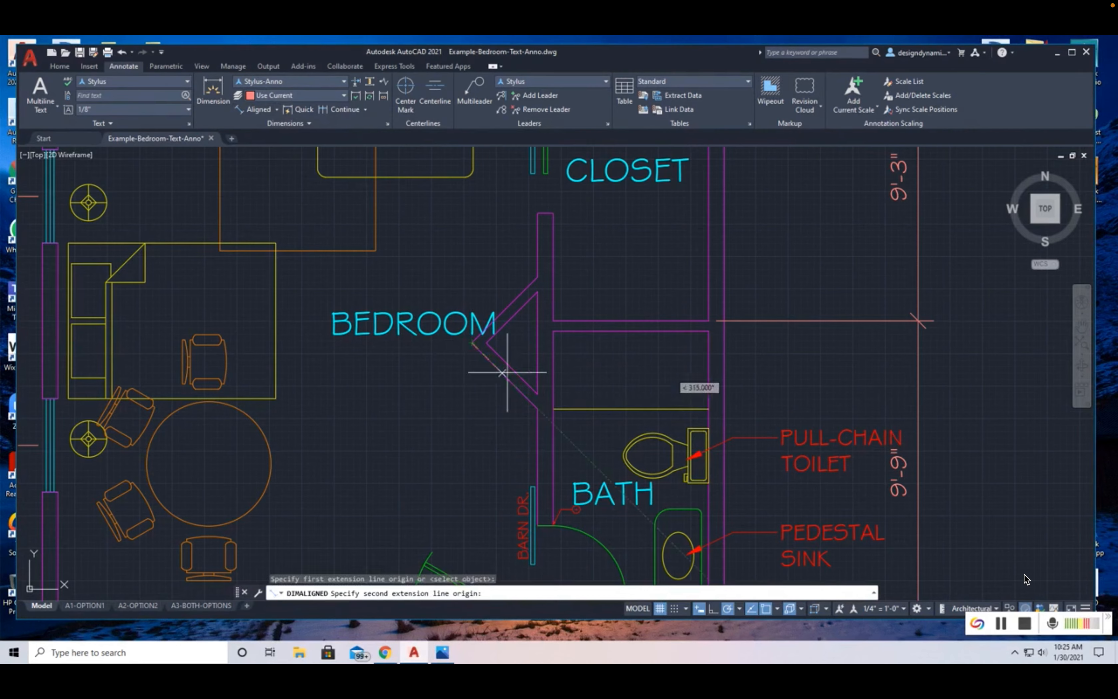
left_click(538, 393)
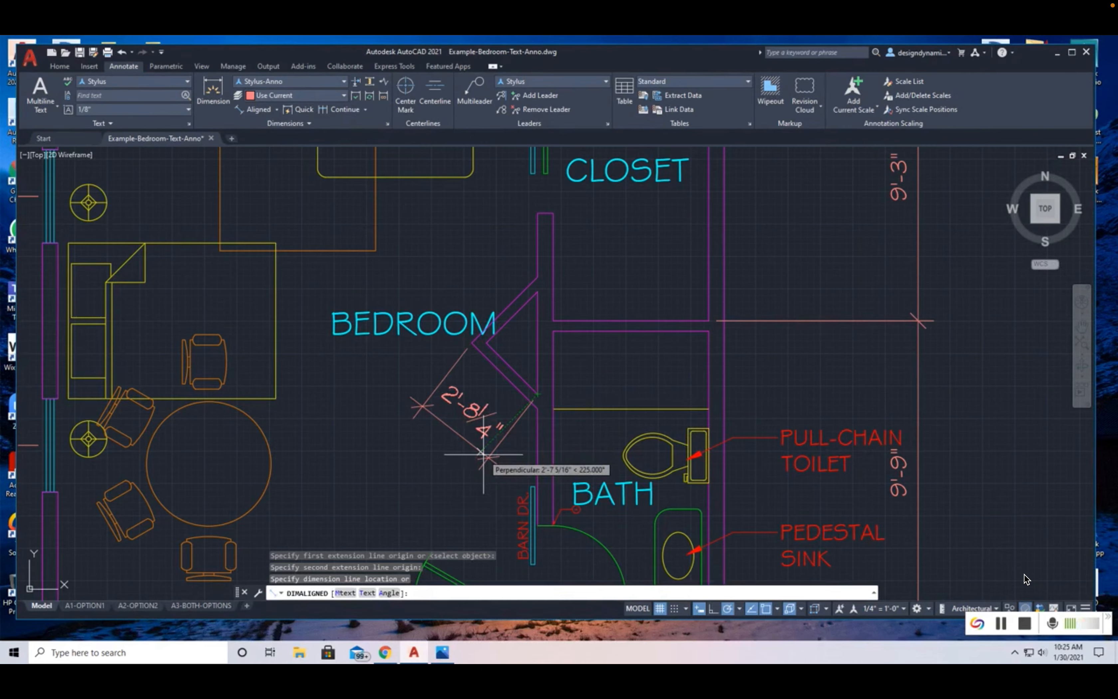
key("Escape")
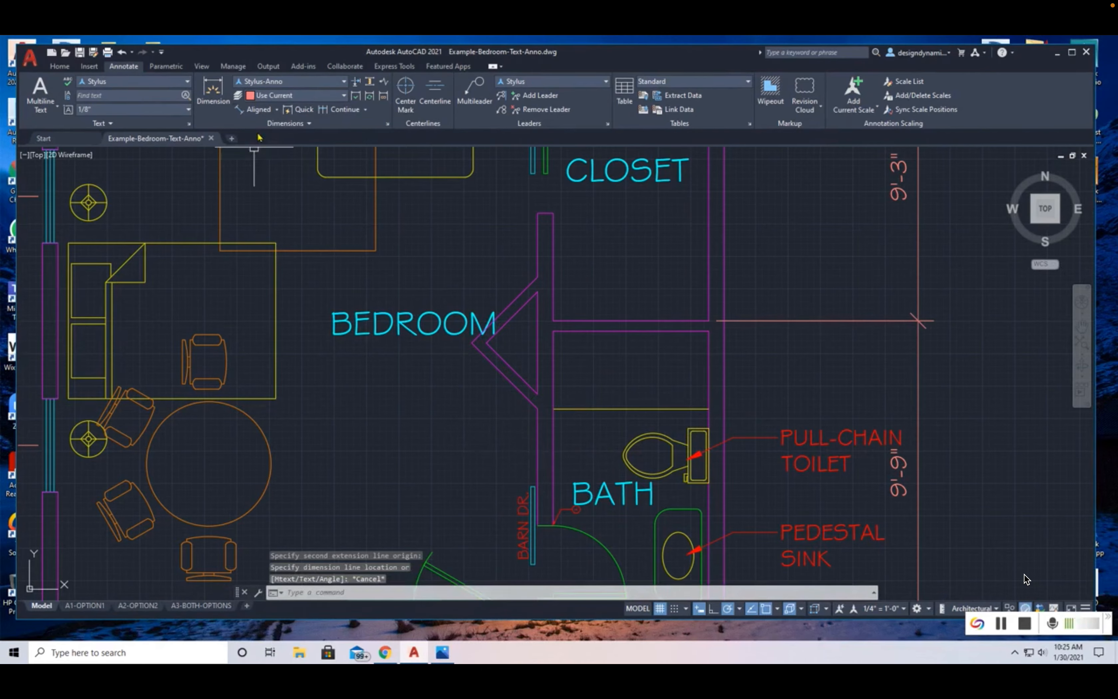
Step: Add an aligned dimension along the lower angled wall's outer face, from its tip to the bath wall, placing it on the bedroom side
left_click(241, 111)
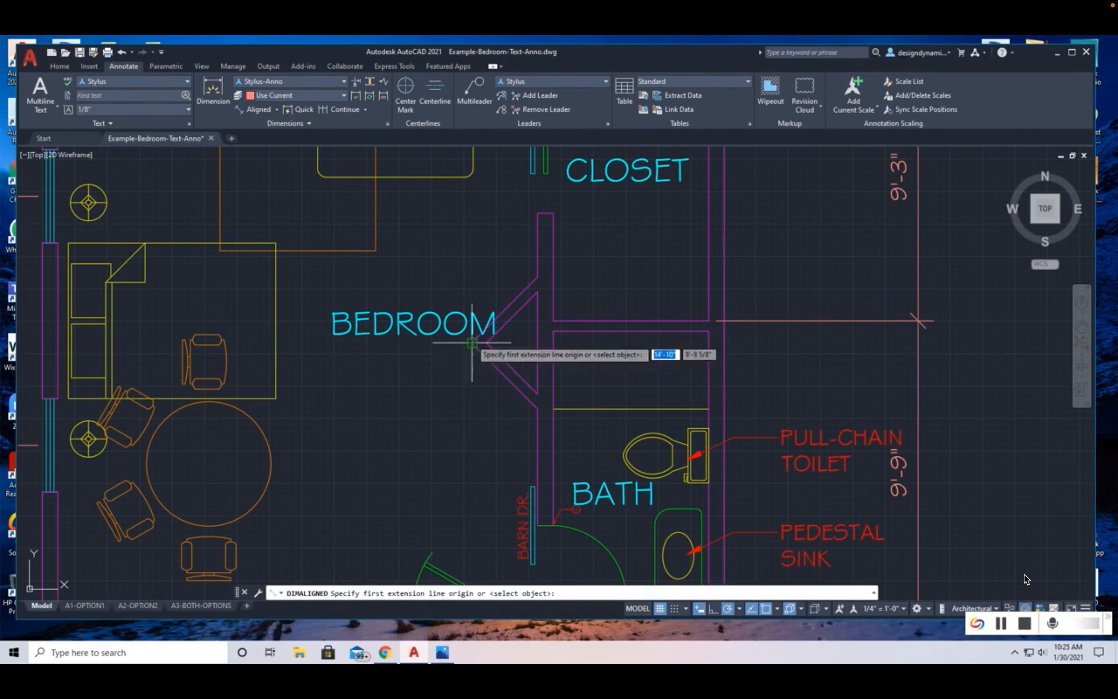
left_click(471, 343)
left_click(537, 408)
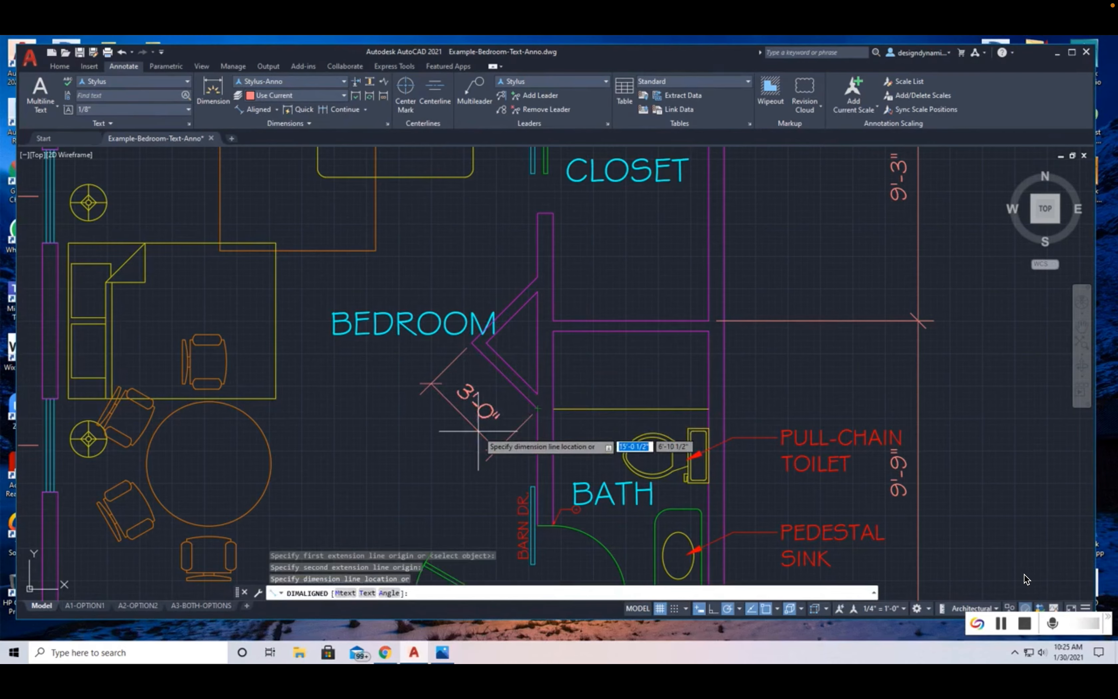
left_click(479, 431)
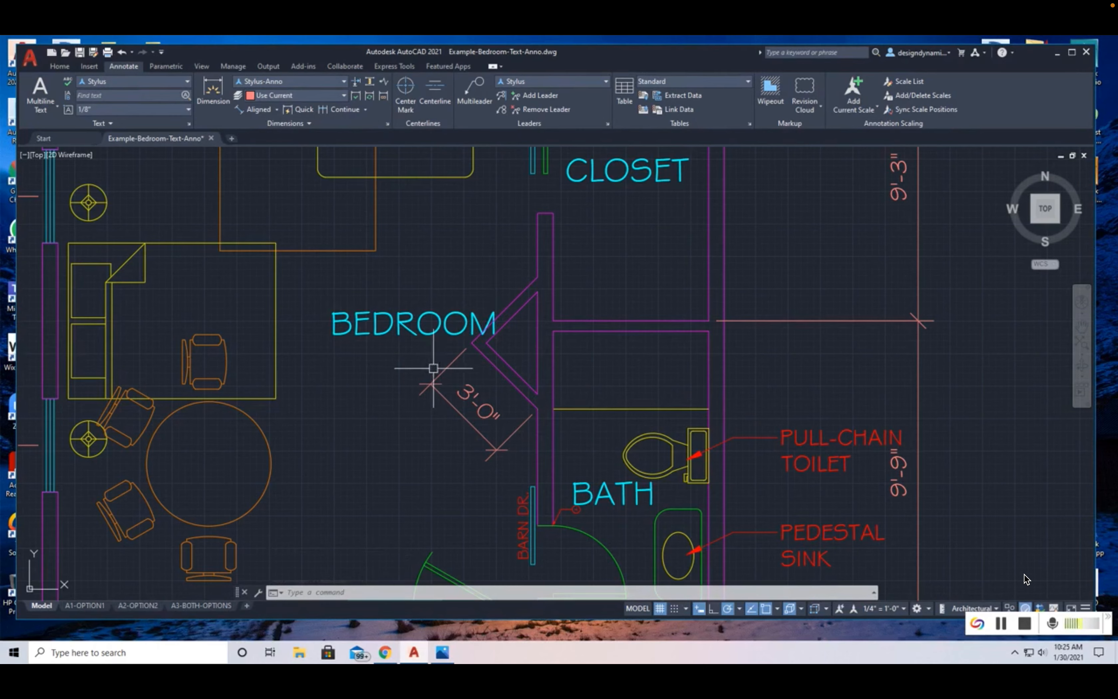
Step: Add an angular dimension between the upper angled wall and the vertical closet wall, placing its arc on the bedroom side
left_click(277, 110)
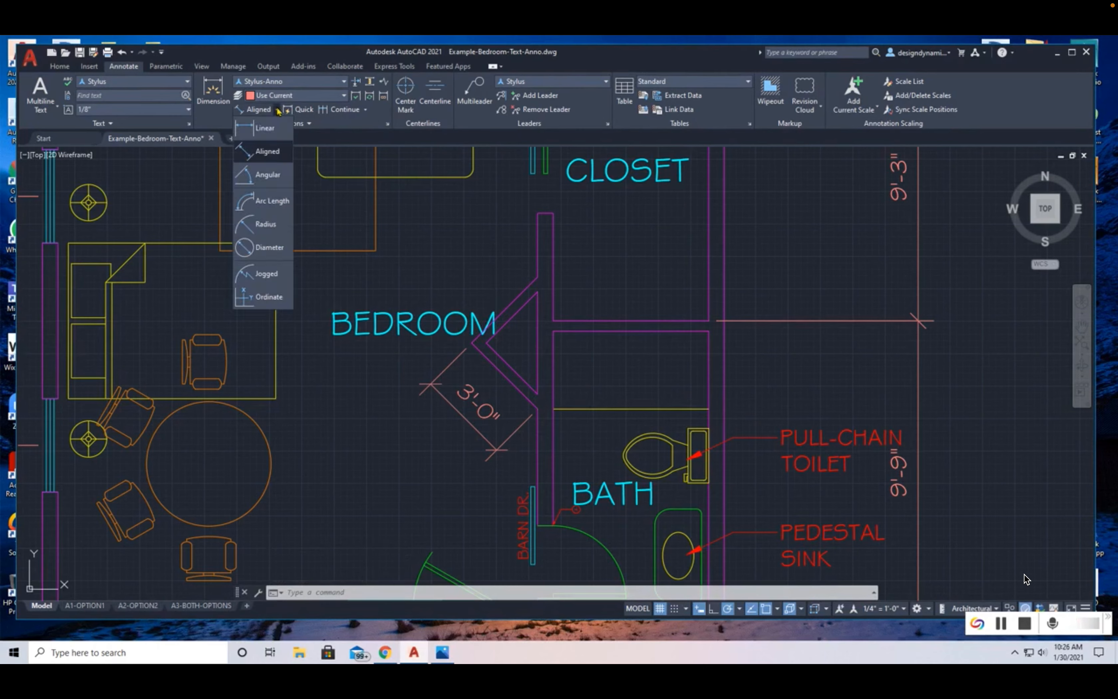
left_click(267, 177)
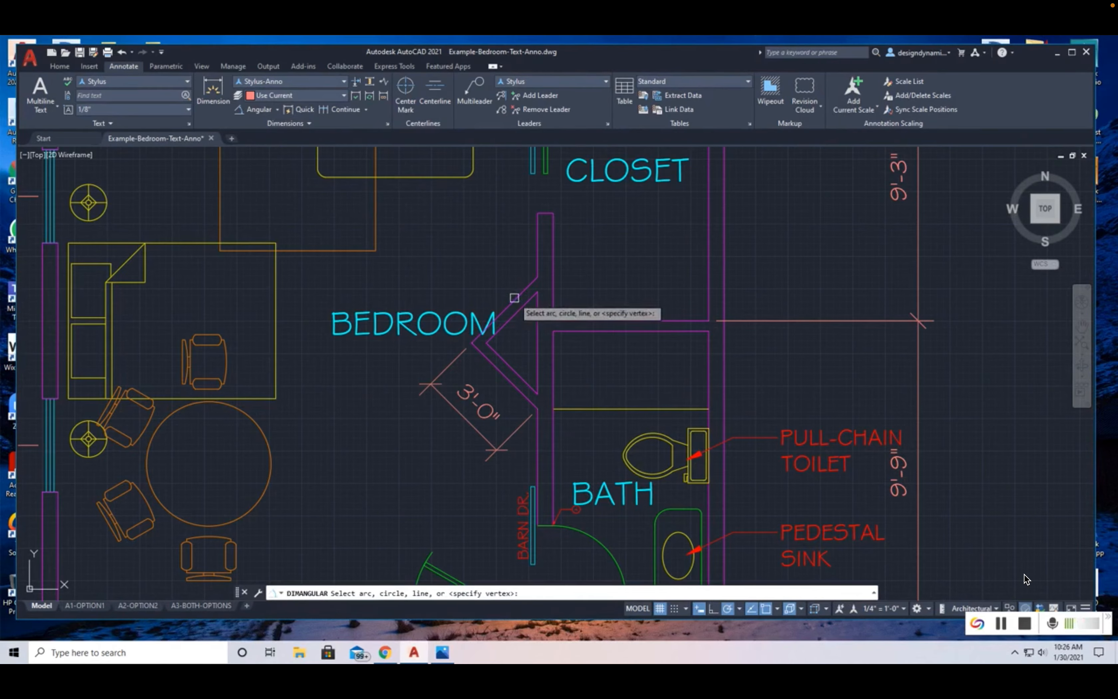
left_click(514, 297)
left_click(538, 245)
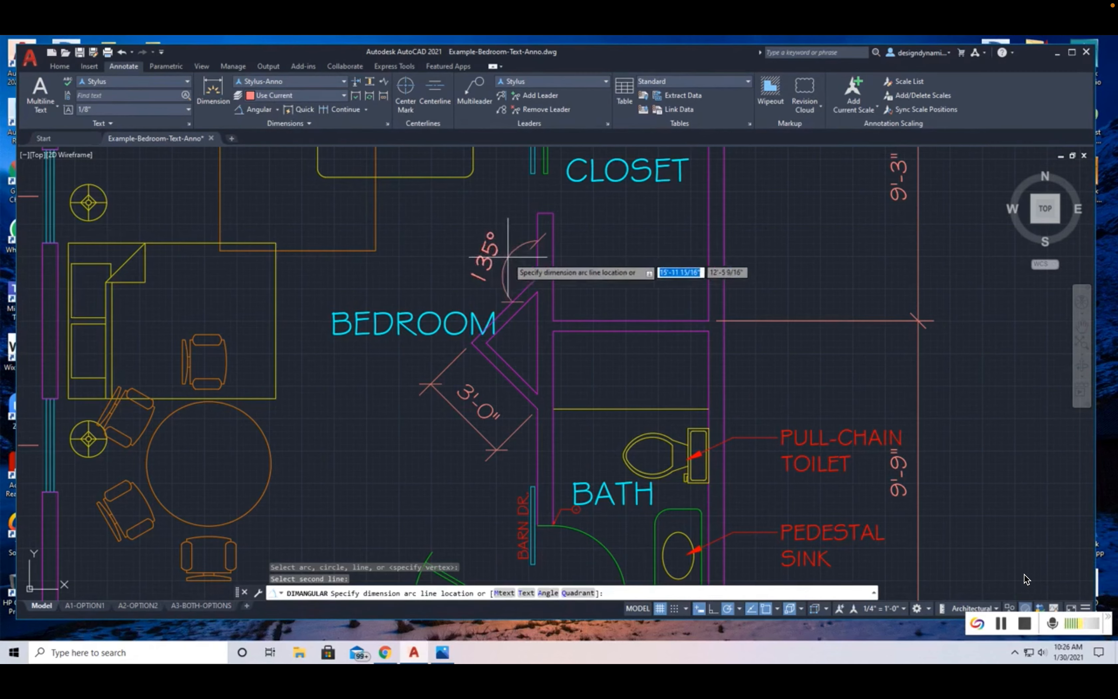
left_click(507, 257)
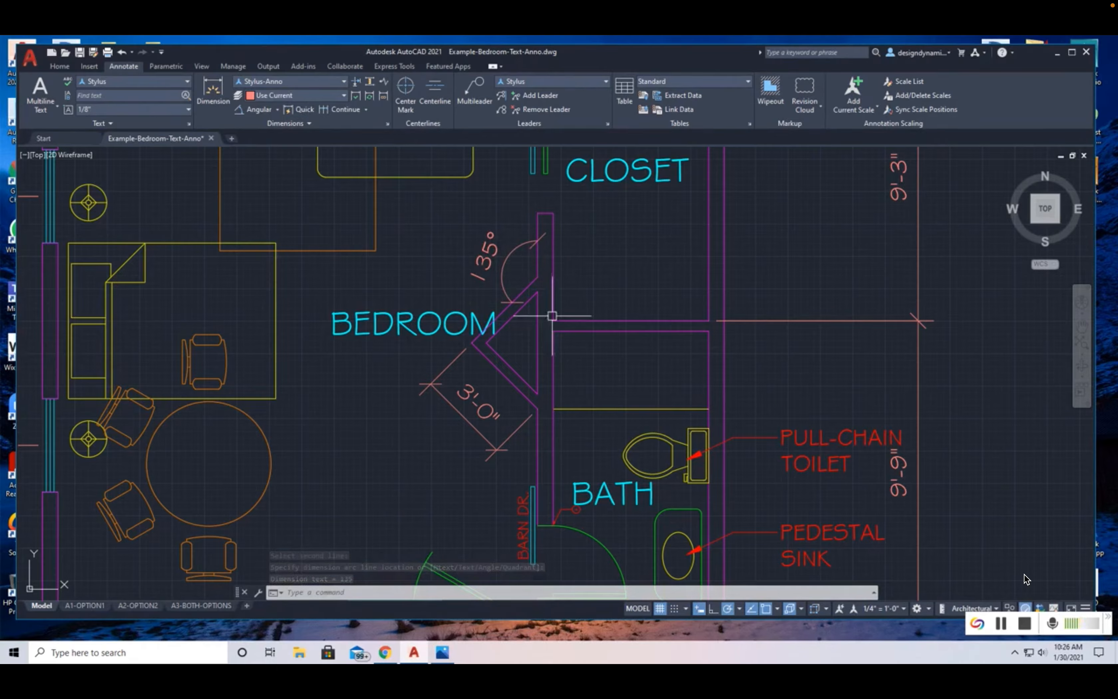
Step: Add a diameter dimension to the round table in the bedroom, with its text outside the circle
left_click(279, 110)
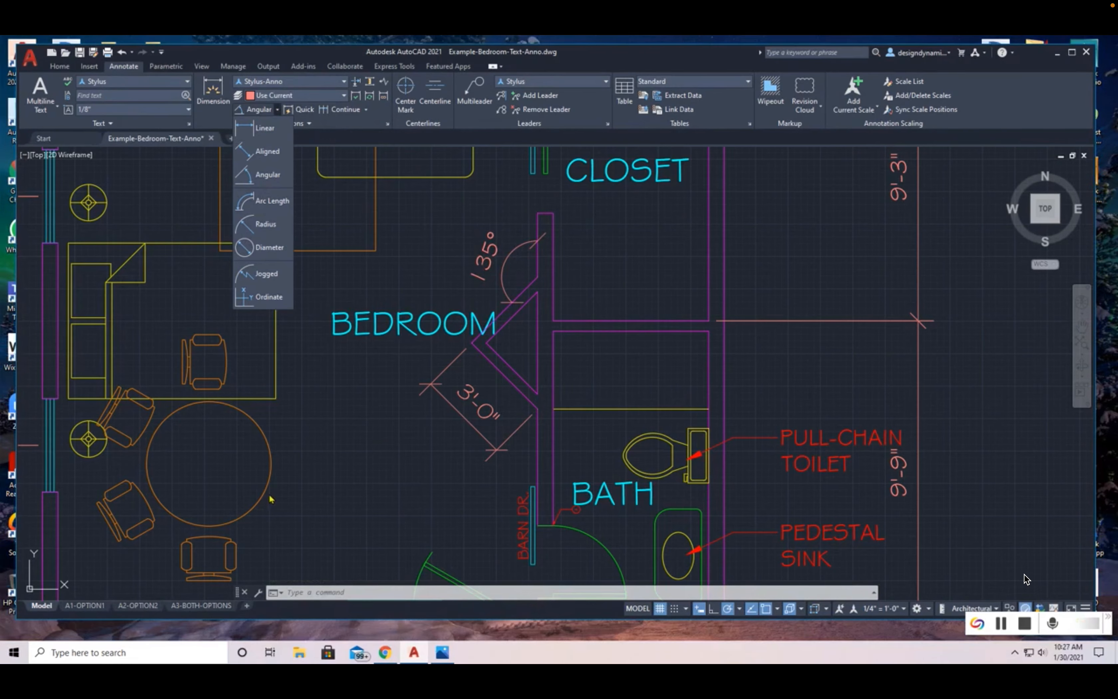
left_click(246, 248)
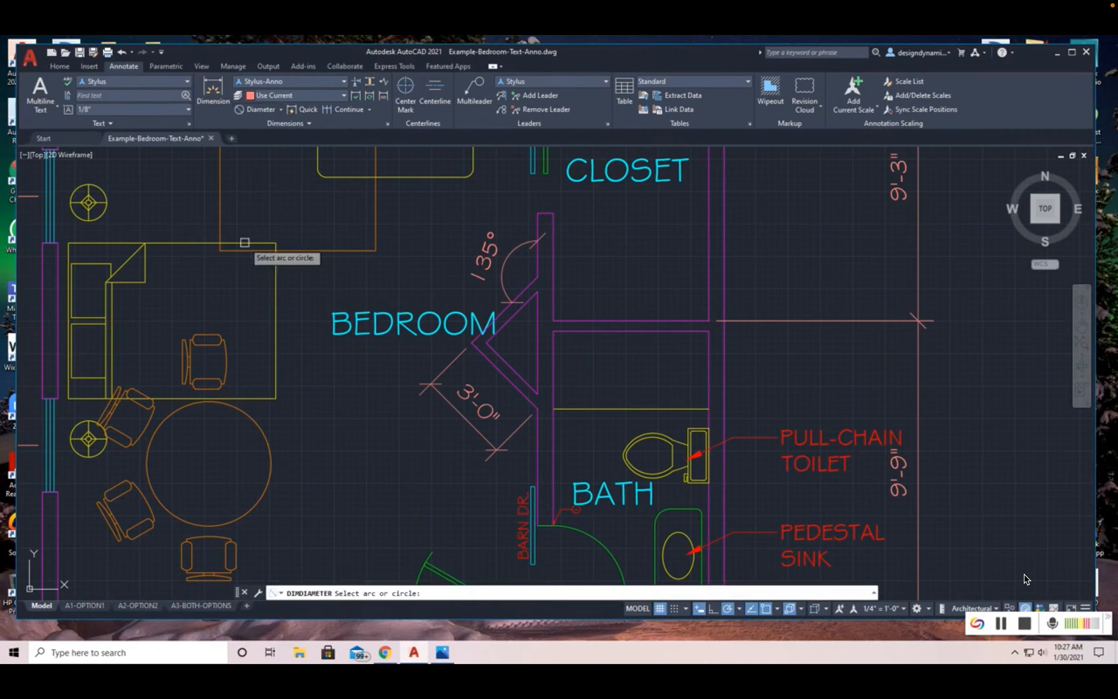
left_click(267, 443)
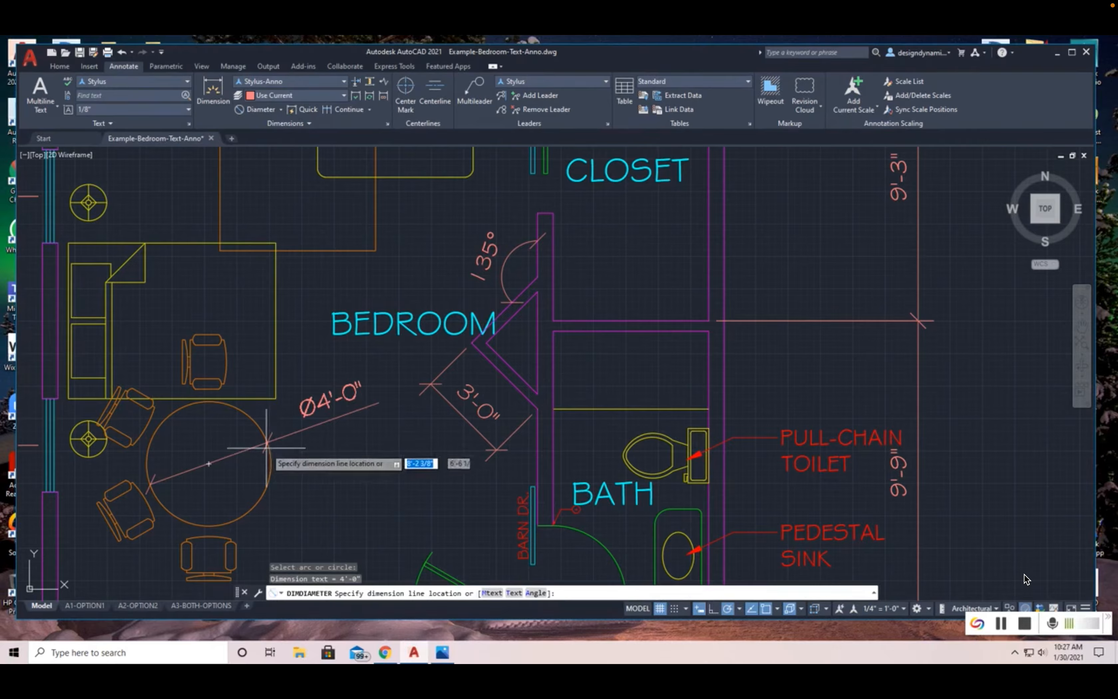
left_click(308, 465)
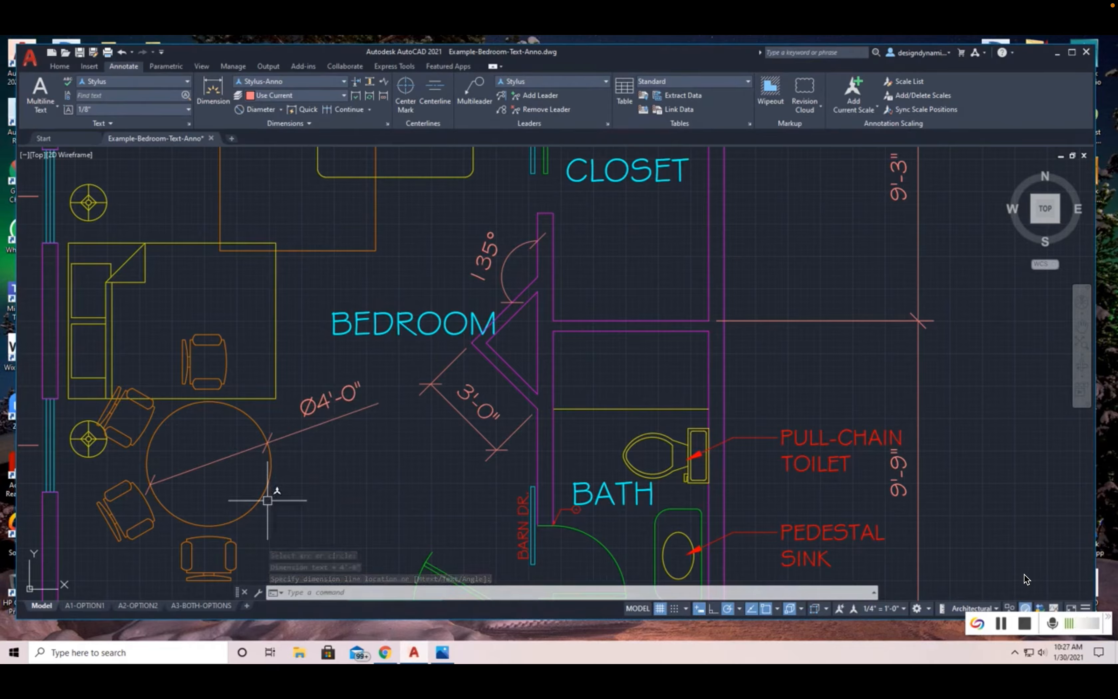
Step: Move the round table's diameter dimension text to the lower-left, outside the circle over the chair
left_click(327, 398)
left_click(331, 399)
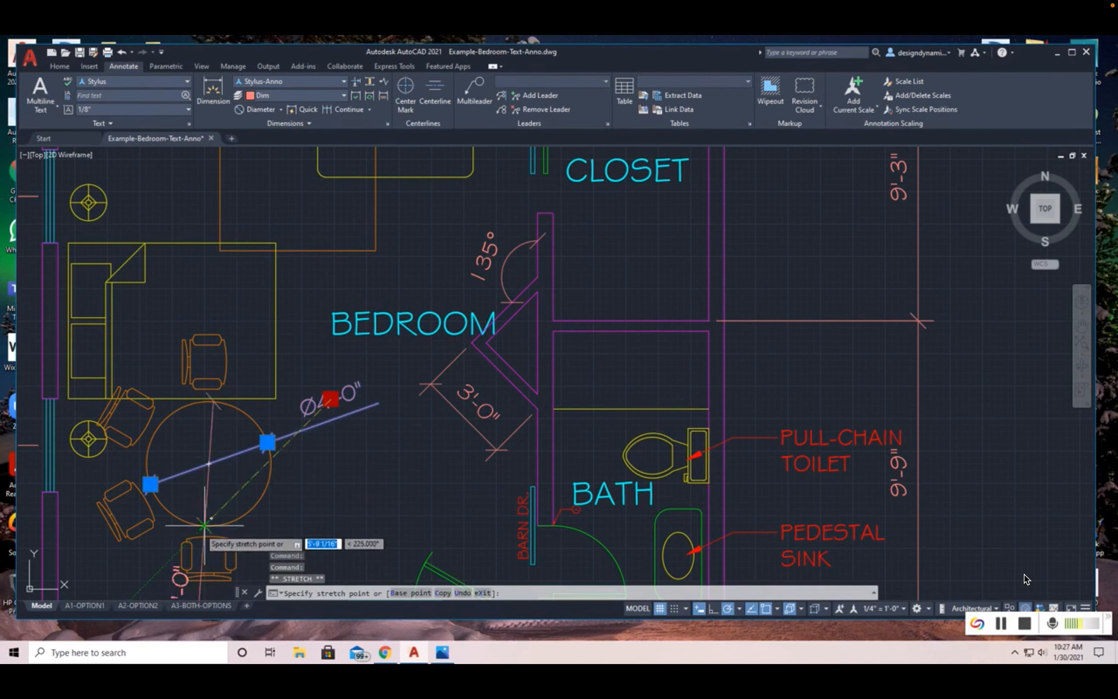
left_click(153, 505)
middle_click_drag(283, 531, 494, 477)
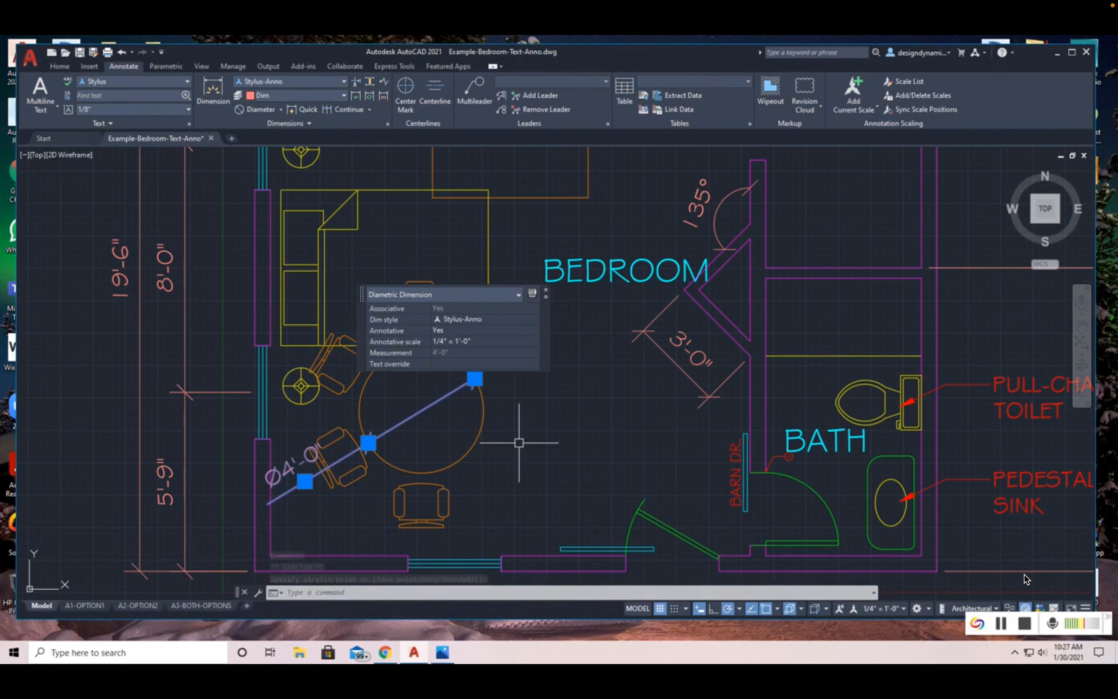
key("Escape")
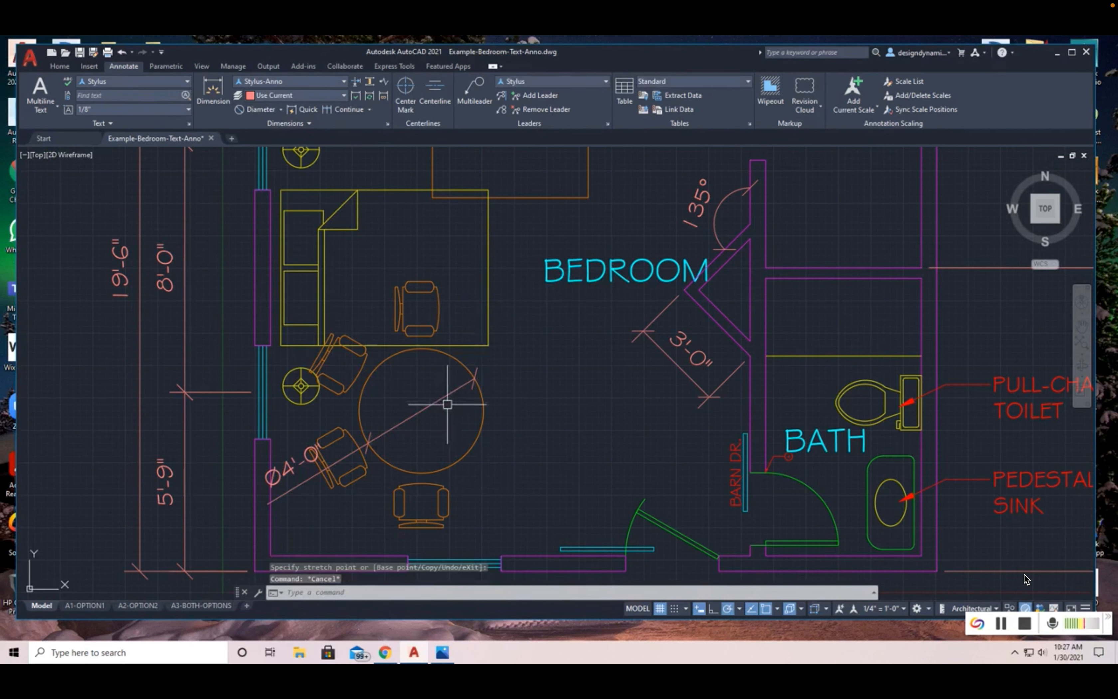
Step: Move the round table's diameter dimension text into the clear floor area at the table's lower right
left_click(438, 401)
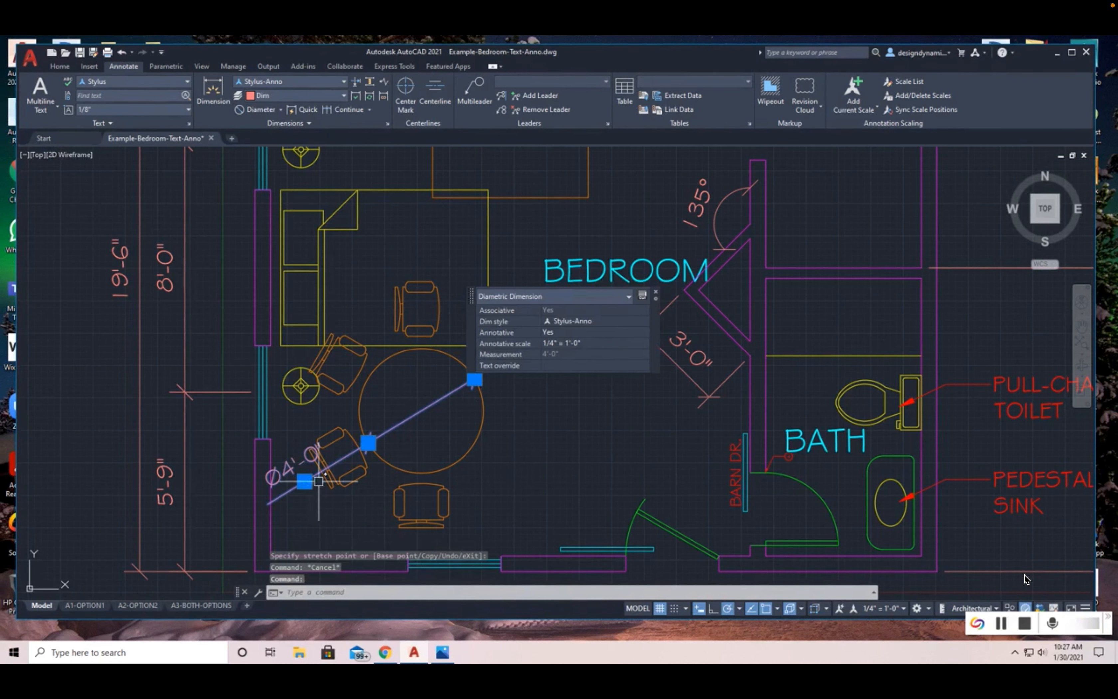
left_click(304, 481)
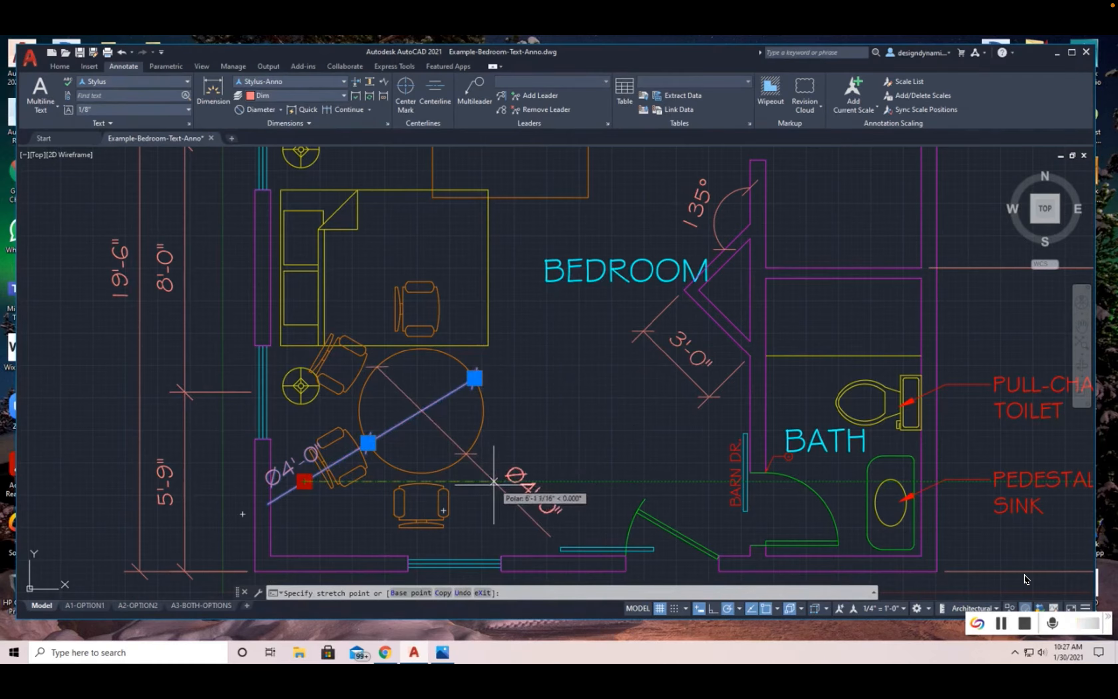
left_click(518, 508)
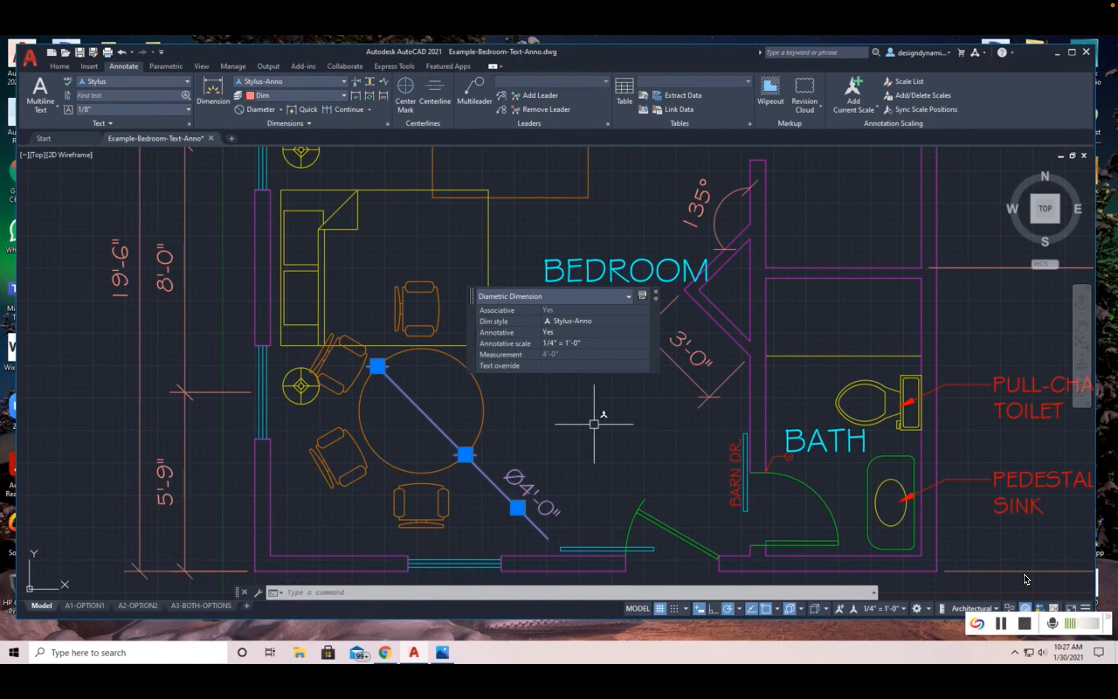
key("Escape")
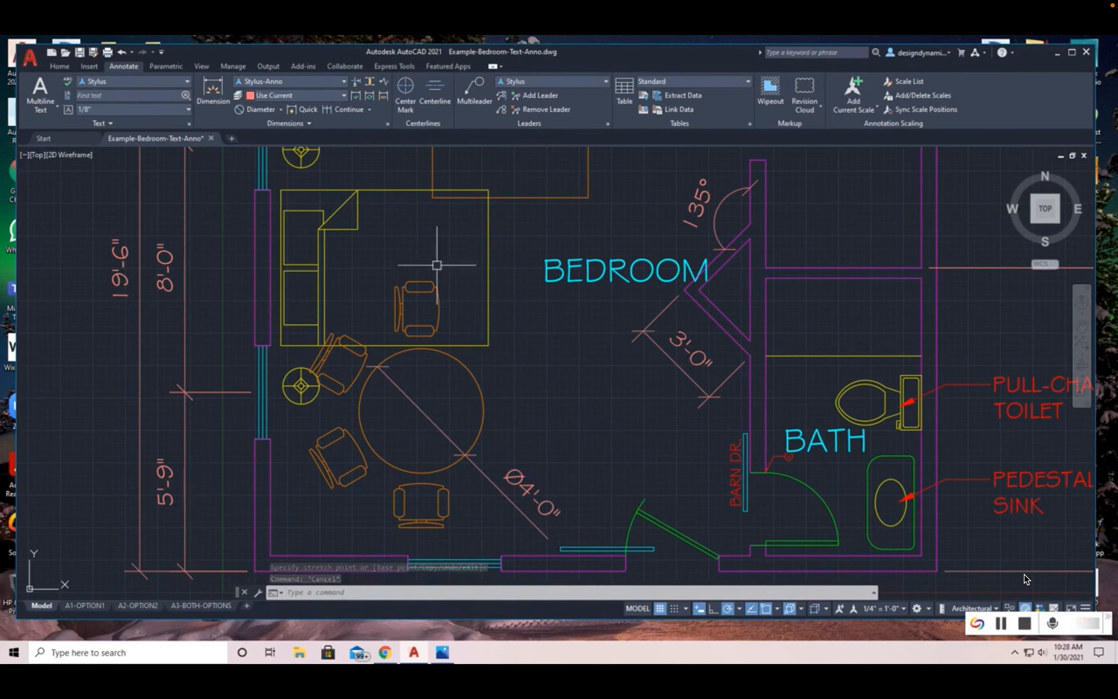
Step: Switch the dimension type from diameter to radius
scroll(448, 249, "down", 3)
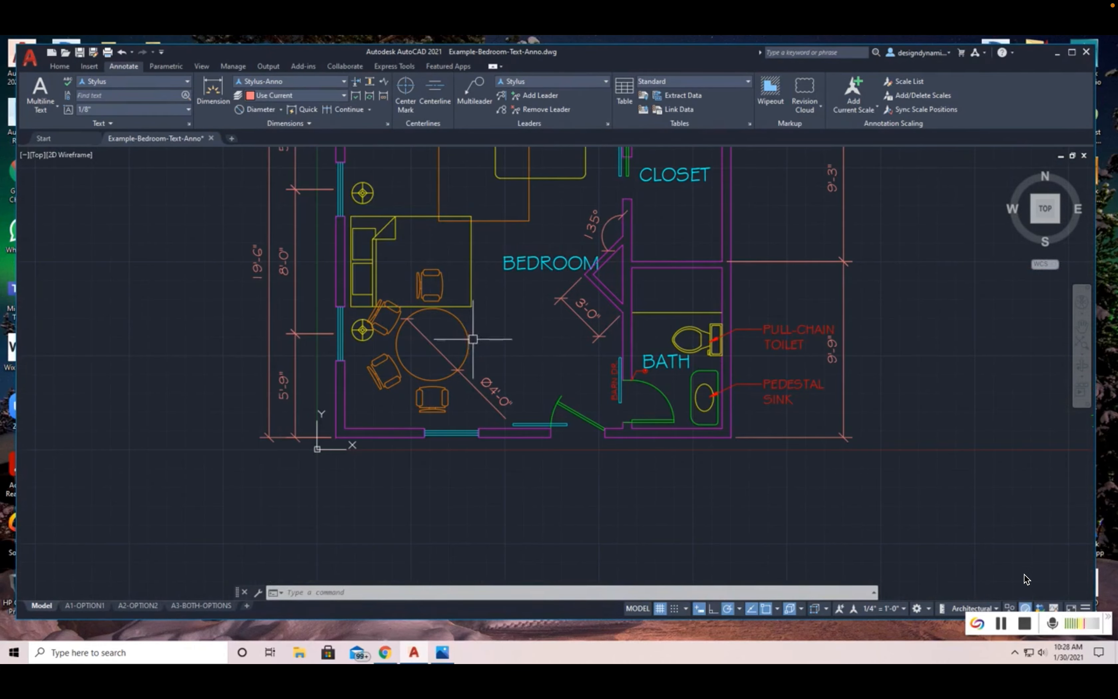
left_click(258, 111)
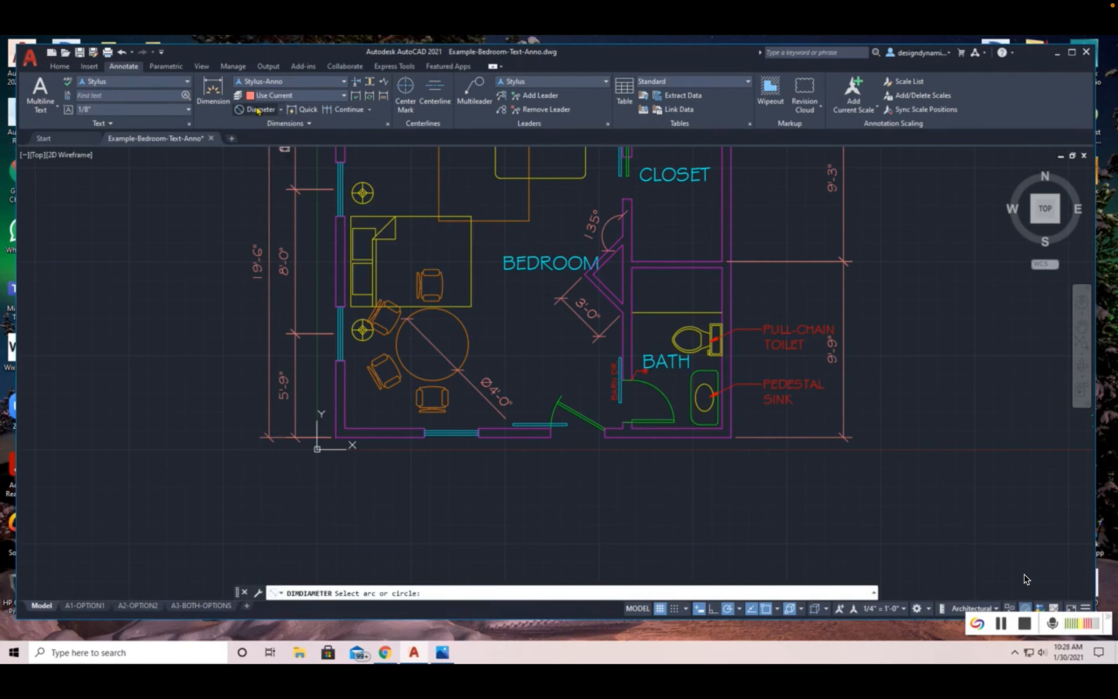
left_click(281, 113)
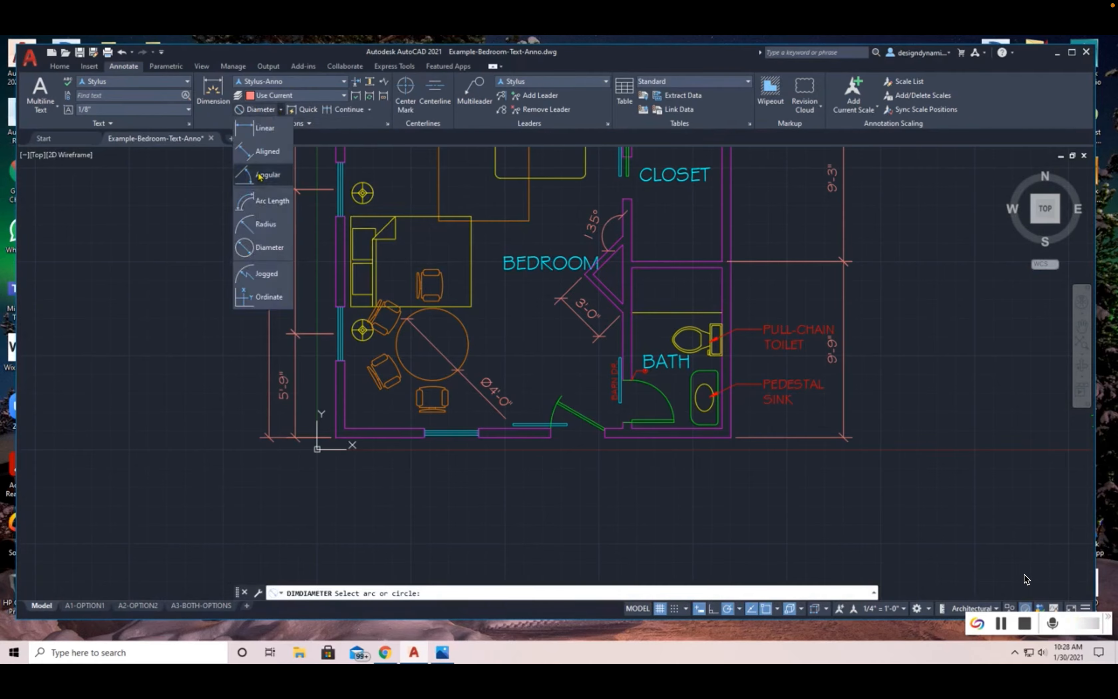
left_click(259, 225)
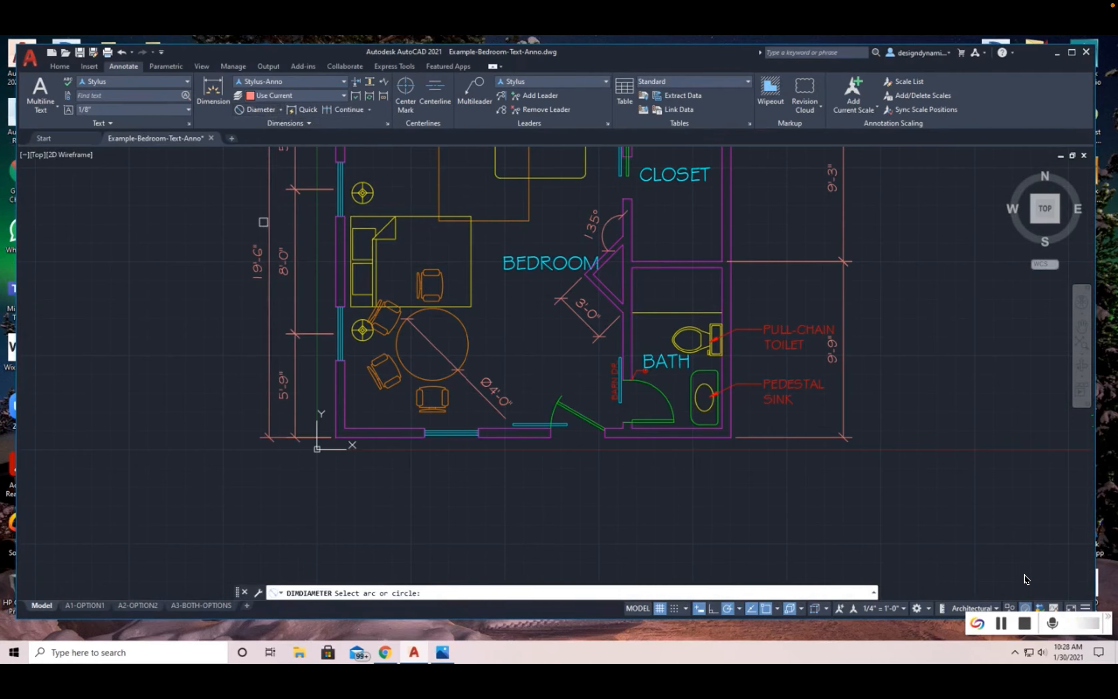
Step: Add a radius dimension to the round table, placing its text between the table and the bathroom wall
left_click(469, 345)
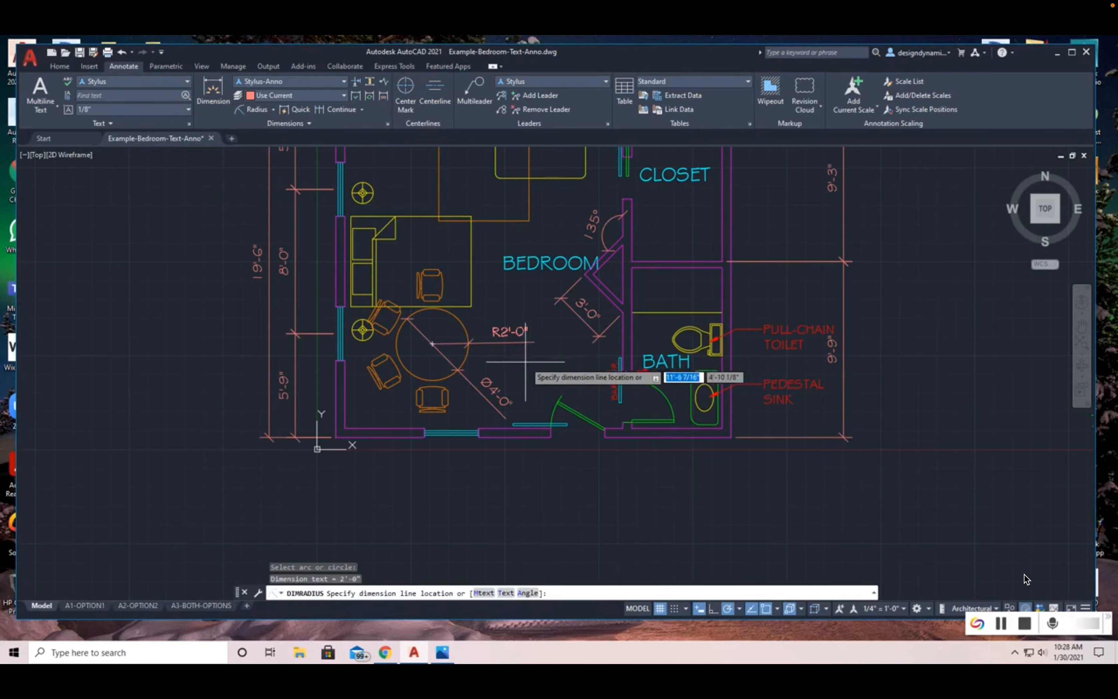
left_click(526, 362)
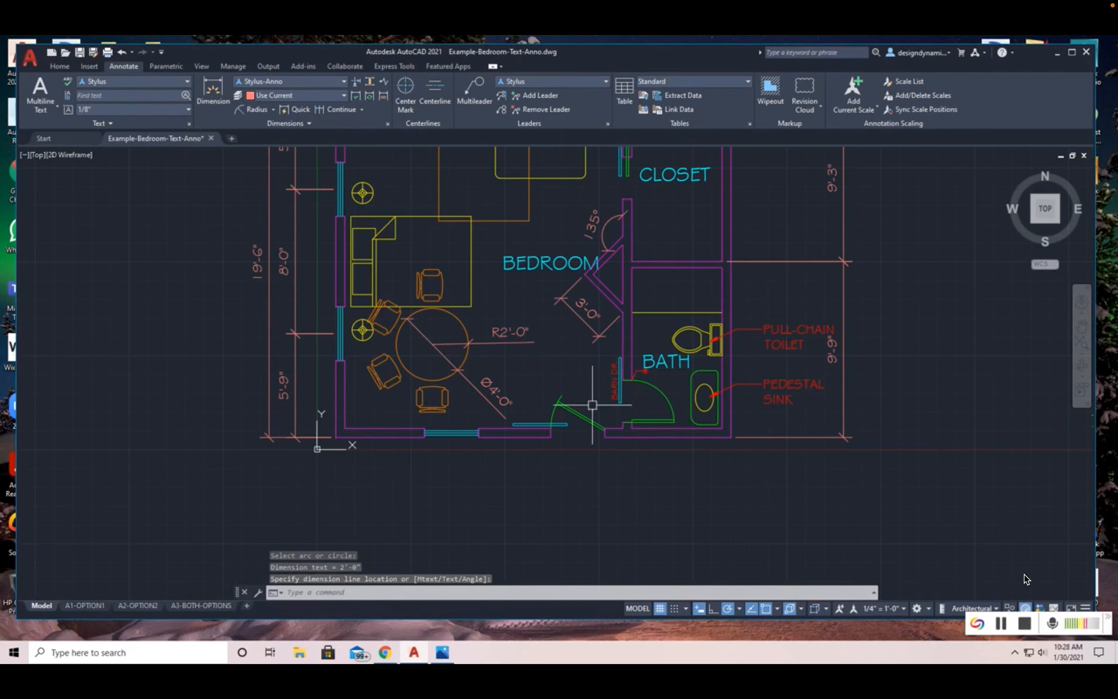
Step: Fillet the outer wall corner at the bedroom's upper left with a 1' radius
middle_click_drag(544, 270, 562, 440)
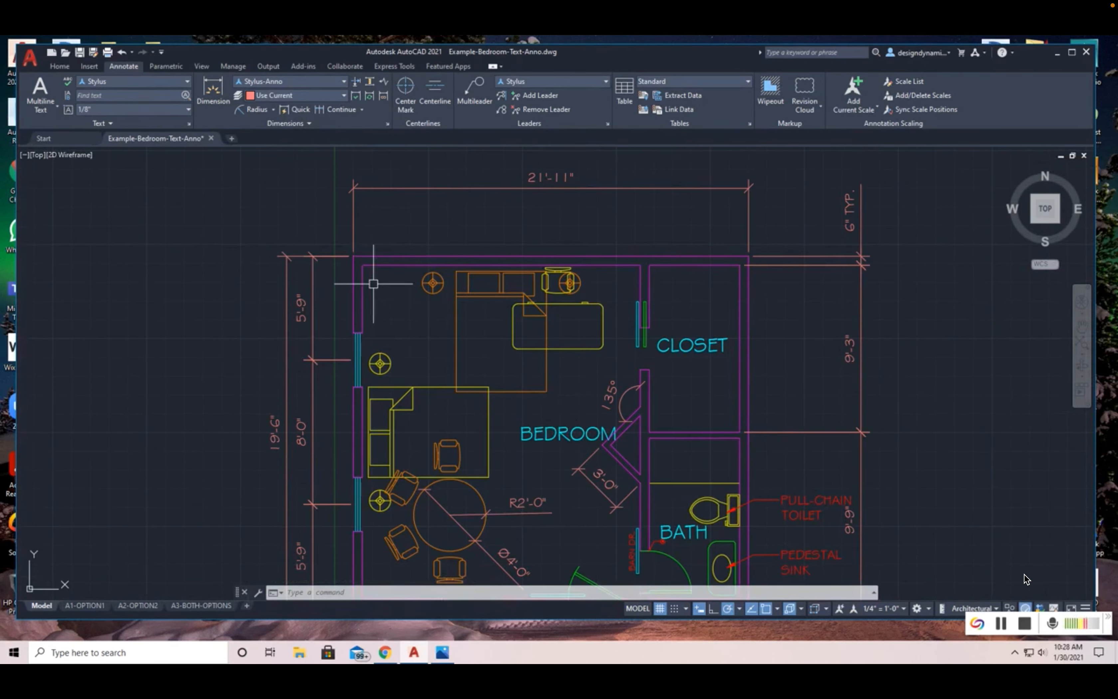
scroll(389, 285, "up", 2)
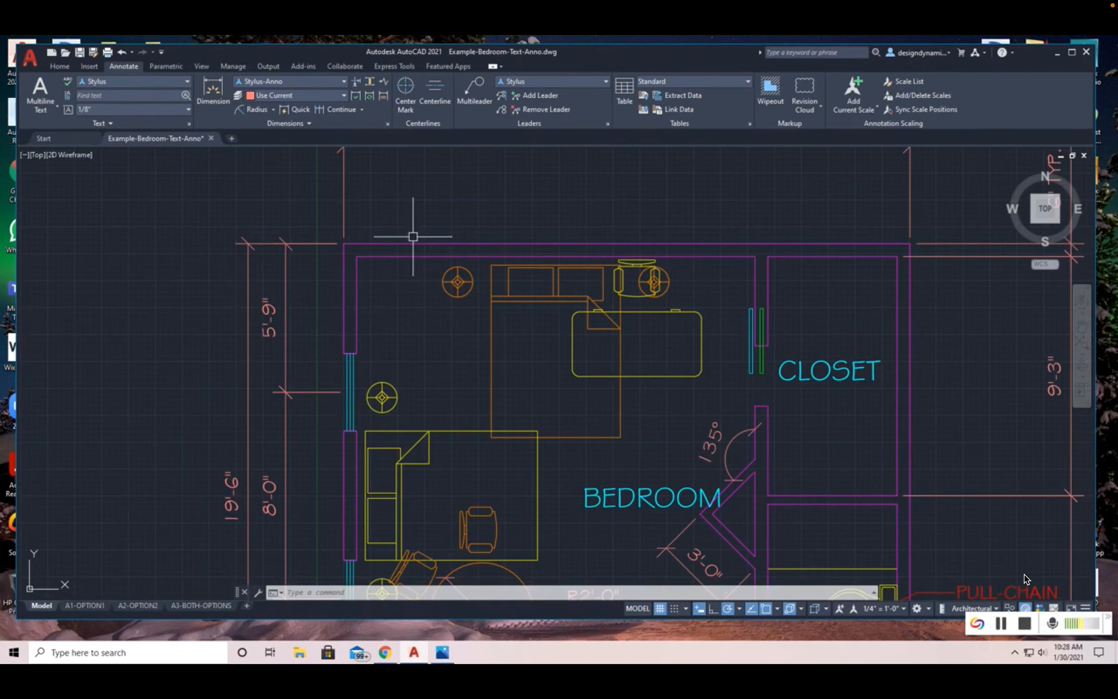
left_click(62, 67)
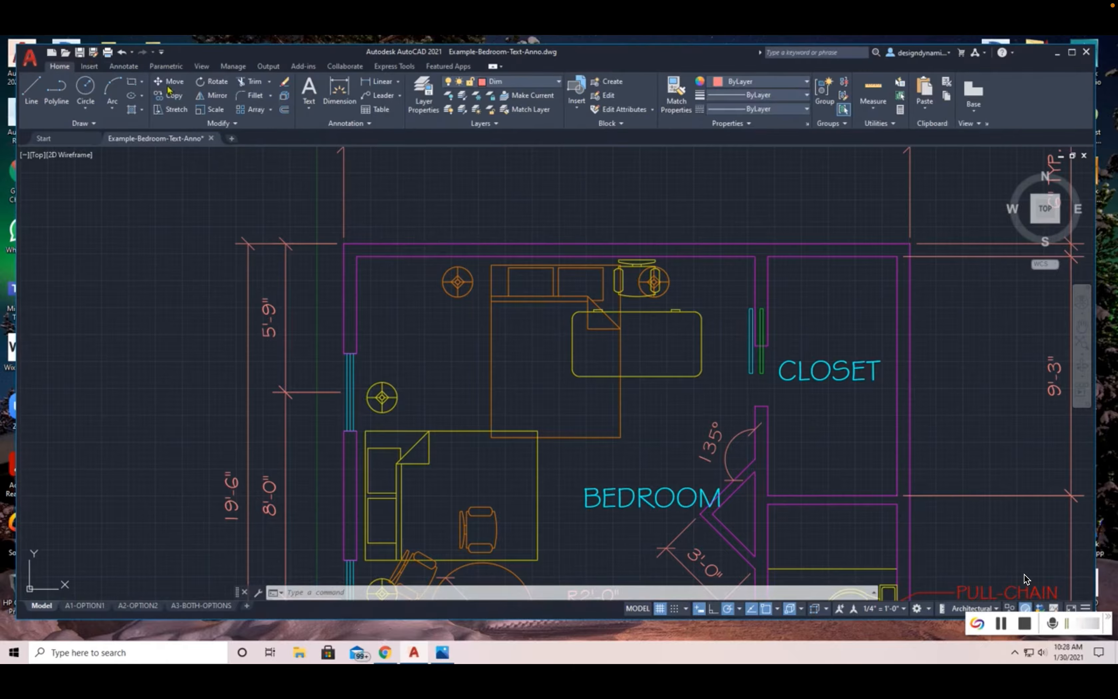
left_click(254, 97)
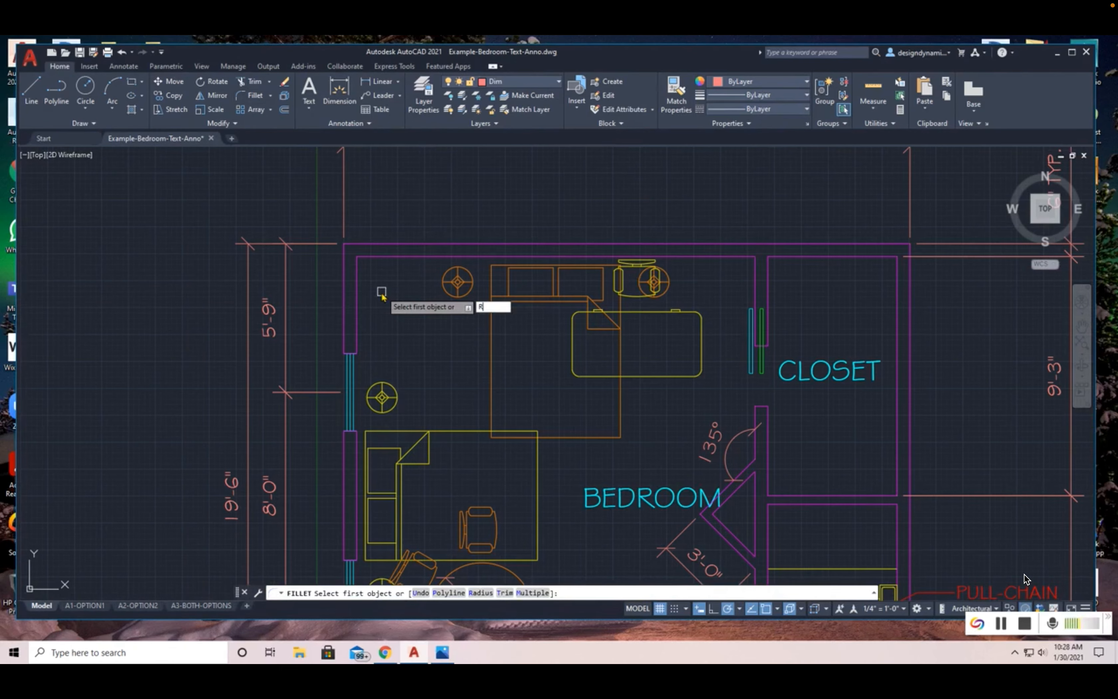
key("Return")
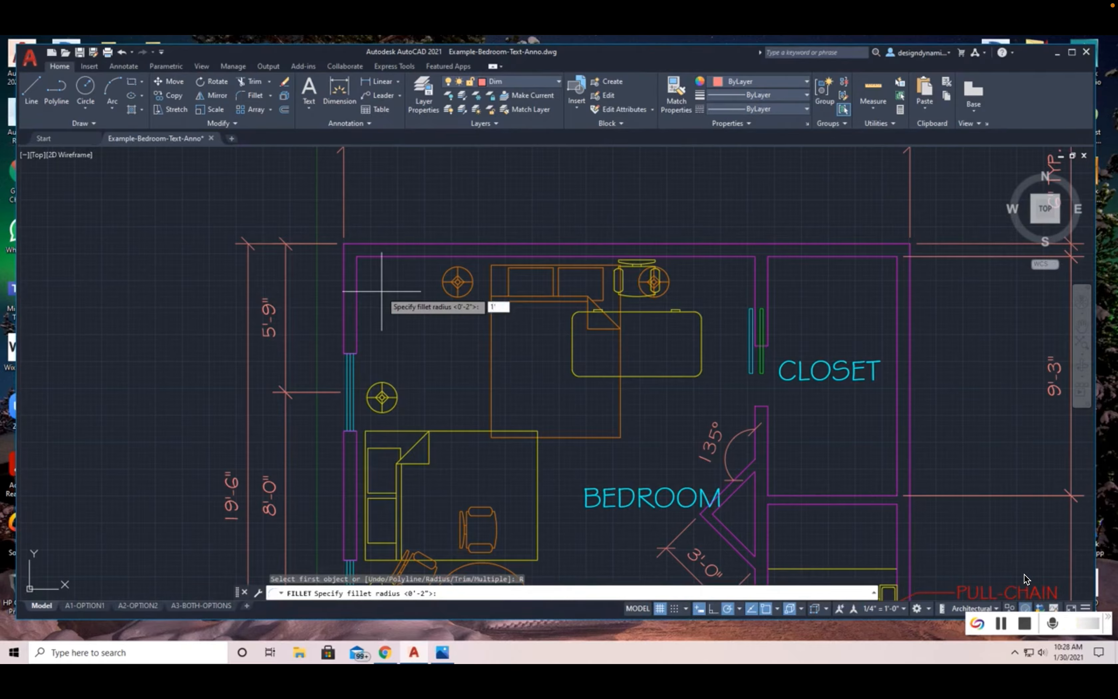
key("Return")
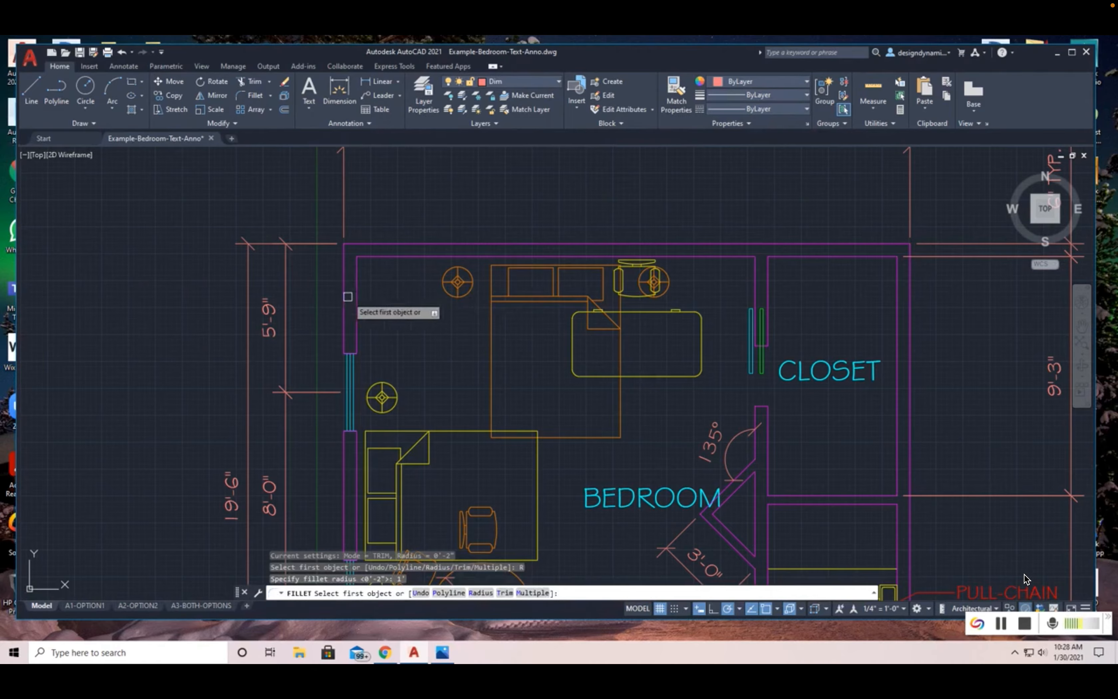
left_click(348, 296)
left_click(407, 243)
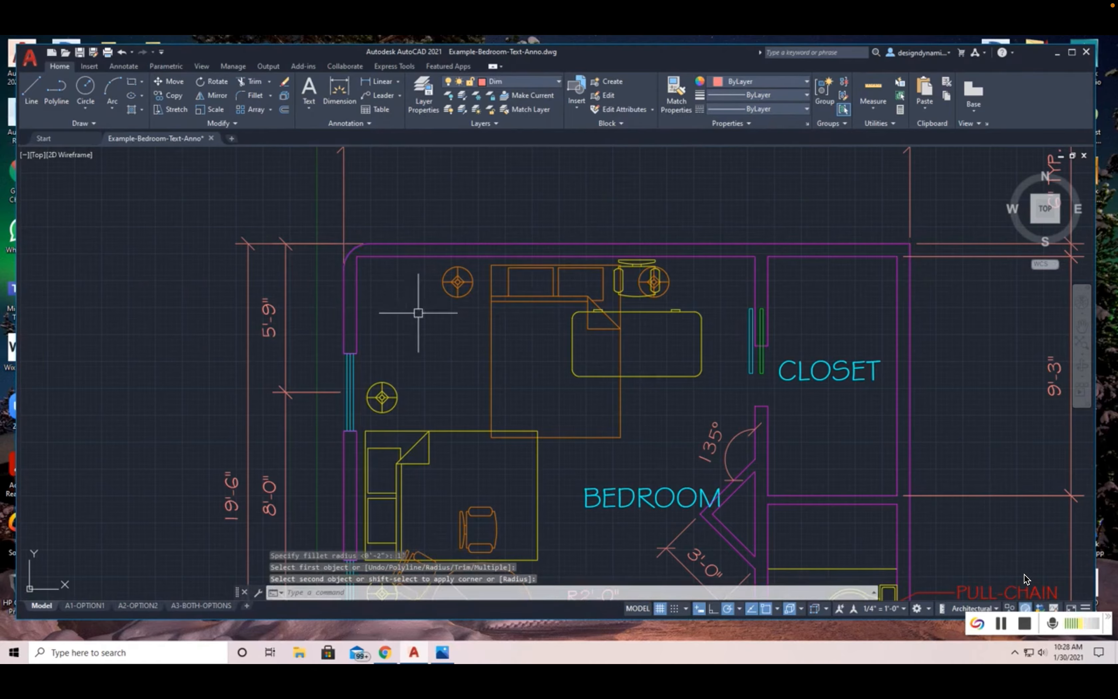
Step: Add a radius dimension to the rounded outer wall corner, placing its text outside the building
scroll(475, 218, "up", 1)
middle_click_drag(475, 219, 472, 269)
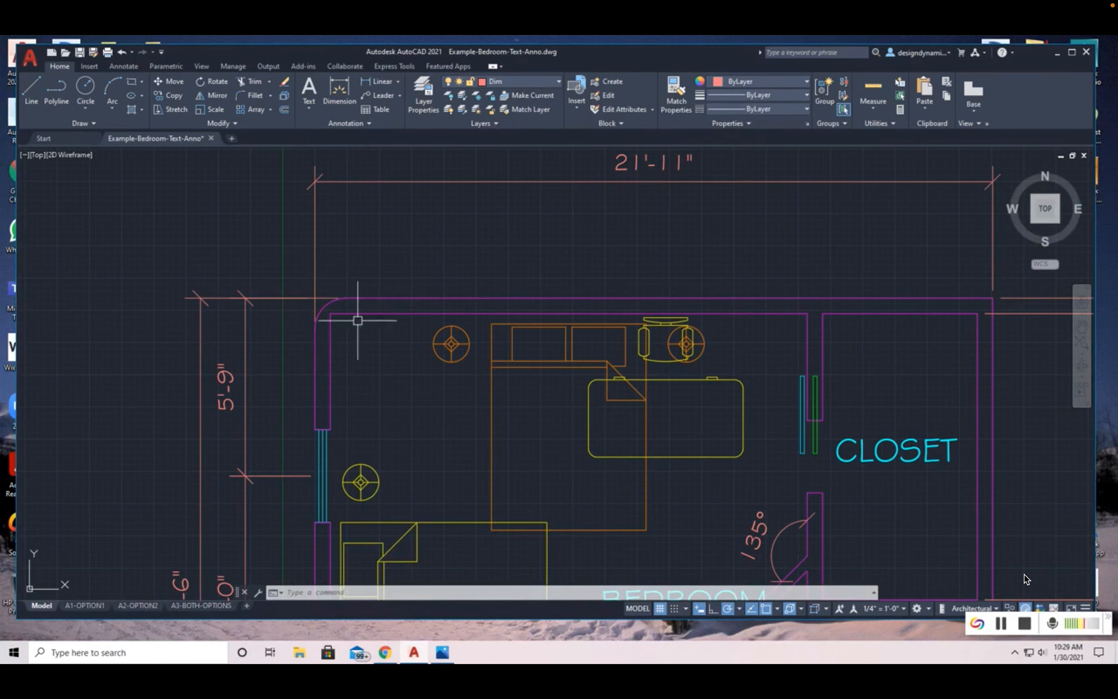
middle_click_drag(383, 323, 492, 389)
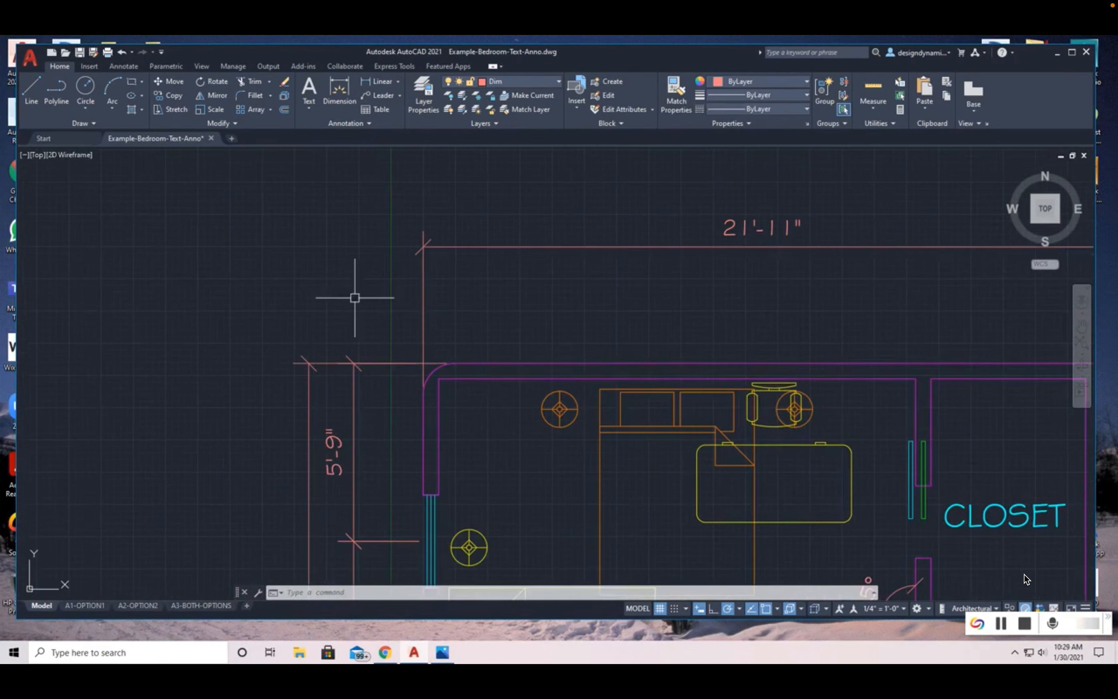
left_click(126, 68)
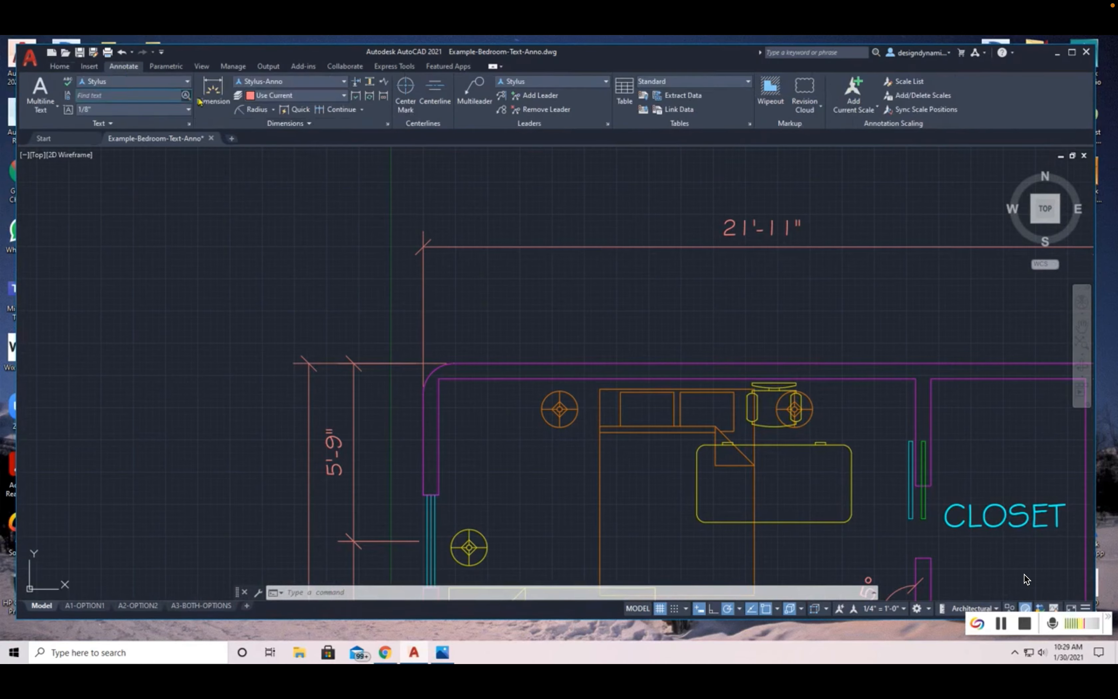
left_click(255, 110)
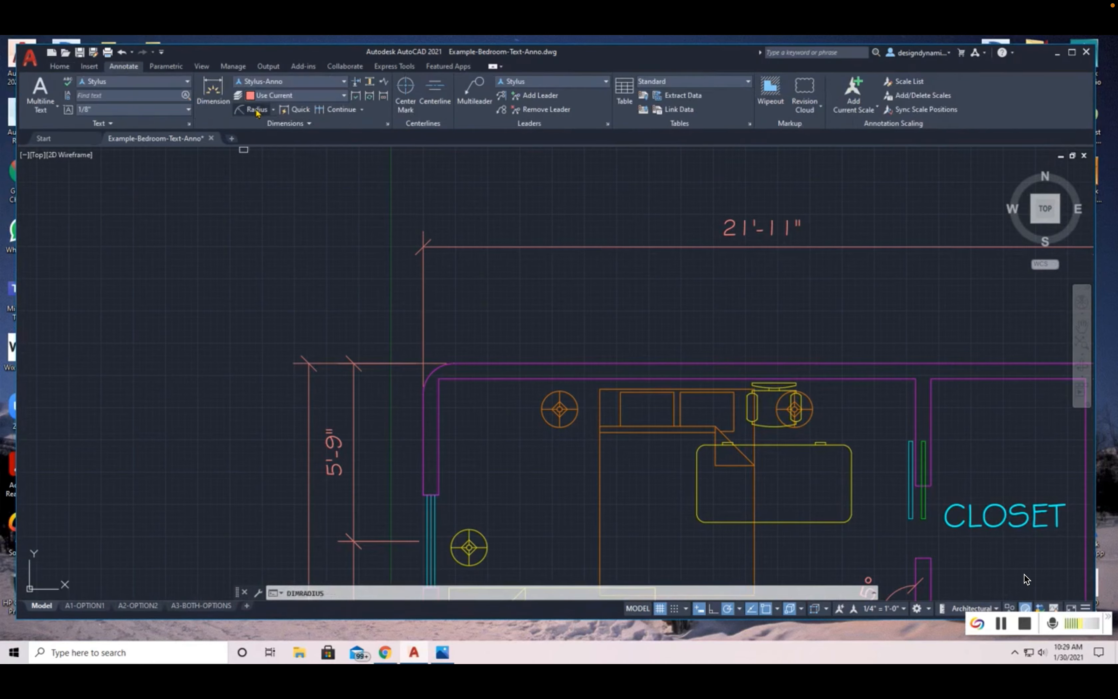
left_click(432, 372)
left_click(369, 301)
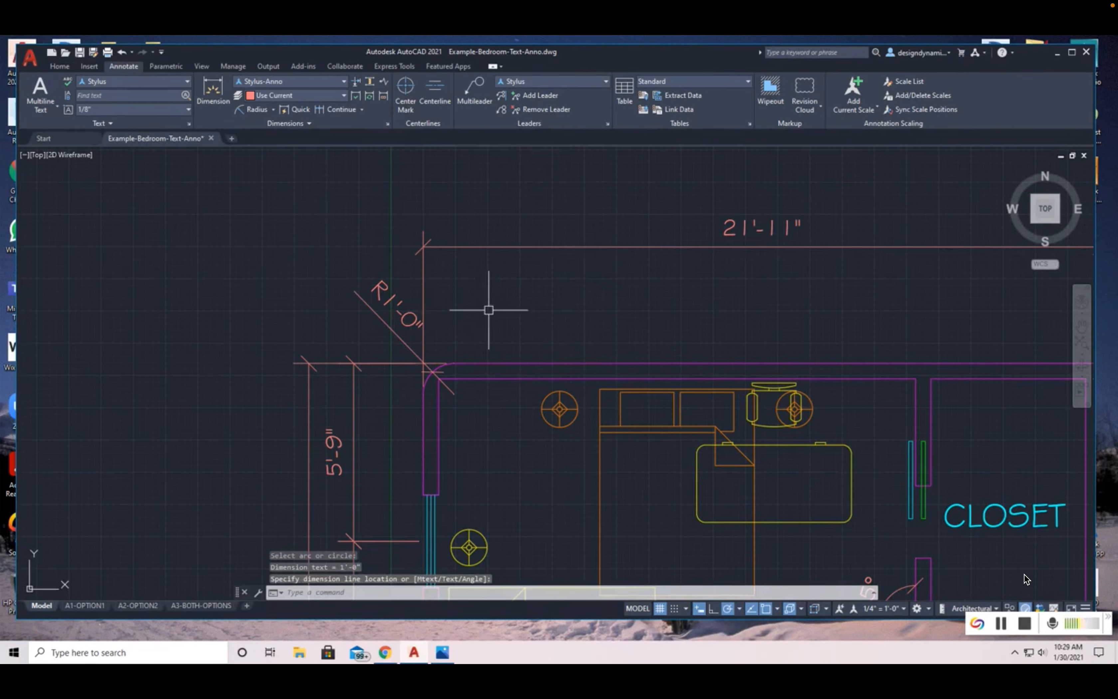
Step: Add a horizontal linear dimension below the plan from the lower-left outer wall corner to the midpoint of the bottom window
scroll(552, 309, "down", 2)
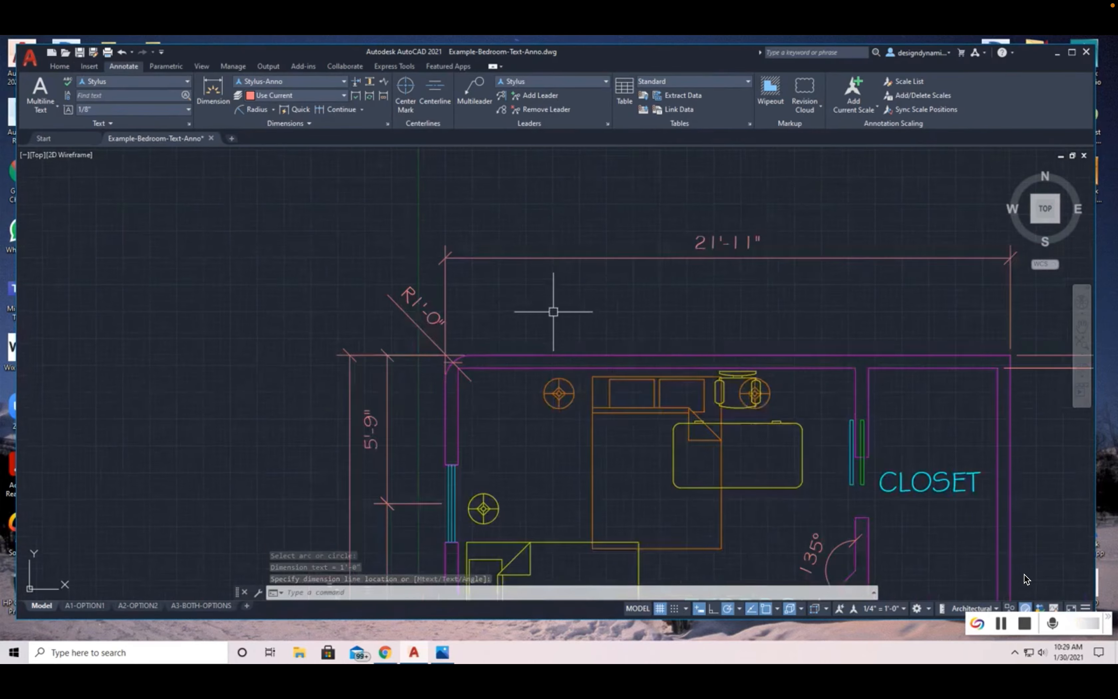
middle_click_drag(678, 366, 438, 239)
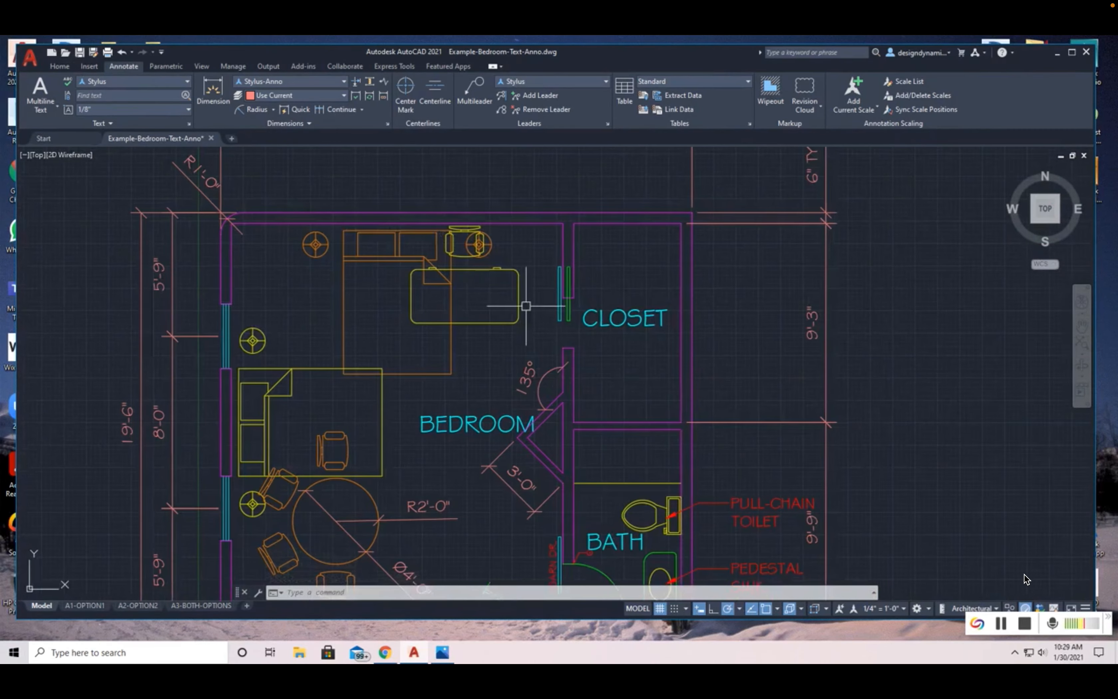
middle_click_drag(410, 278, 473, 361)
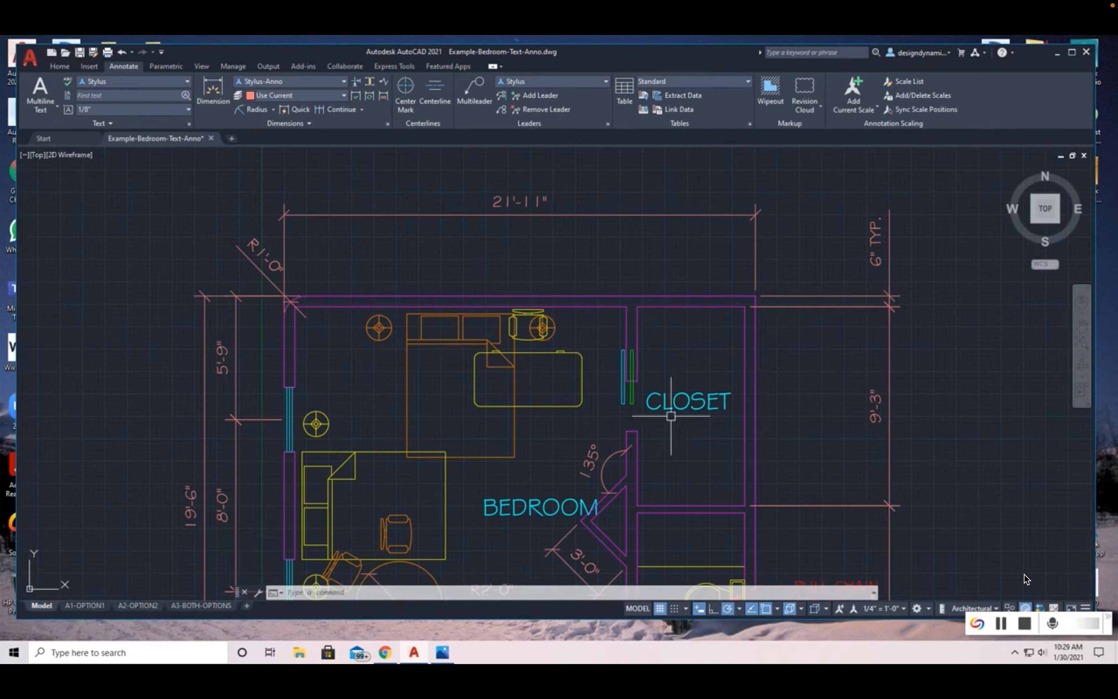
middle_click_drag(671, 416, 641, 274)
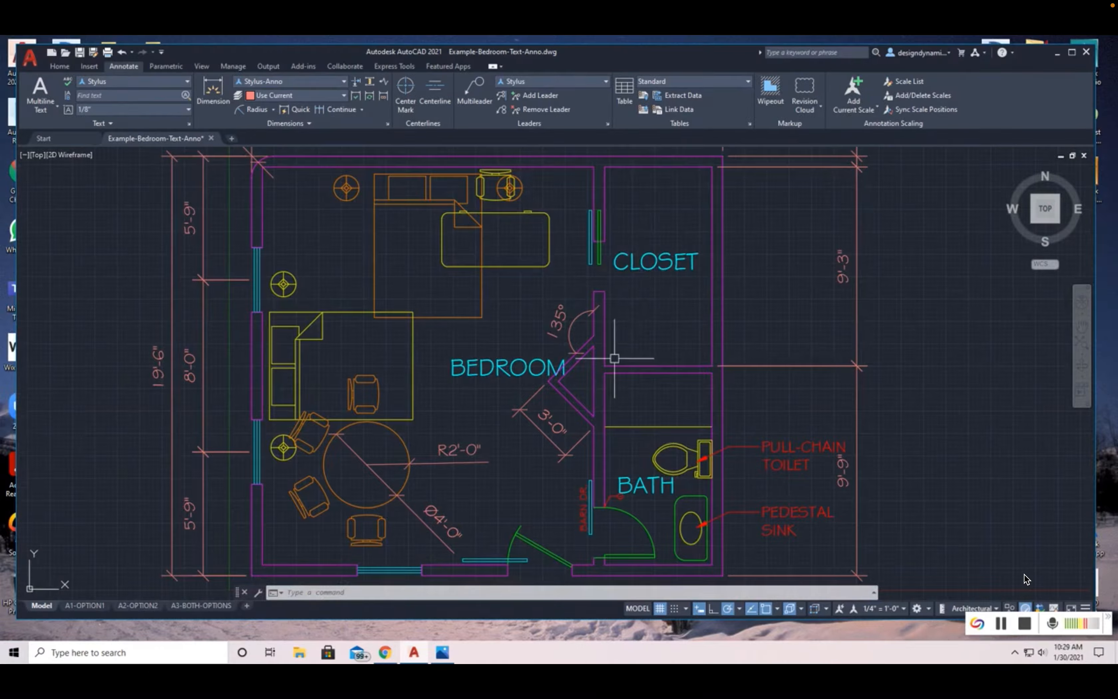
middle_click_drag(654, 400, 653, 247)
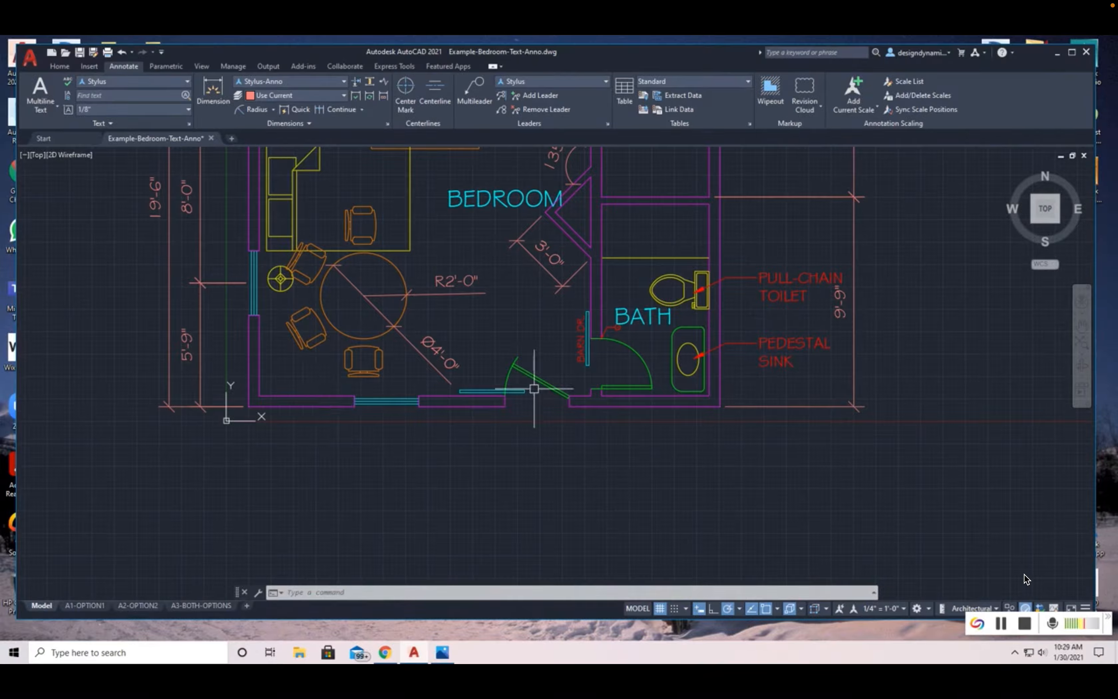
scroll(560, 428, "up", 3)
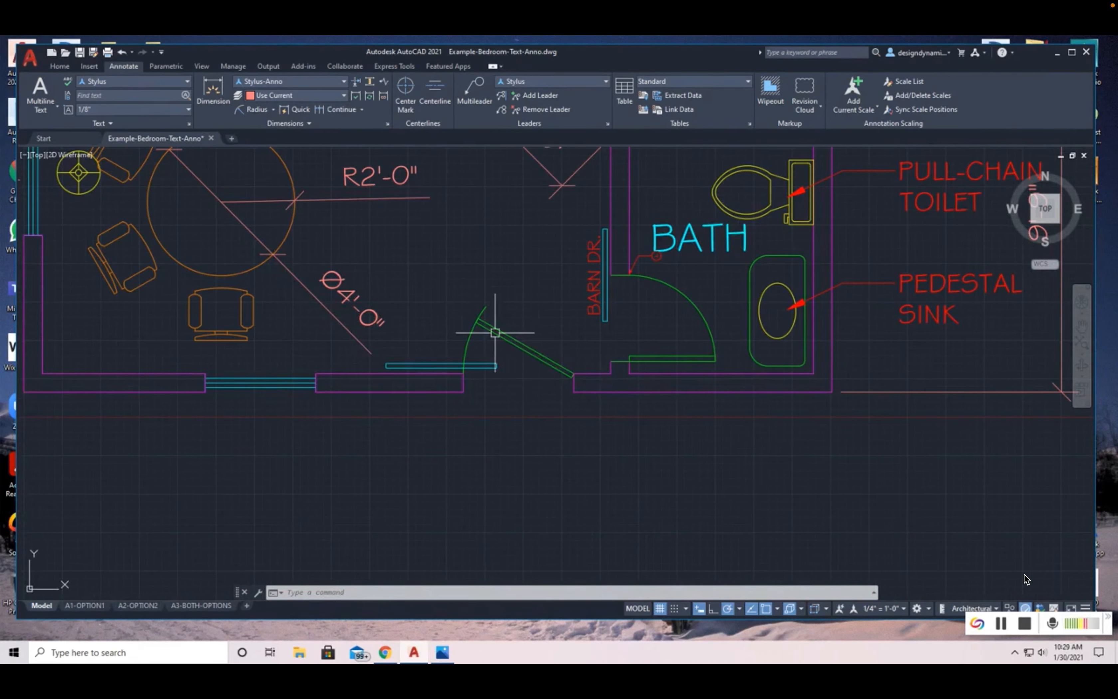
scroll(554, 390, "down", 2)
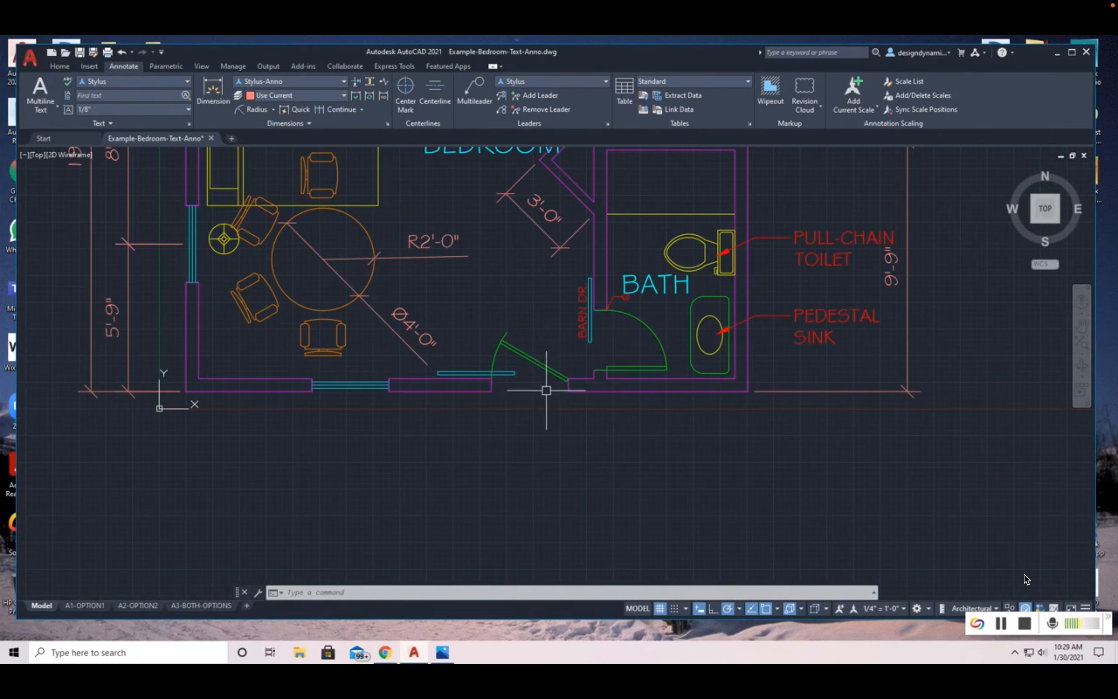
left_click(275, 111)
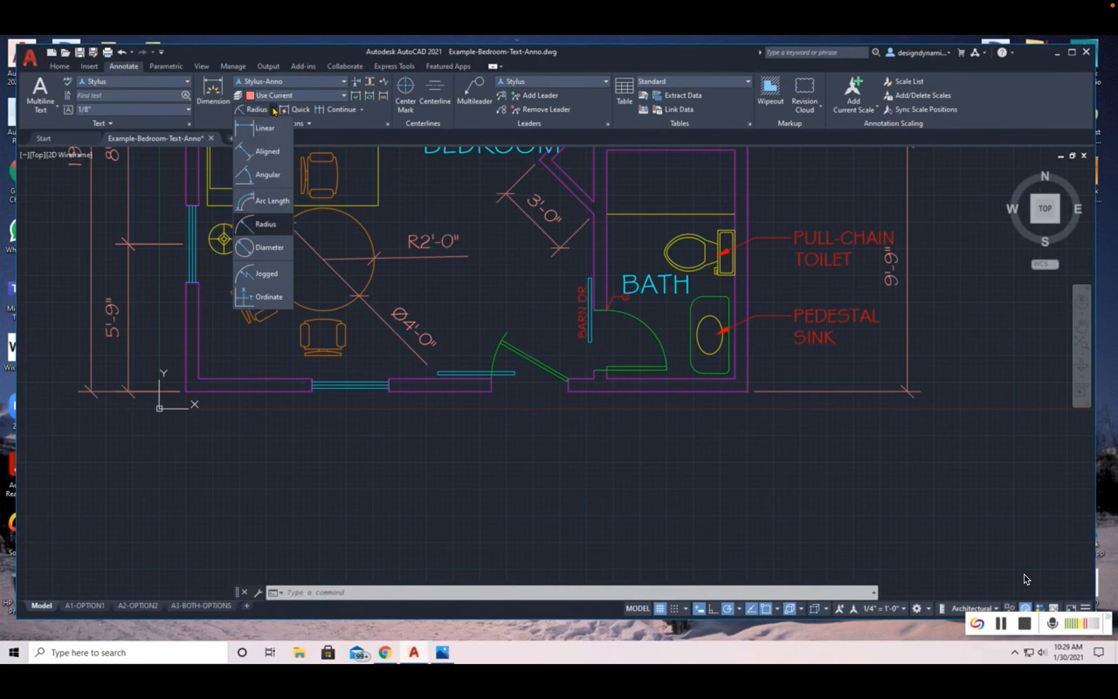
left_click(260, 131)
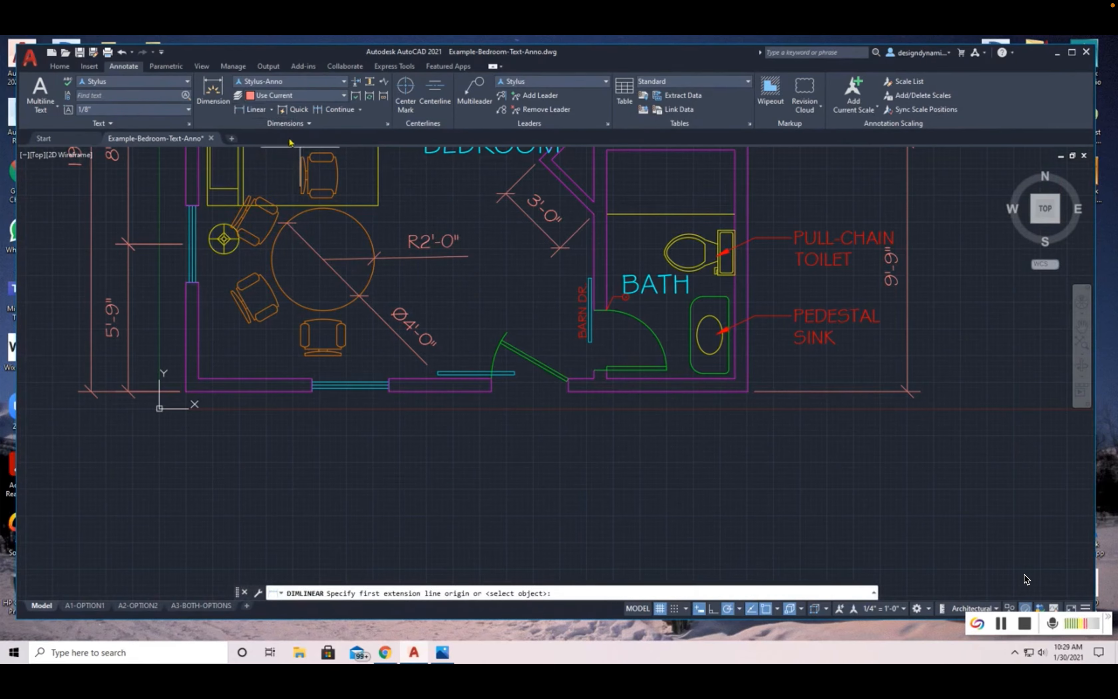
left_click(186, 392)
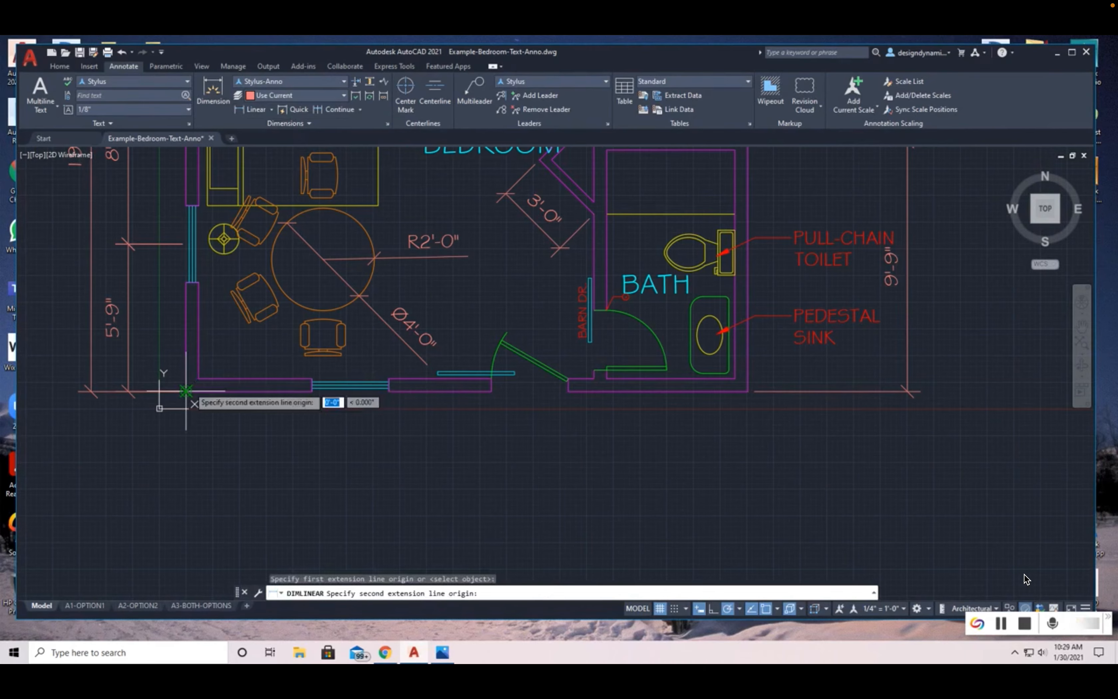
left_click(351, 388)
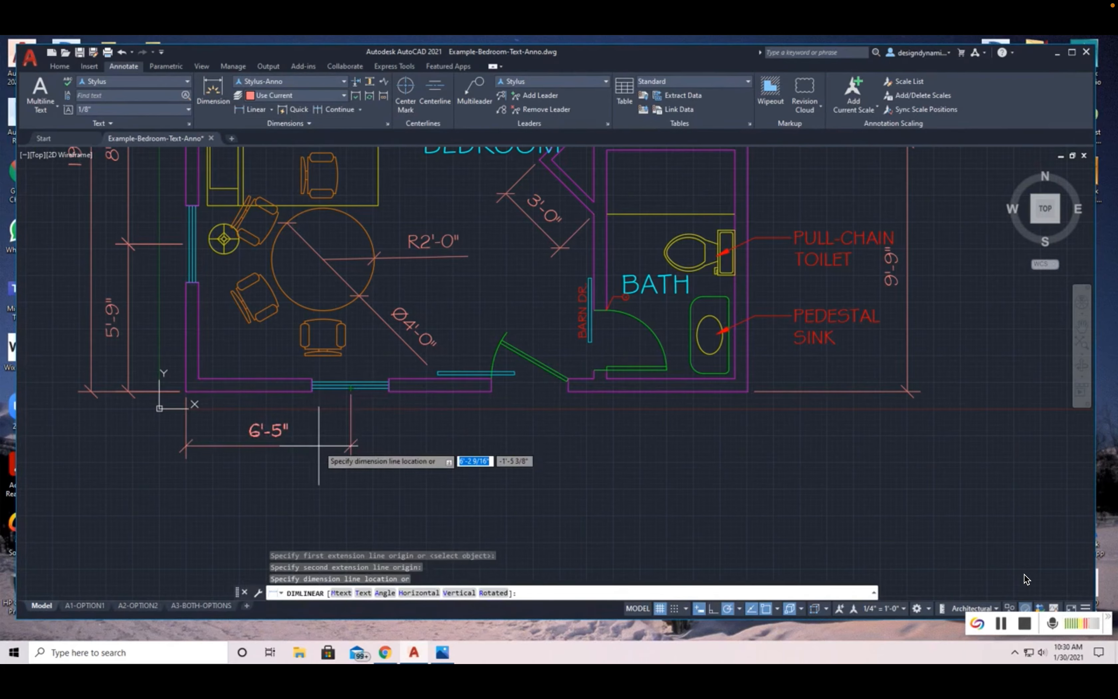
left_click(319, 446)
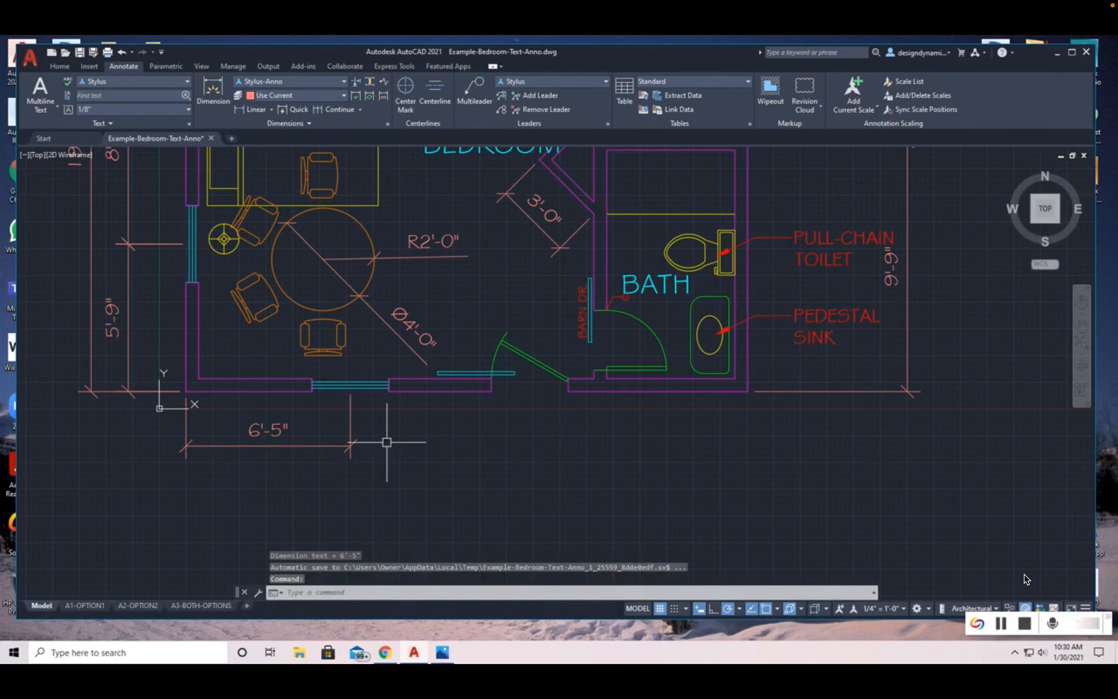
Step: Draw a line across the entry door opening, joining the ends of the outer wall face
left_click(319, 110)
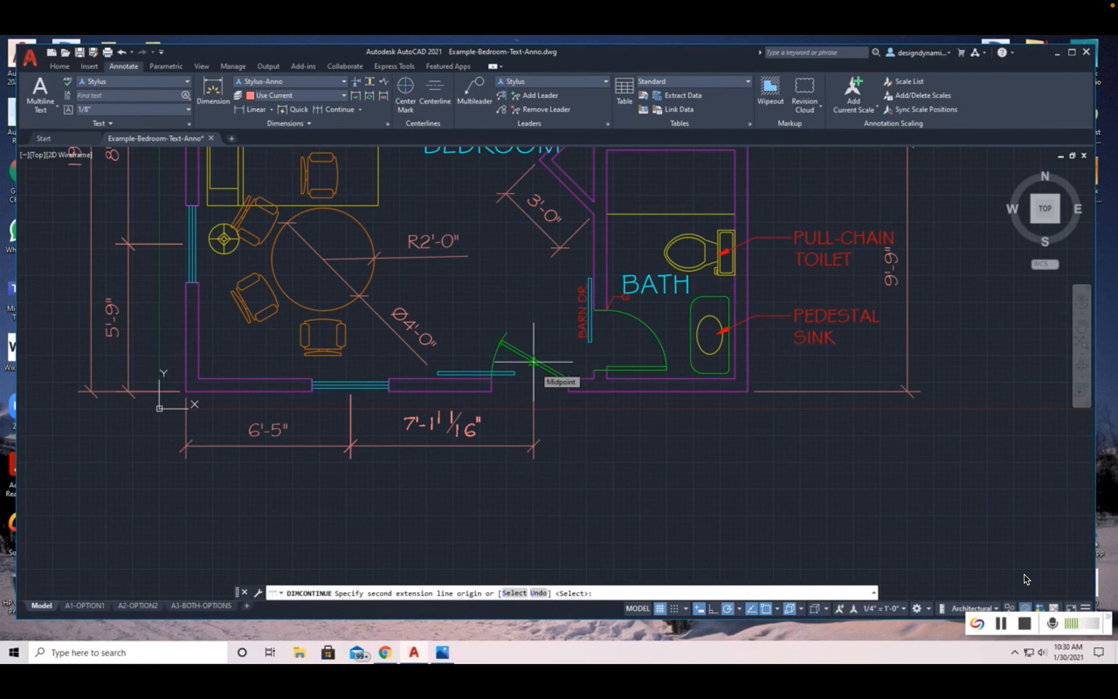
key("Escape")
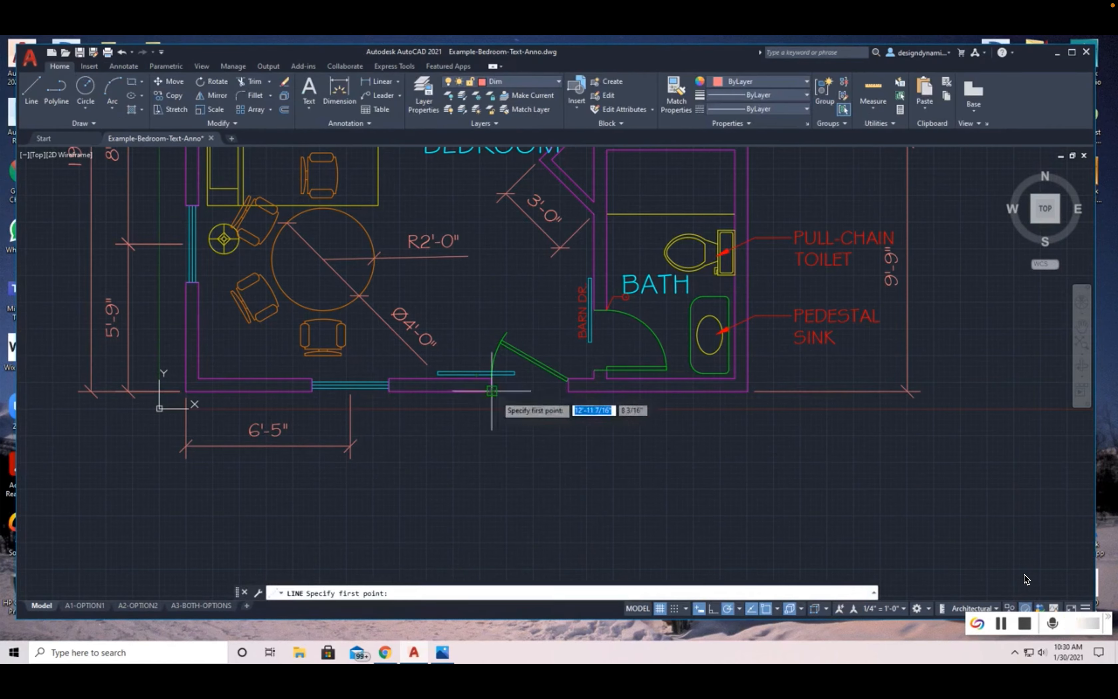
left_click(492, 391)
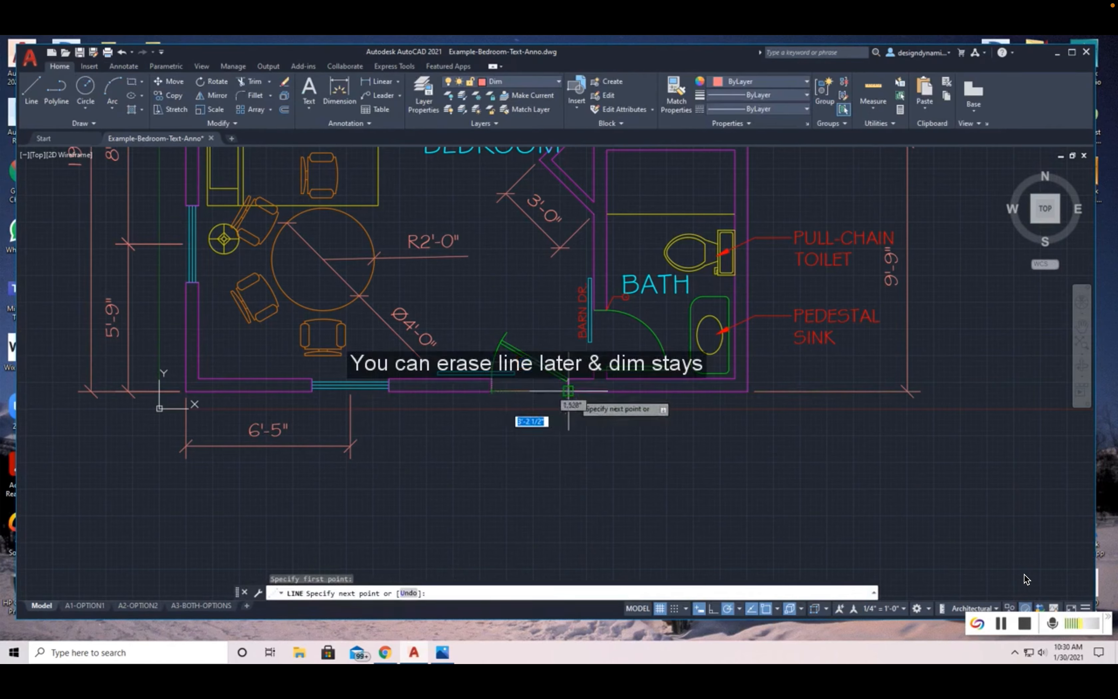
left_click(565, 393)
key("Return")
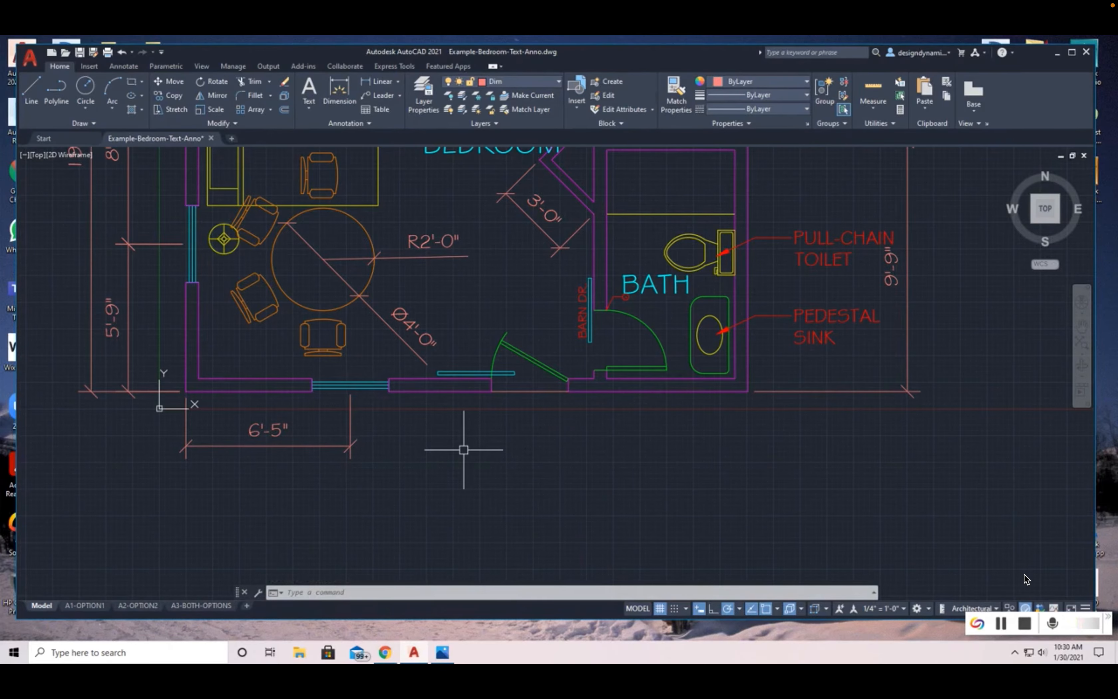
Step: Add a horizontal linear dimension above the plan from the left outer wall face to the closet partition's bedroom-side face, below the overall width dimension
scroll(464, 450, "down", 3)
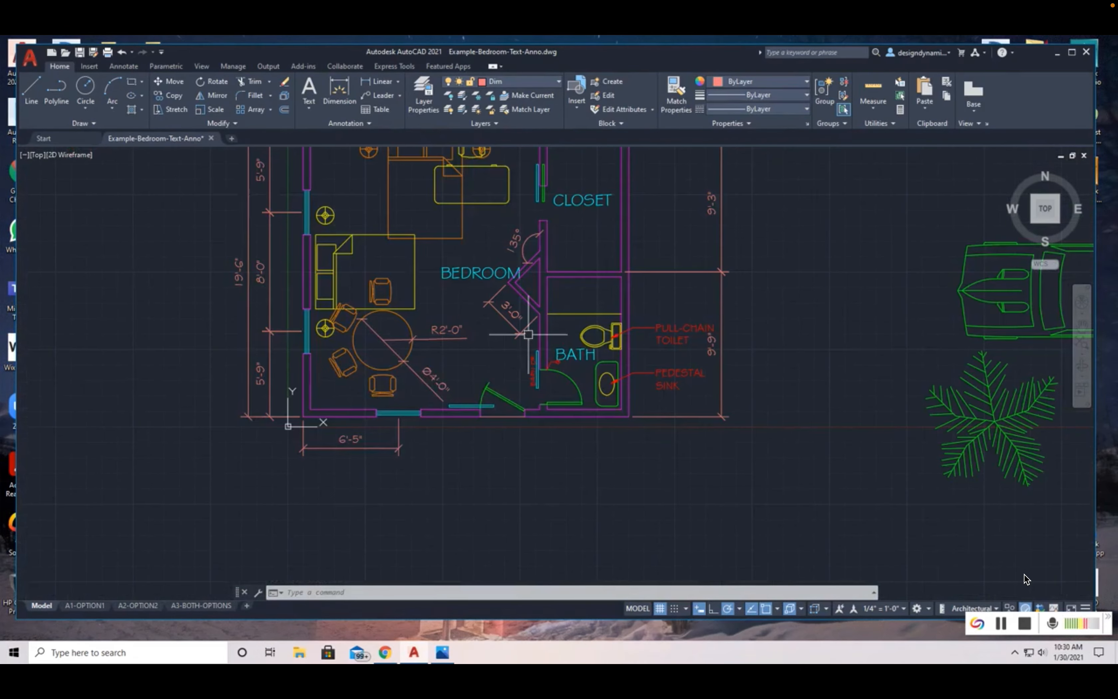
mouse_move(538, 245)
middle_mouse_down()
mouse_move(540, 414)
mouse_move(554, 448)
middle_mouse_up()
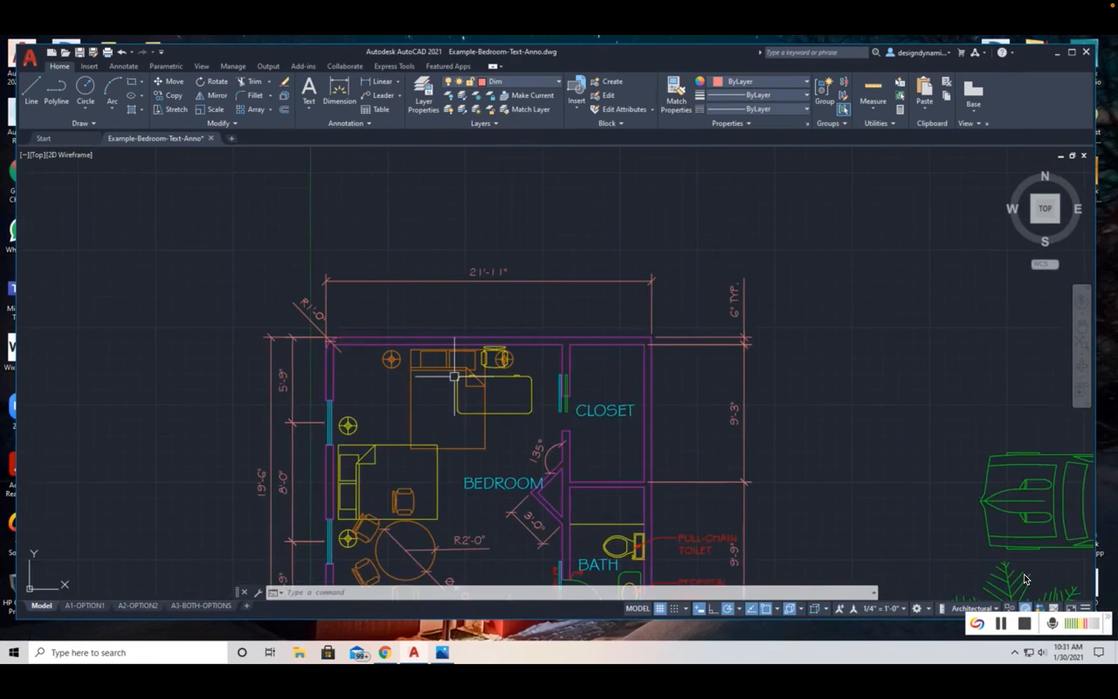
scroll(435, 353, "up", 3)
scroll(435, 353, "up", 1)
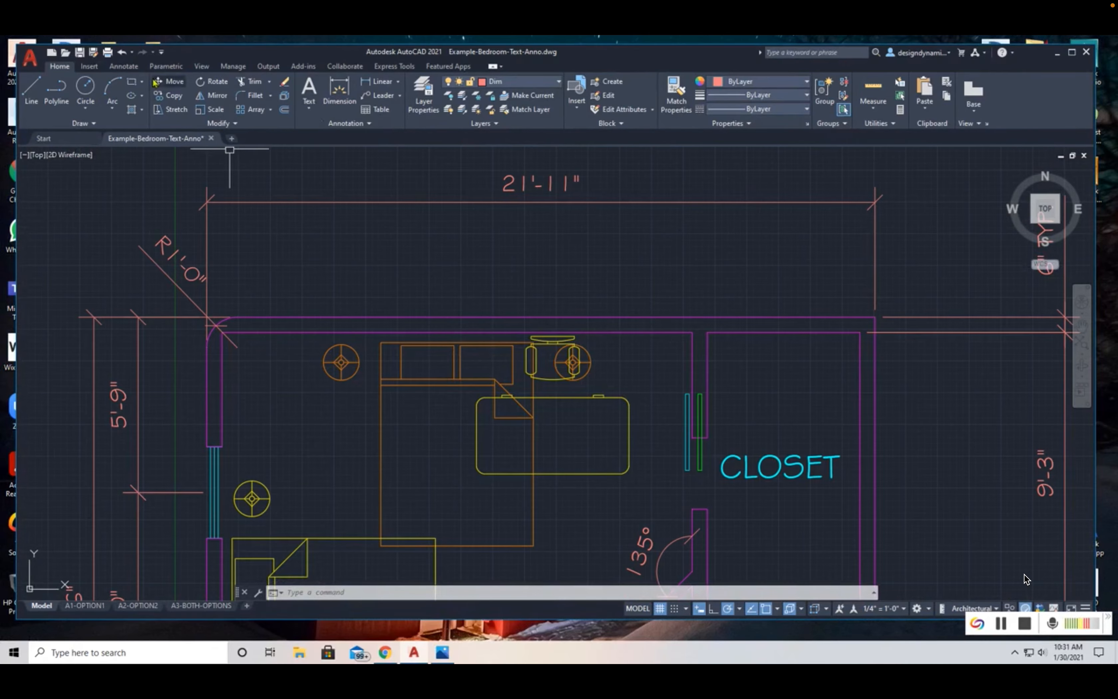
left_click(126, 67)
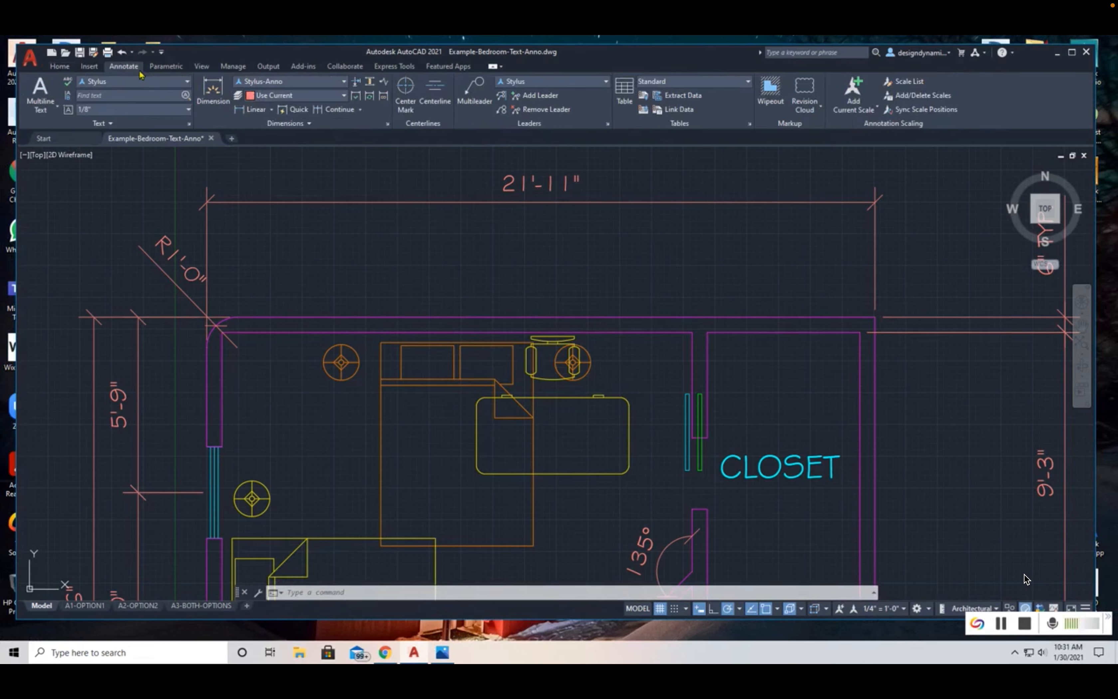
left_click(243, 111)
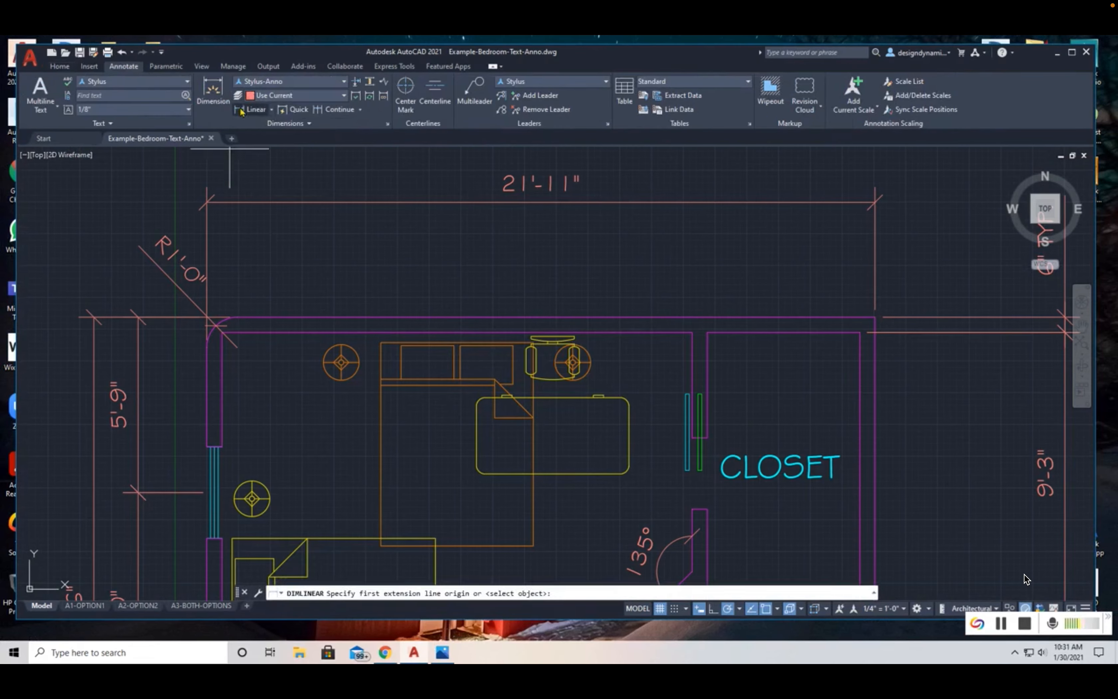
left_click(207, 347)
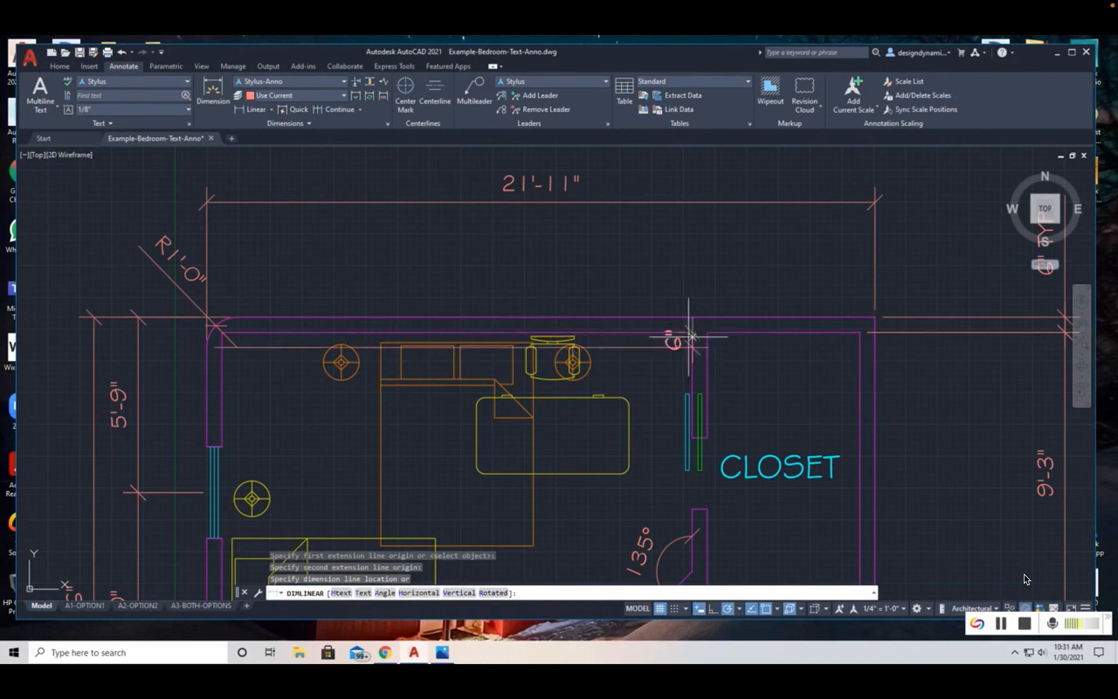
left_click(692, 332)
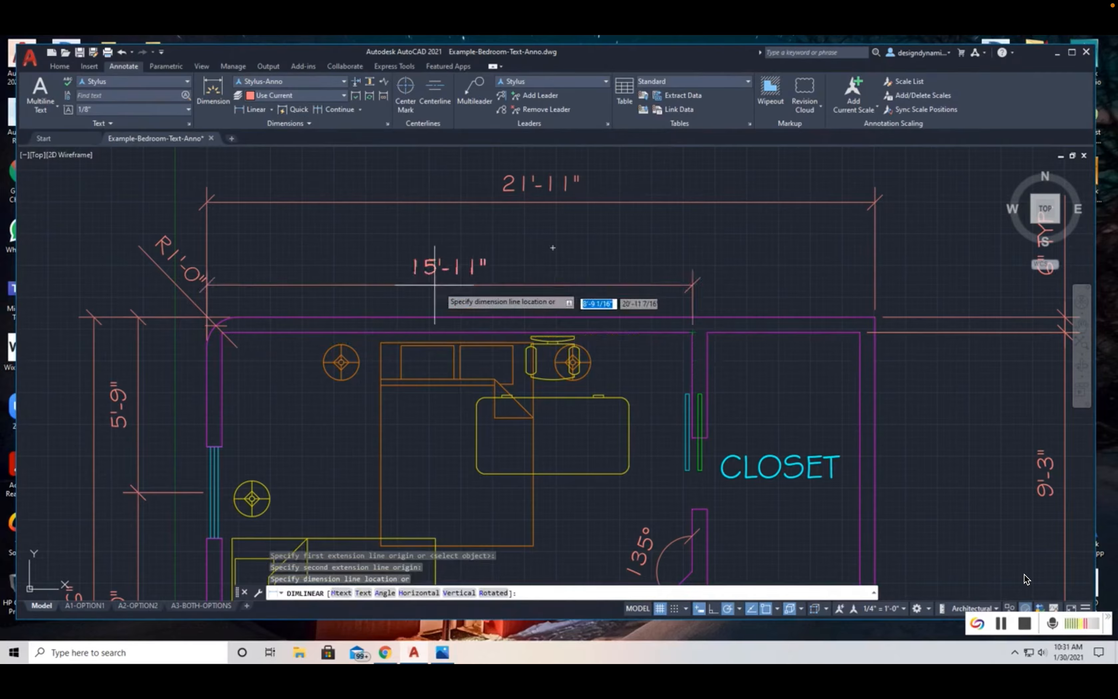
left_click(429, 253)
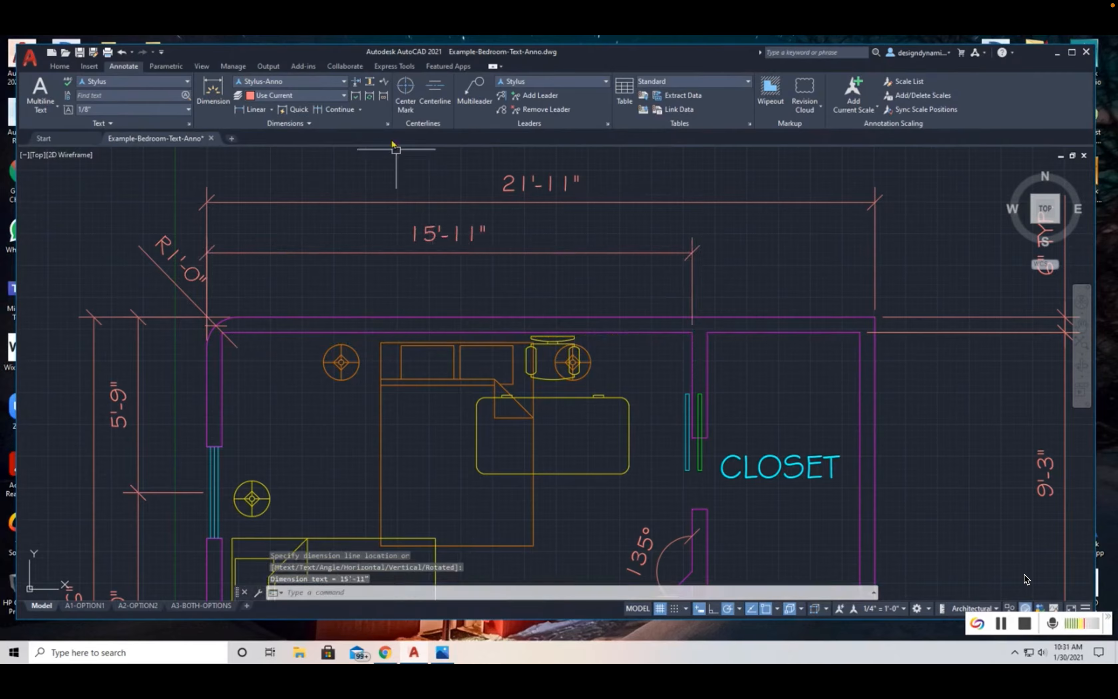
Step: Continue that dimension above the plan to the upper-right outer wall corner and finish the dimension chain
left_click(336, 111)
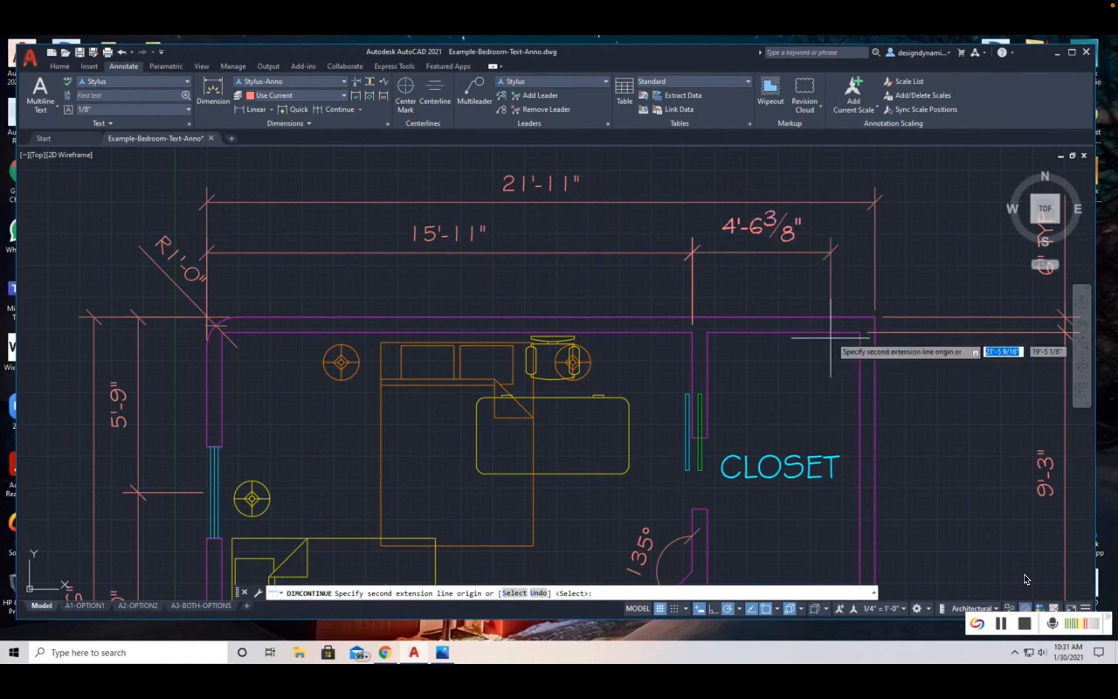
left_click(875, 317)
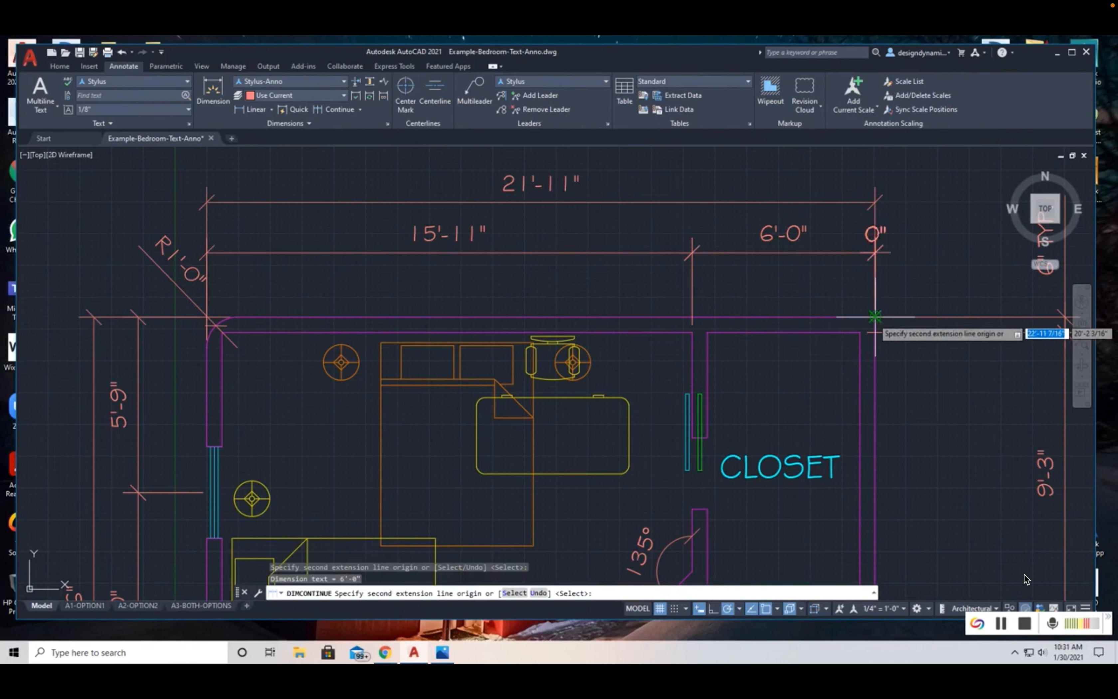
key("Return")
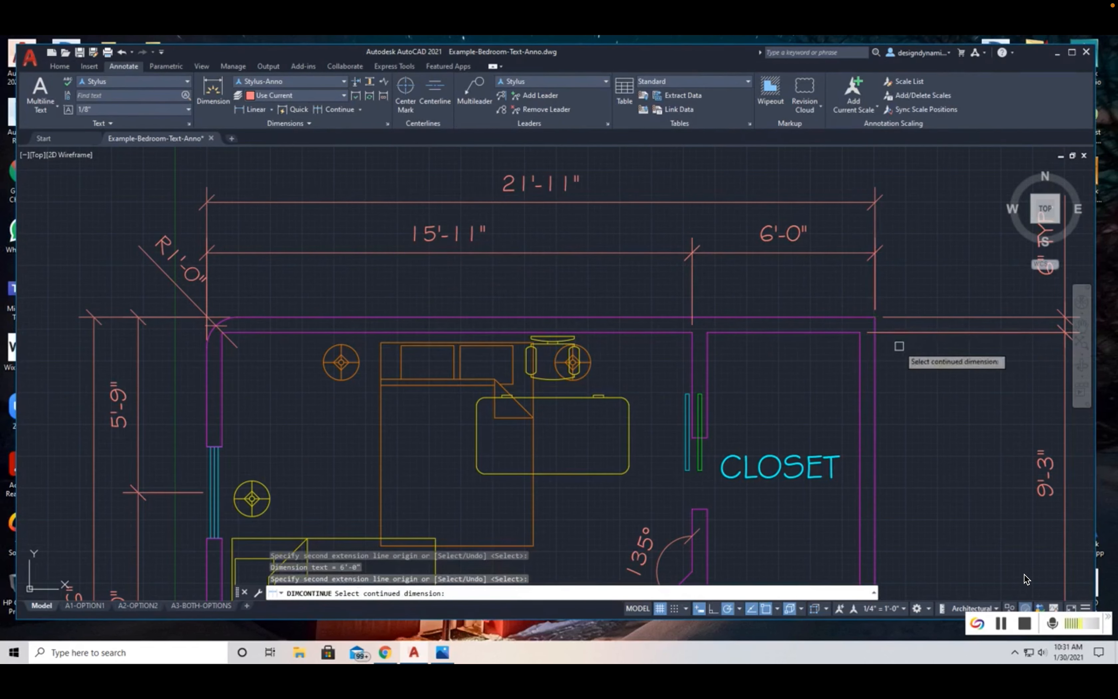
key("Return")
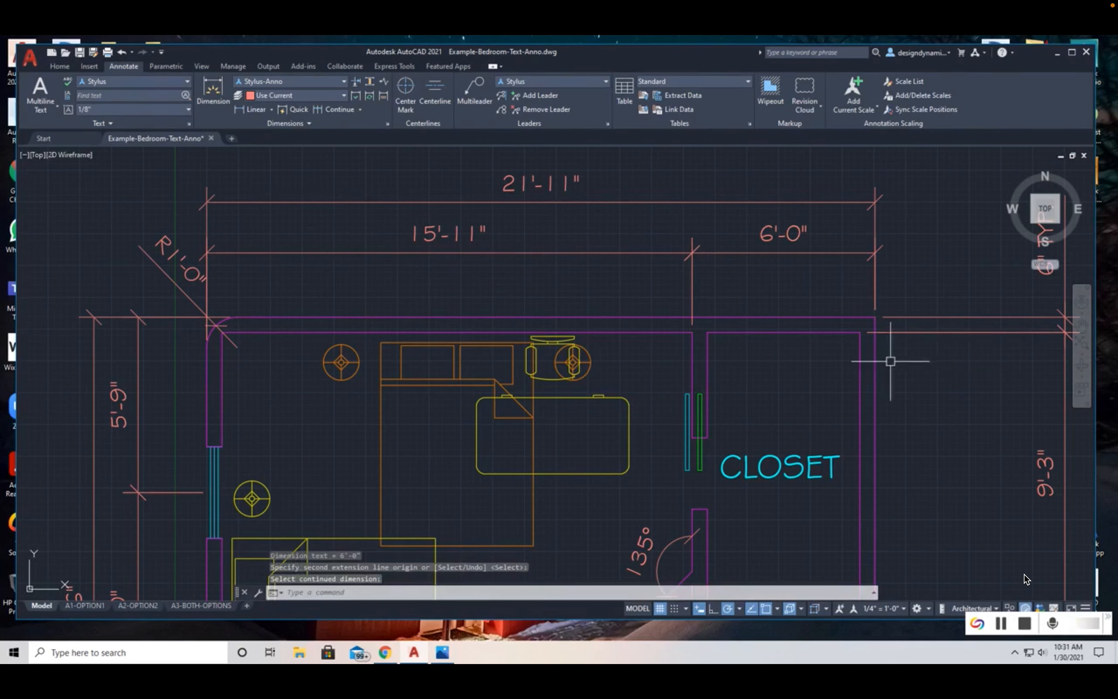
Step: Continue the existing bottom window dimension below the plan to the midpoint of the entry door opening, selecting it as the base dimension
scroll(777, 412, "down", 5)
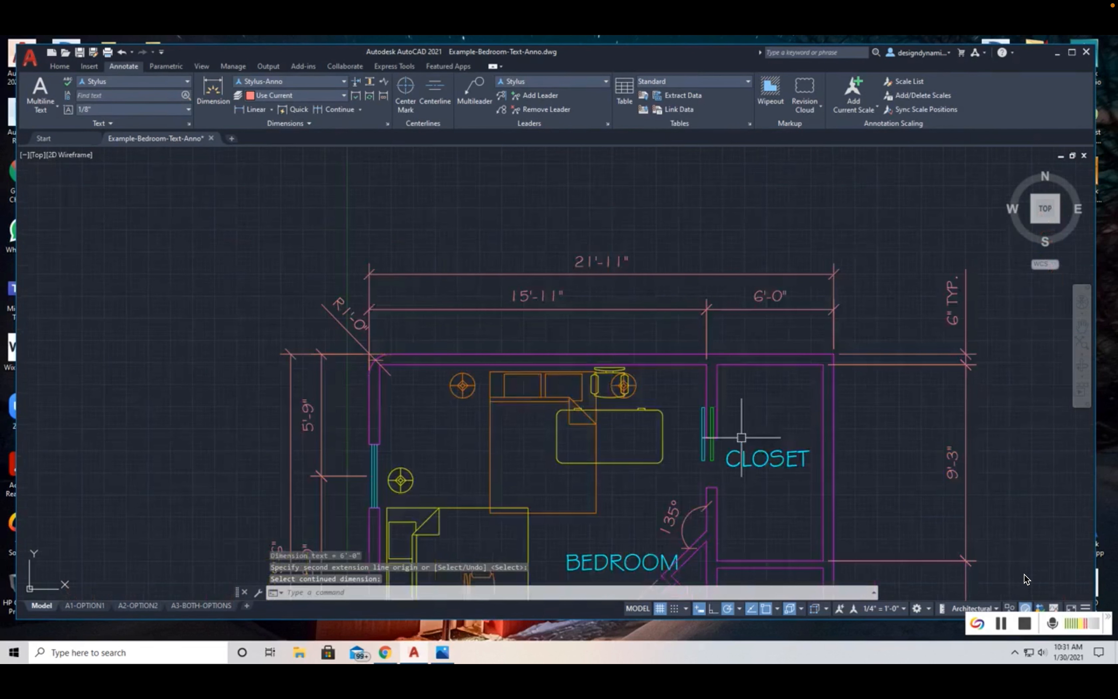
middle_click_drag(720, 484, 701, 370)
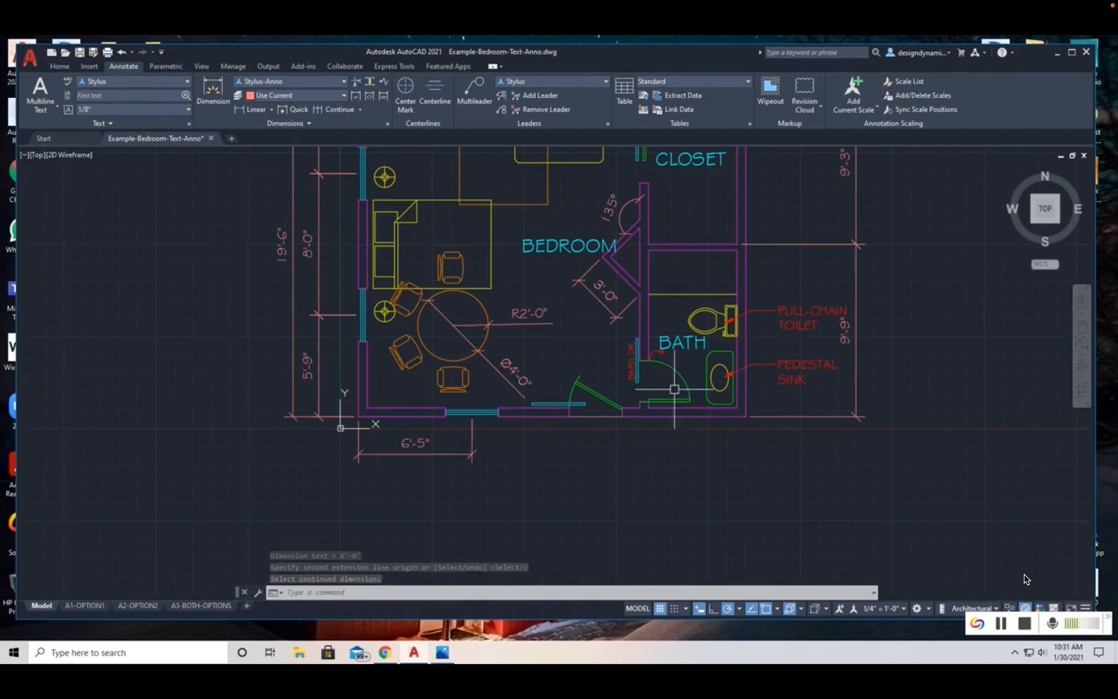
scroll(588, 447, "up", 3)
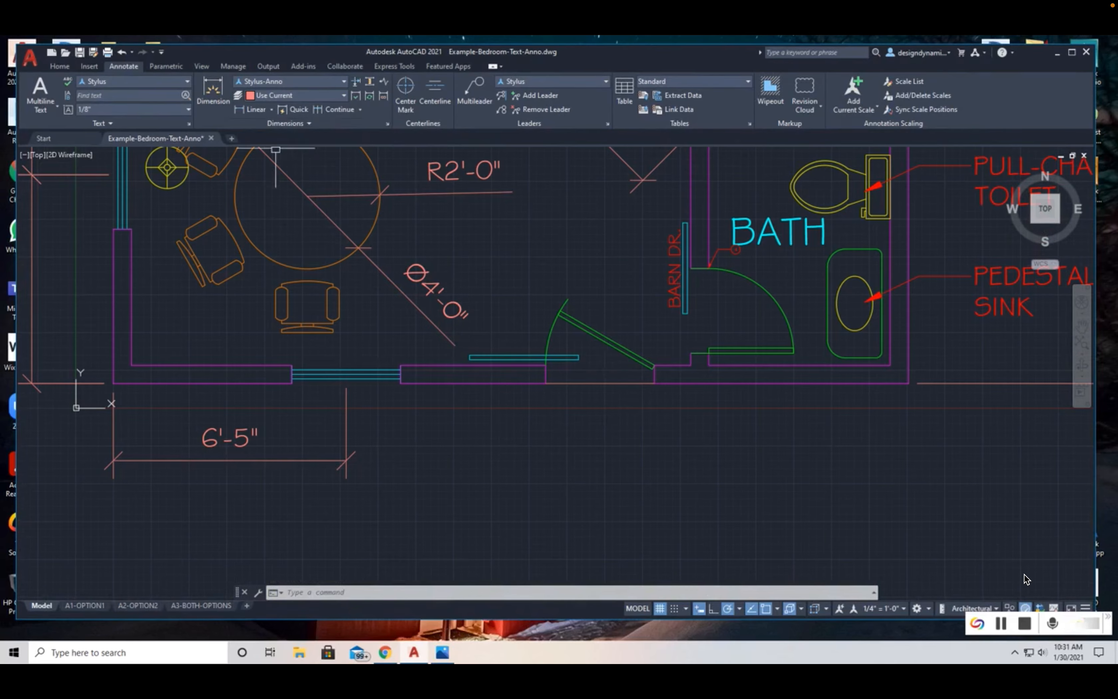
left_click(340, 111)
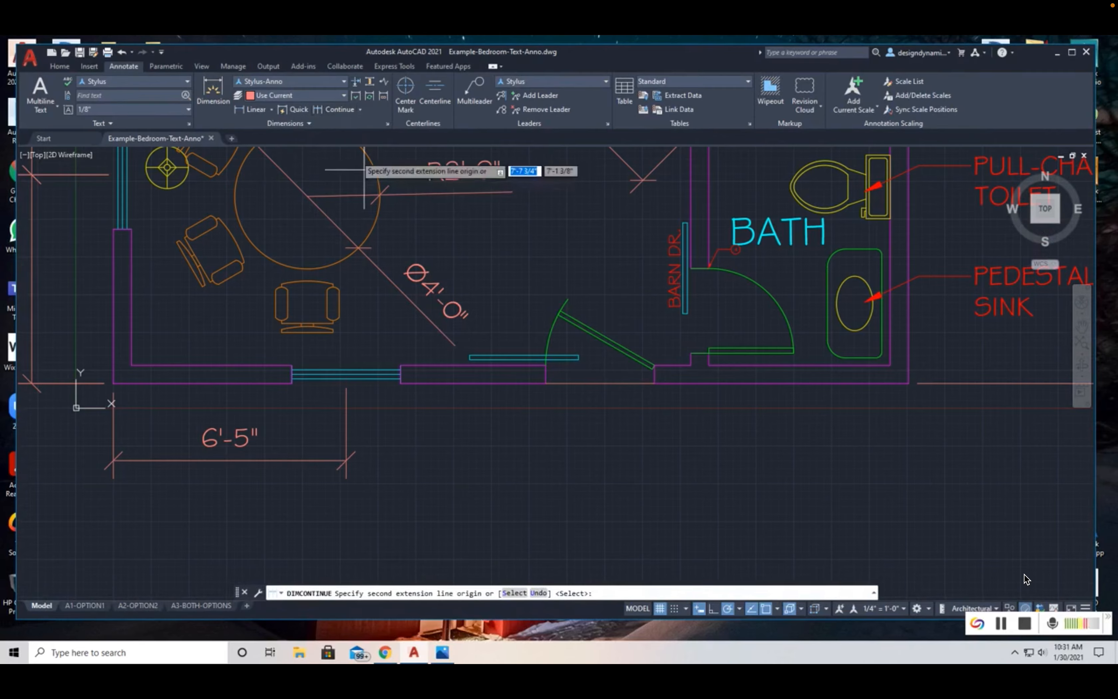
scroll(464, 344, "down", 3)
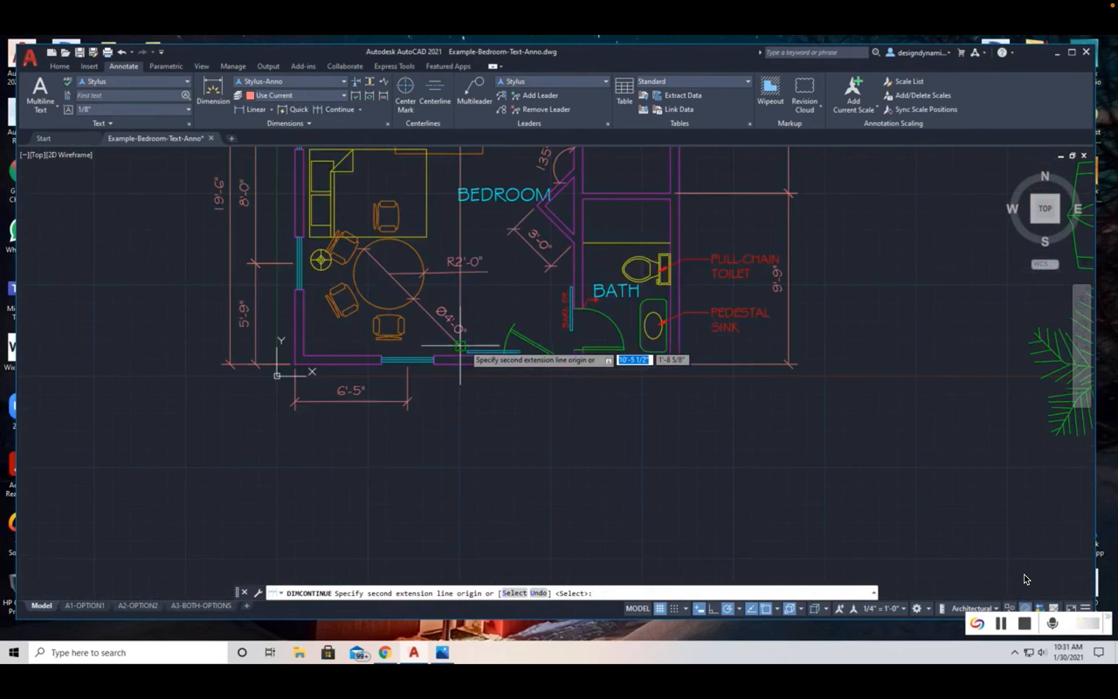
middle_click_drag(509, 233, 481, 408)
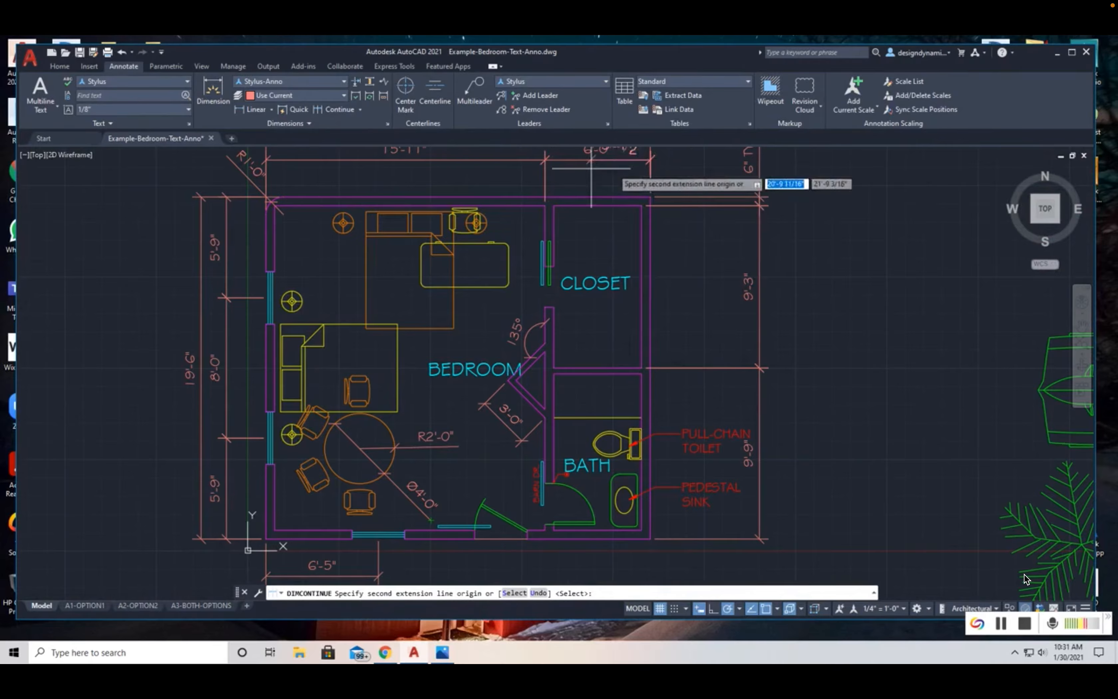
middle_click_drag(623, 171, 604, 232)
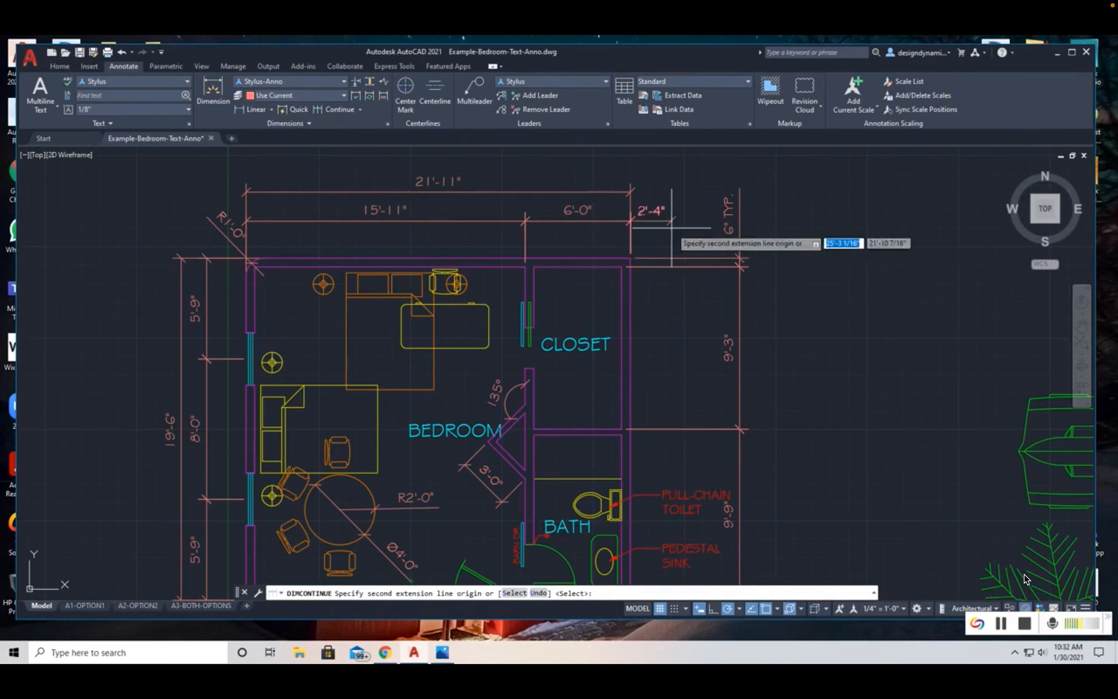
middle_click_drag(594, 550, 632, 321)
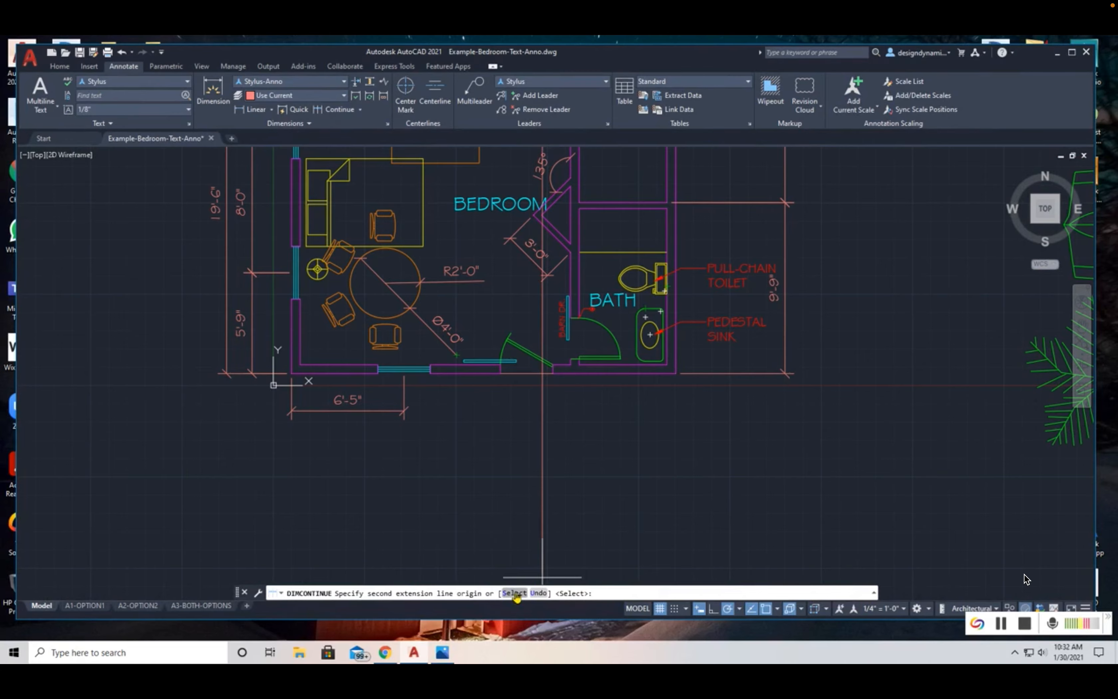
type("S")
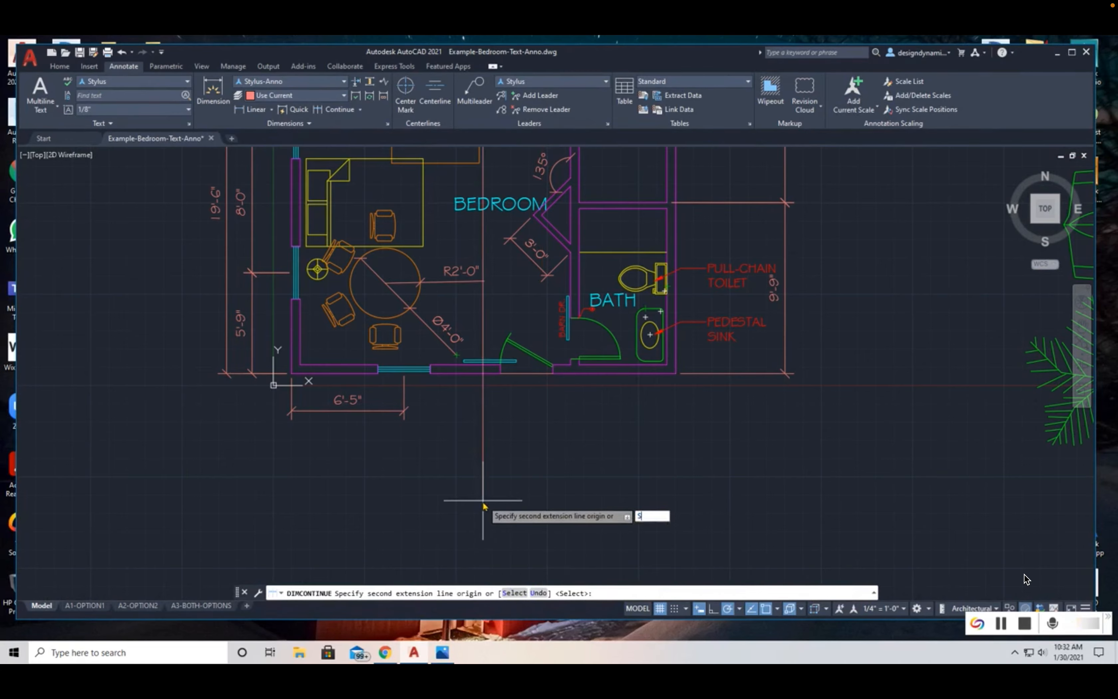
key("Return")
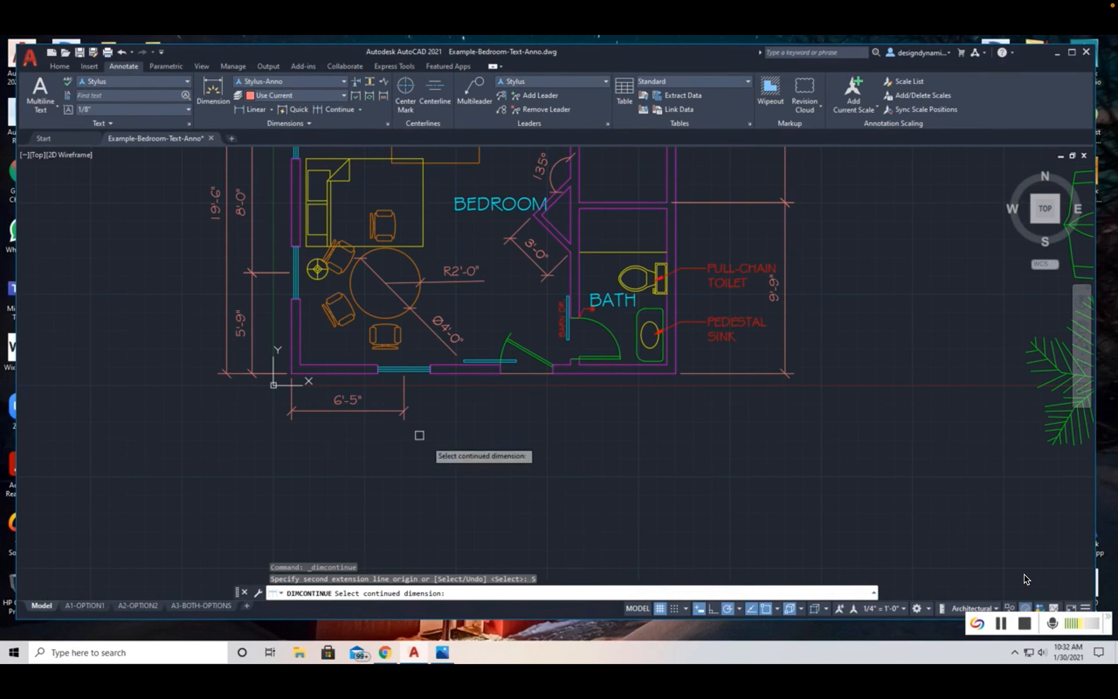
left_click(356, 401)
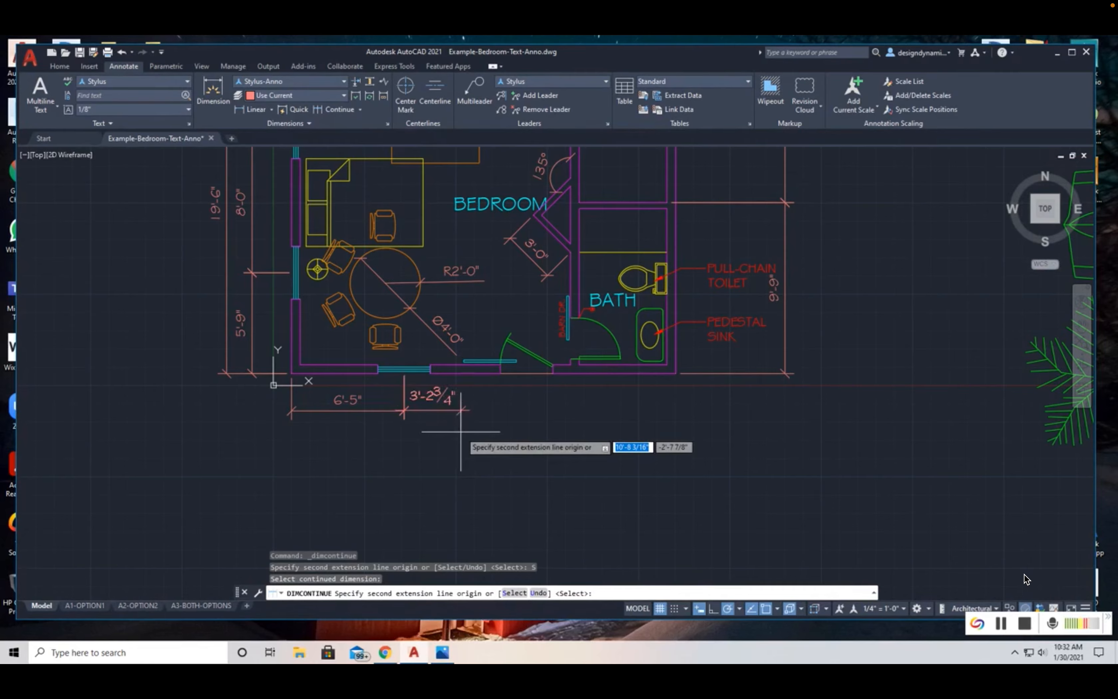
scroll(460, 431, "up", 2)
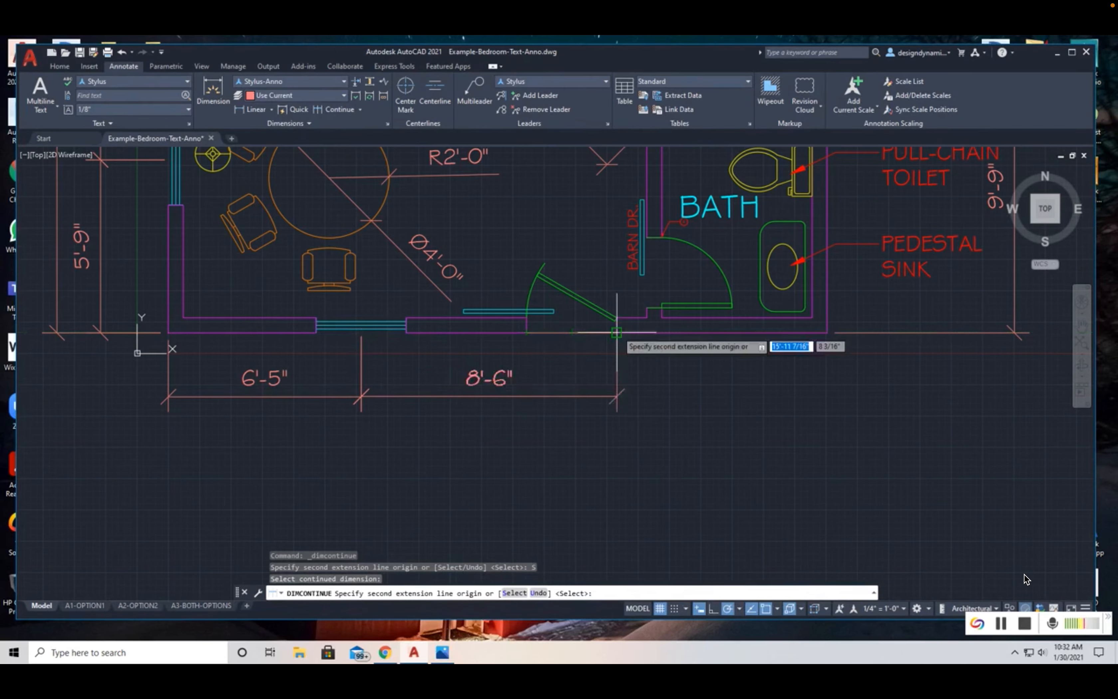
left_click(572, 332)
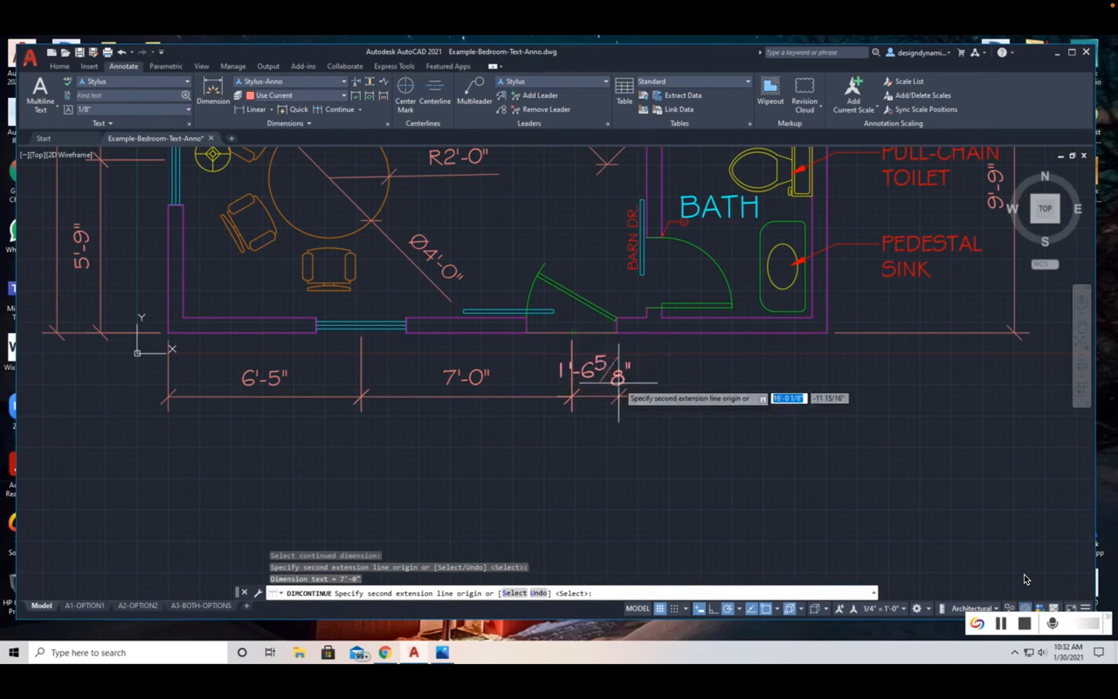
Step: Extend the bottom dimension chain to the bath-side face of the bedroom partition and on to the lower-right outer wall corner
middle_click_drag(646, 381, 549, 461)
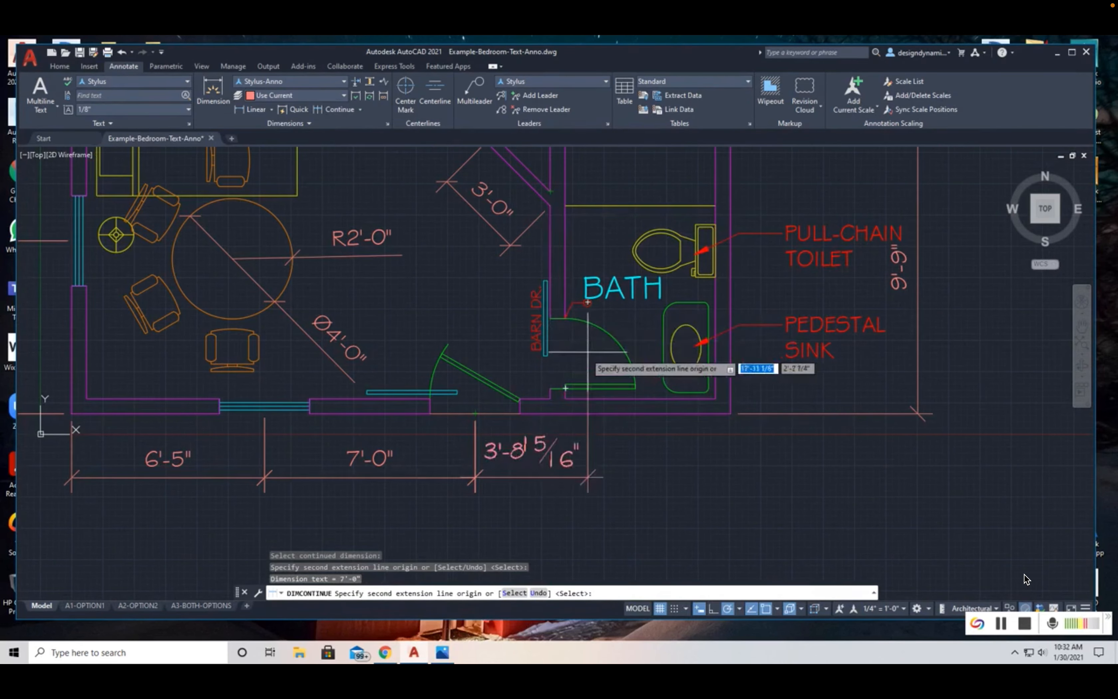
scroll(590, 352, "down", 3)
middle_click_drag(603, 247, 585, 407)
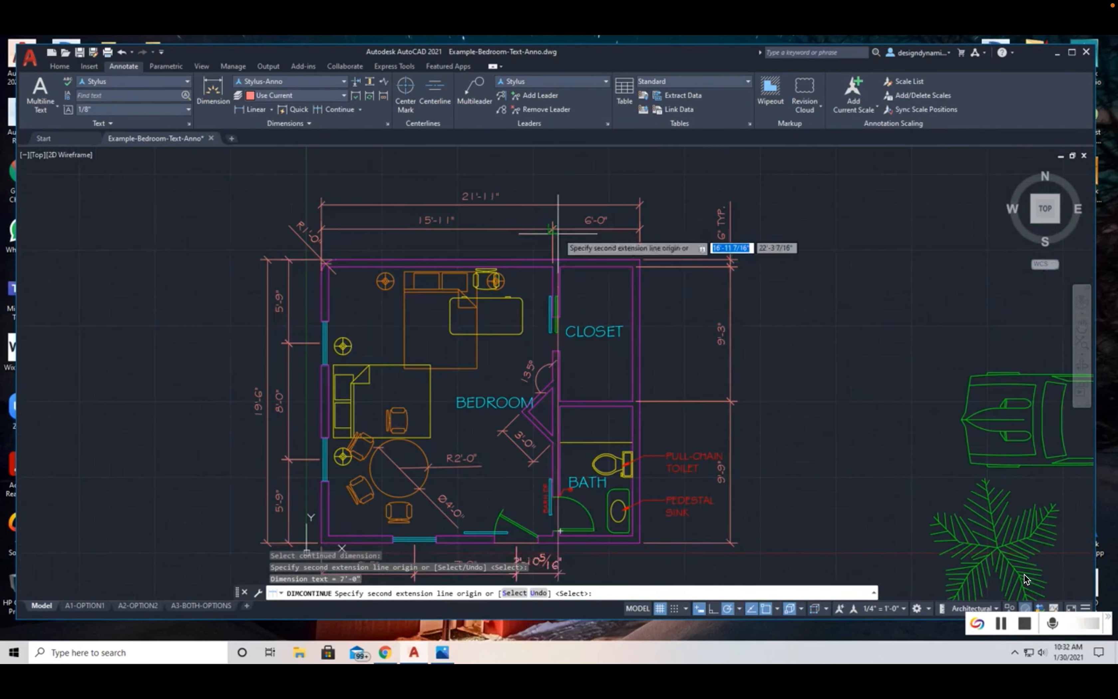
middle_click_drag(551, 332, 538, 148)
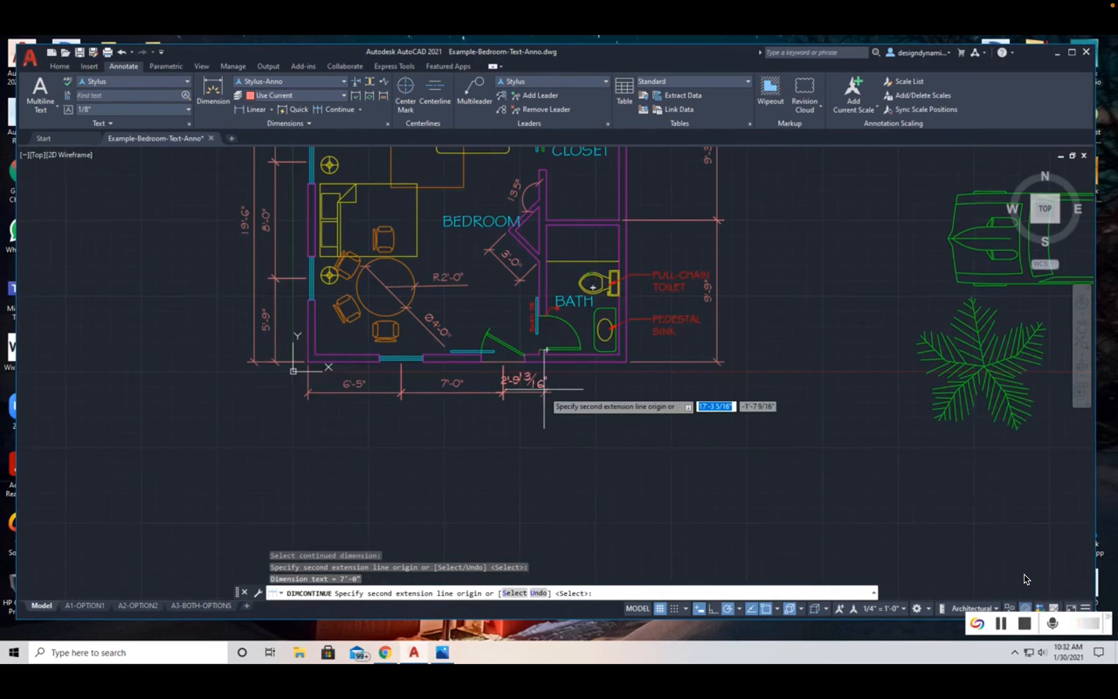
scroll(545, 386, "up", 2)
scroll(545, 386, "up", 1)
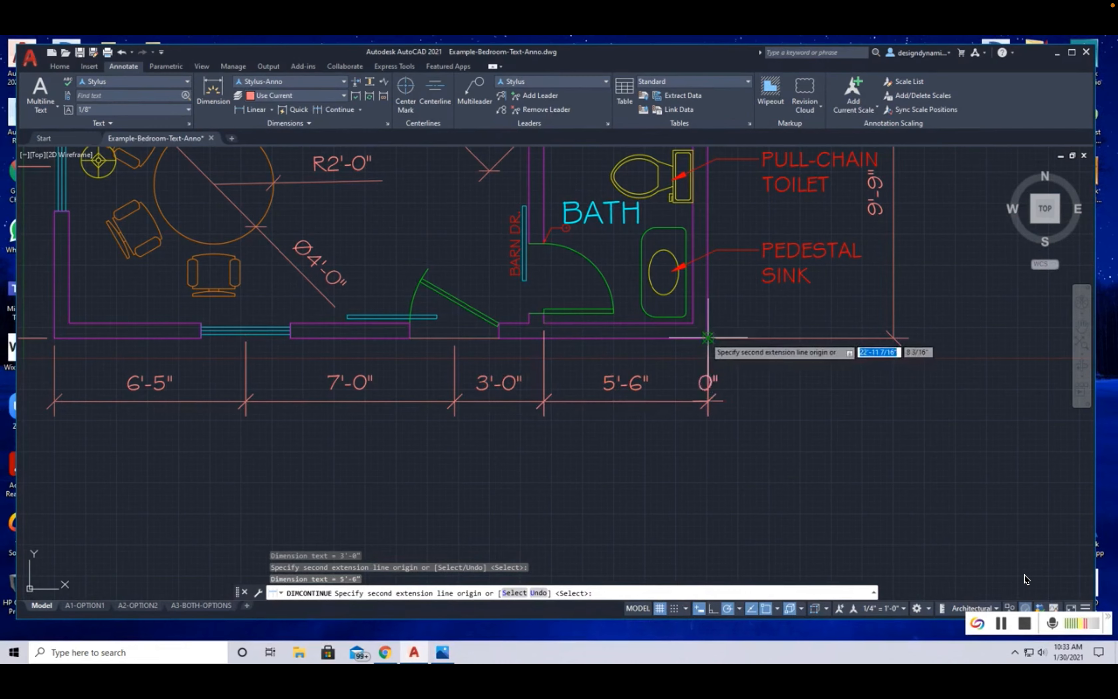
key("Return")
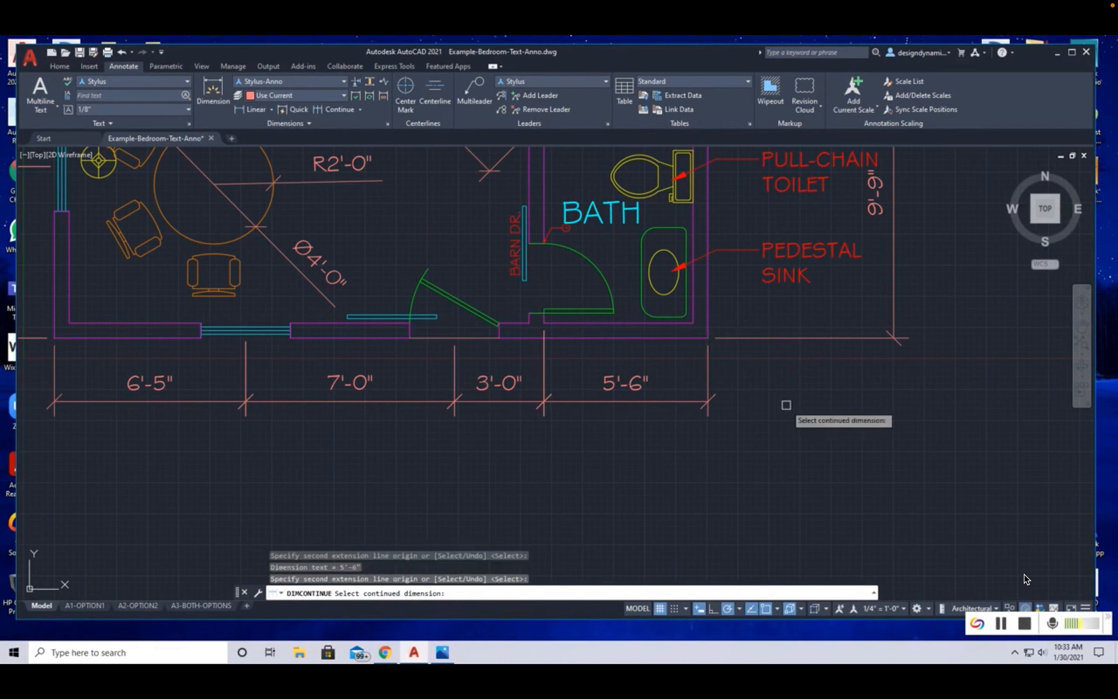
key("Return")
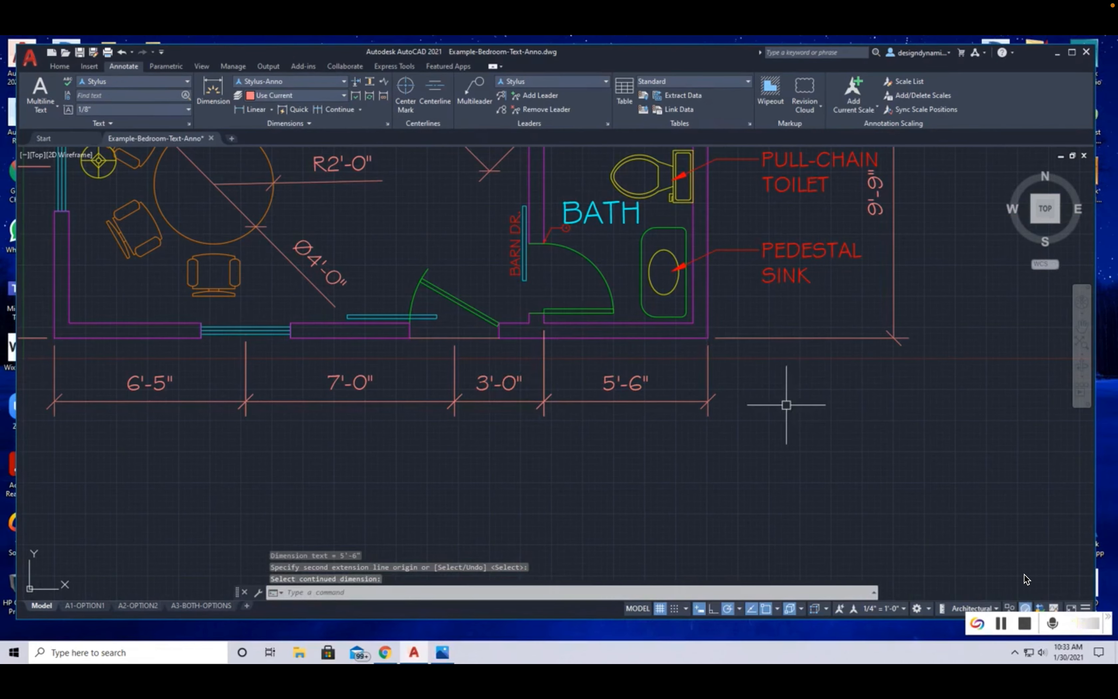
scroll(786, 405, "down", 3)
middle_click_drag(786, 319, 765, 462)
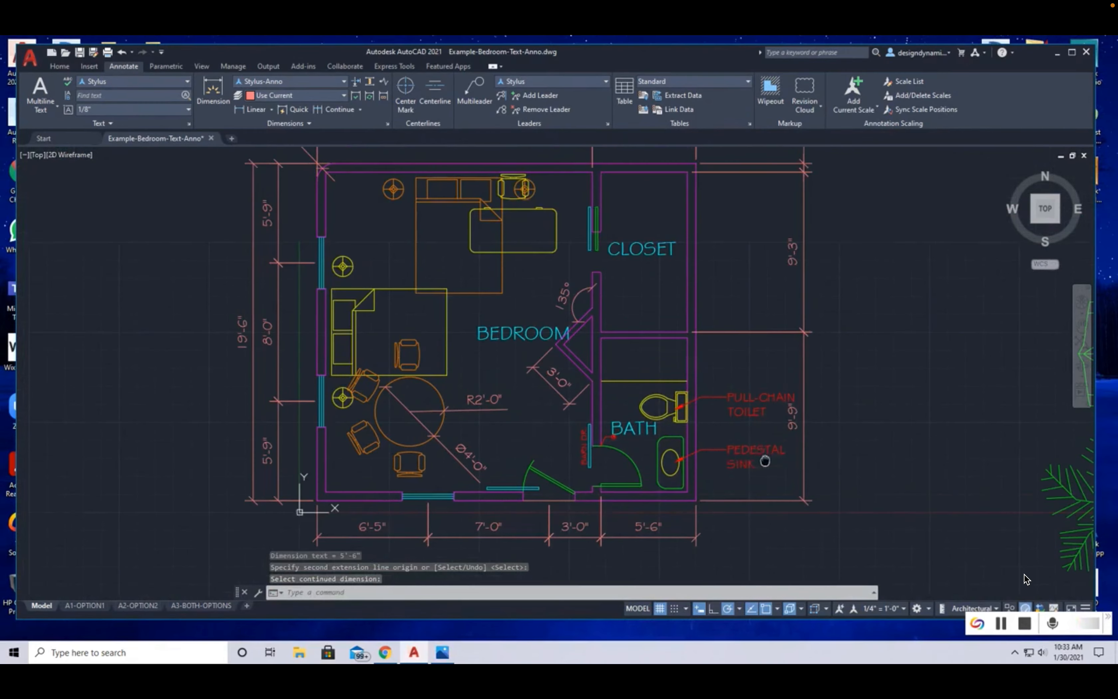
left_click(1000, 626)
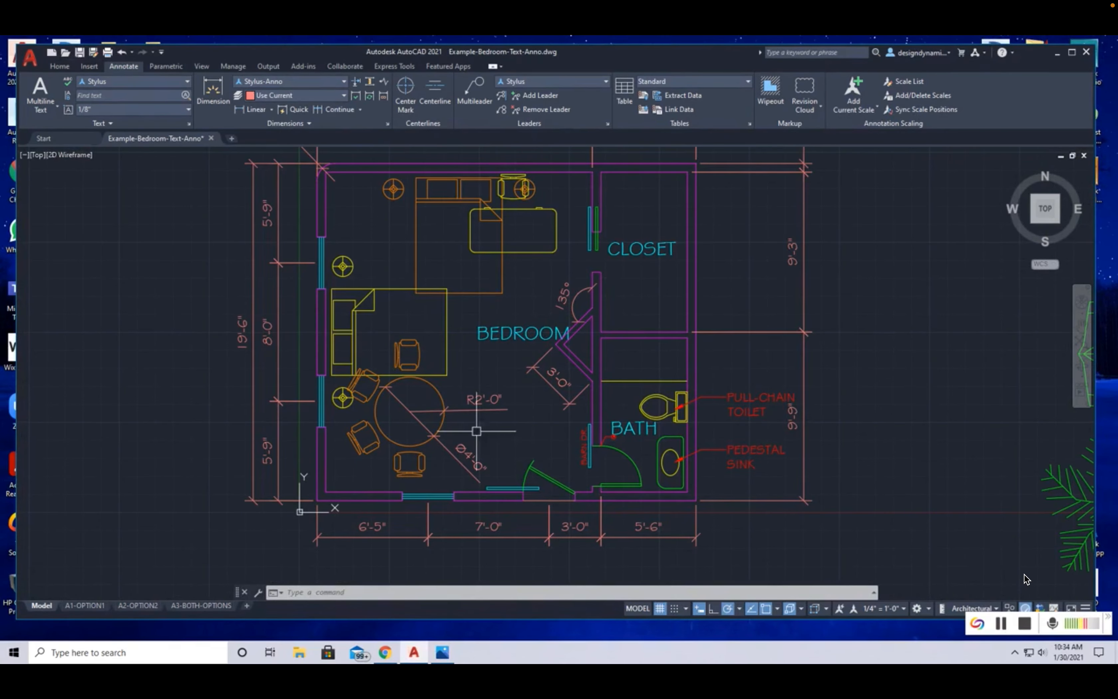
scroll(558, 421, "down", 3)
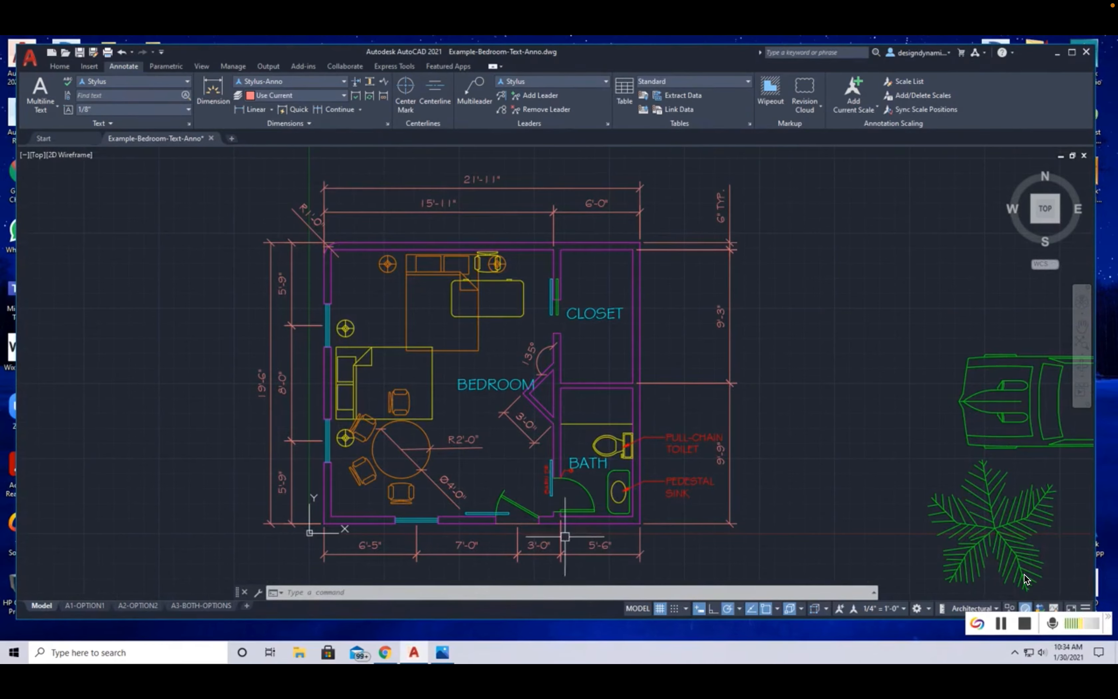
mouse_move(79, 610)
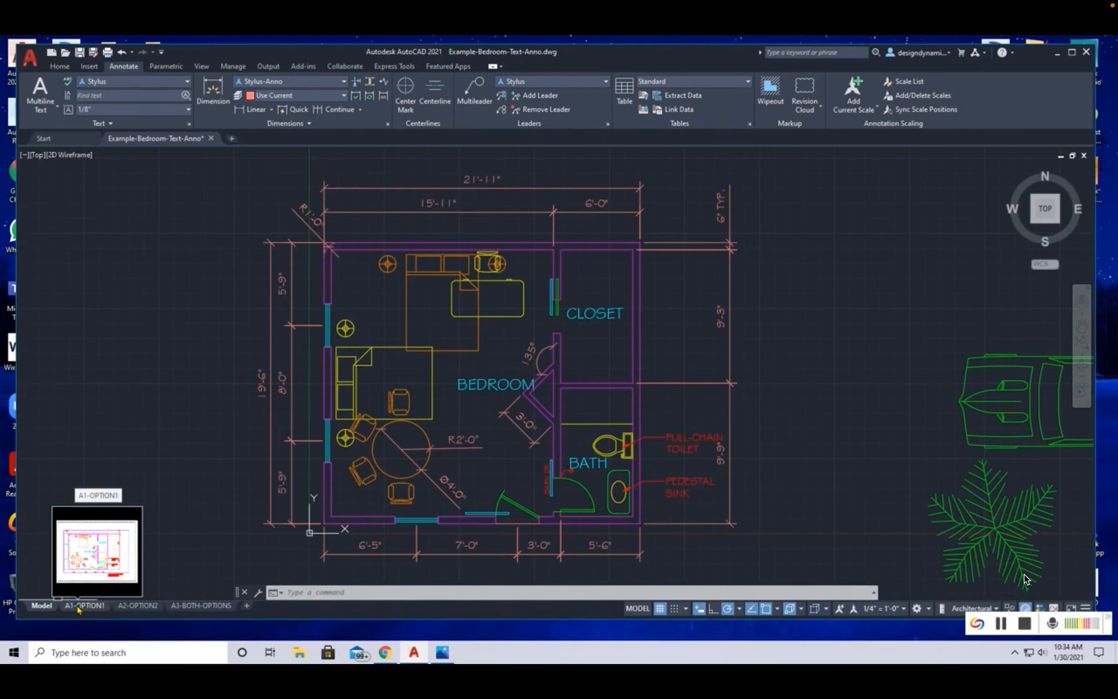
Step: In the A1-OPTION1 layout, stretch the viewport's upper-left corner diagonally outward, about 15/16", to take in the dimensions left of the plan
left_click(78, 609)
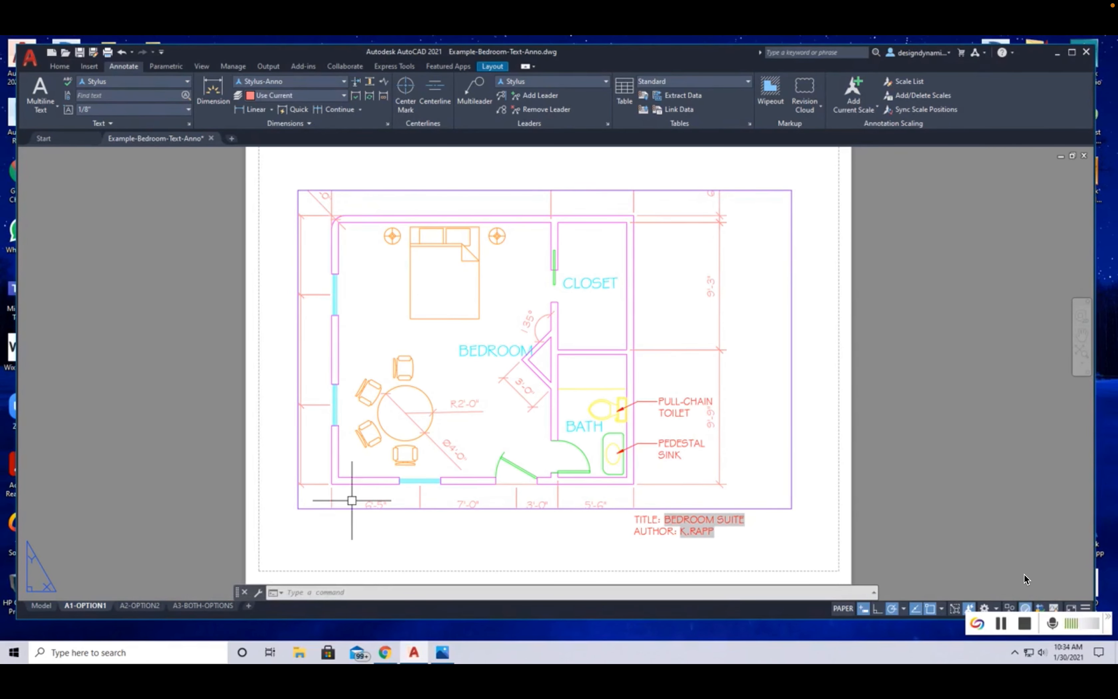
scroll(352, 501, "down", 1)
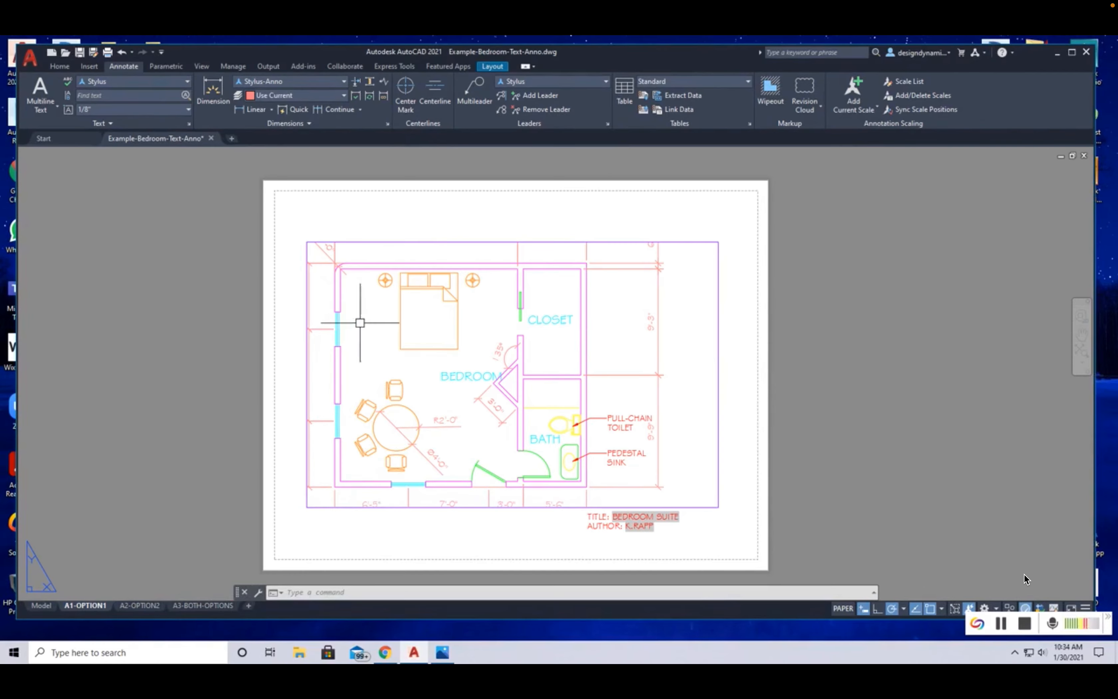
left_click(395, 243)
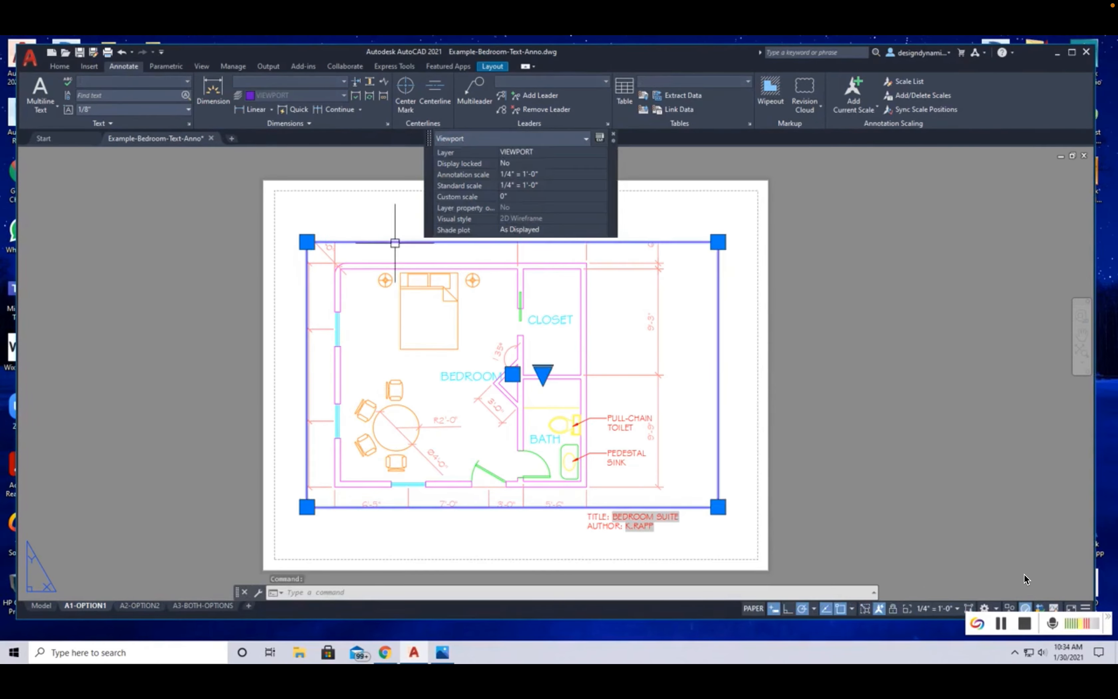
left_click(307, 241)
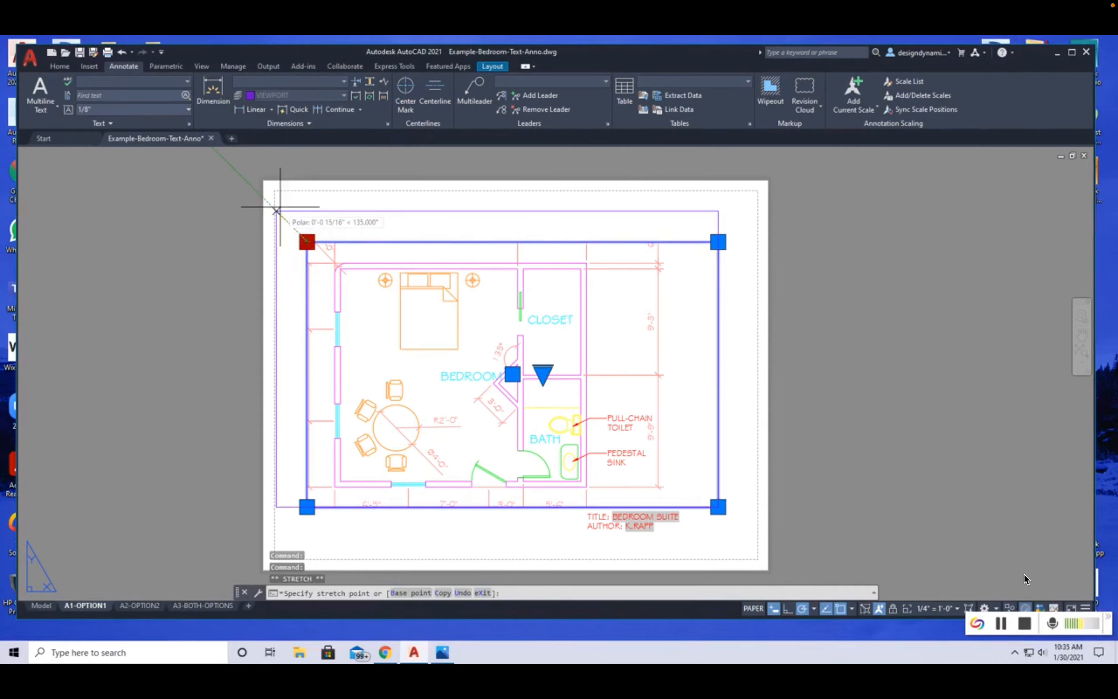
left_click(276, 210)
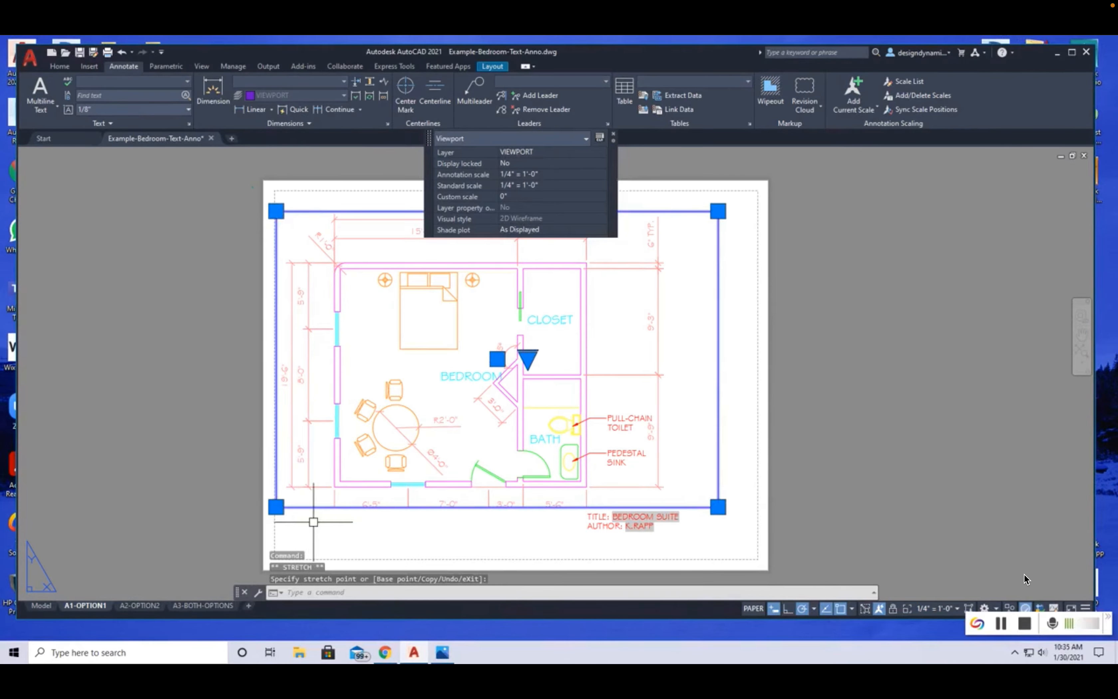
Step: Stretch the viewport's upper edge up and its lower edge down to enclose the dimension chains above and below the plan
middle_click_drag(774, 387, 701, 406)
left_click_drag(613, 176, 1035, 216)
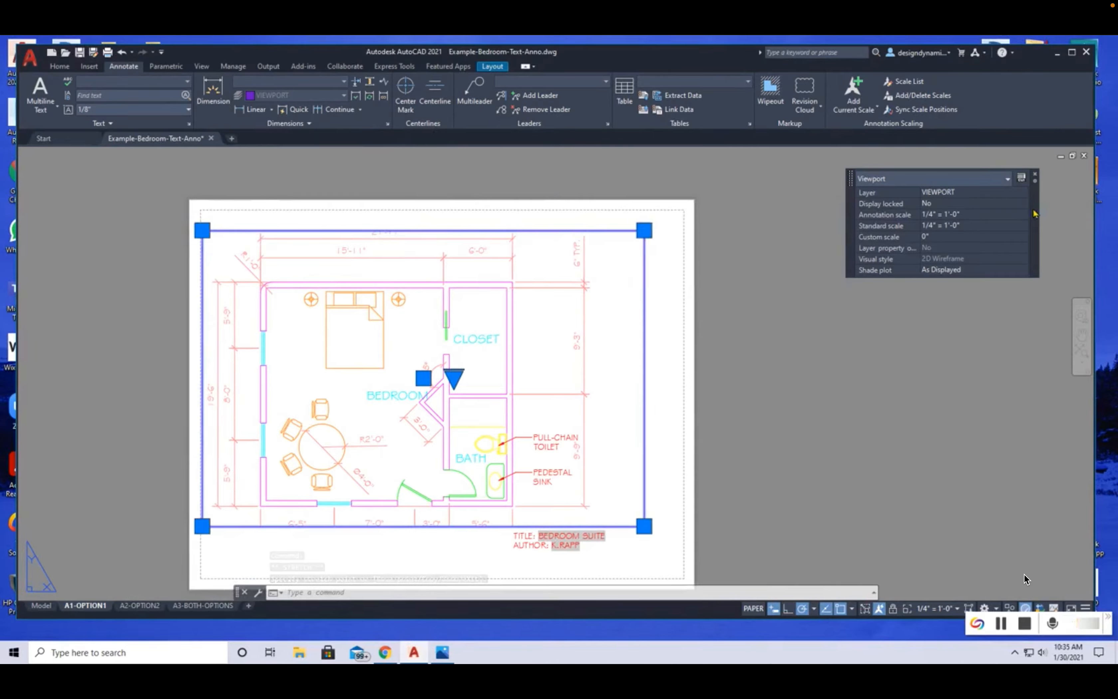
middle_click_drag(766, 484, 782, 458)
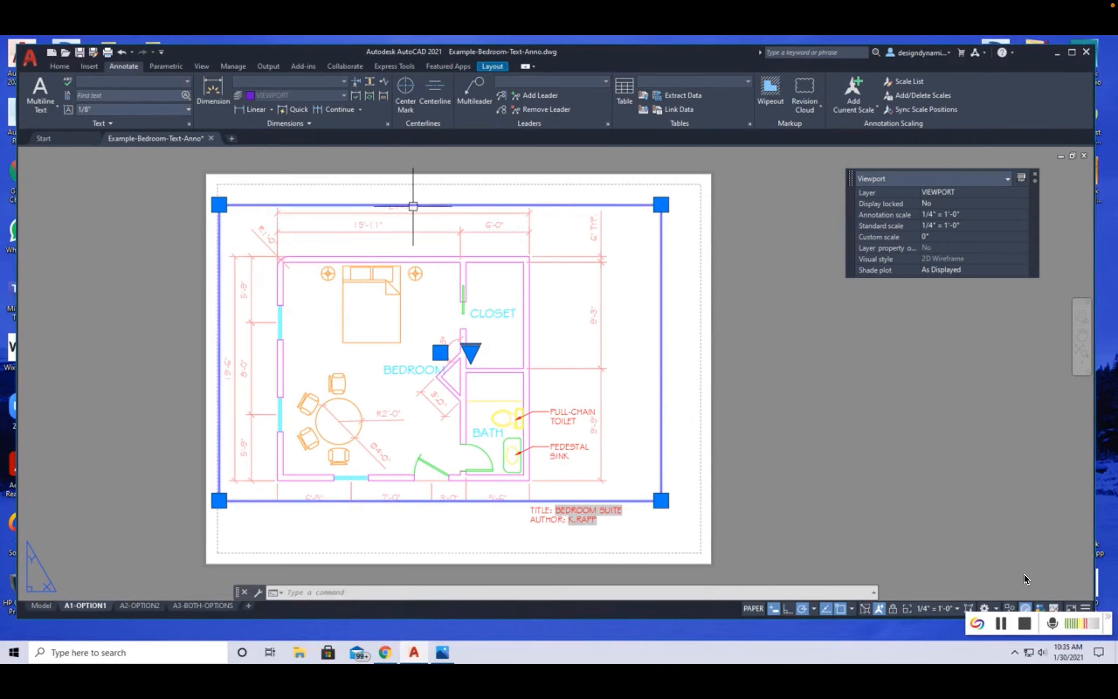
left_click(661, 205)
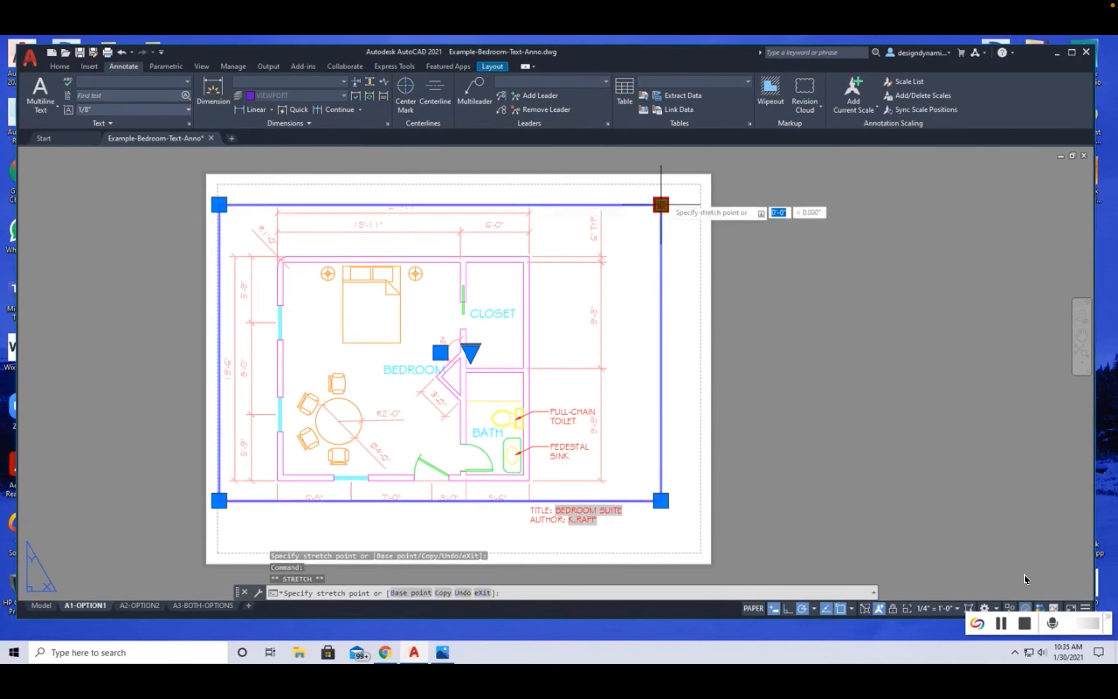
left_click(660, 193)
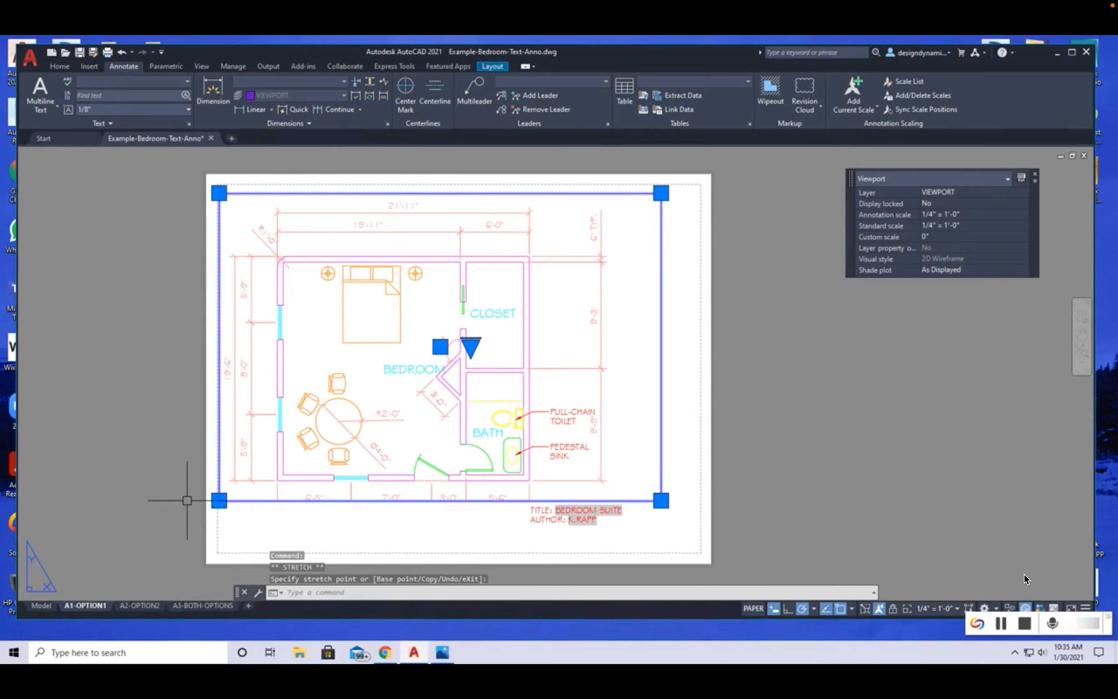
left_click(661, 500)
left_click(661, 528)
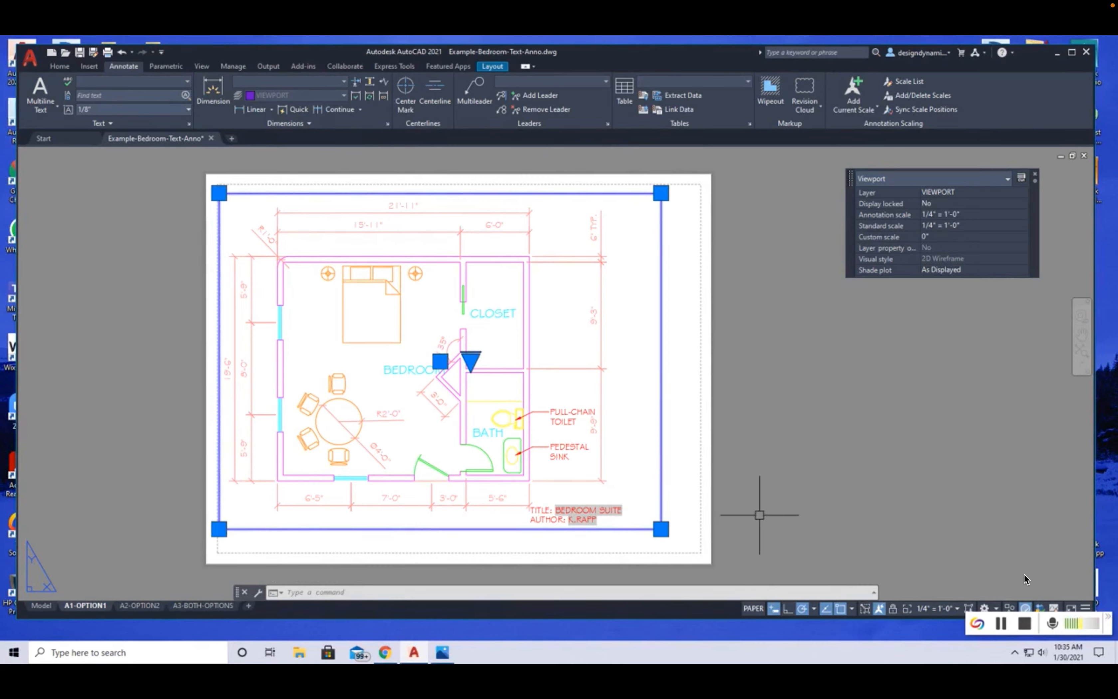
key("Escape")
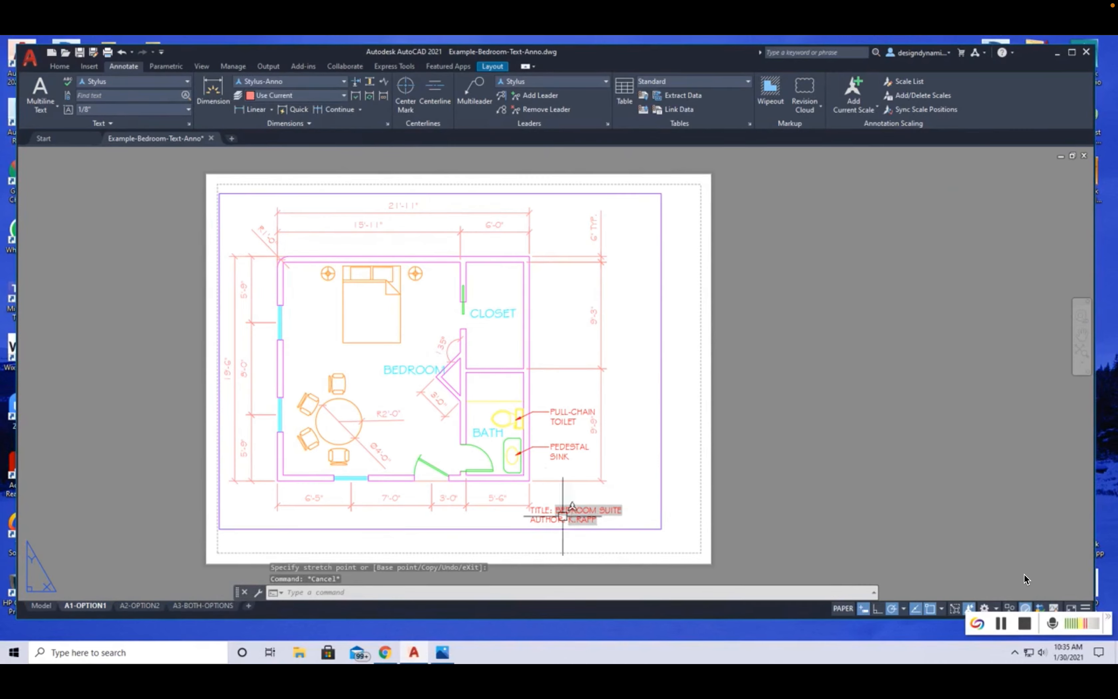
Step: Move the title and author text straight down to below the viewport's lower border, inside the printable area
left_click(582, 511)
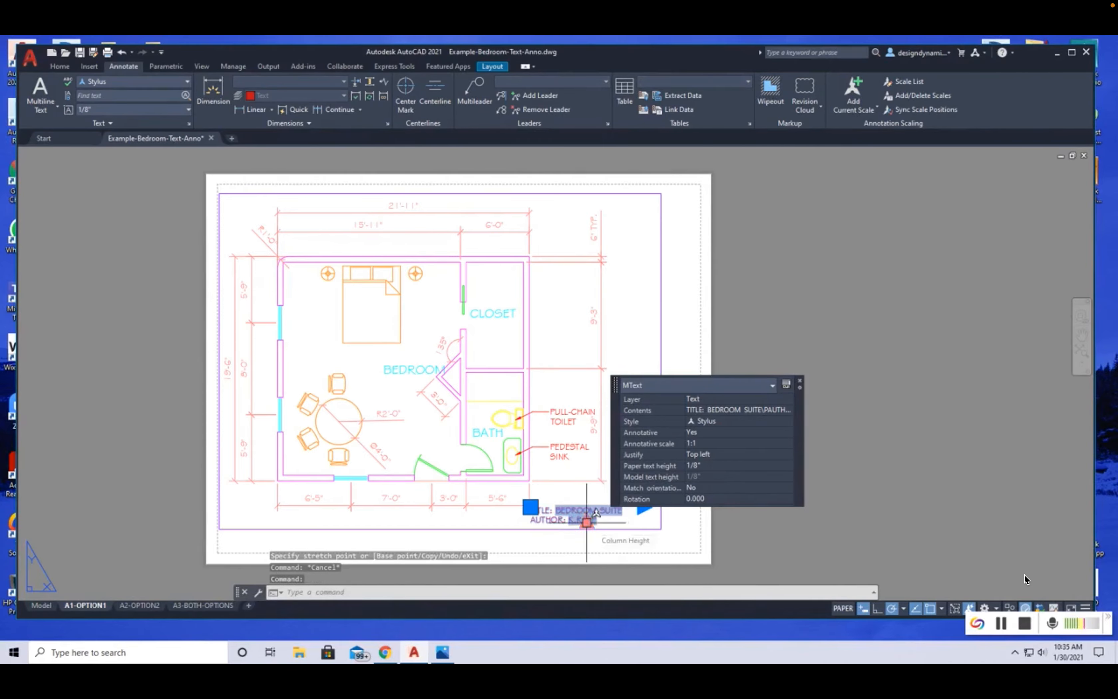
left_click(531, 507)
scroll(523, 538, "up", 2)
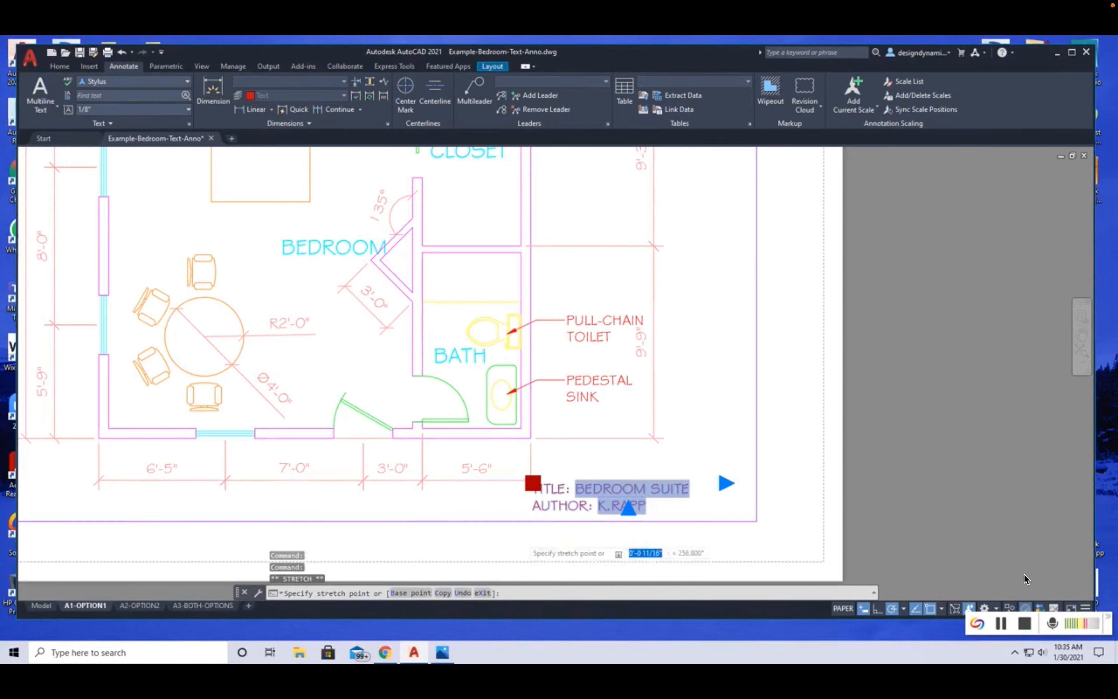
left_click(532, 532)
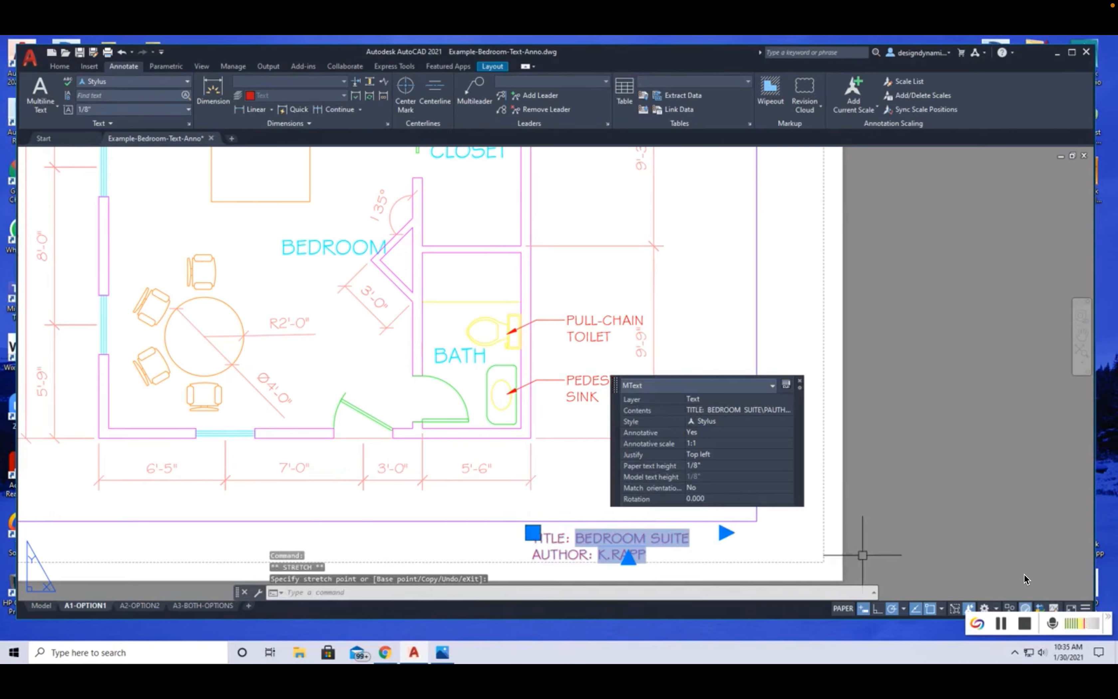
key("Escape")
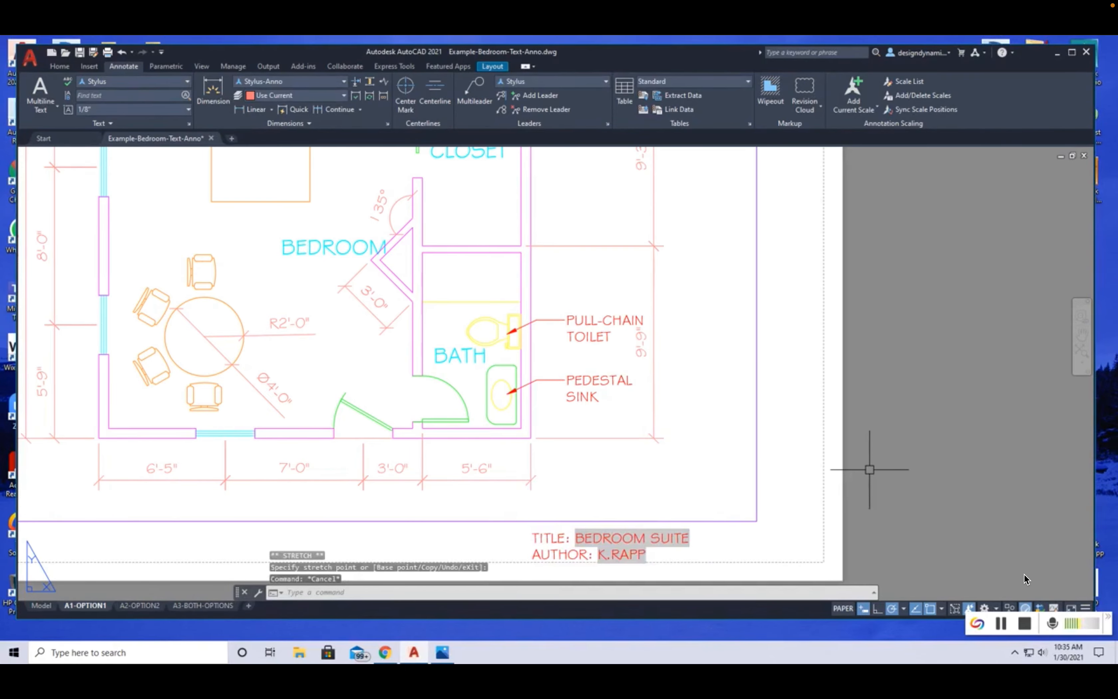
Step: Review the dimensioned plans in the A2-OPTION2 and A3-BOTH-OPTIONS layouts, and return to A2-OPTION2
scroll(870, 470, "down", 2)
scroll(869, 469, "down", 1)
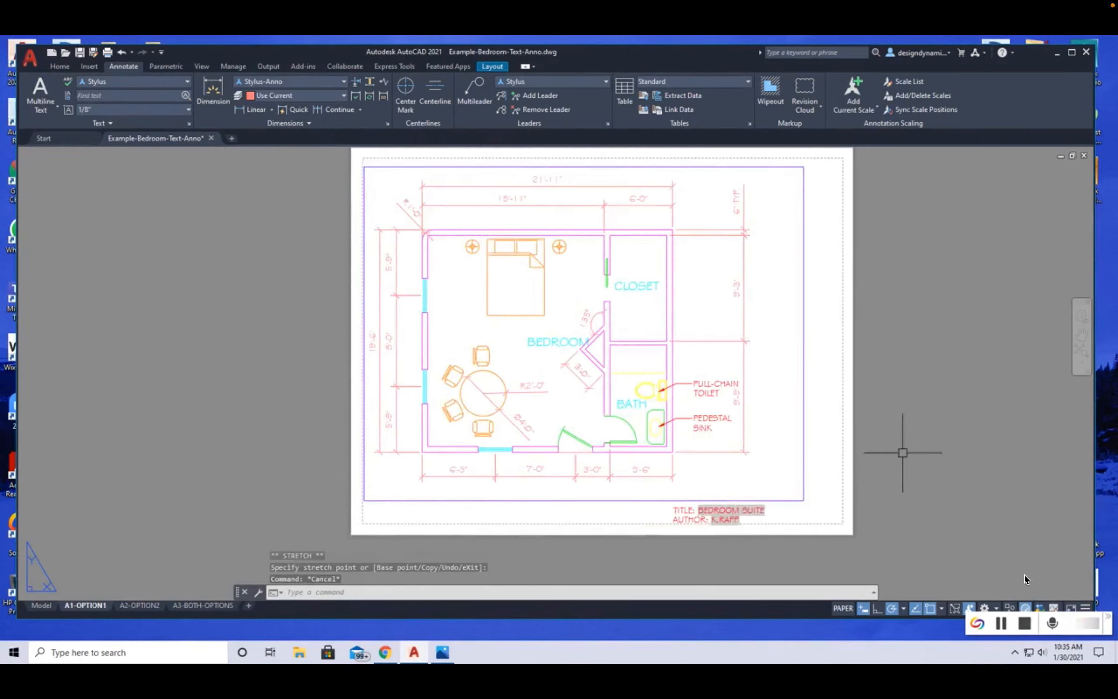
middle_click_drag(918, 443, 756, 465)
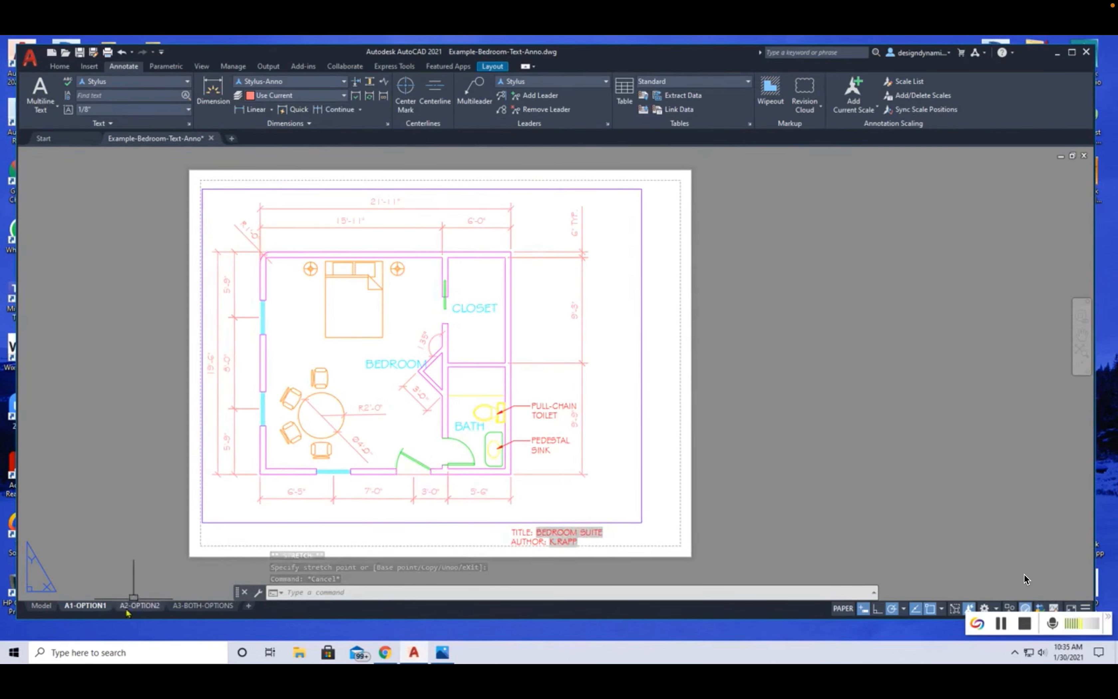
left_click(139, 605)
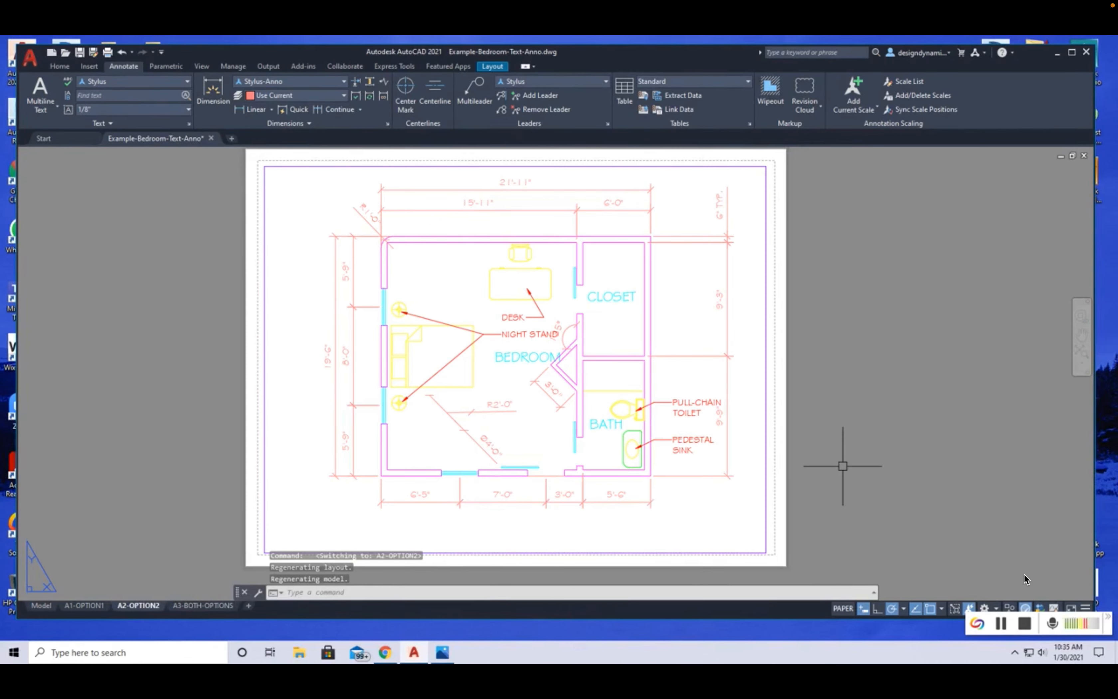
left_click(202, 606)
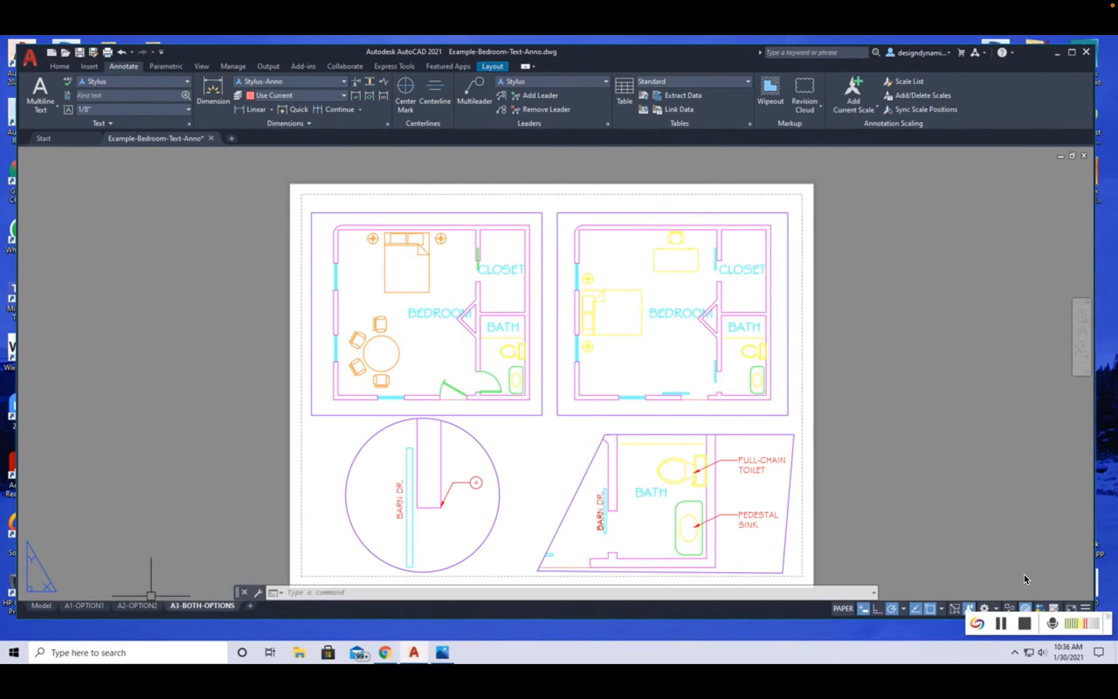
left_click(137, 606)
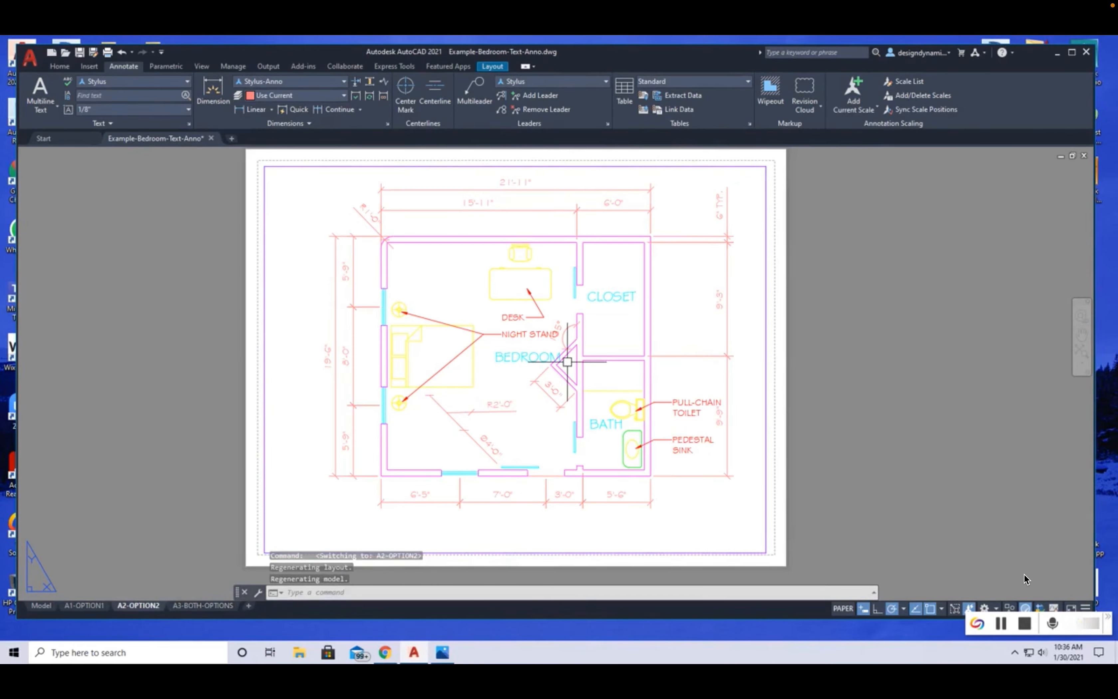
Step: Move the NIGHT STAND multileader text straight up about 5/16" onto the DESK label's line, away from the 135° angle dimension
scroll(568, 363, "up", 3)
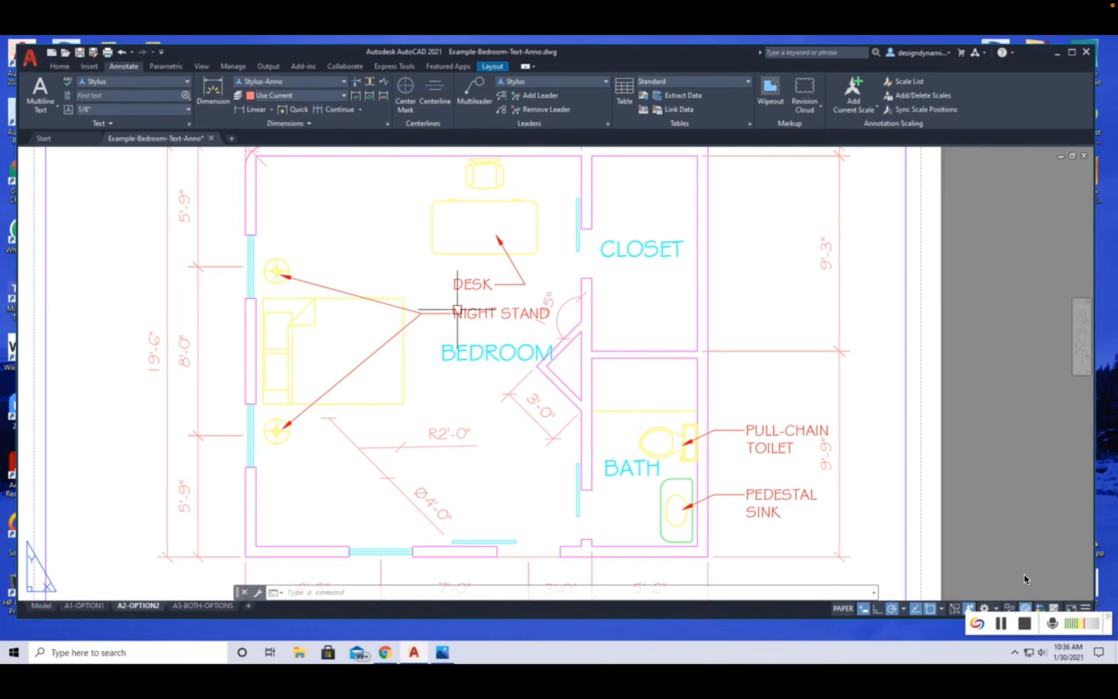
scroll(486, 292, "up", 3)
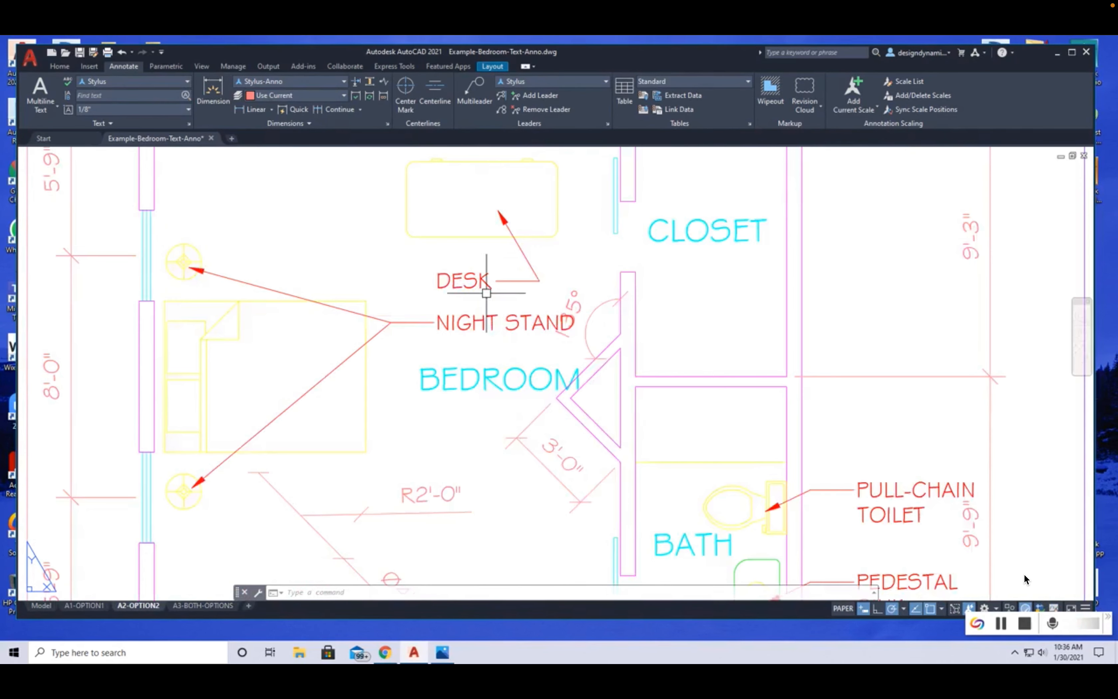
left_click(463, 328)
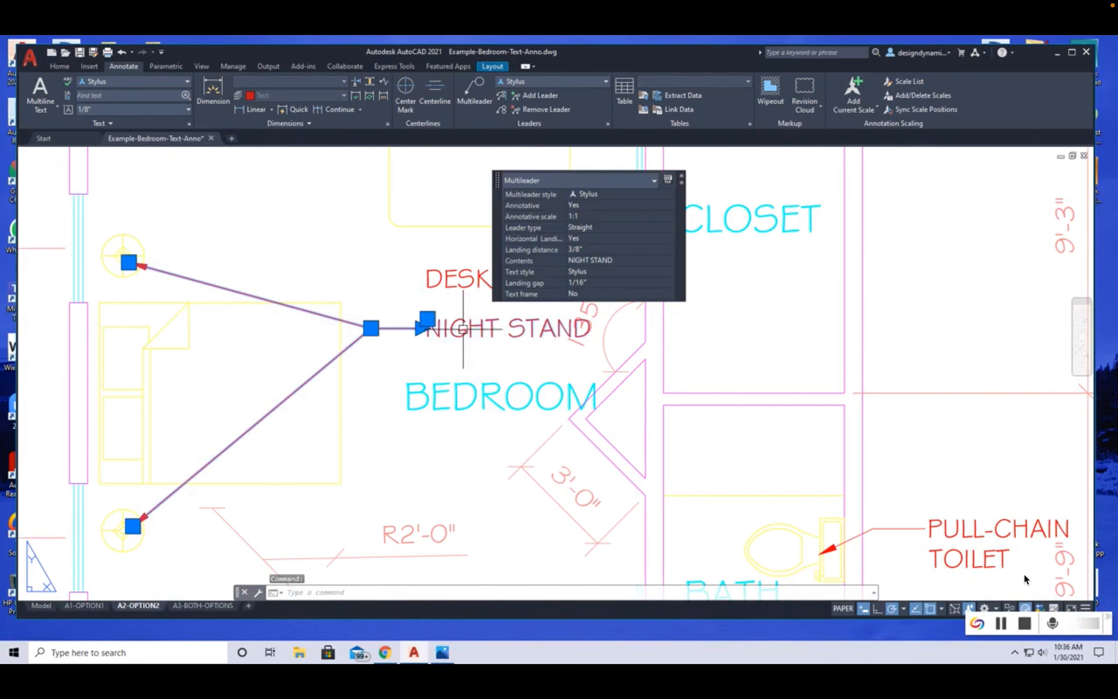
left_click(428, 318)
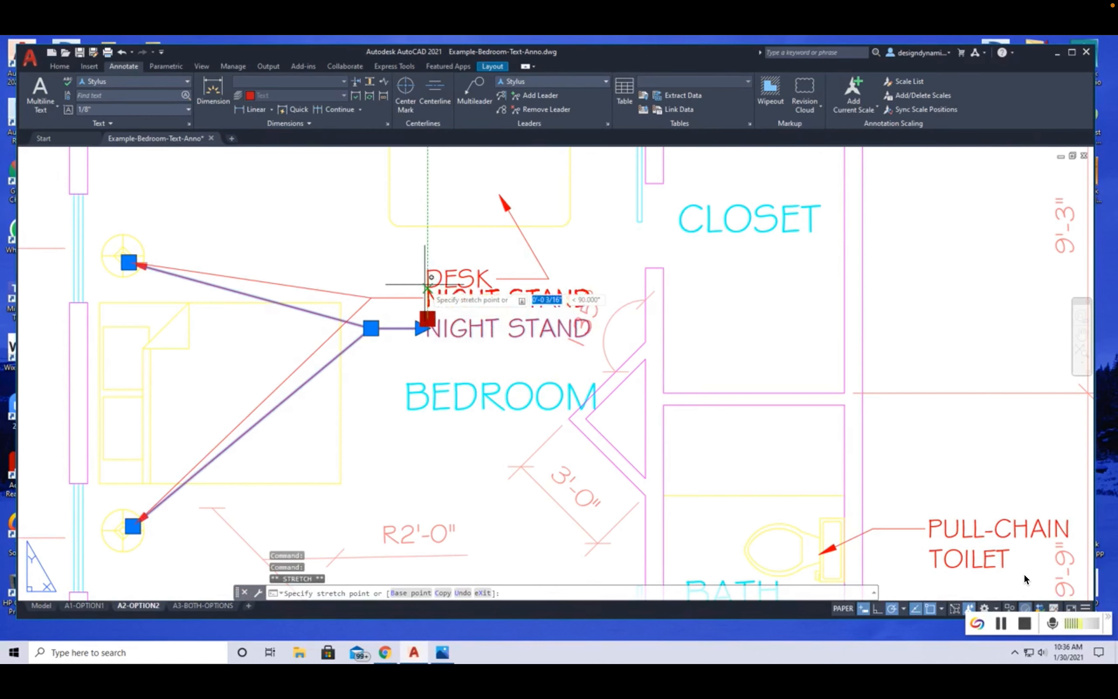
scroll(425, 279, "up", 3)
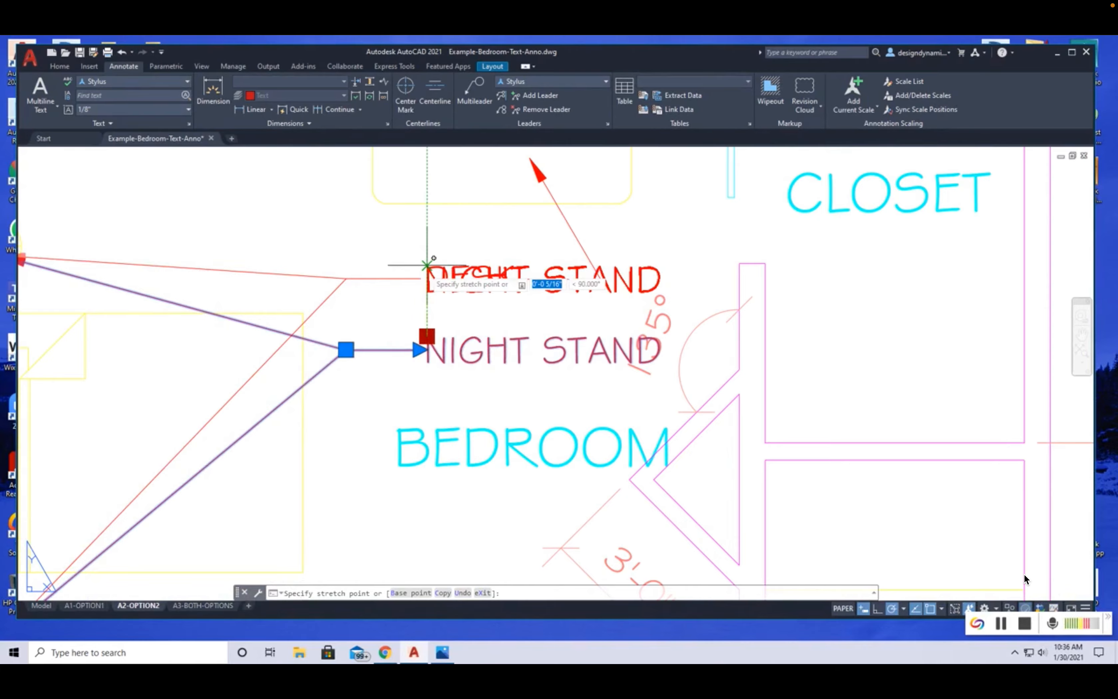
left_click(426, 265)
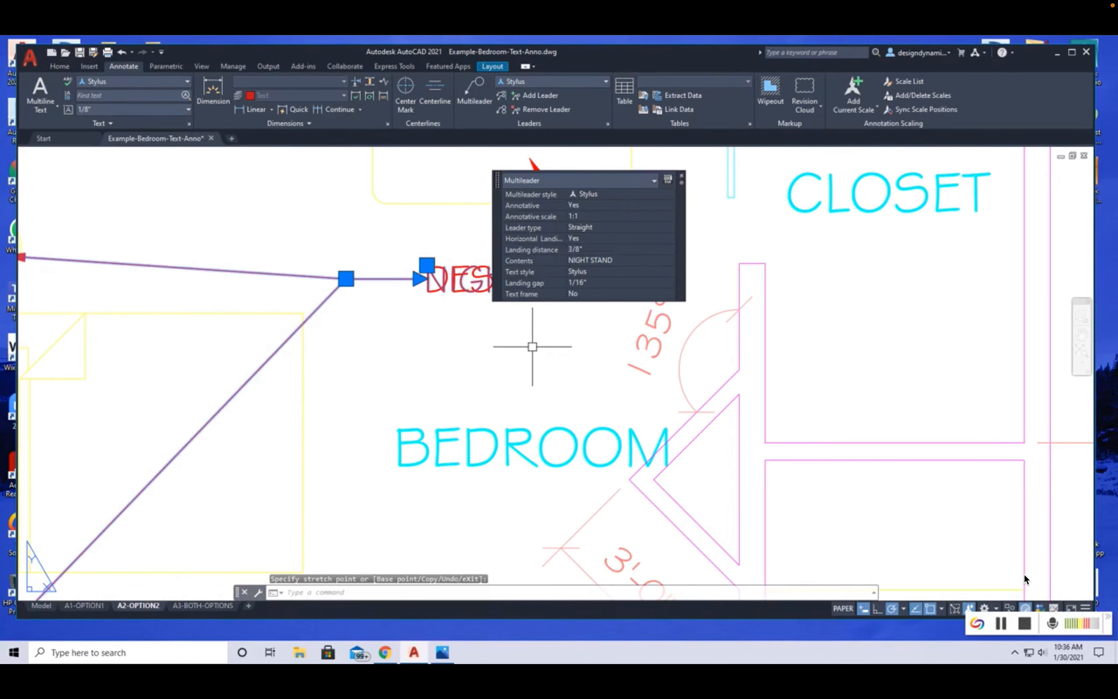
key("Escape")
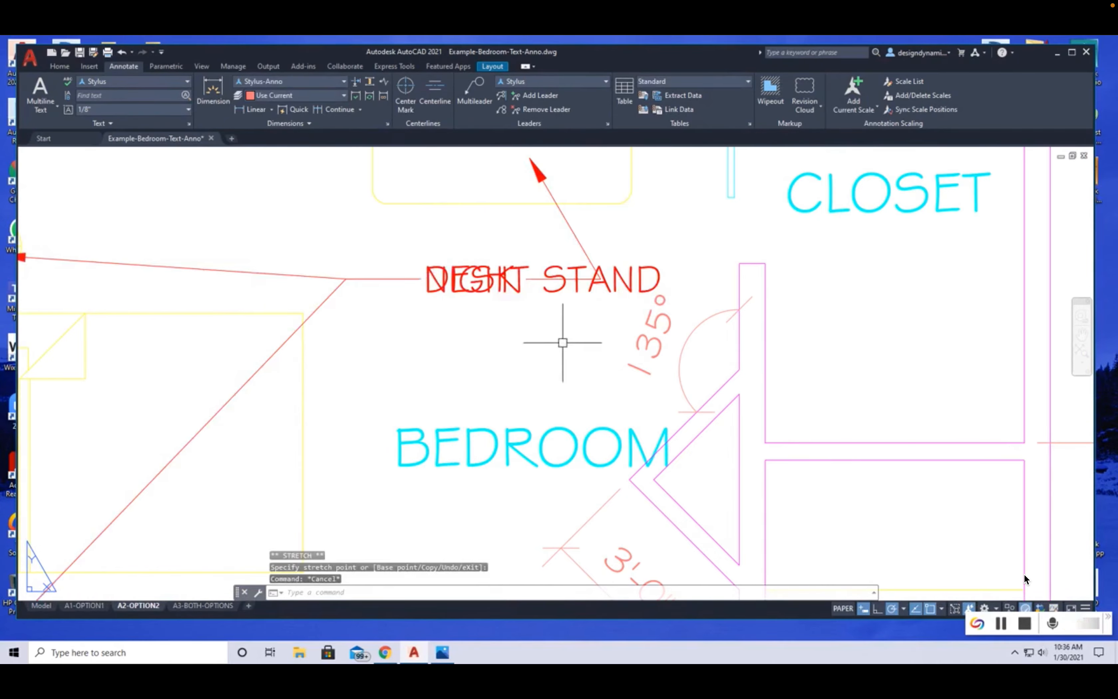
Step: Move the DESK multileader text straight up to sit just above the NIGHT STAND label
middle_click_drag(565, 340, 544, 417)
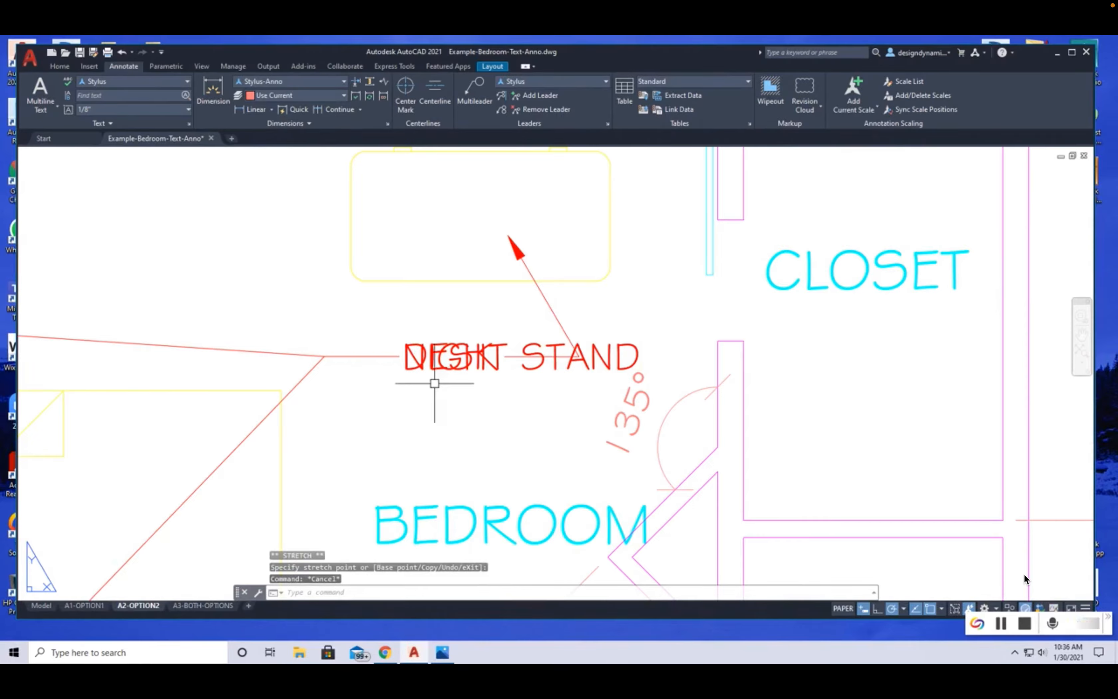
left_click(413, 346)
left_click(498, 343)
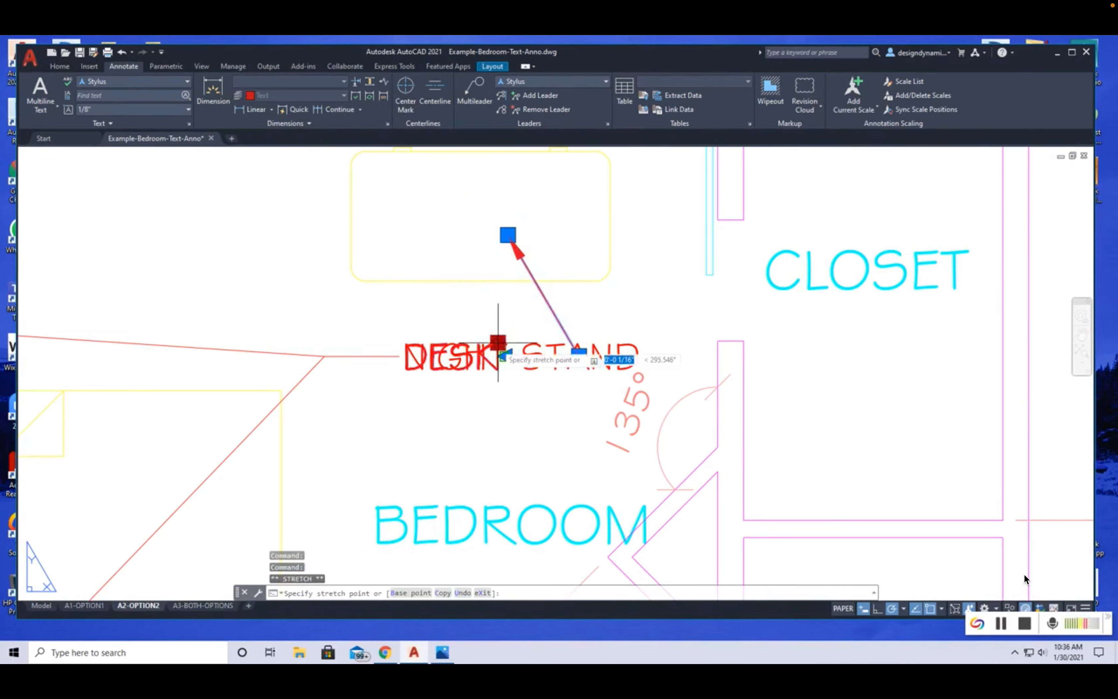
left_click(498, 299)
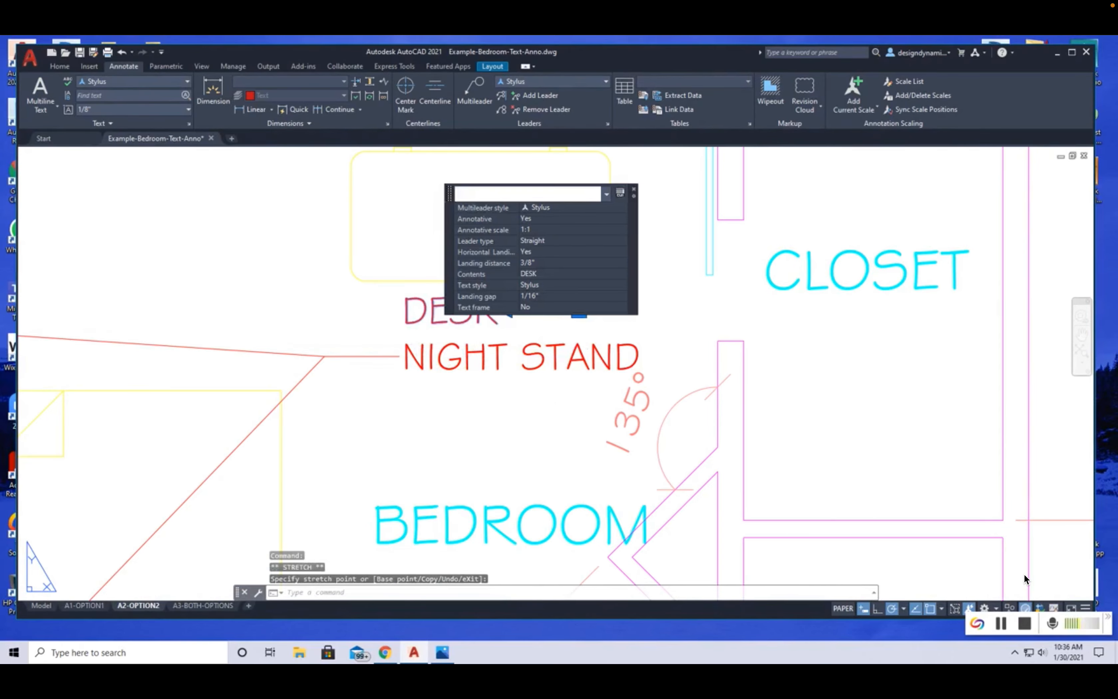
key("Escape")
Step: Reposition the DESK leader's arrowhead slightly up and to the right inside the desk outline
middle_click_drag(641, 371, 549, 402)
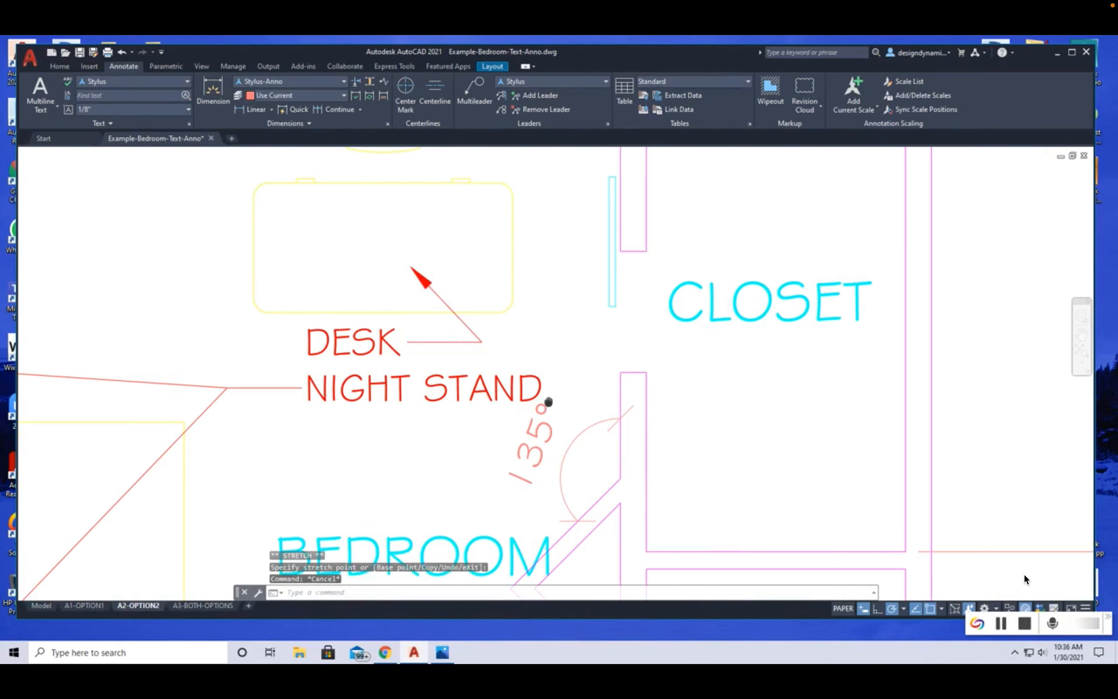
left_click(423, 276)
left_click(411, 267)
left_click(438, 250)
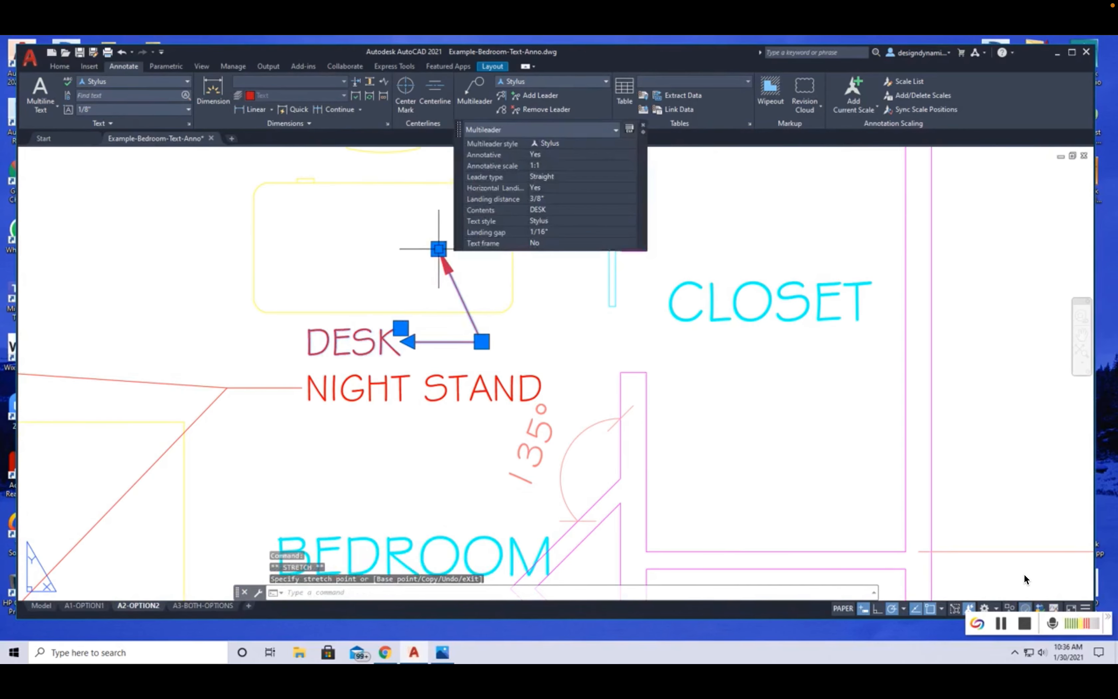
key("Escape")
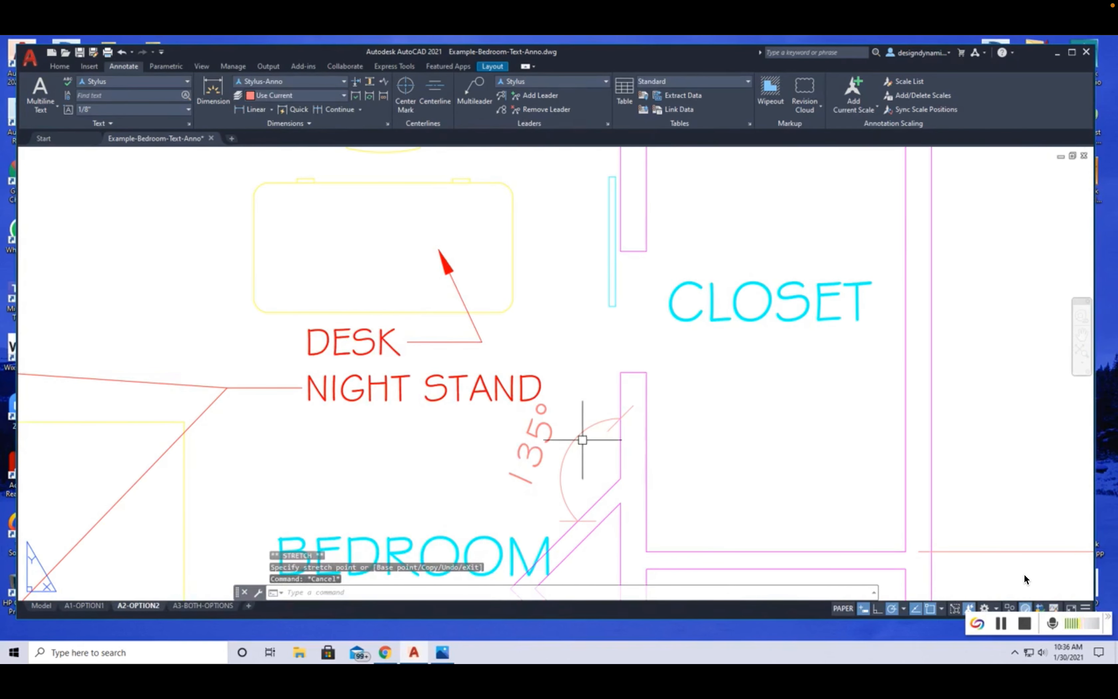
scroll(630, 435, "down", 5)
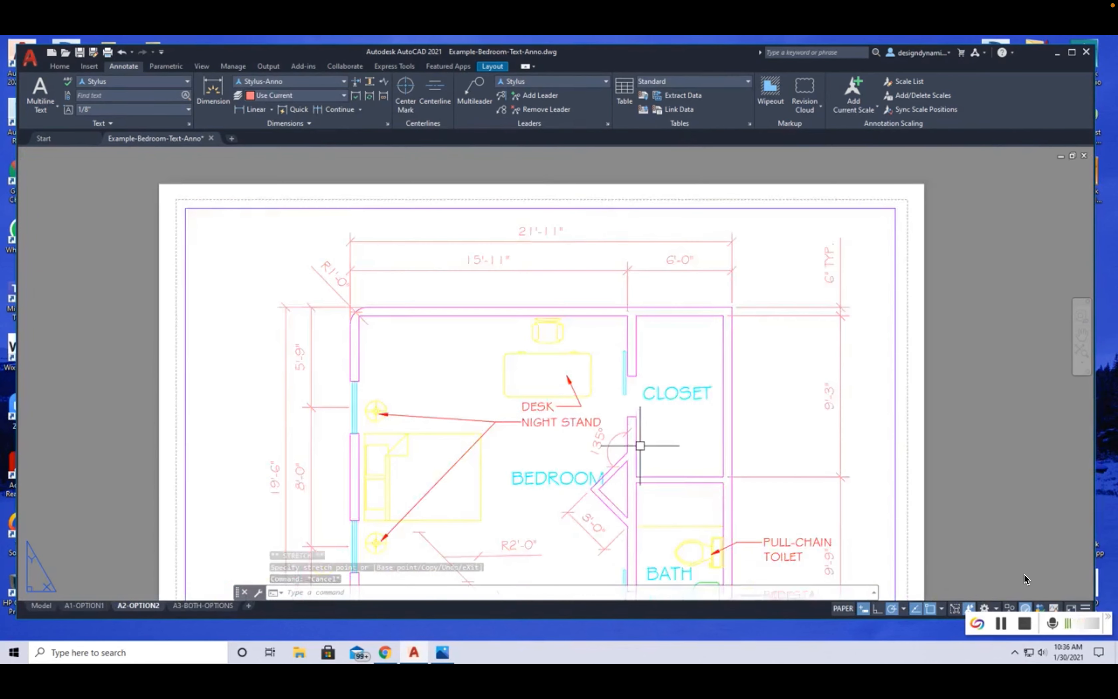
middle_click_drag(698, 499, 691, 412)
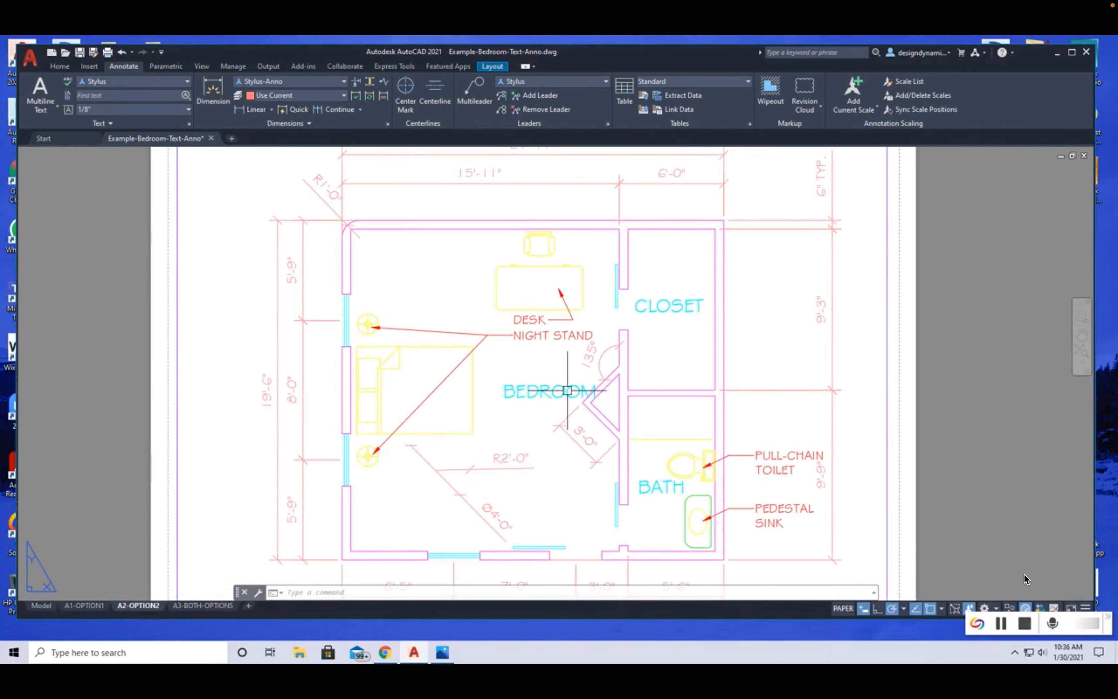
Step: In model space, move the 1/4"-scale BEDROOM label about 2'-1 1/2" up and left at 135°, clear of the angled wall
left_click(40, 606)
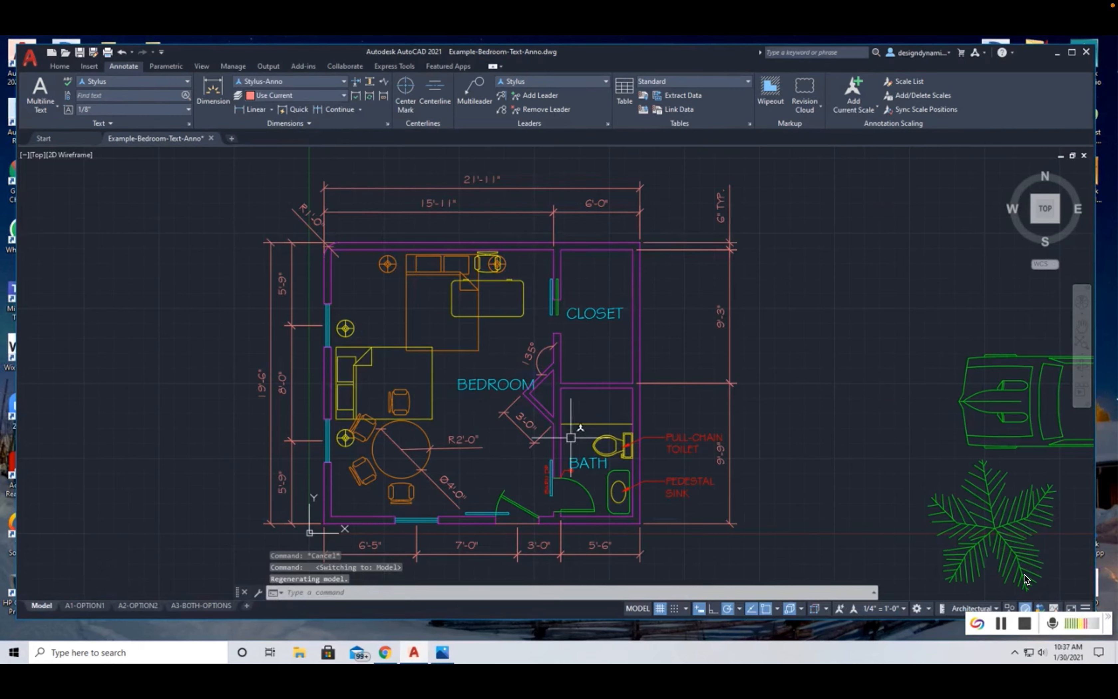
left_click(501, 383)
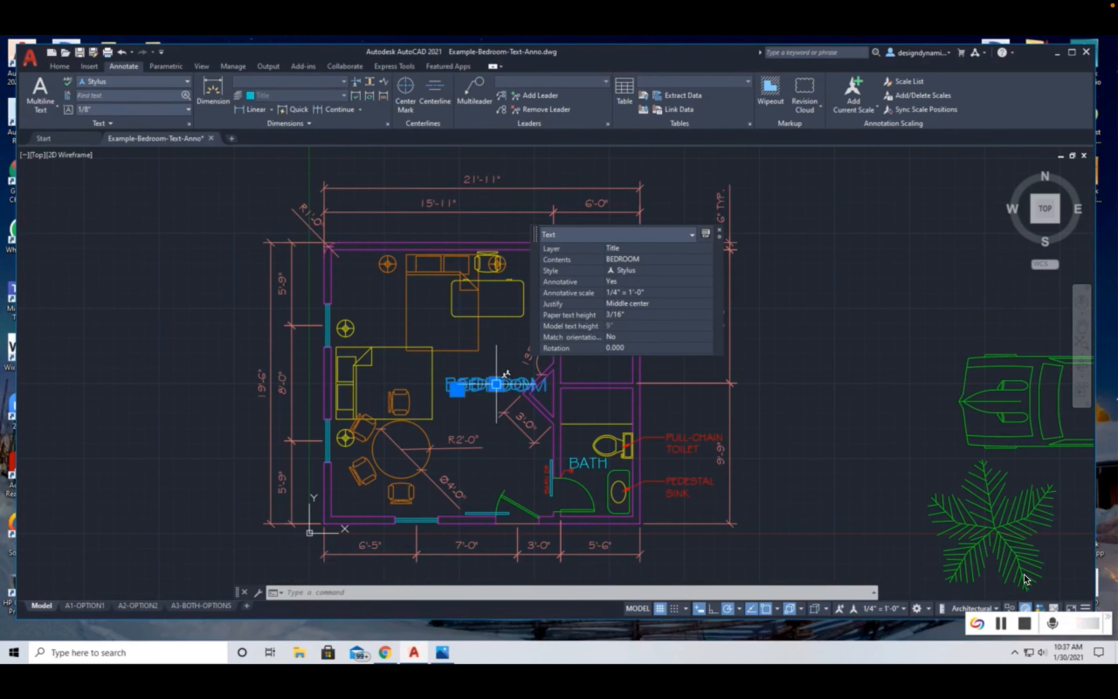
scroll(497, 384, "up", 4)
left_click(497, 398)
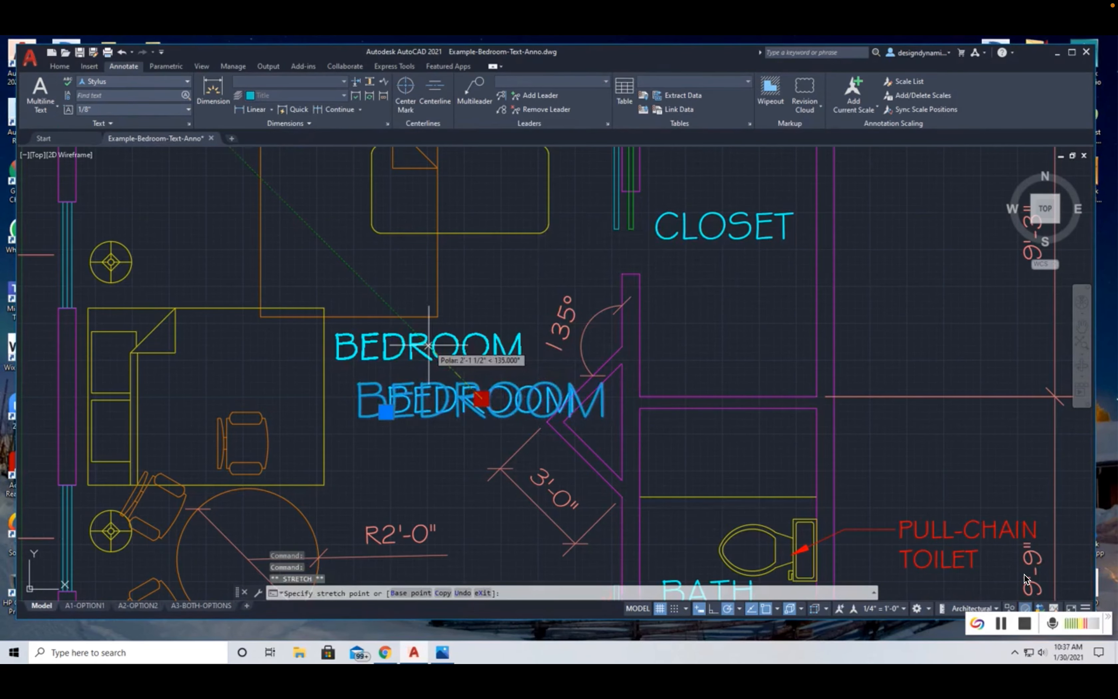
left_click(429, 345)
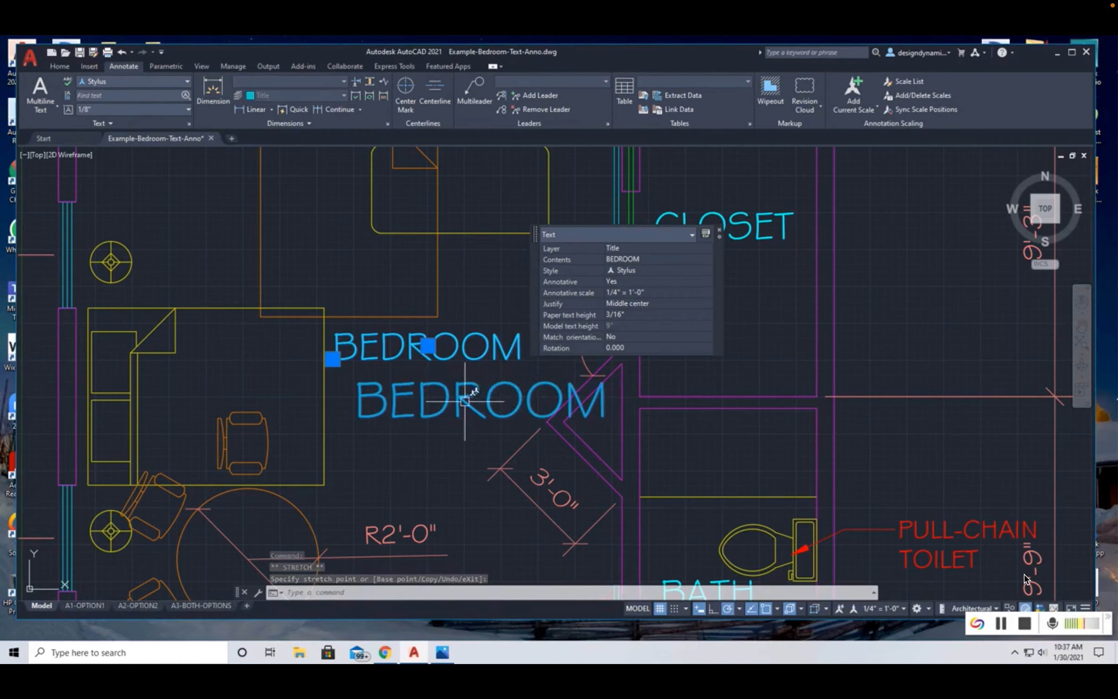
key("Escape")
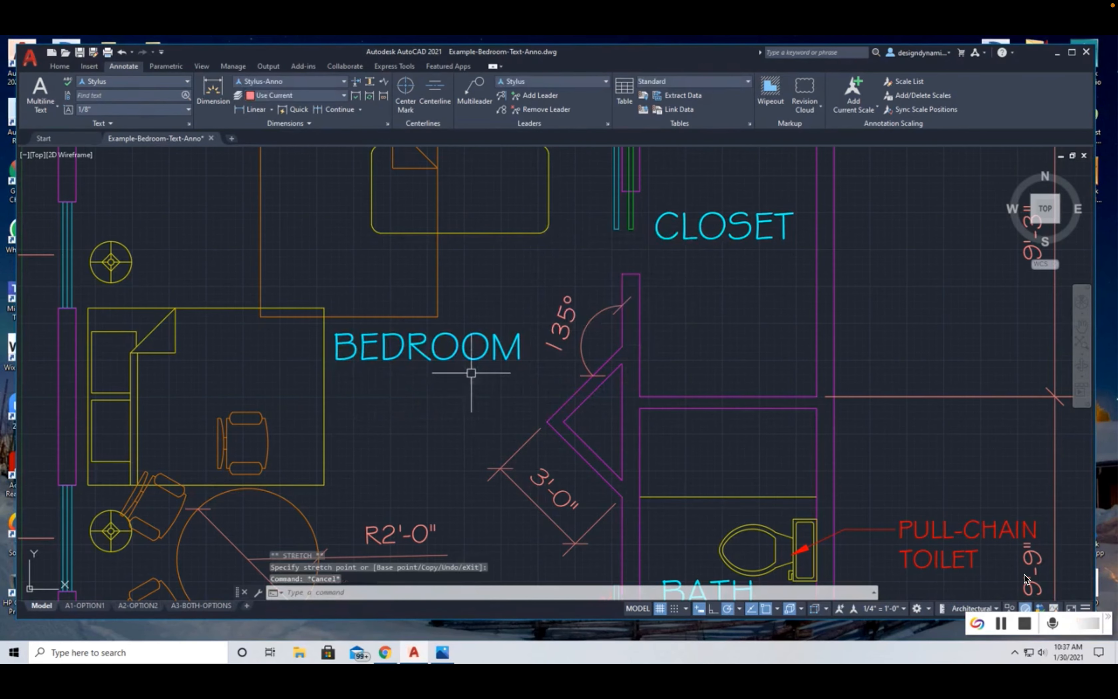
left_click(470, 353)
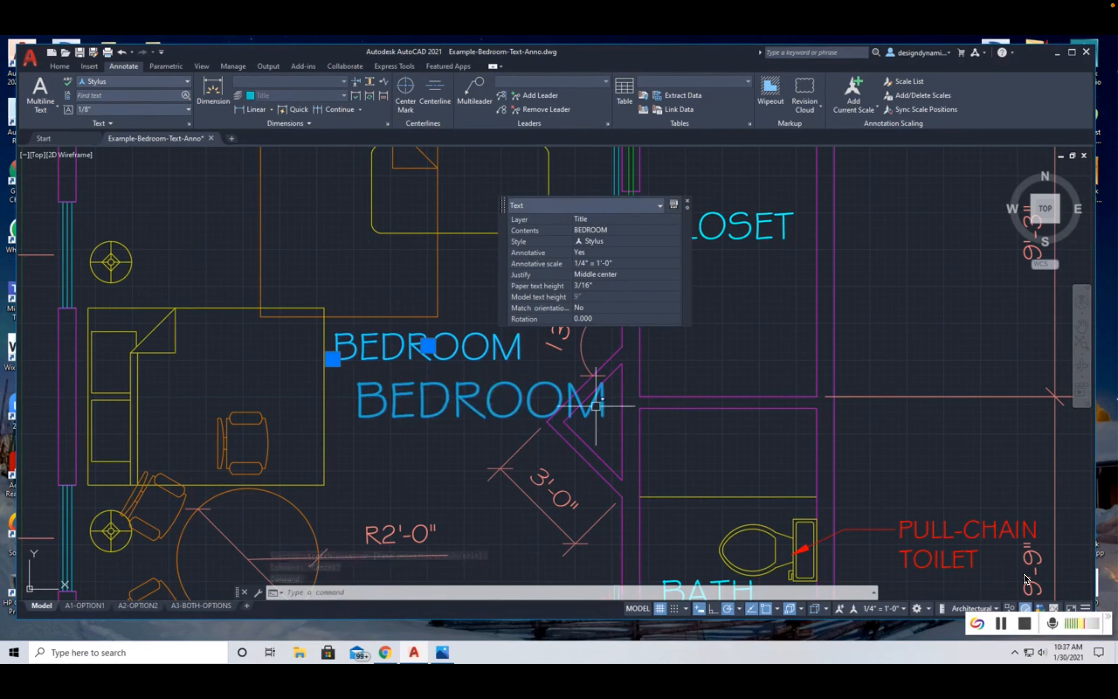
key("Escape")
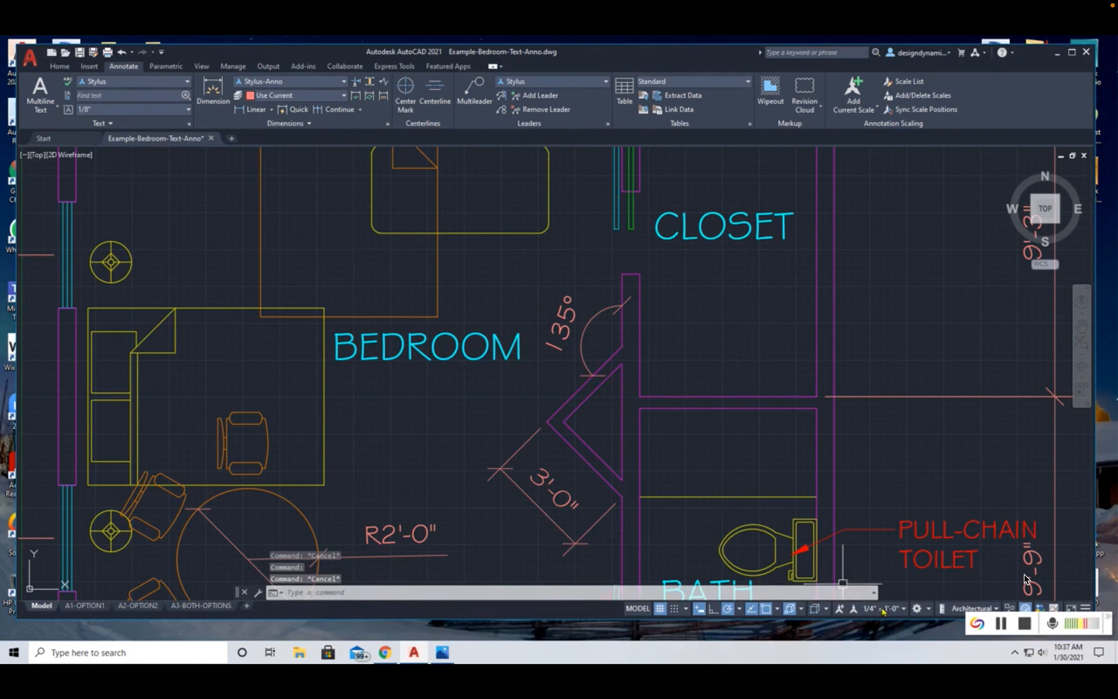
Step: Set the annotation scale to 3/8" = 1'-0"
left_click(904, 609)
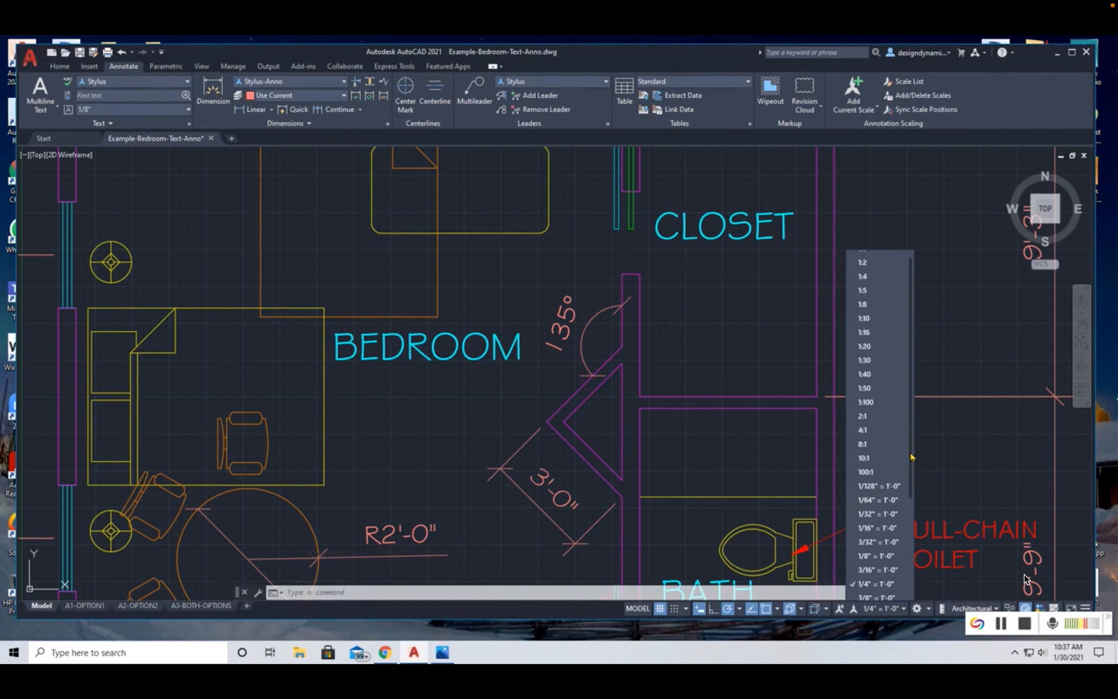
scroll(876, 550, "down", 2)
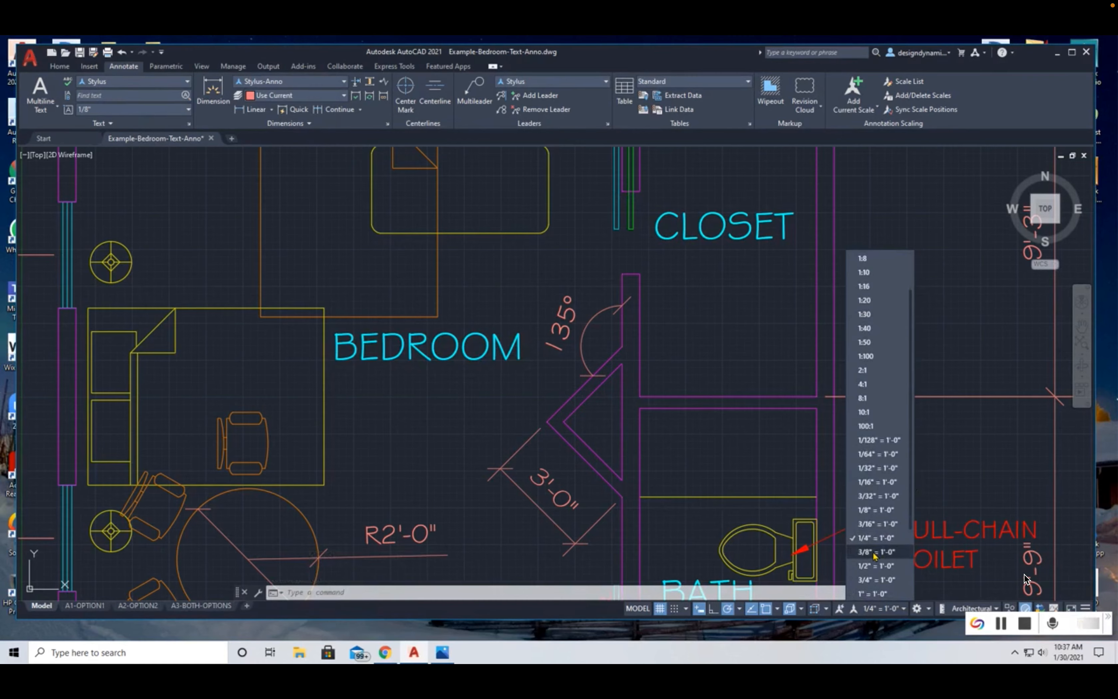
left_click(875, 553)
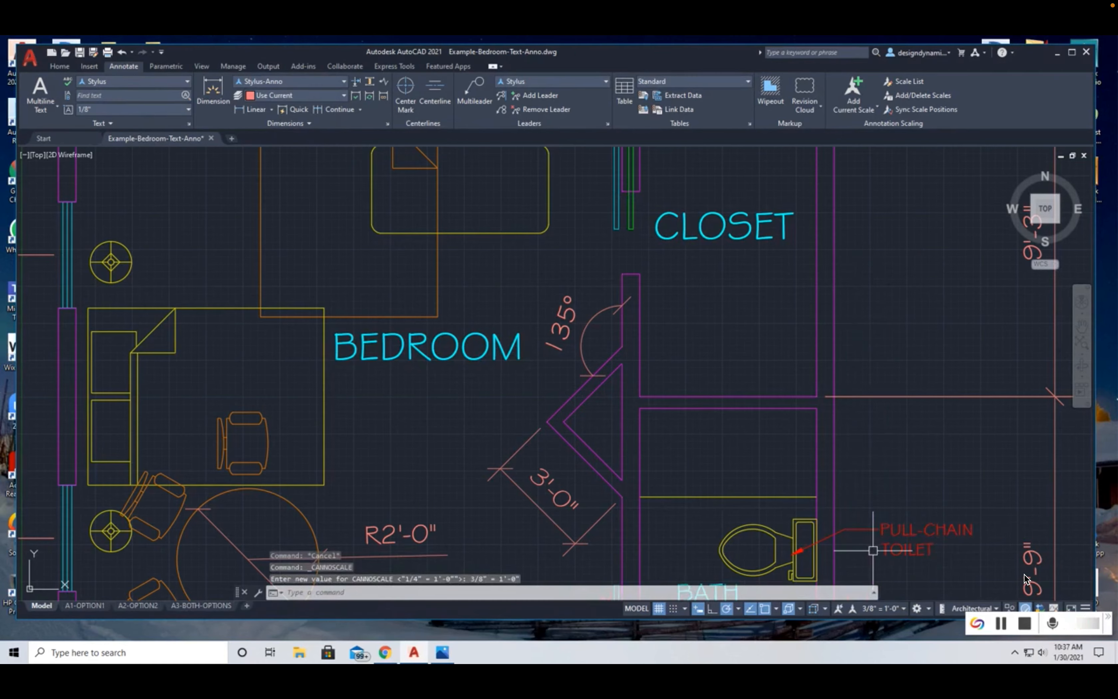
Step: Set the annotation scale to 3/16" = 1'-0" and move its BEDROOM label down about 5'-5", beside the round table
left_click(904, 609)
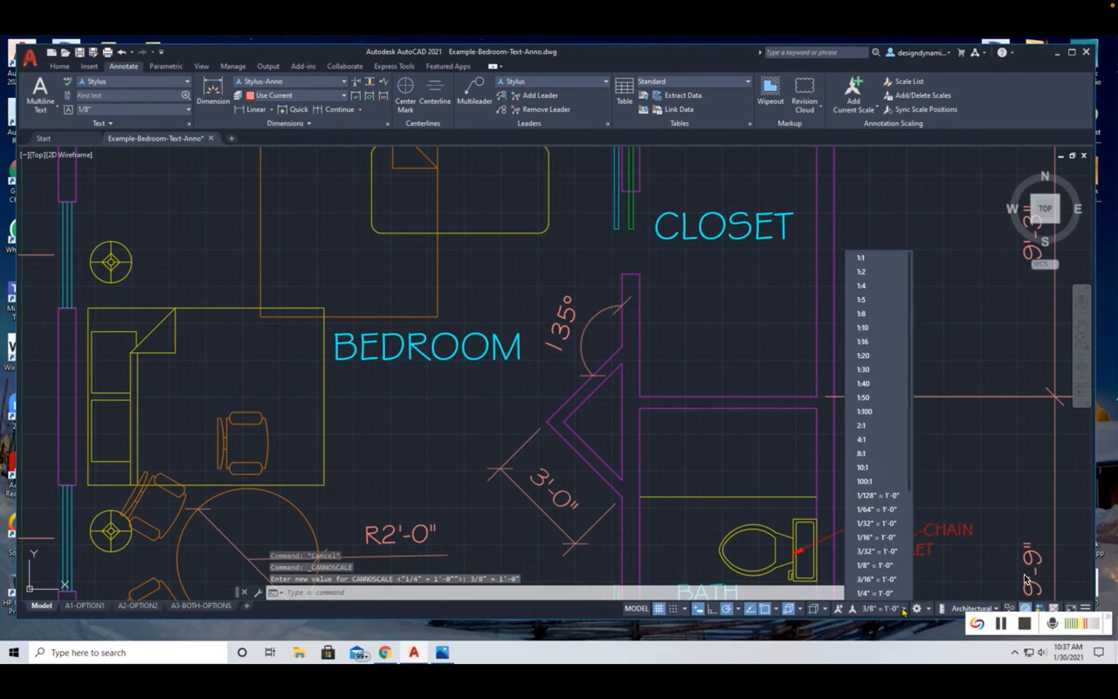
left_click(877, 579)
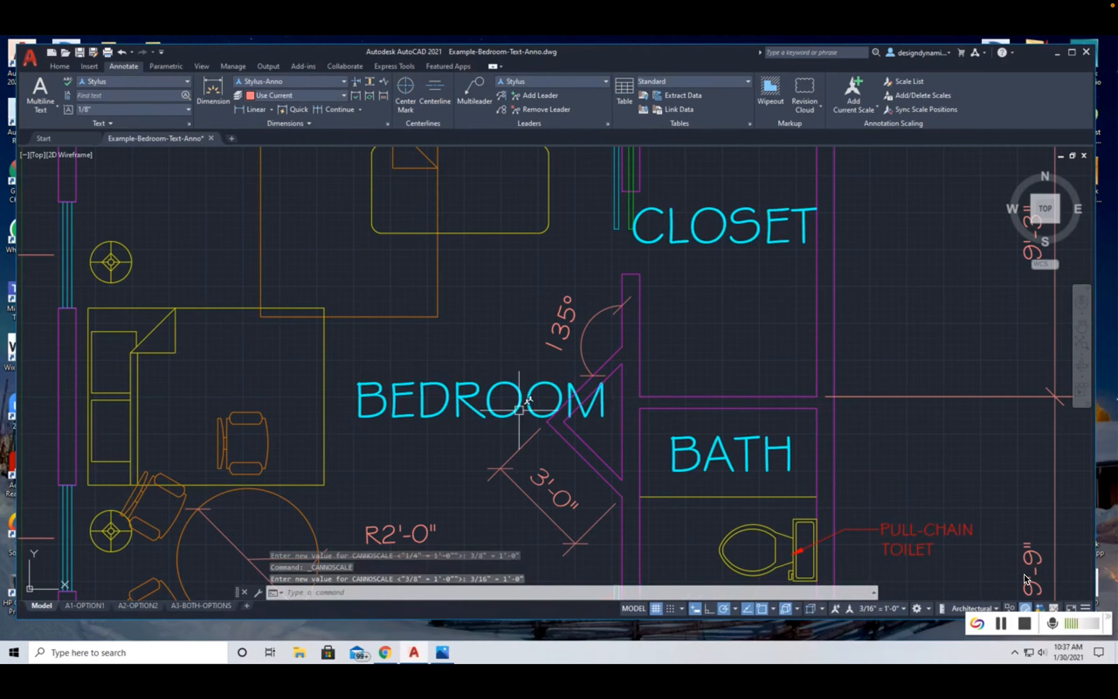
left_click(517, 409)
left_click(482, 398)
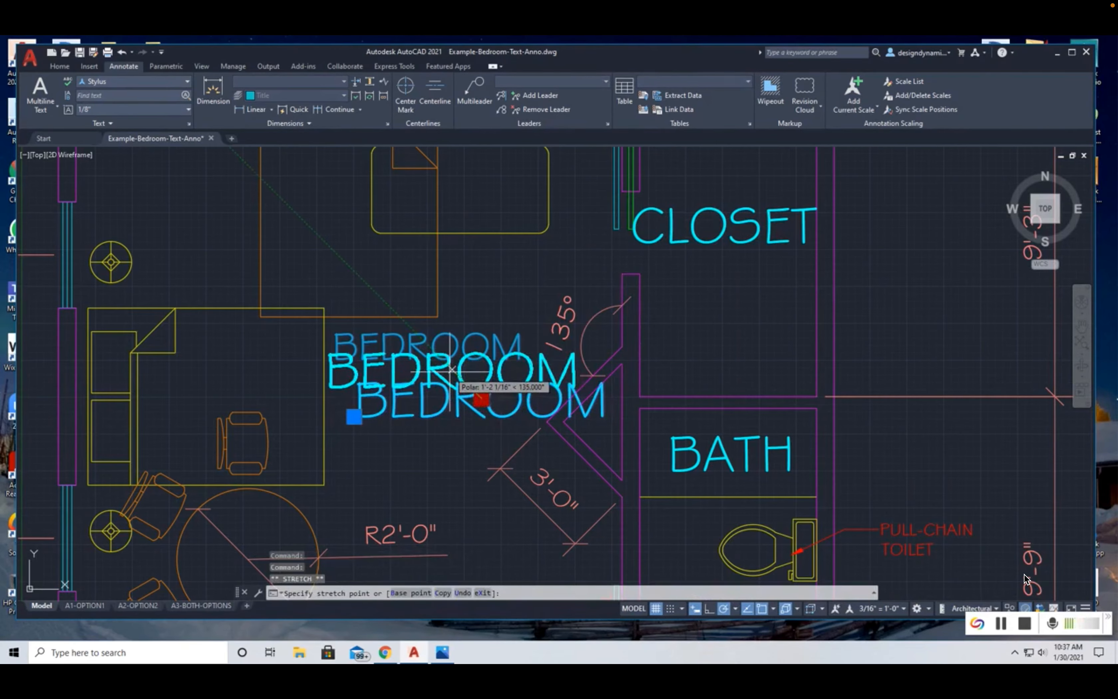
scroll(450, 370, "down", 1)
scroll(451, 369, "down", 1)
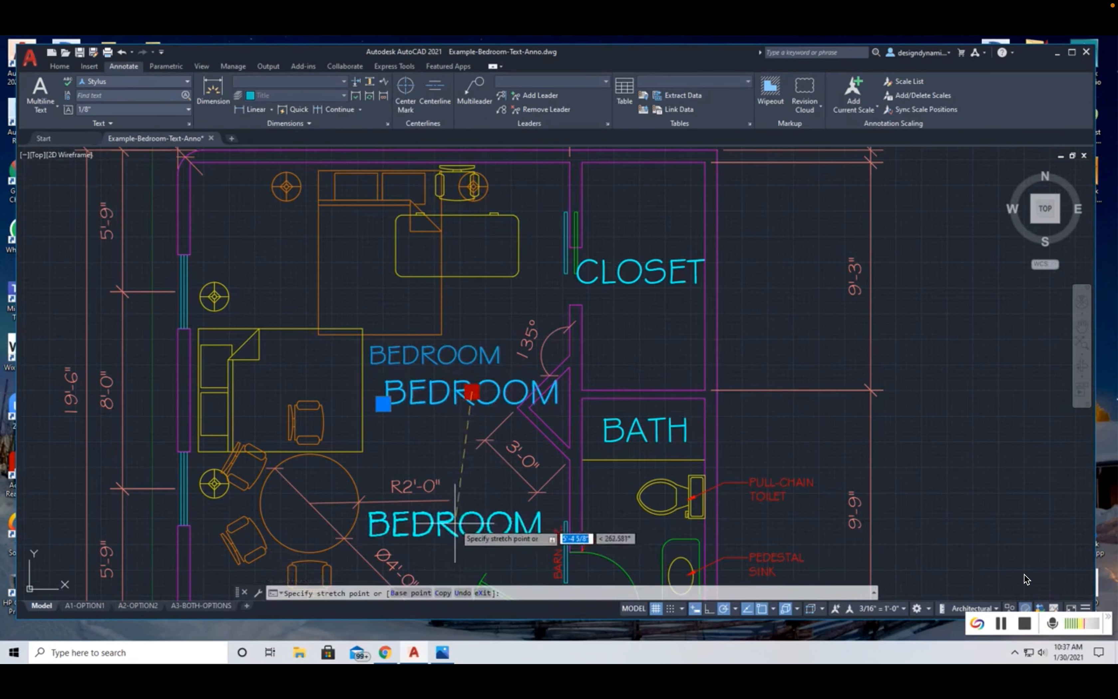
left_click(455, 523)
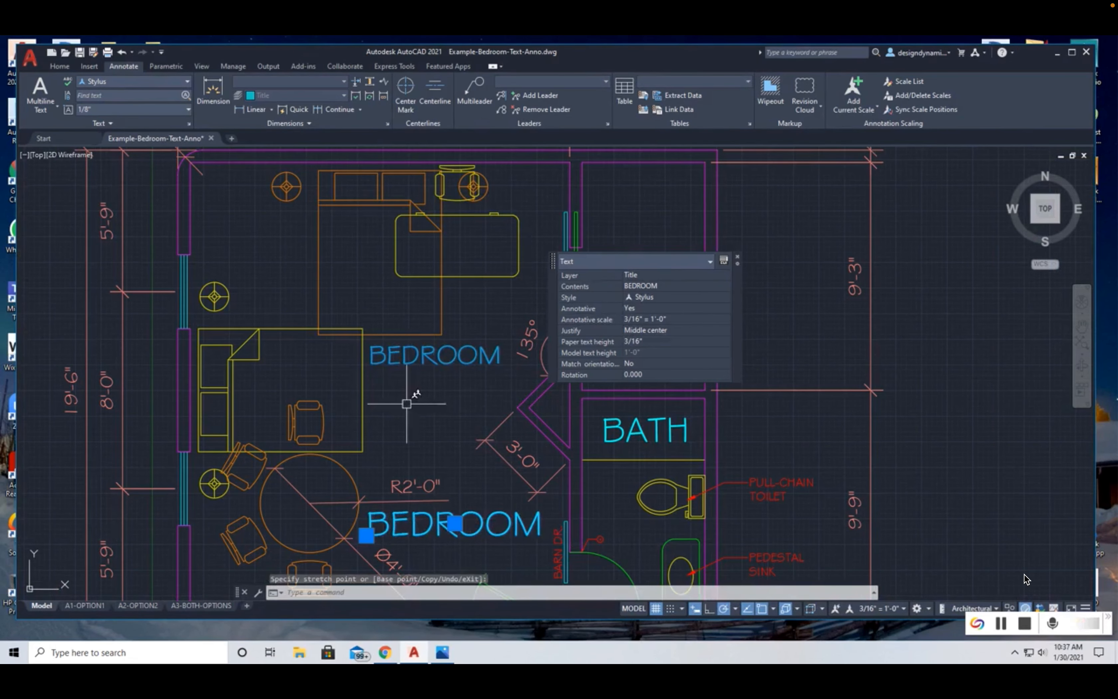
key("Escape")
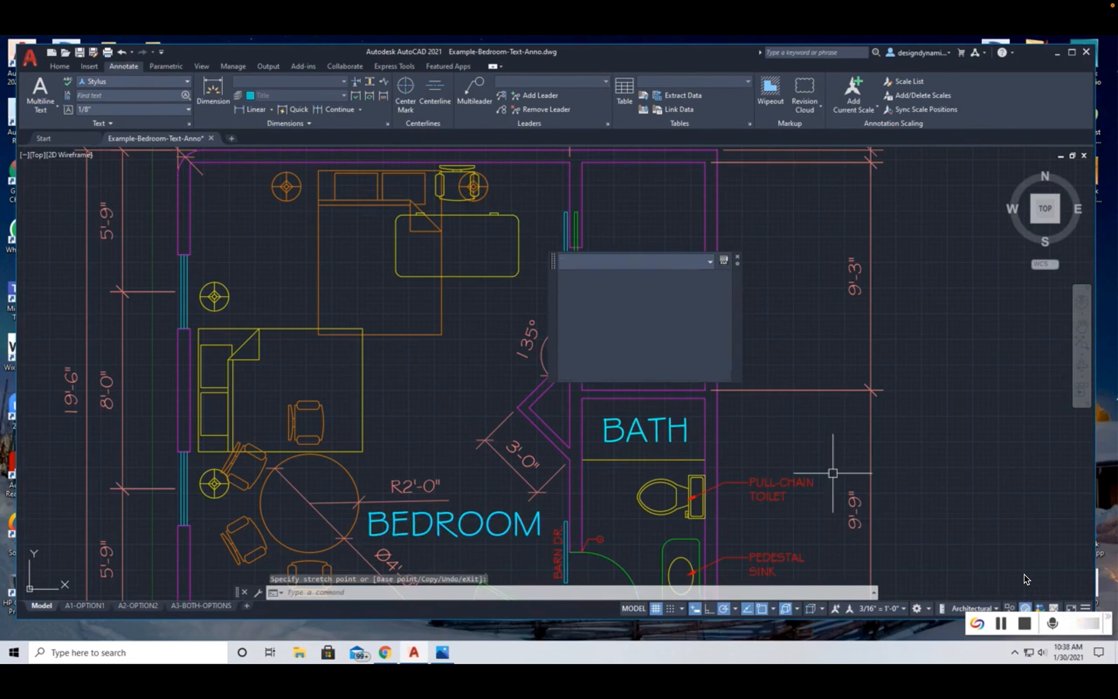
Step: Compare the BEDROOM label and the round table's dimensions across the A1-OPTION1 layout, the A2-OPTION2 layout and model space
left_click(82, 607)
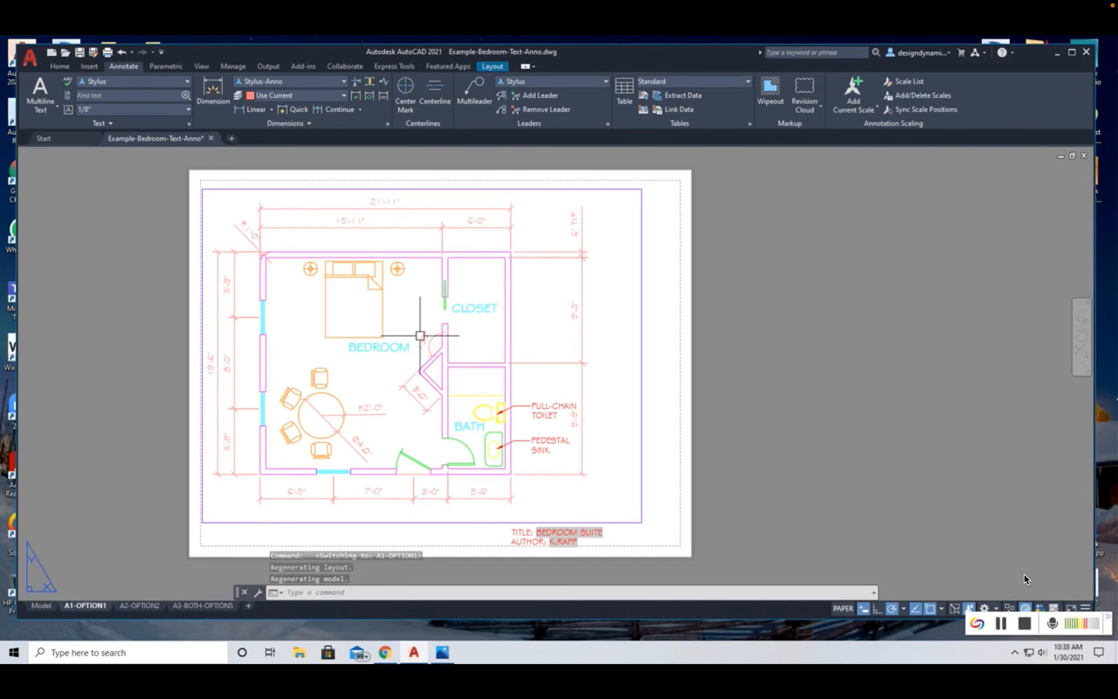
left_click(132, 609)
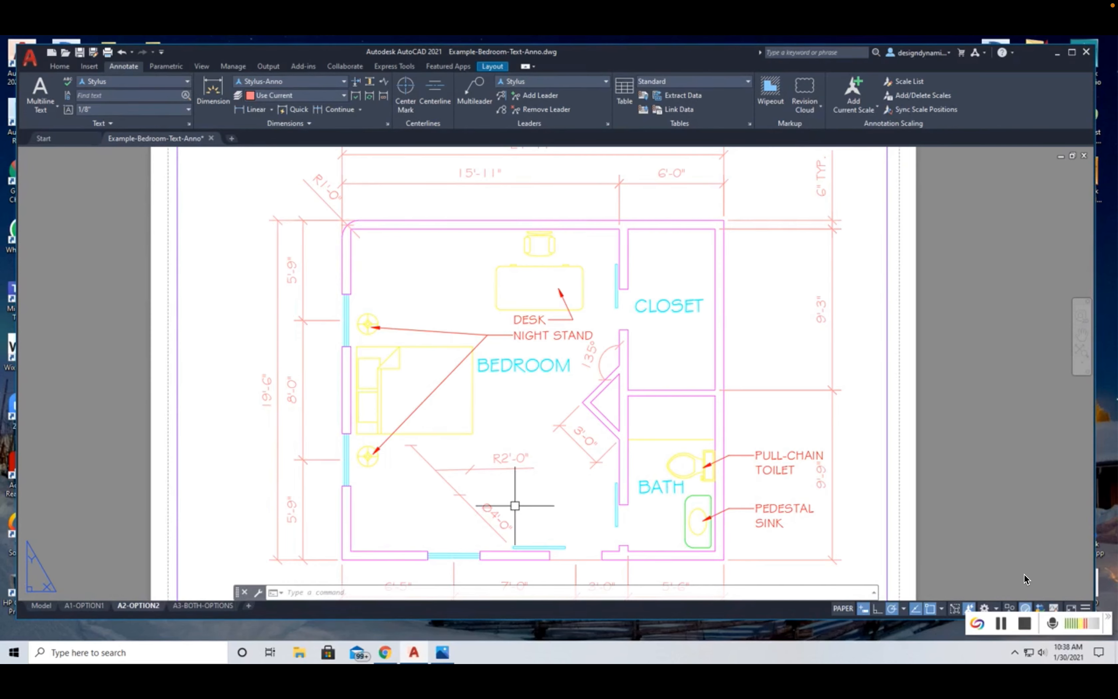
scroll(515, 505, "down", 1)
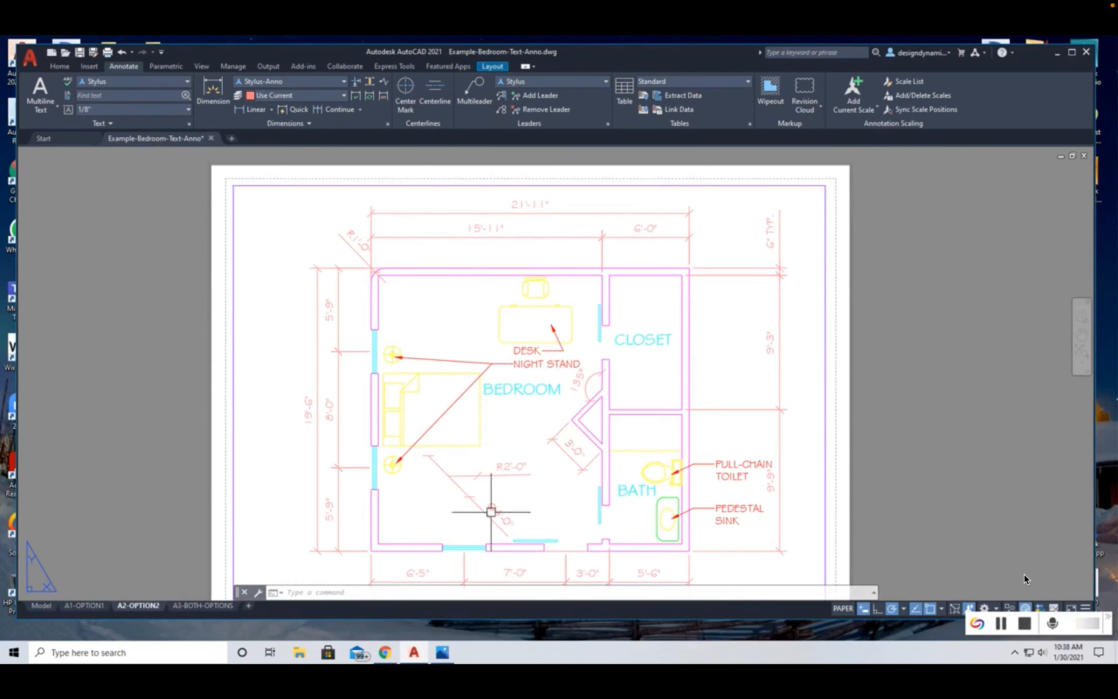
left_click(41, 605)
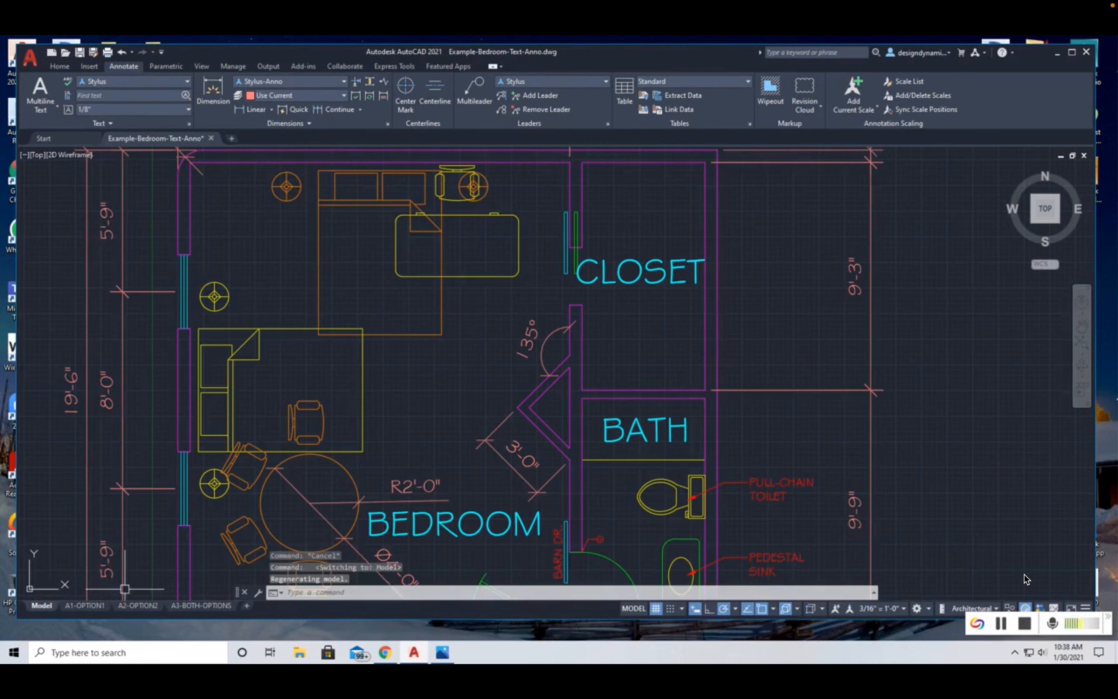
middle_click_drag(447, 540, 473, 404)
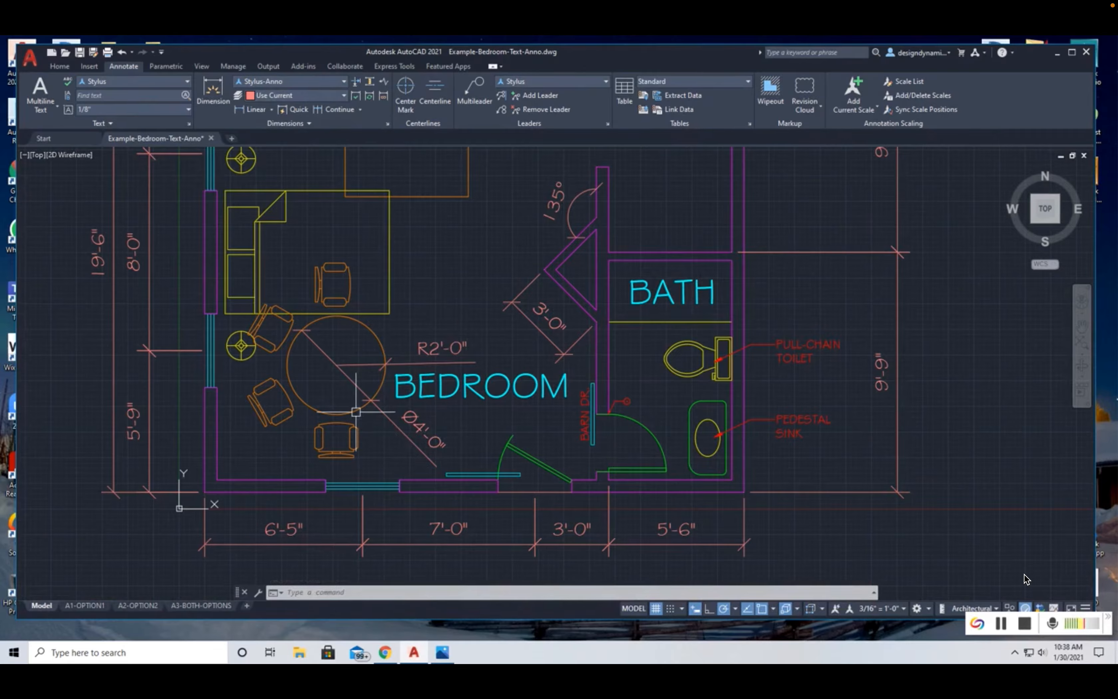
mouse_move(355, 412)
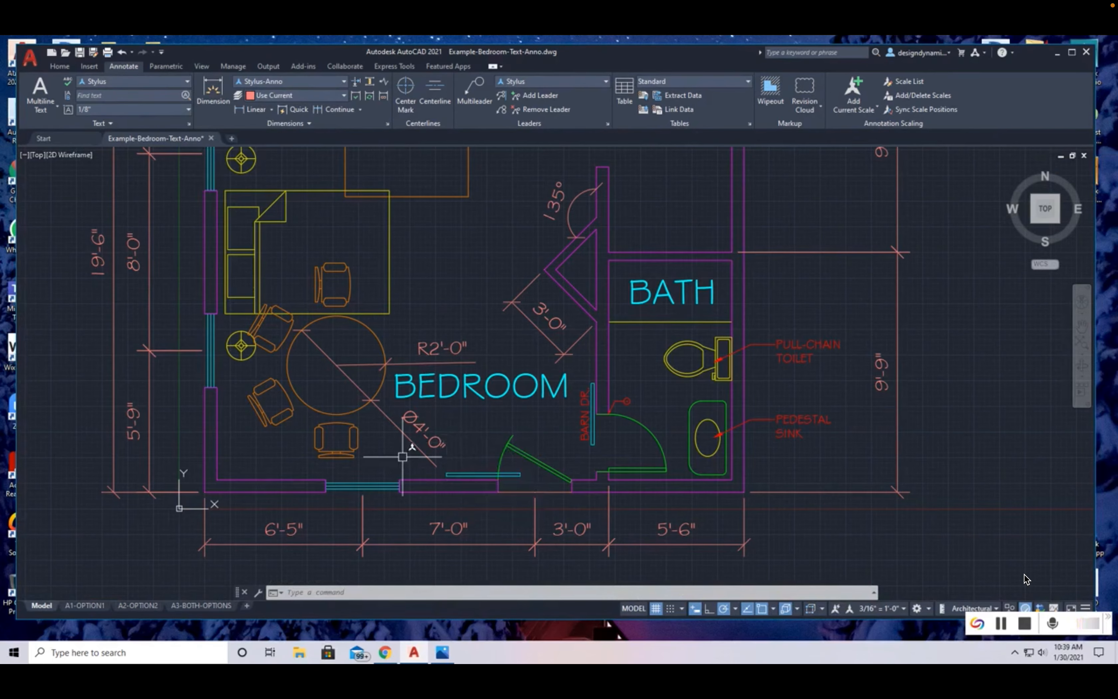
left_click(141, 606)
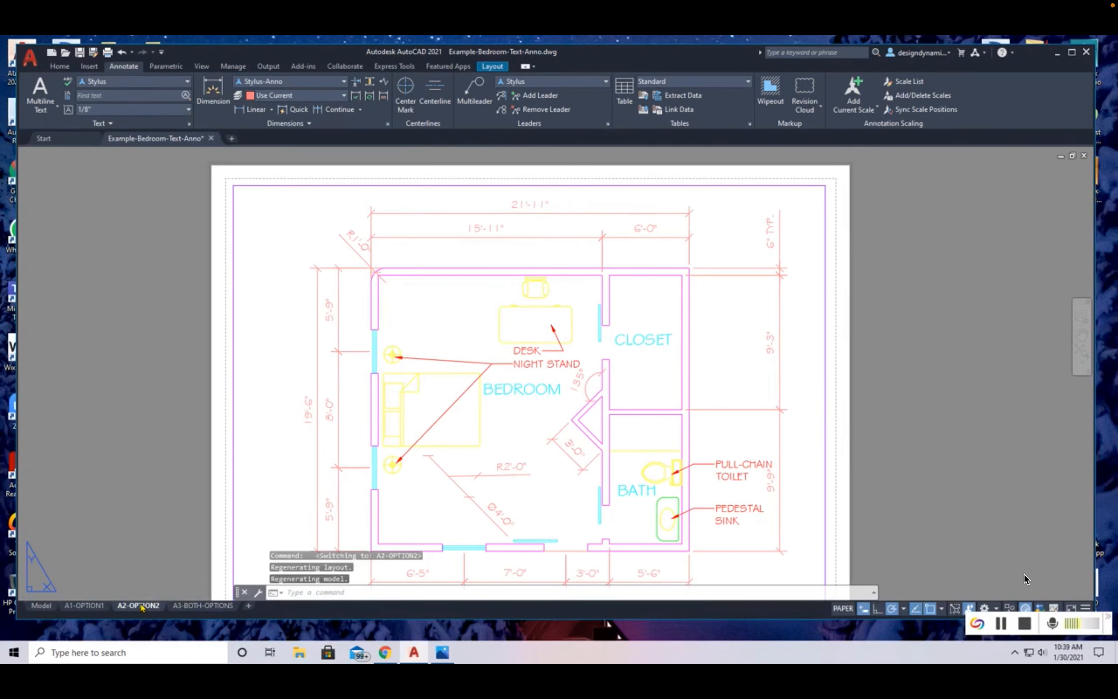
Step: Erase the round table's radius and diameter dimensions from model space
left_click(41, 606)
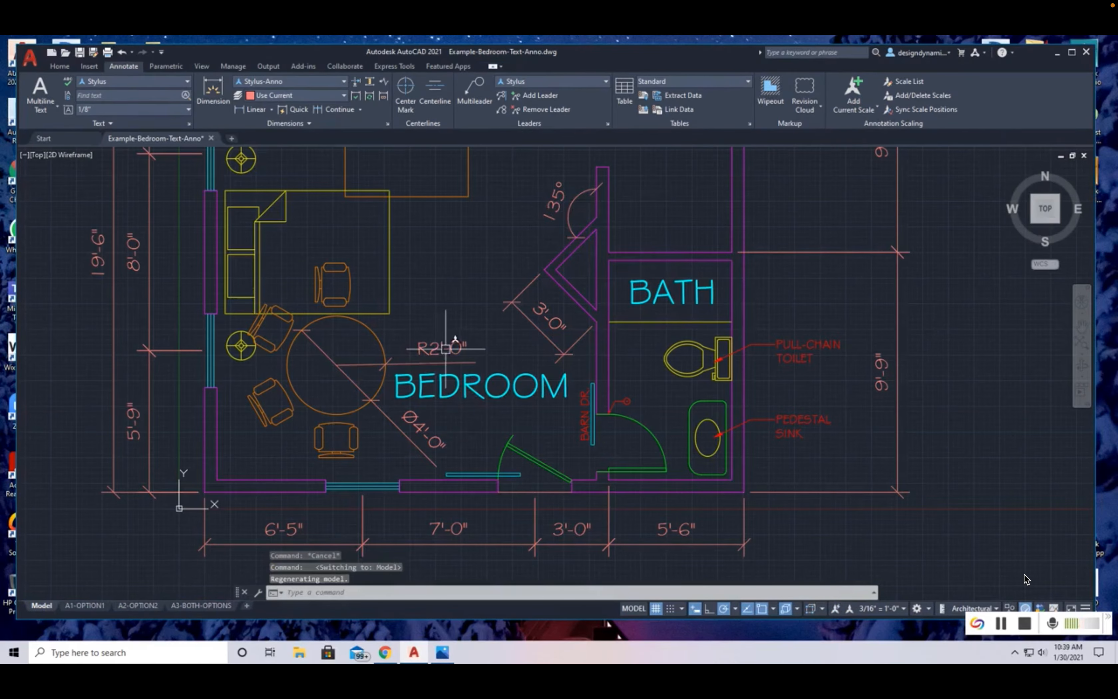
left_click(439, 365)
left_click(417, 433)
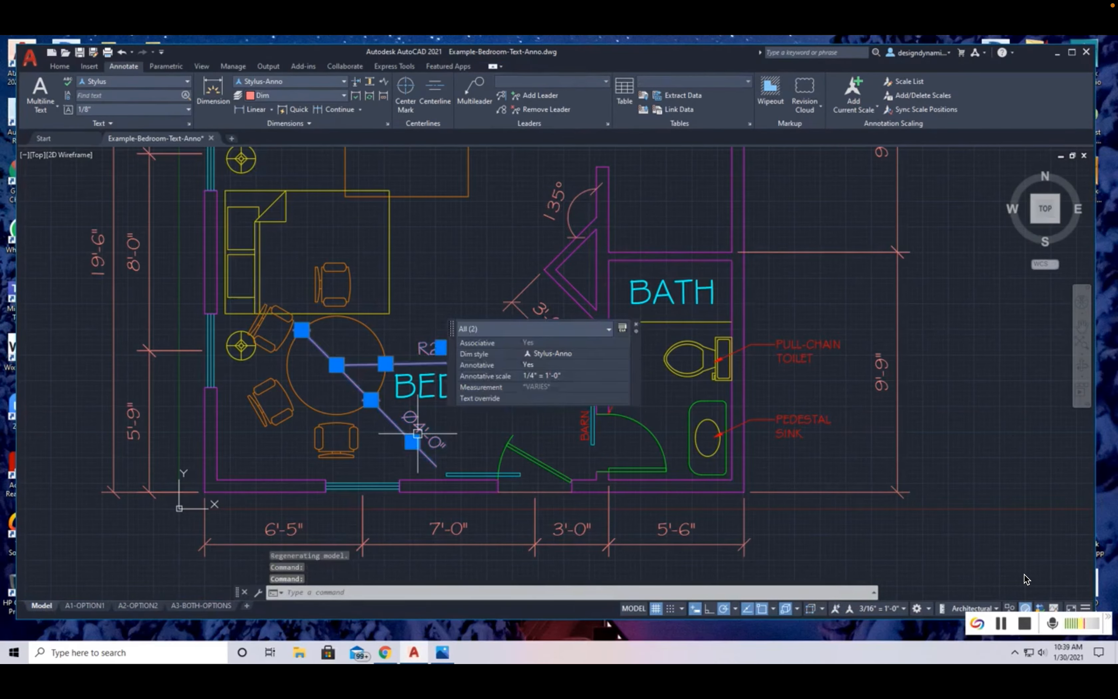
key("Delete")
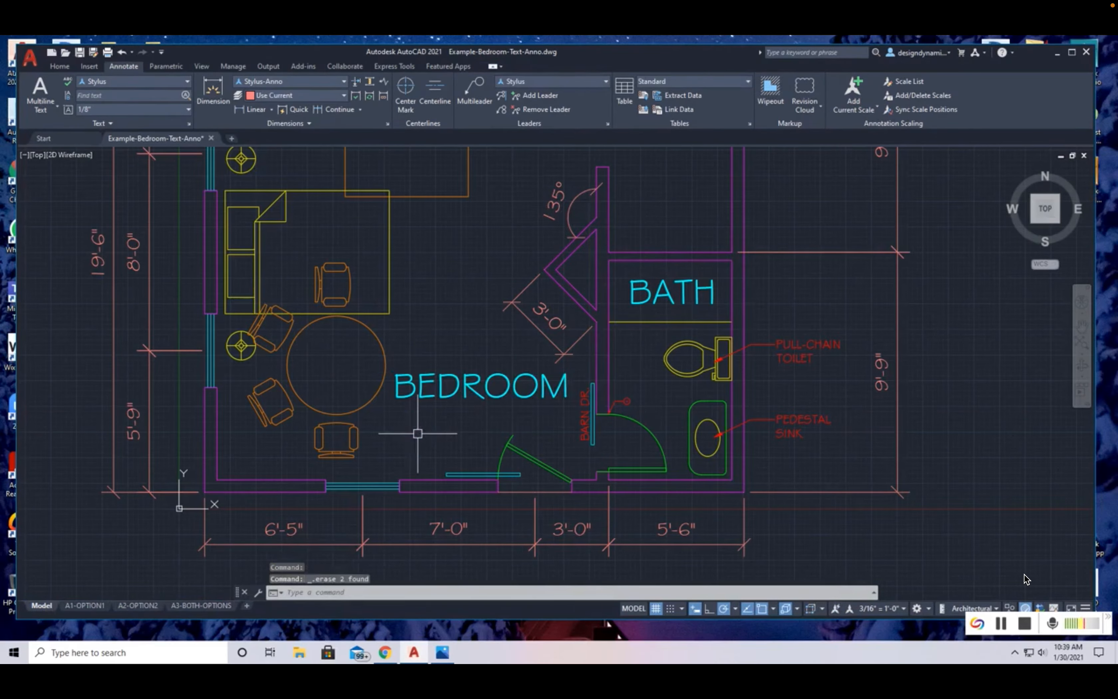
Step: Add a diameter dimension to the round table in the A1-OPTION1 layout's paper space, placing its text to the table's lower right
left_click(93, 608)
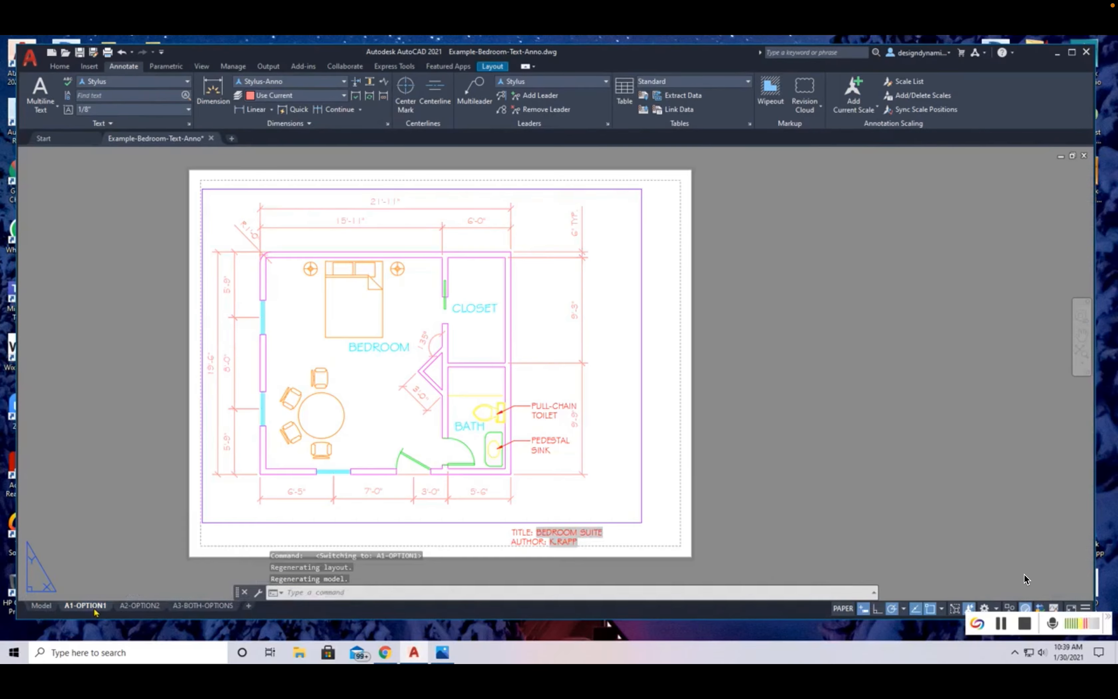
left_click(148, 609)
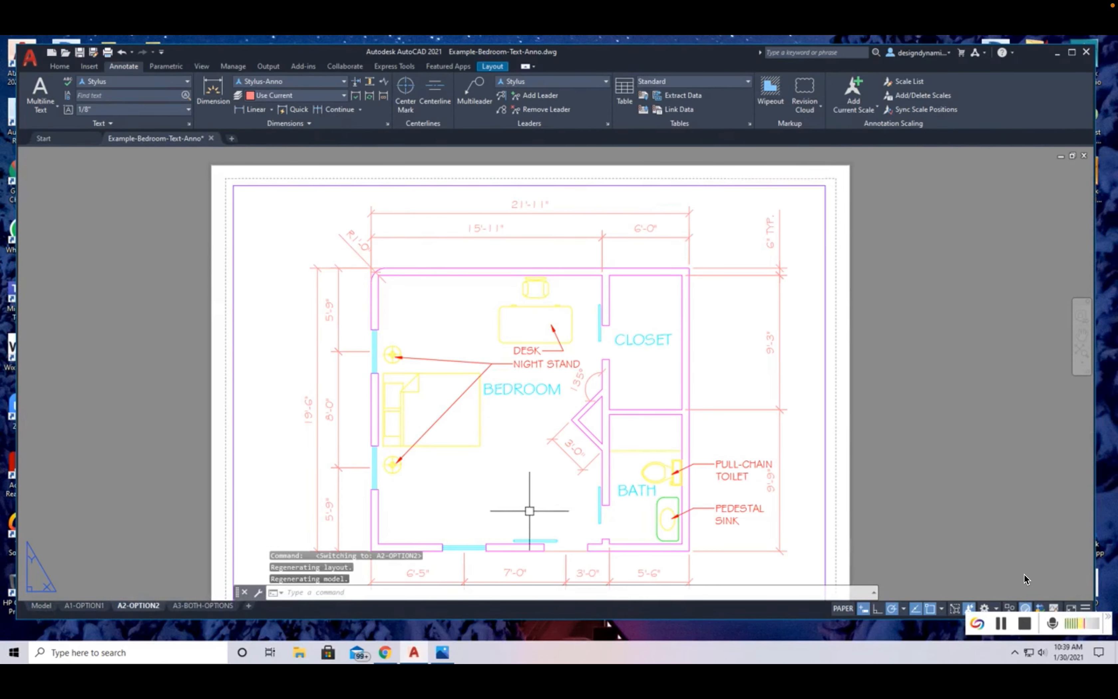
left_click(86, 608)
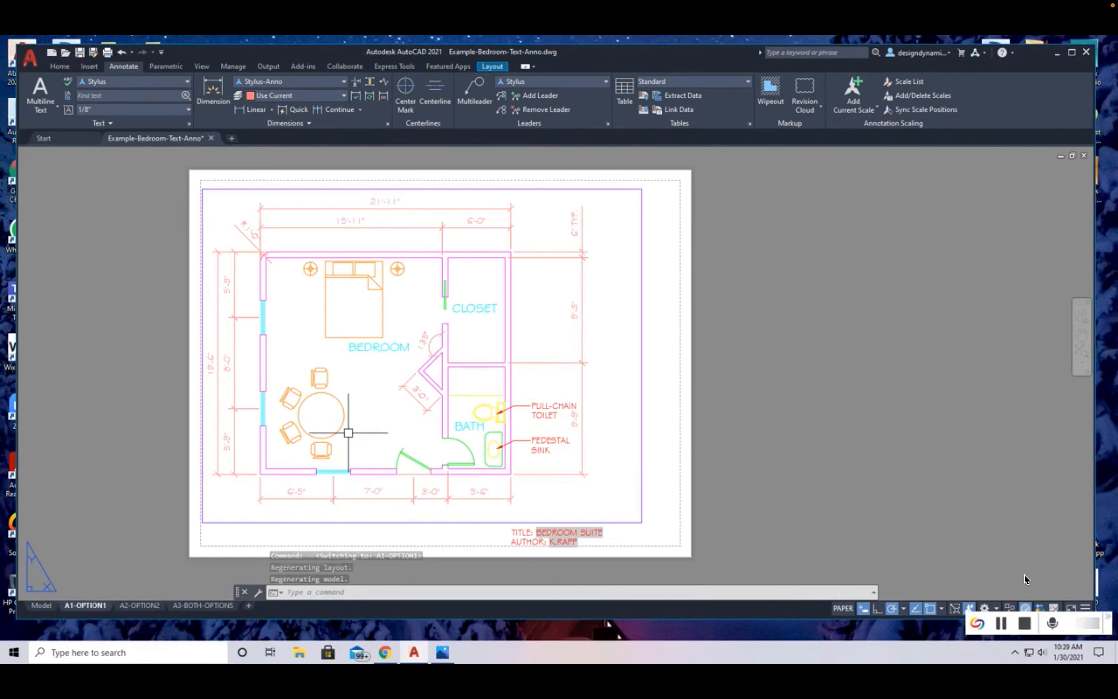
scroll(348, 433, "up", 5)
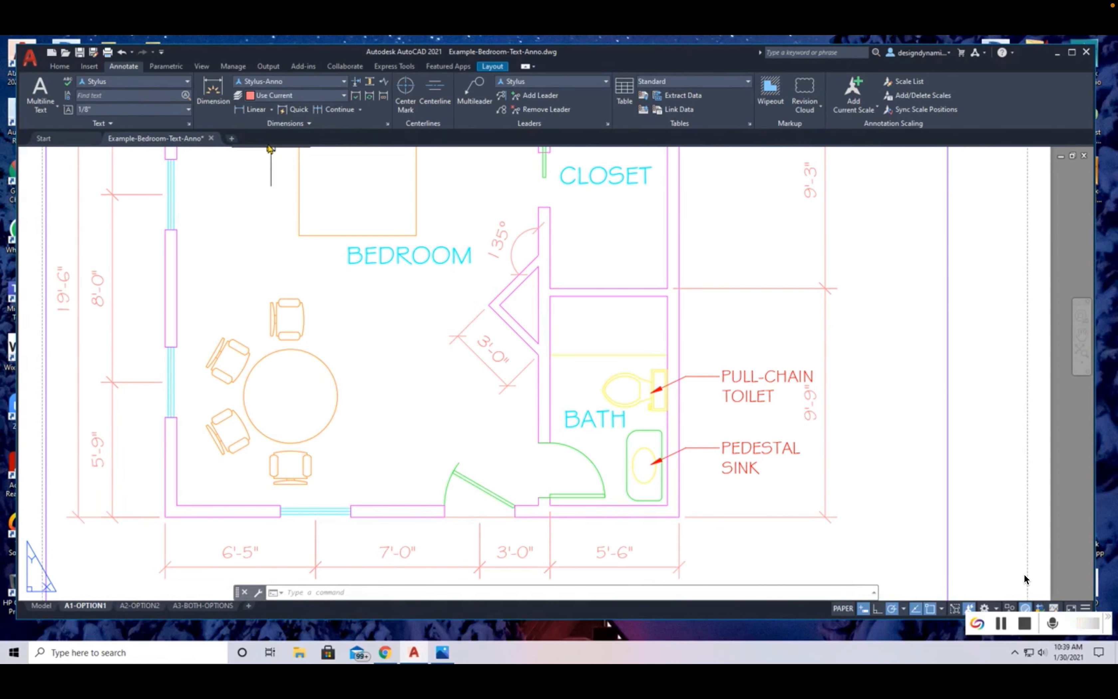
left_click(273, 111)
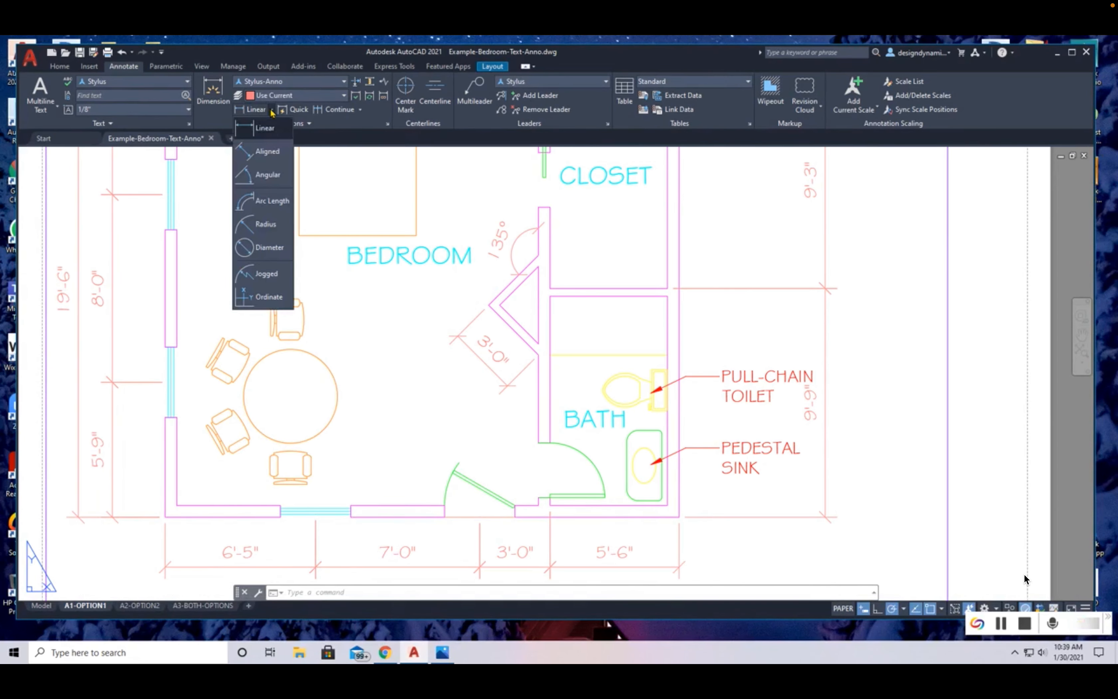
left_click(269, 248)
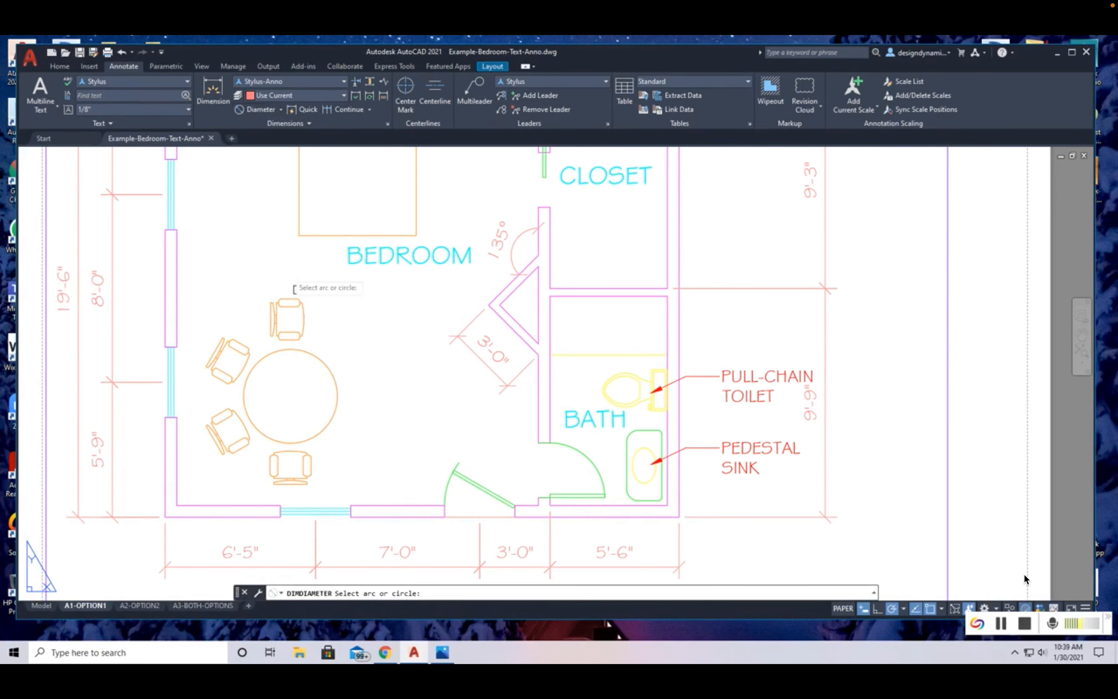
left_click(326, 424)
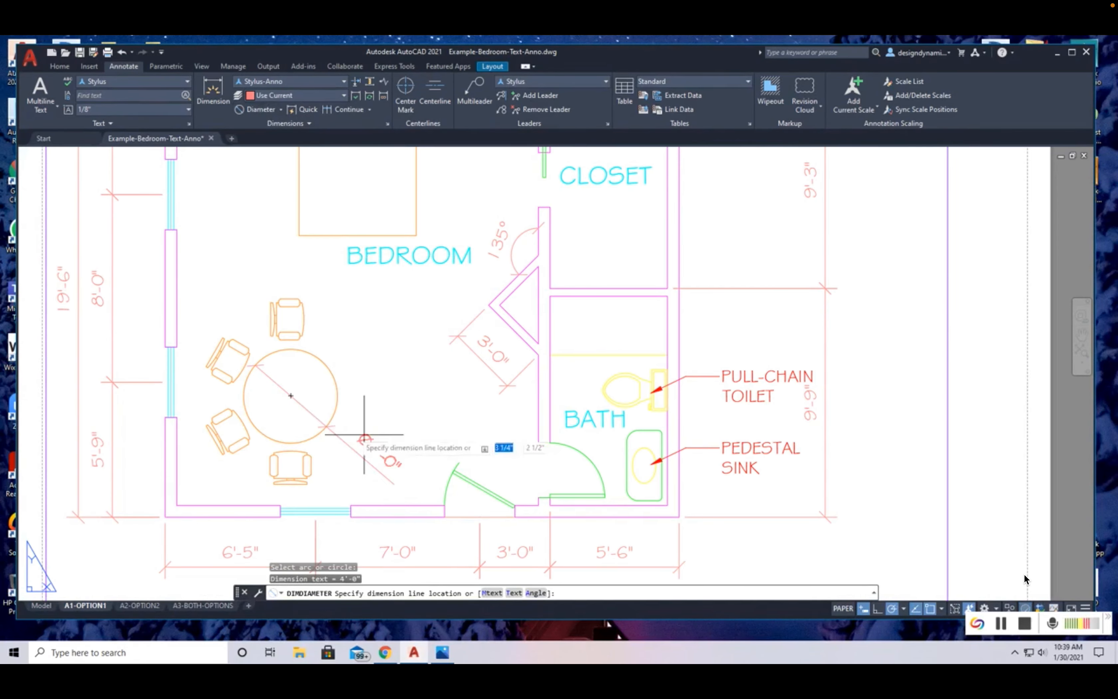
left_click(424, 439)
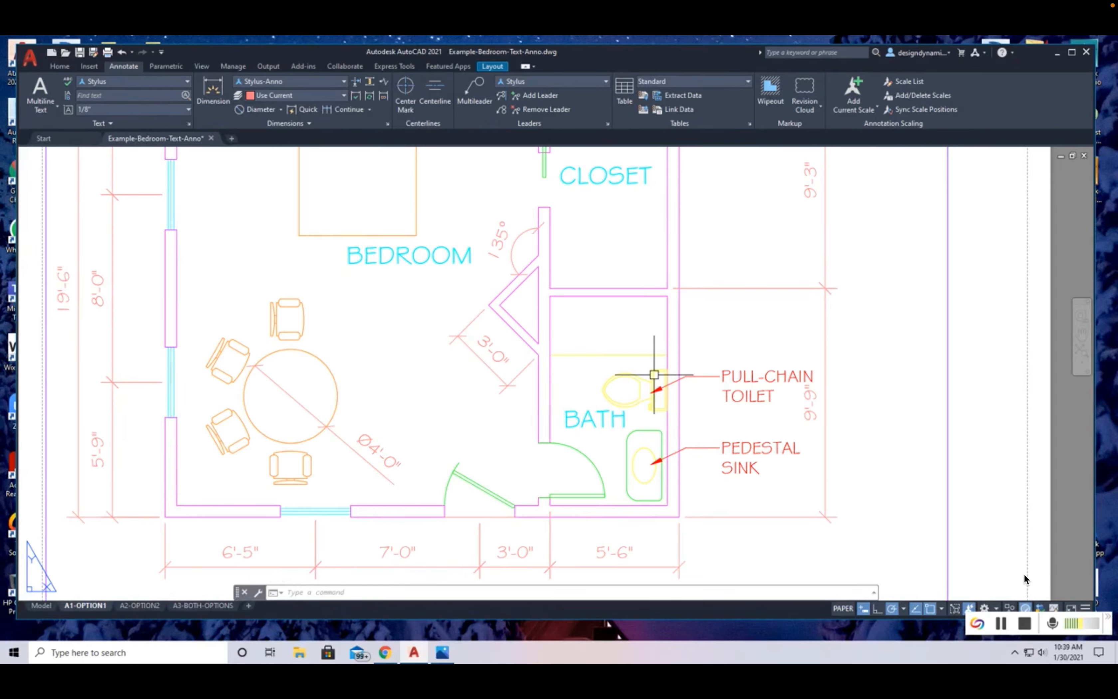
scroll(655, 375, "down", 4)
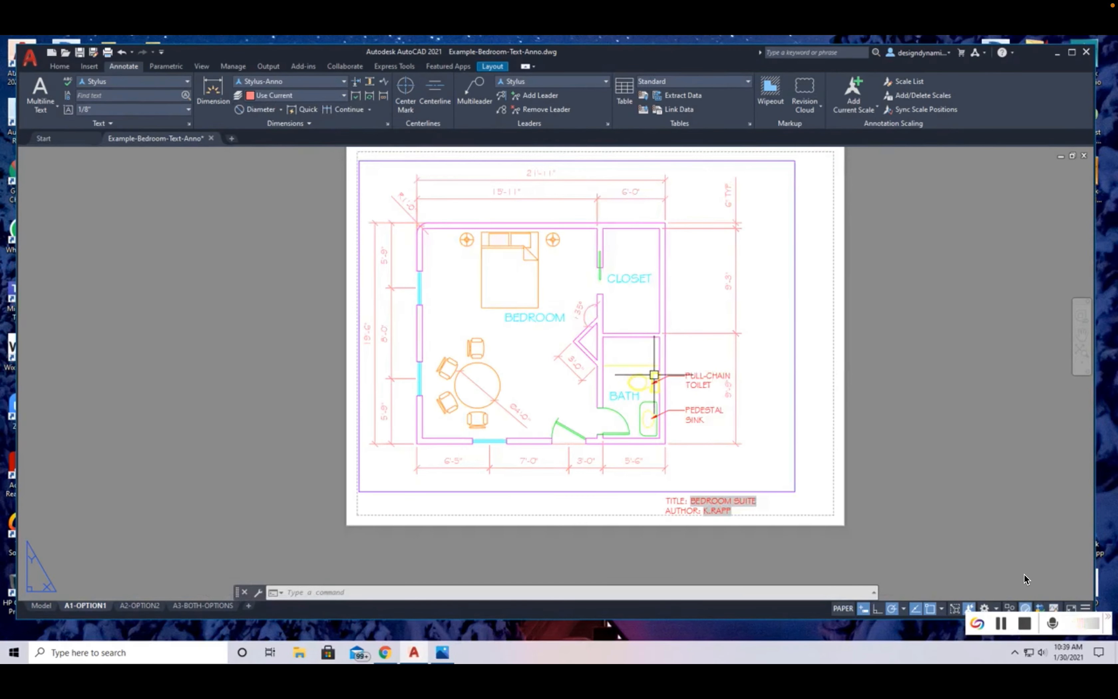
Step: In the A3-BOTH-OPTIONS layout, move the viewport showing the desk option horizontally off the sheet to its right
middle_click_drag(713, 356, 667, 384)
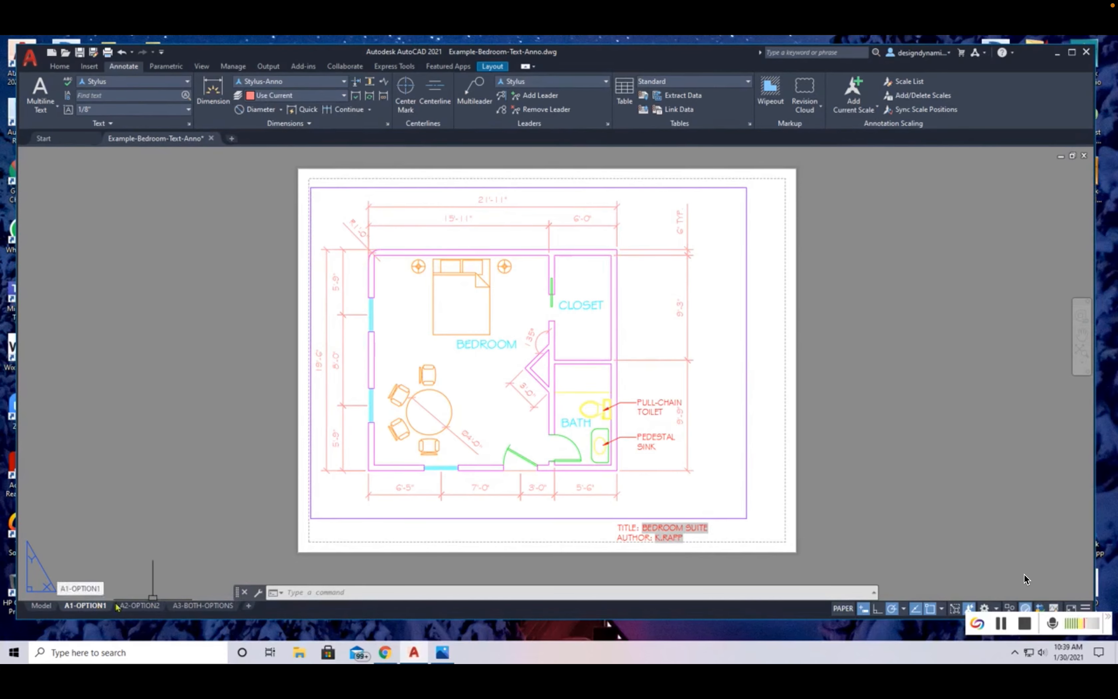
left_click(146, 606)
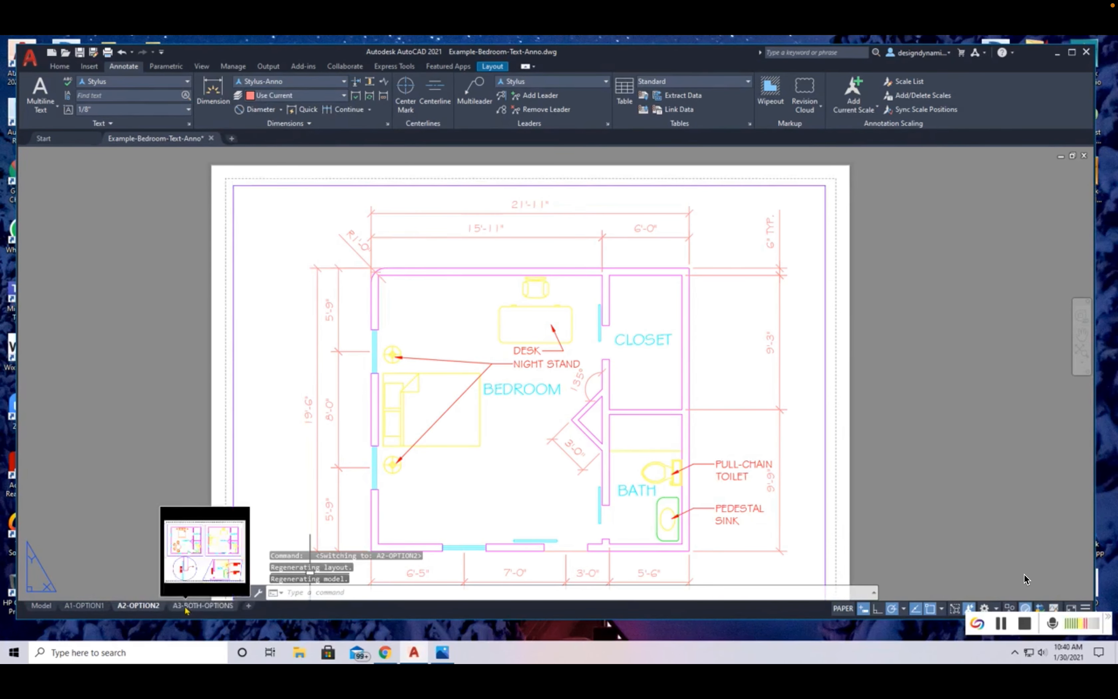
left_click(202, 605)
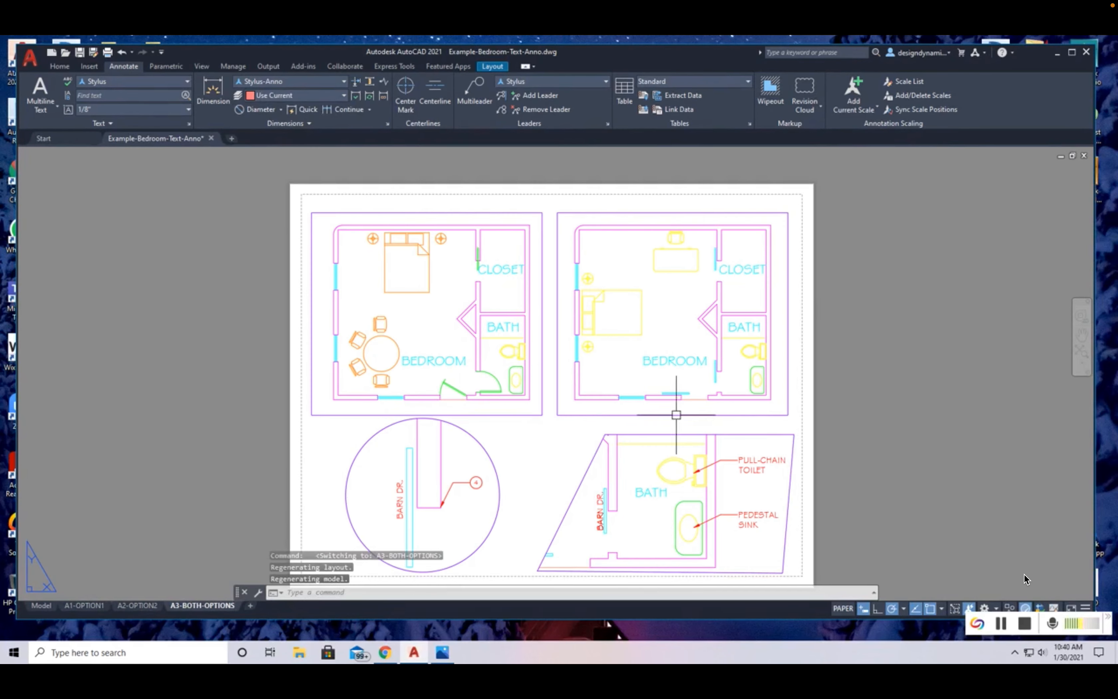
mouse_move(676, 415)
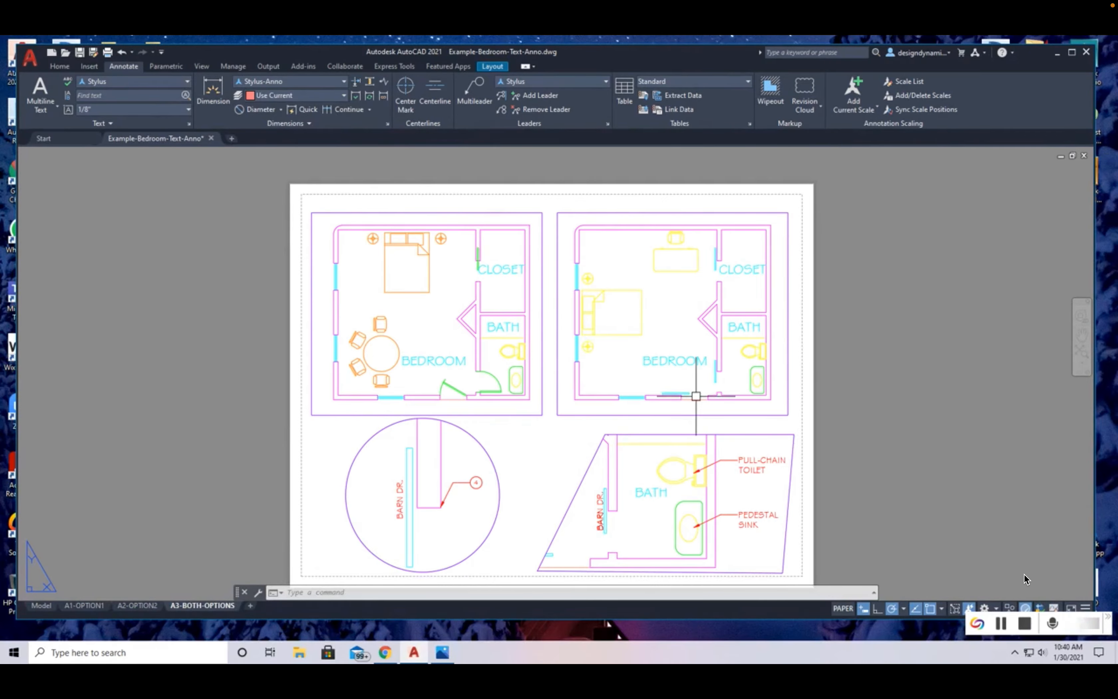
scroll(696, 396, "down", 1)
middle_click_drag(696, 396, 621, 375)
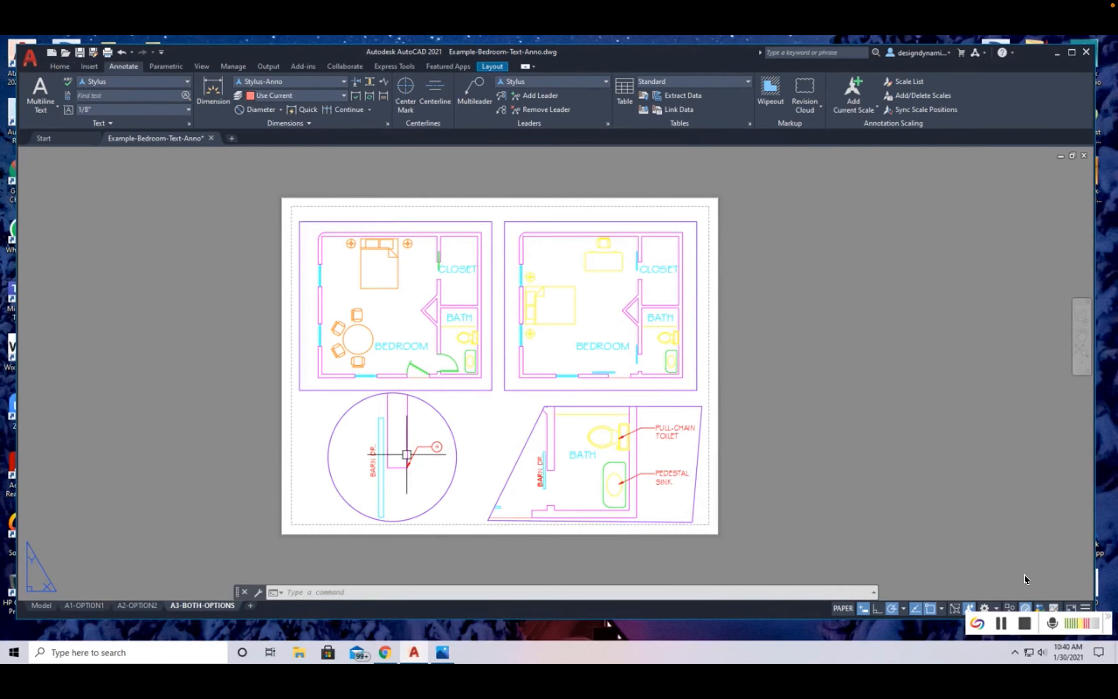
left_click(60, 66)
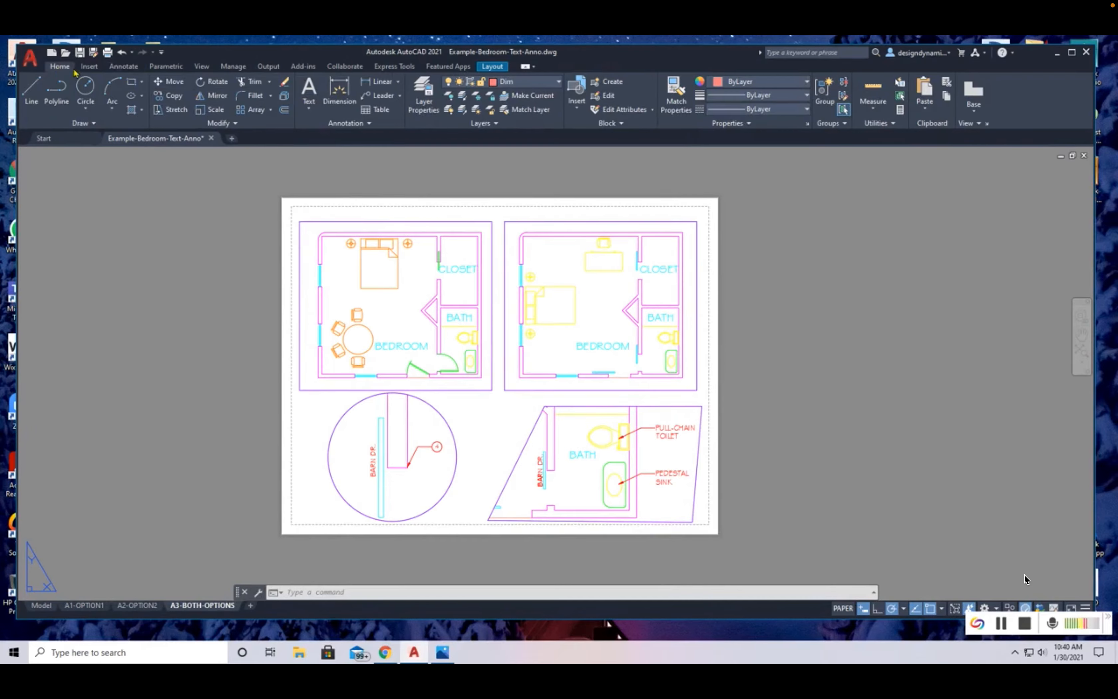
left_click(169, 81)
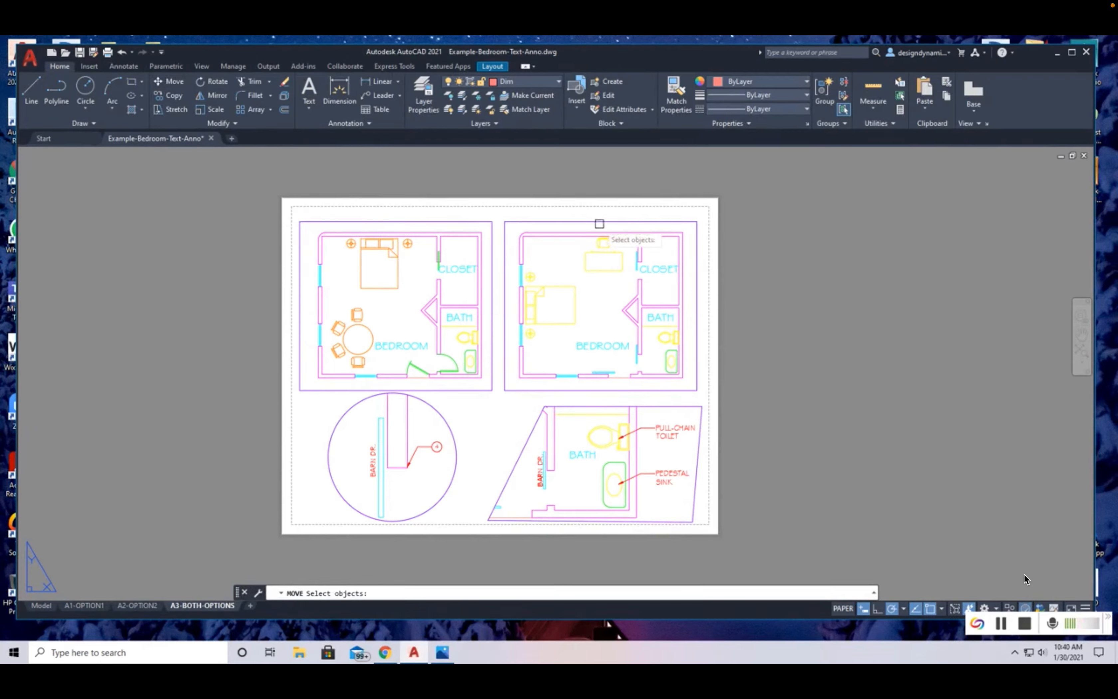
left_click(598, 223)
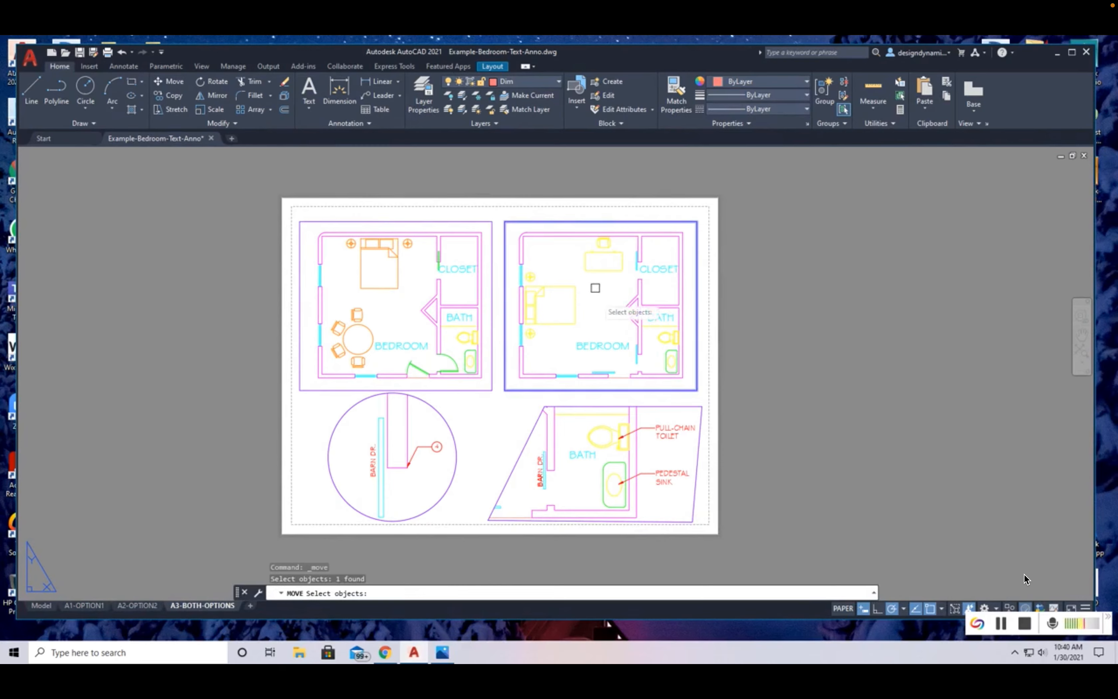
key("Return")
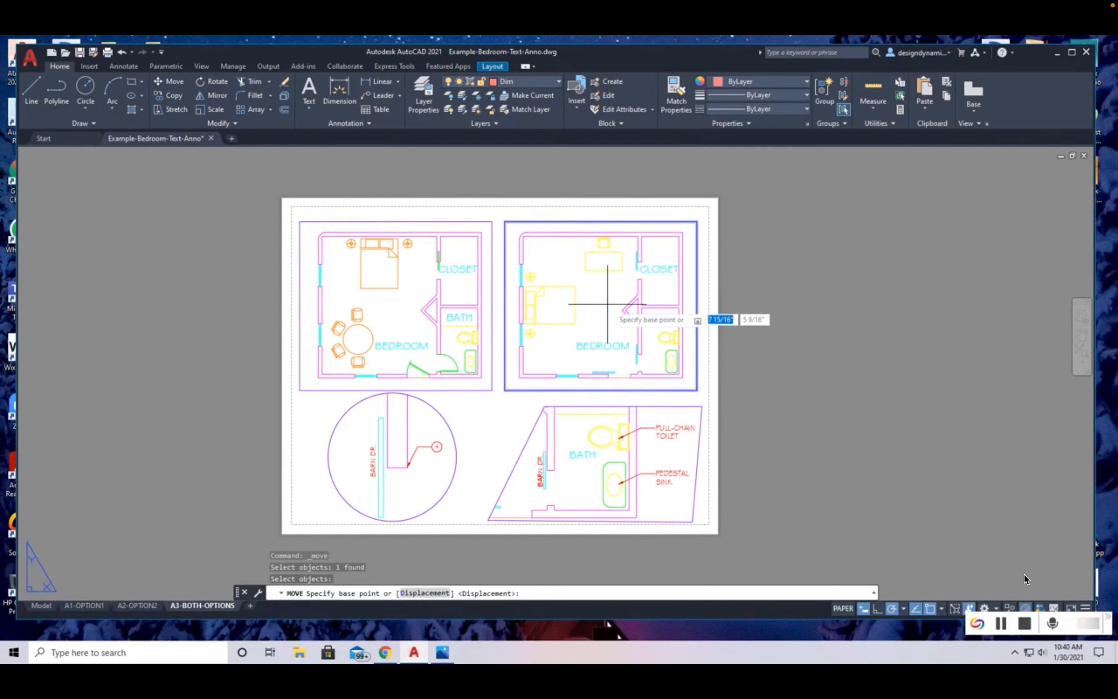
left_click(608, 303)
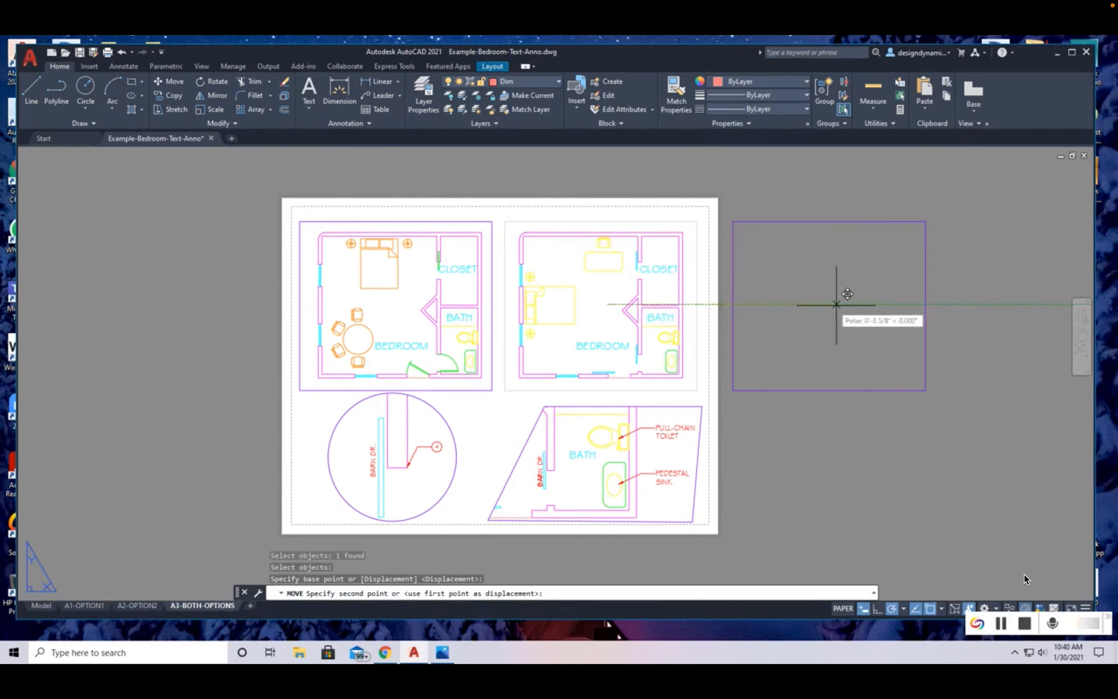
left_click(854, 304)
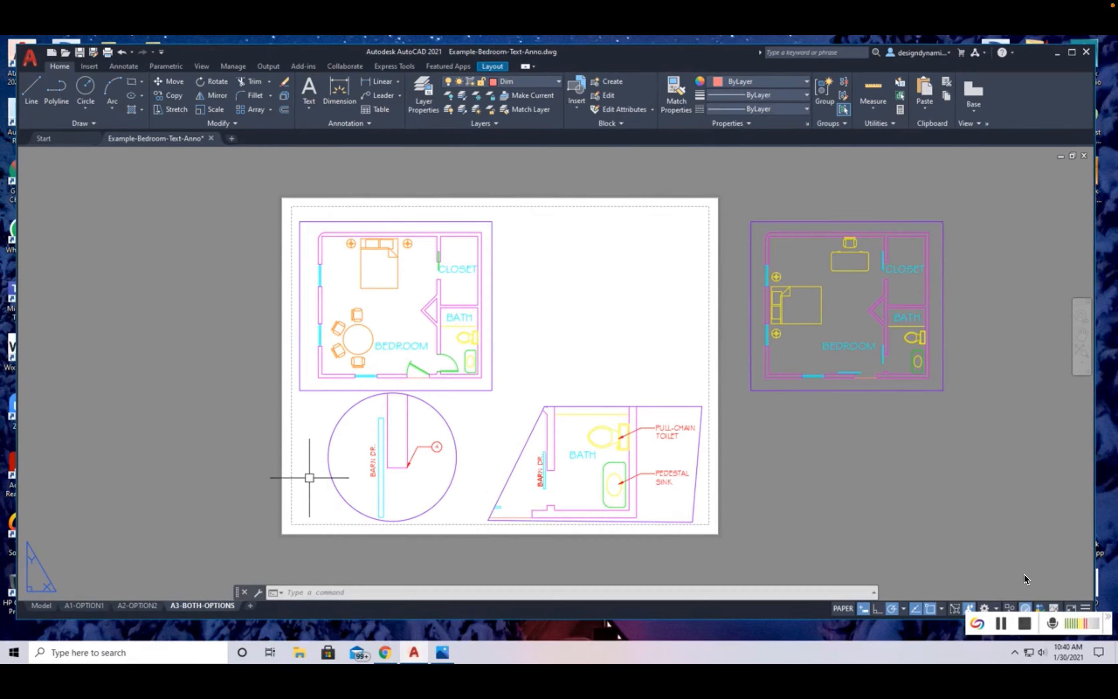
Step: Move the circular barn-door detail viewport straight down, off the sheet below its lower edge
left_click(171, 83)
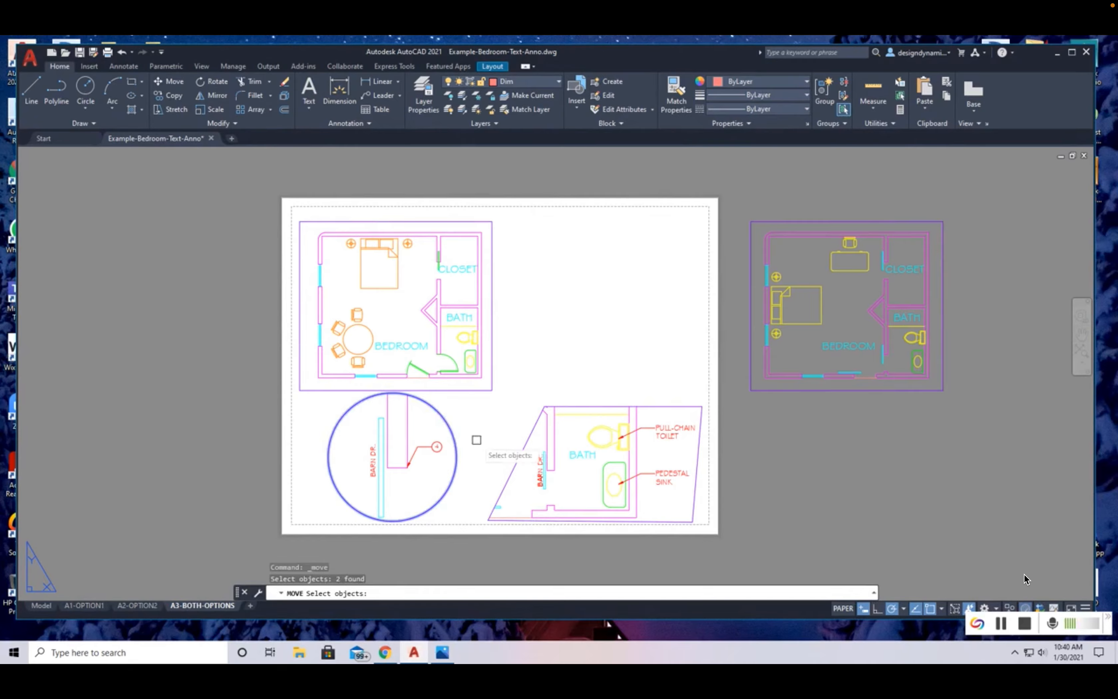
key("Return")
left_click(222, 326)
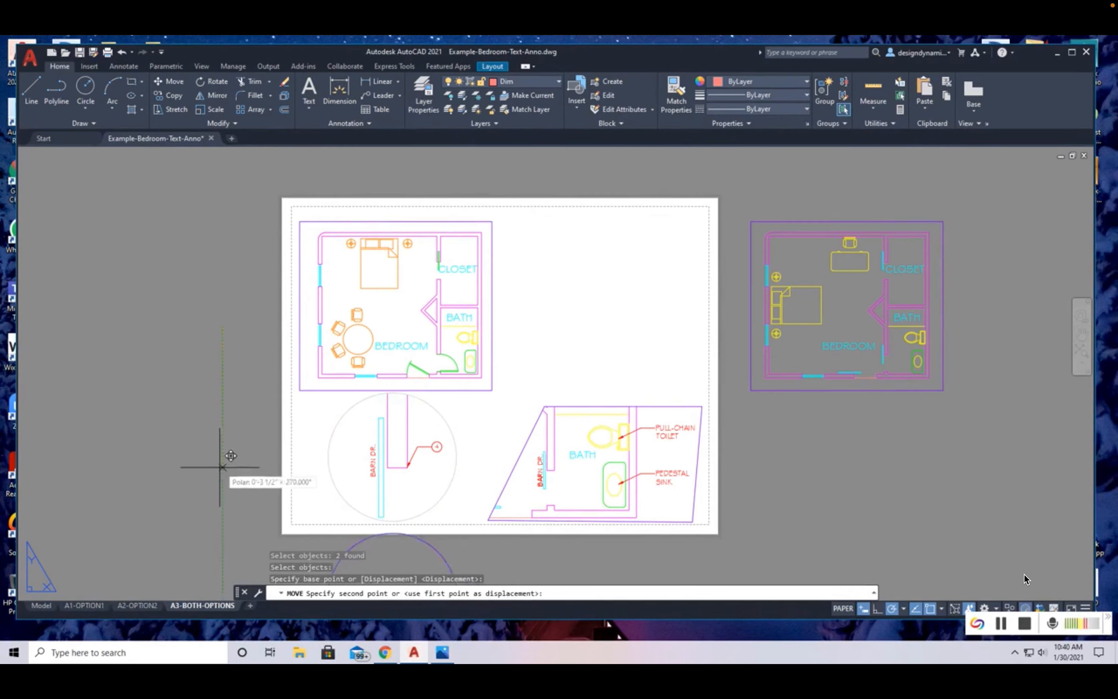
left_click(224, 479)
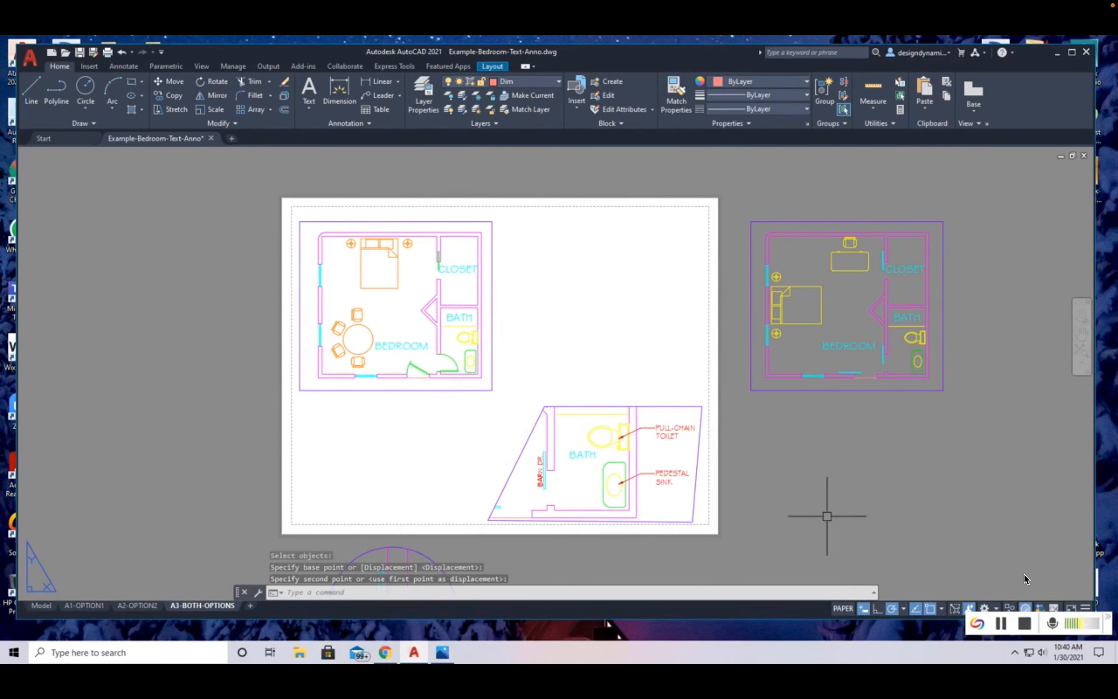
middle_click_drag(586, 580, 559, 418)
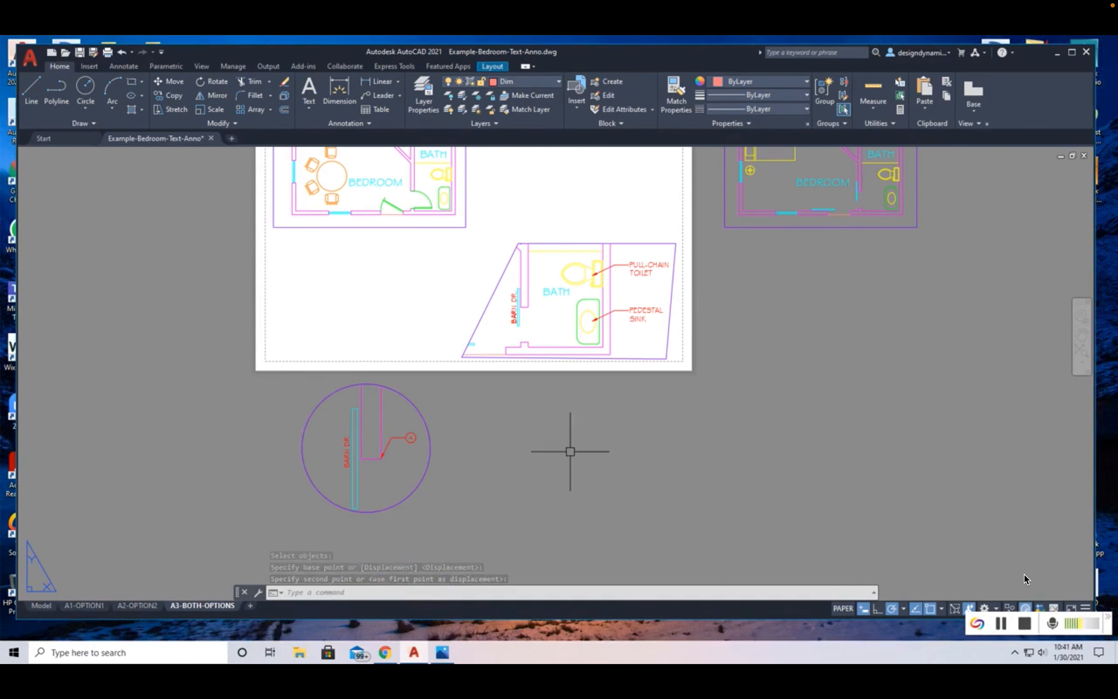
middle_click_drag(781, 325, 853, 481)
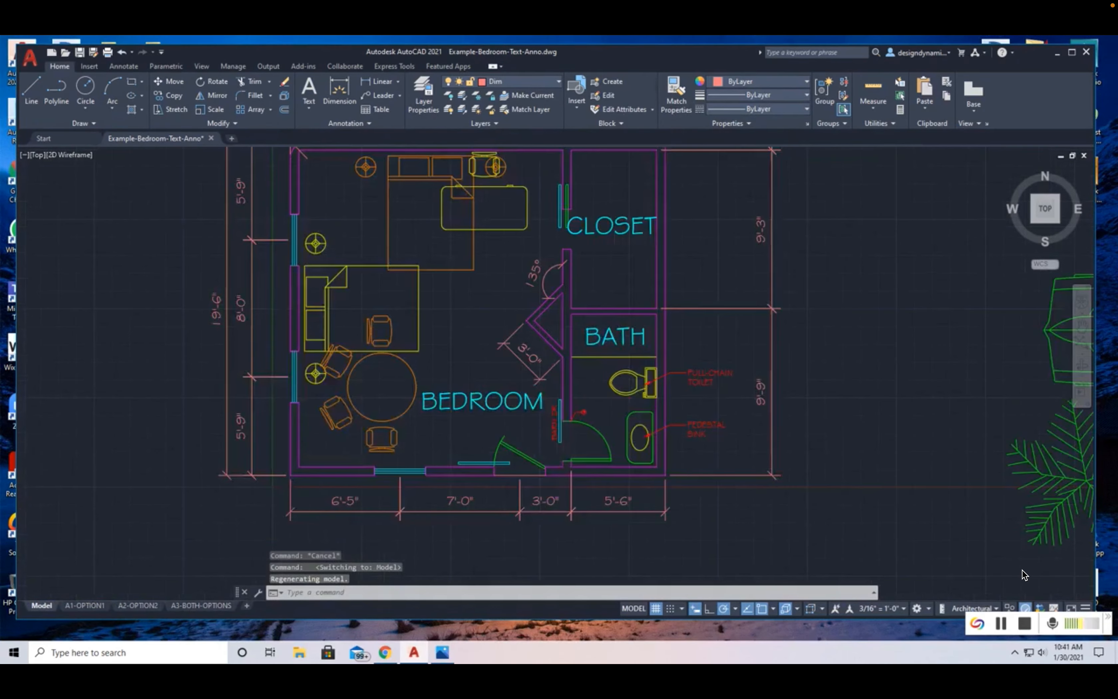
mouse_move(1115, 636)
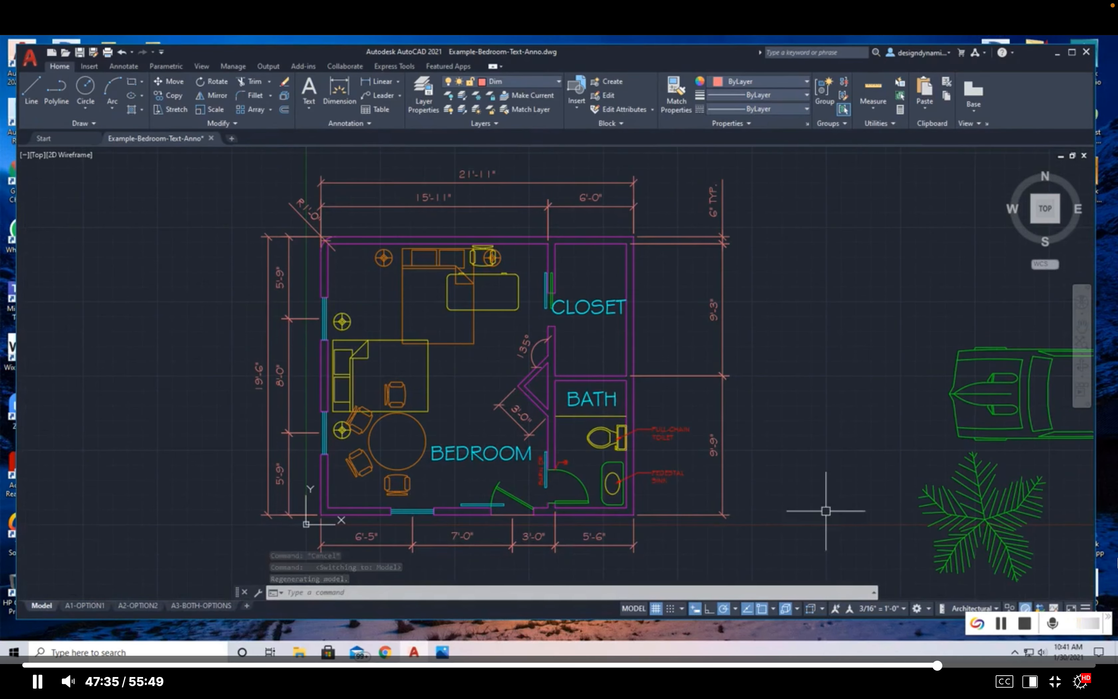
left_click(1079, 682)
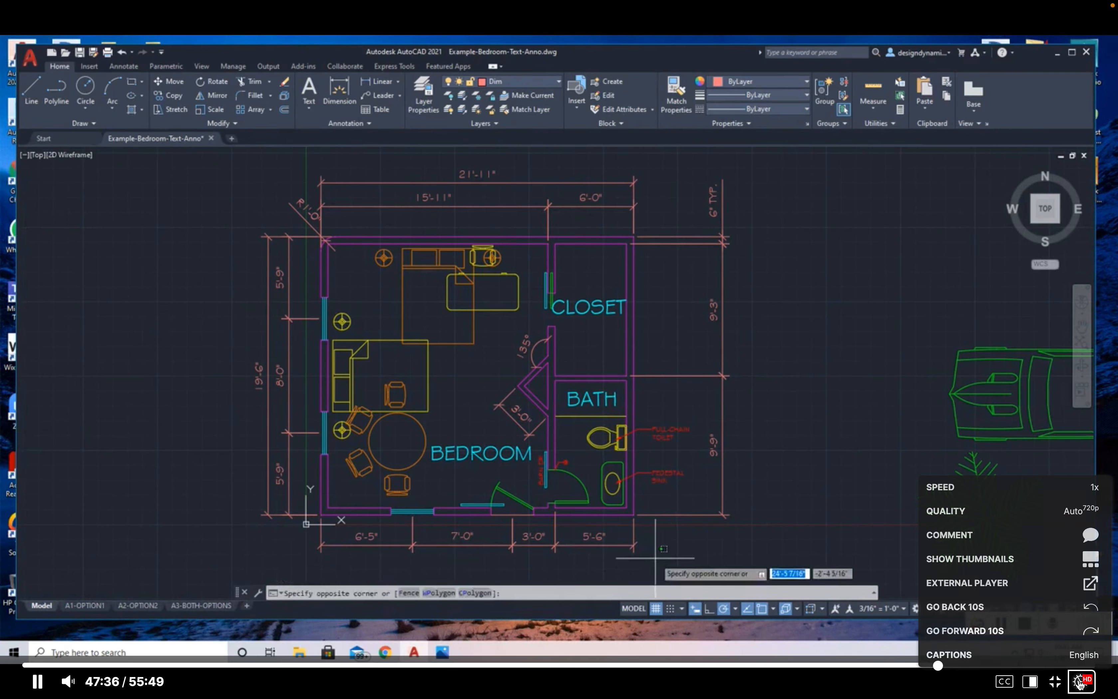
left_click(1082, 490)
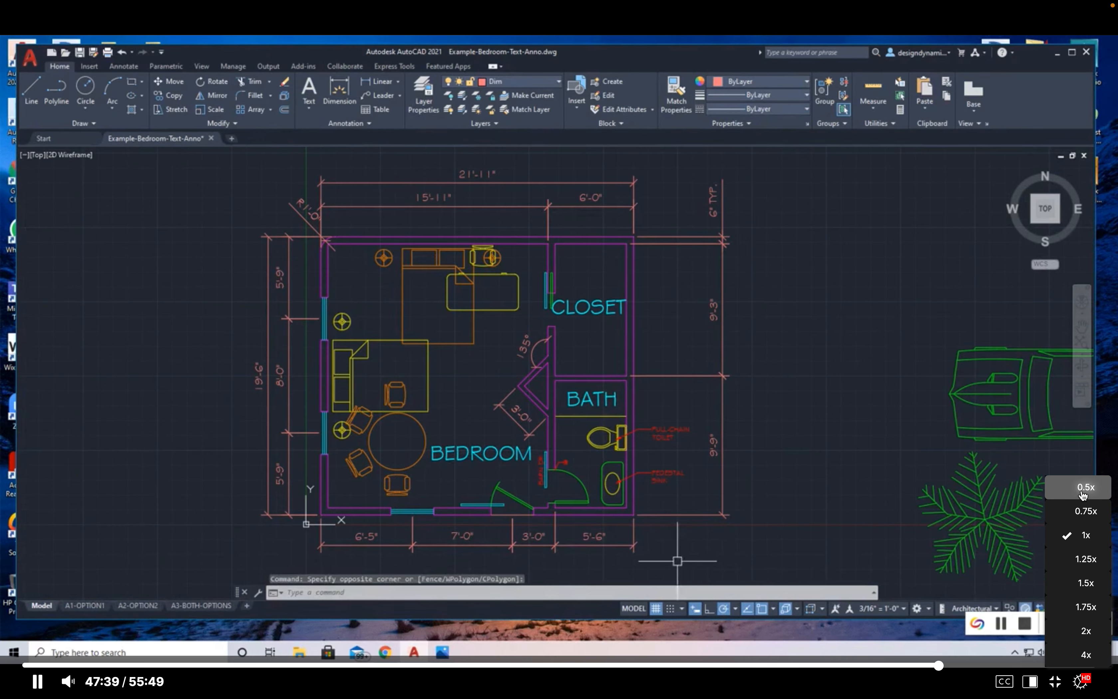
left_click(1086, 554)
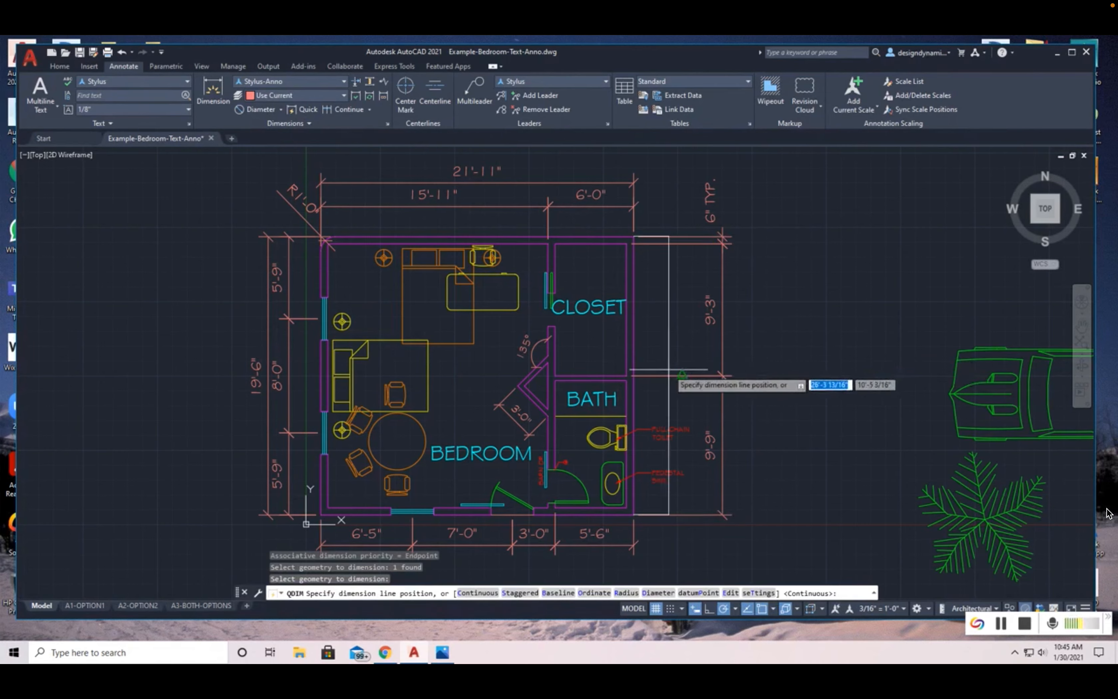
Step: Place the right exterior wall's overall quick dimension beyond the 9'-3" and 9'-9" dimensions, and stretch its dimension line slightly farther outward in model space
left_click(744, 369)
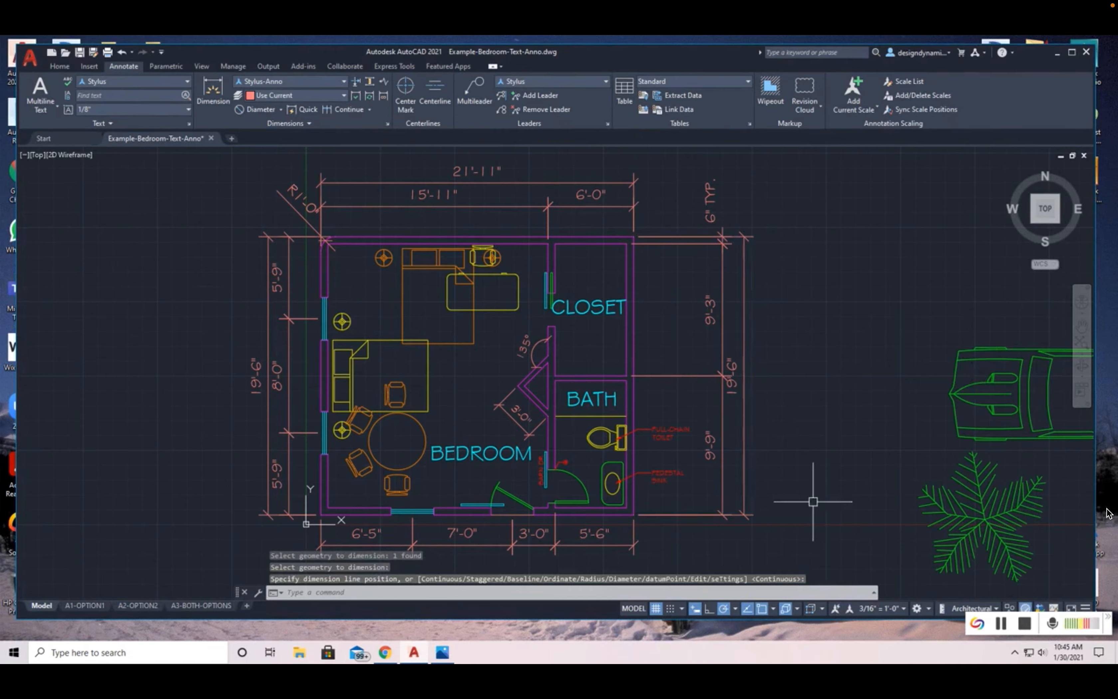
scroll(762, 398, "up", 3)
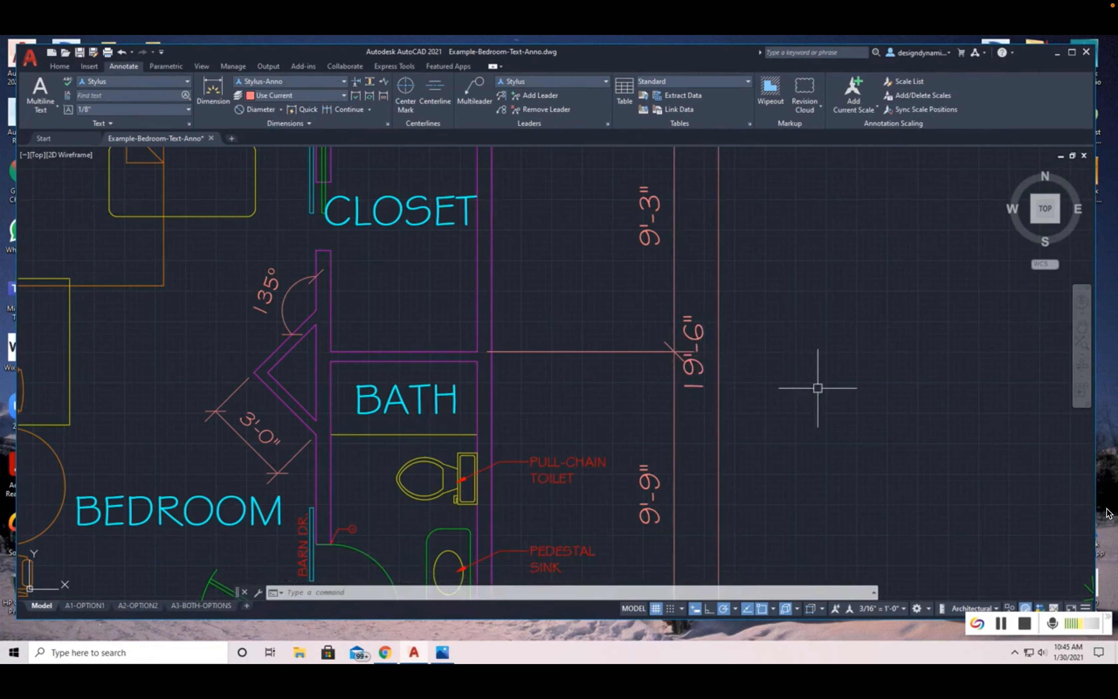
scroll(818, 388, "down", 3)
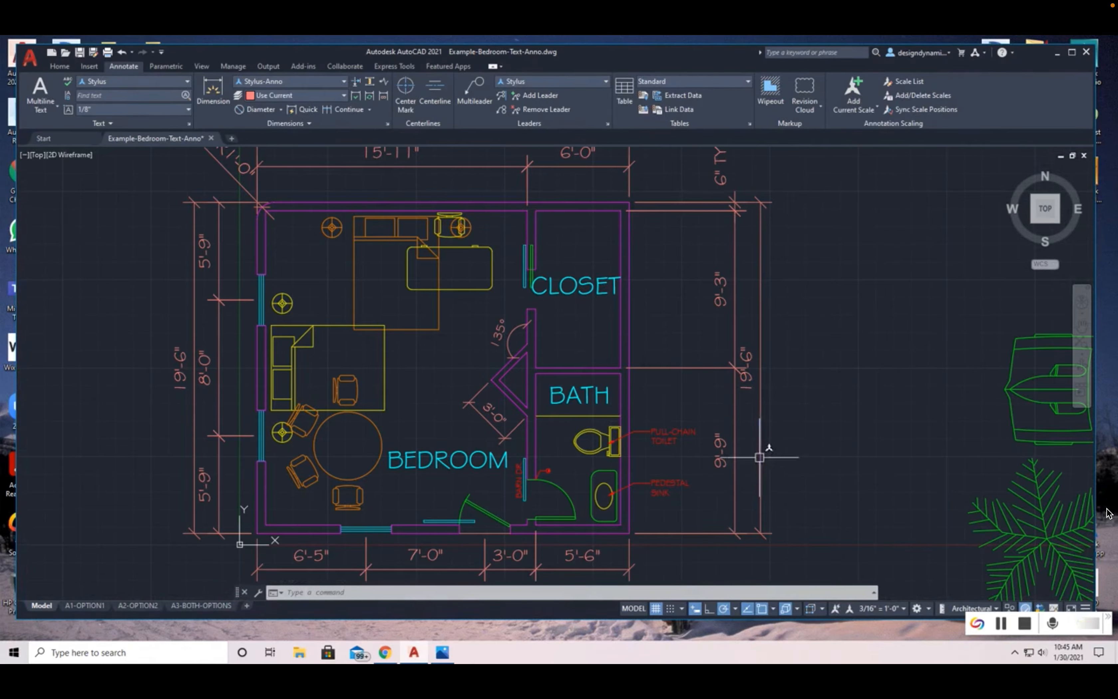
left_click(759, 458)
left_click(760, 532)
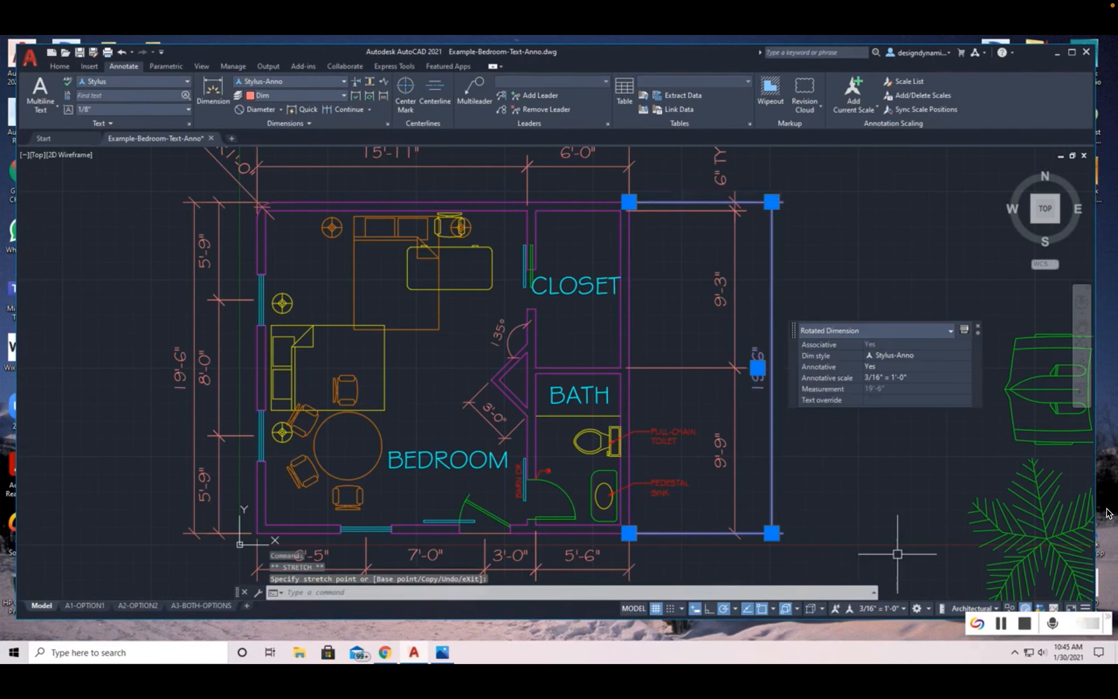
key("Escape")
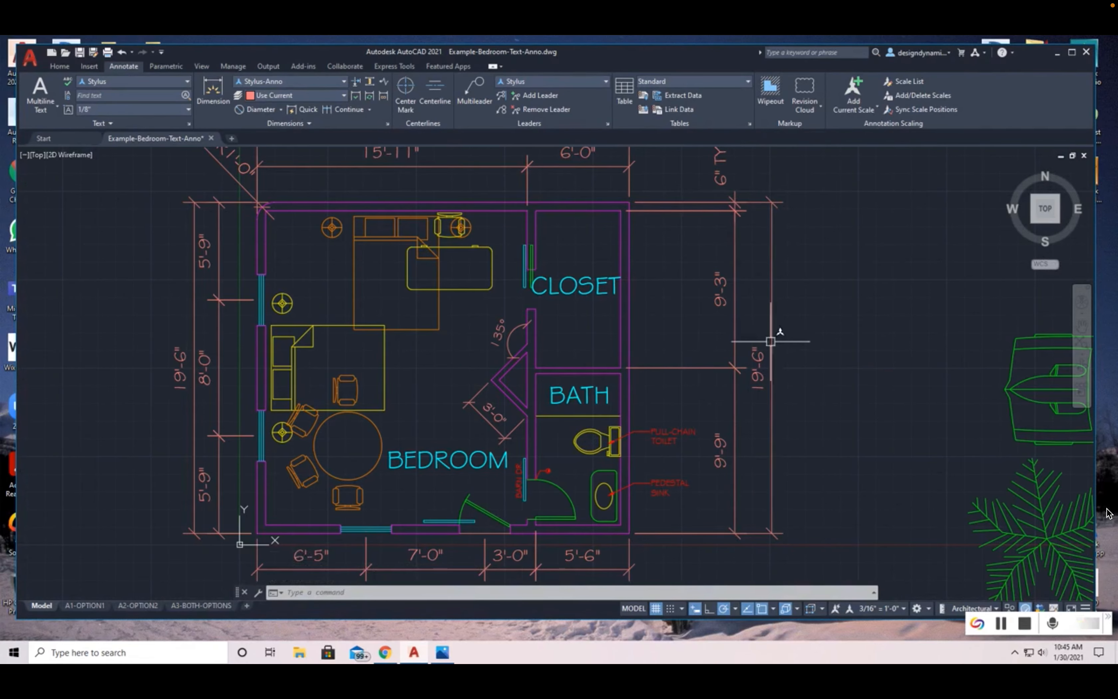
Step: Check the right wall's overall dimension in the A3-BOTH-OPTIONS, A2-OPTION2 and A1-OPTION1 layouts and return to model space
left_click(201, 605)
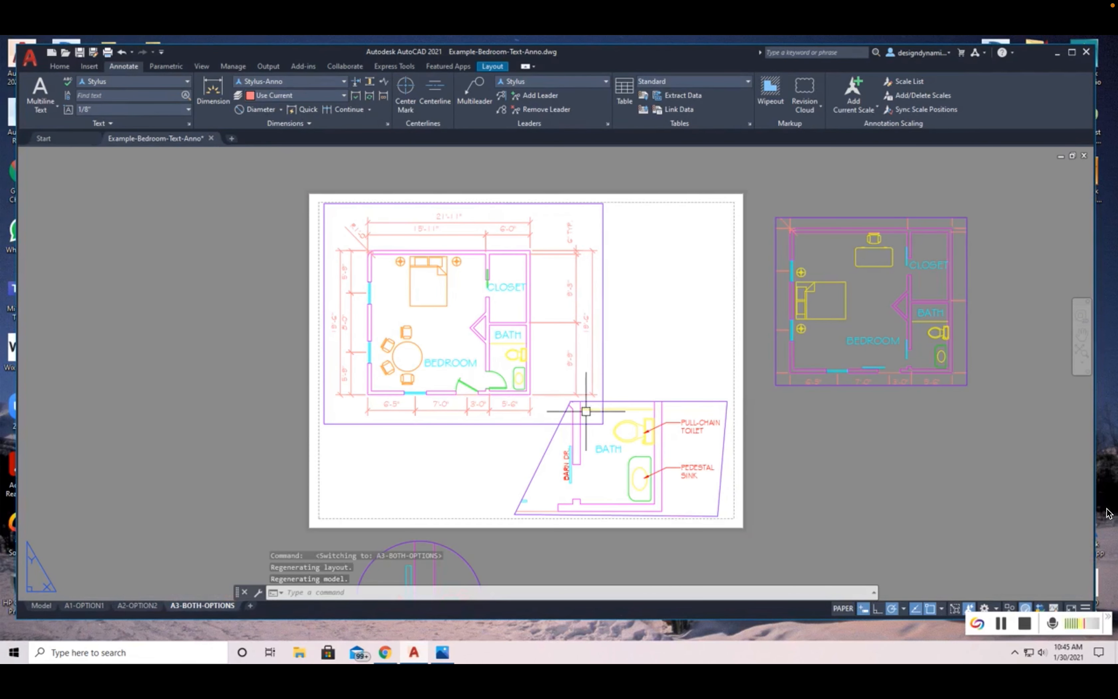
left_click(137, 605)
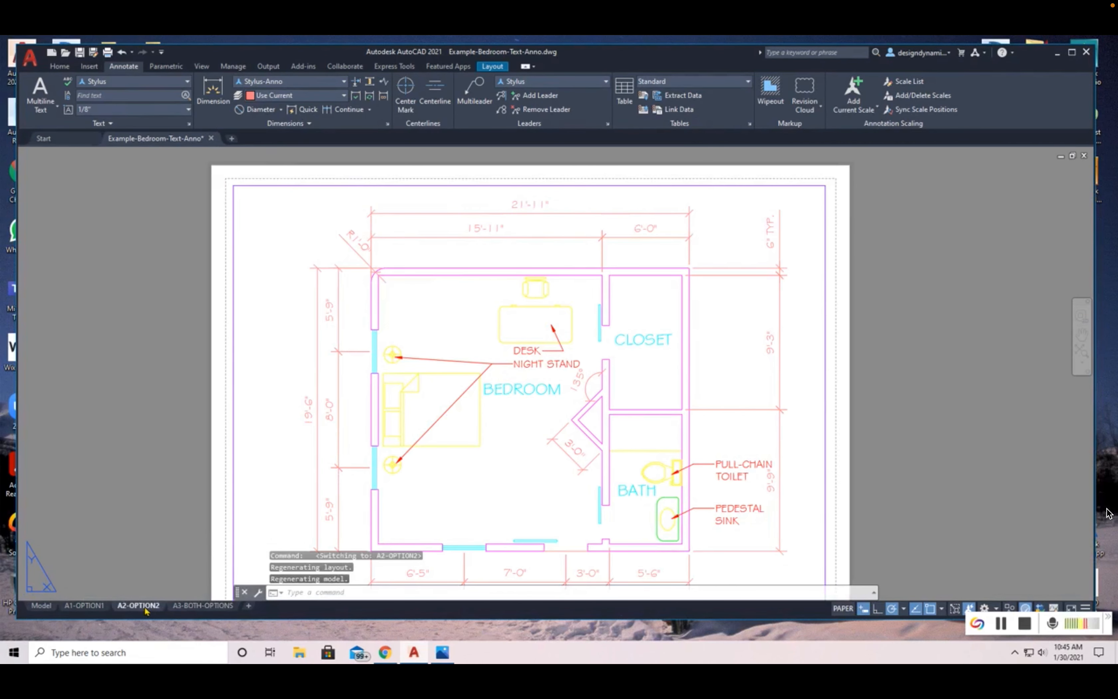
left_click(86, 609)
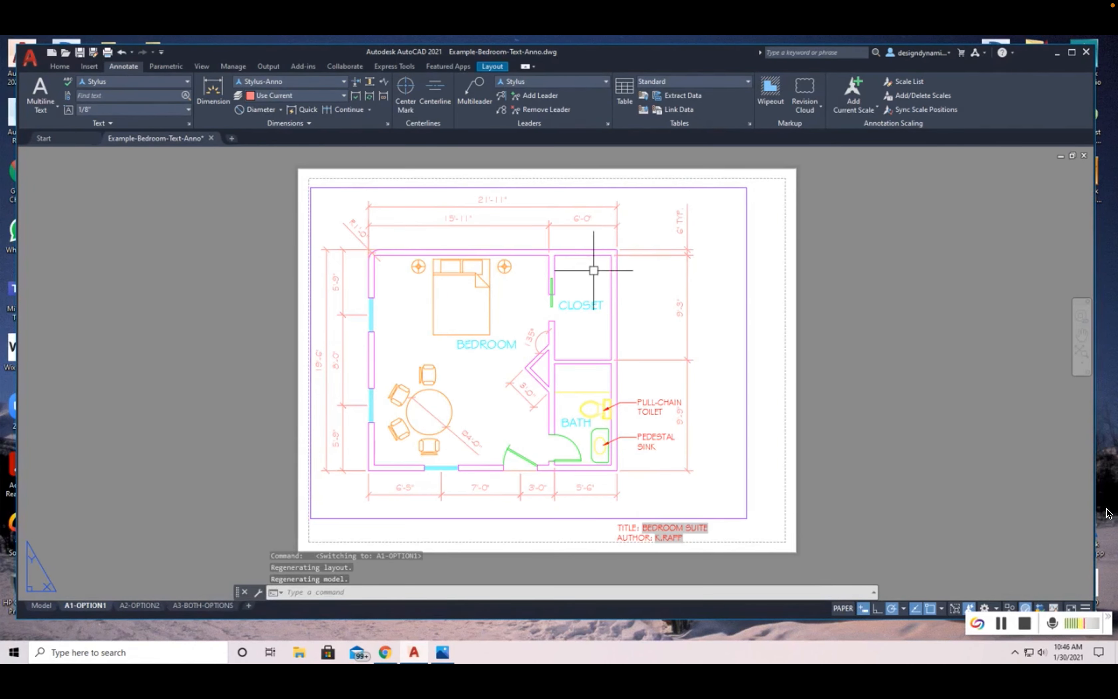
left_click(42, 607)
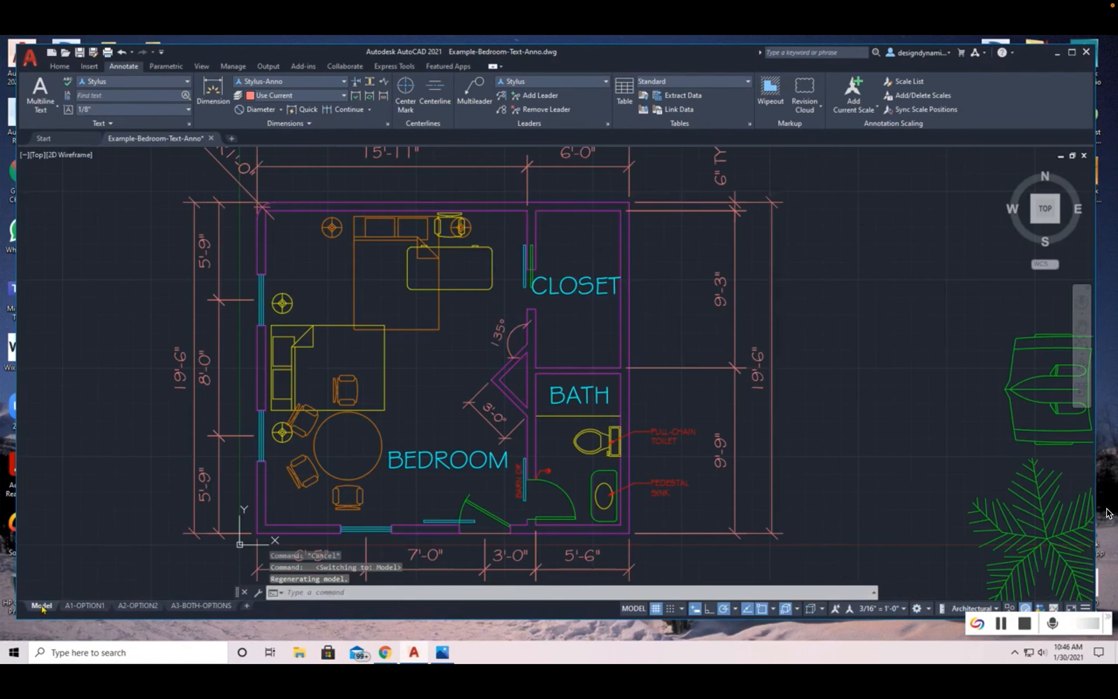
Step: Add the 1/4" = 1'-0" annotation scale to the right exterior wall's overall dimension
left_click(760, 356)
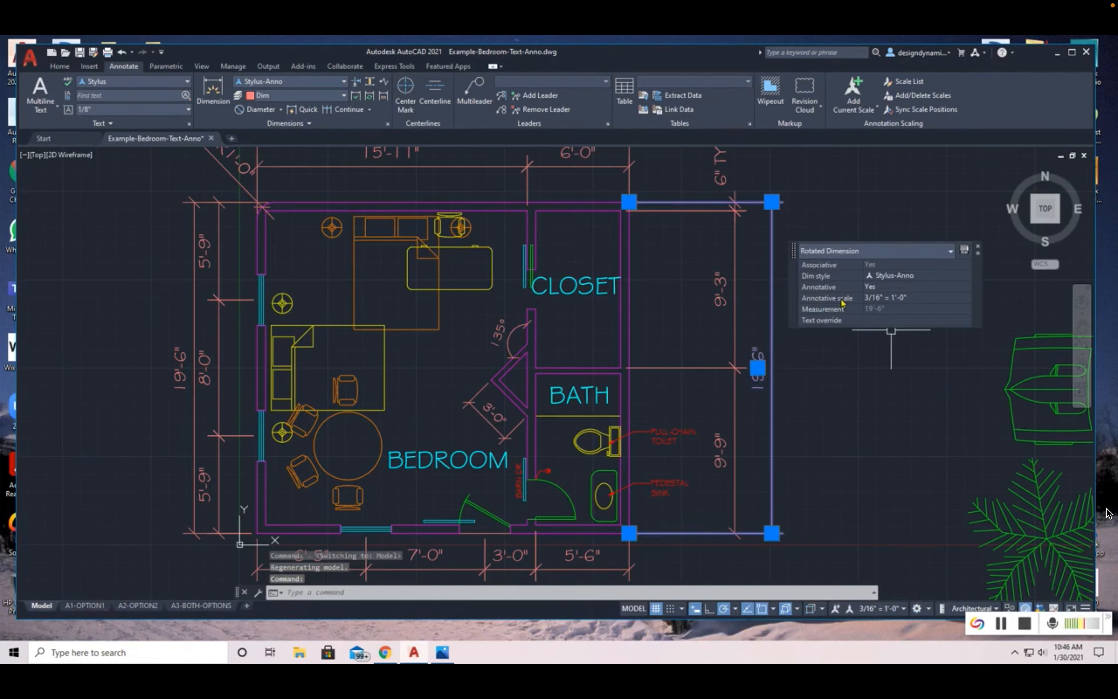
left_click(961, 299)
left_click(967, 298)
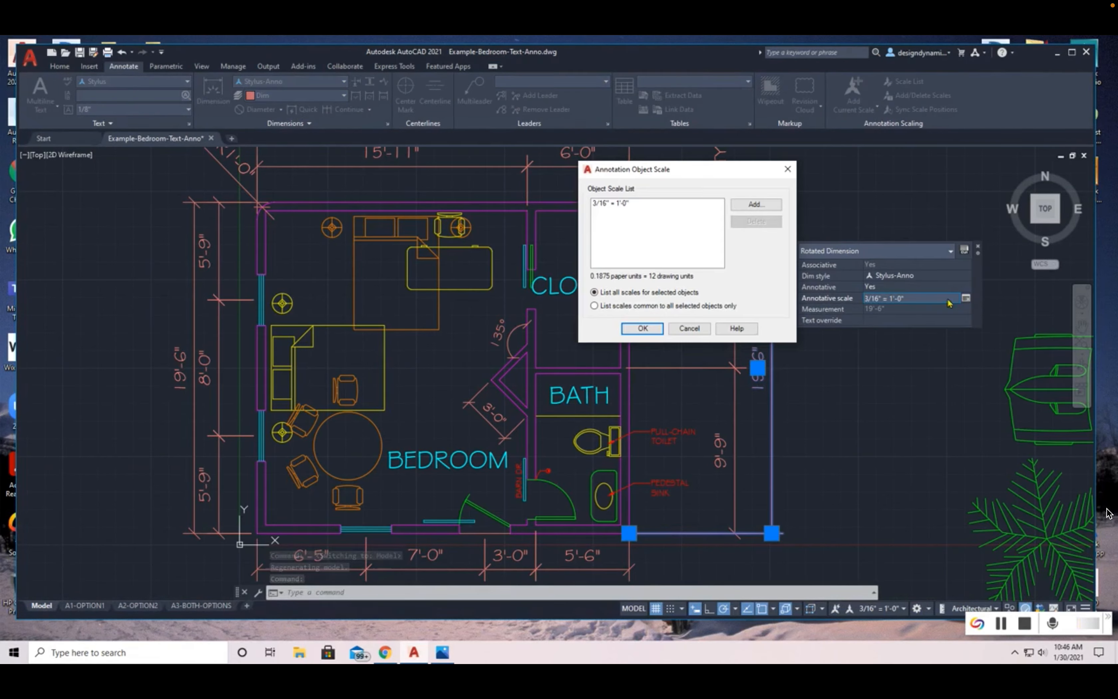
left_click(755, 206)
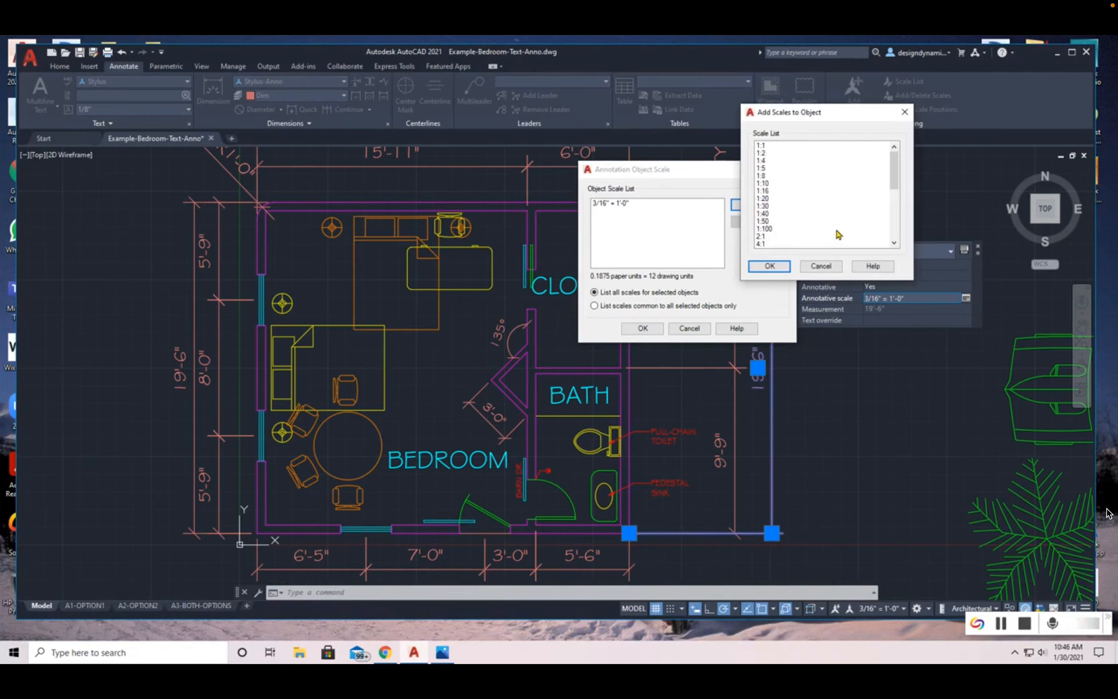
scroll(896, 237, "down", 4)
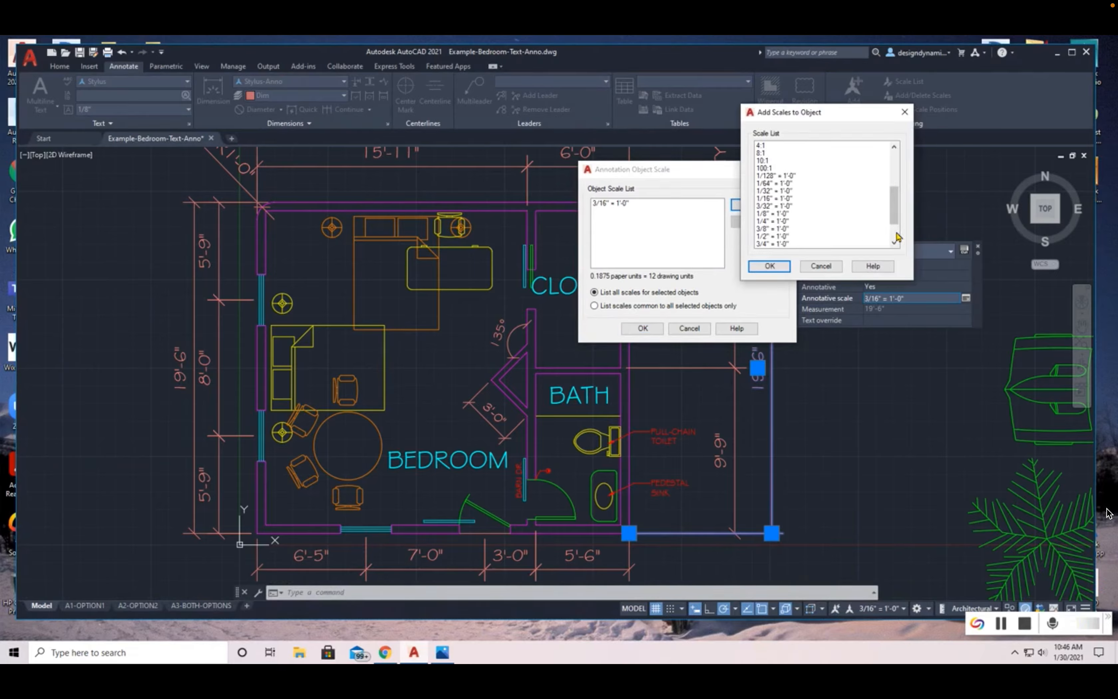
left_click(768, 221)
left_click(770, 267)
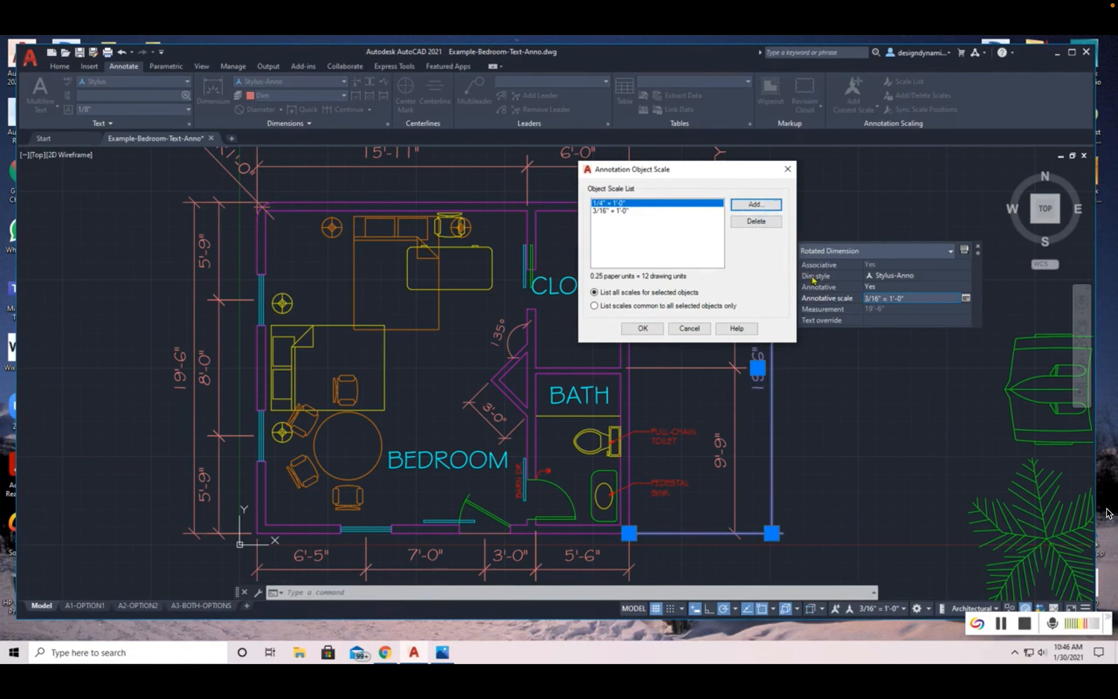
left_click(644, 329)
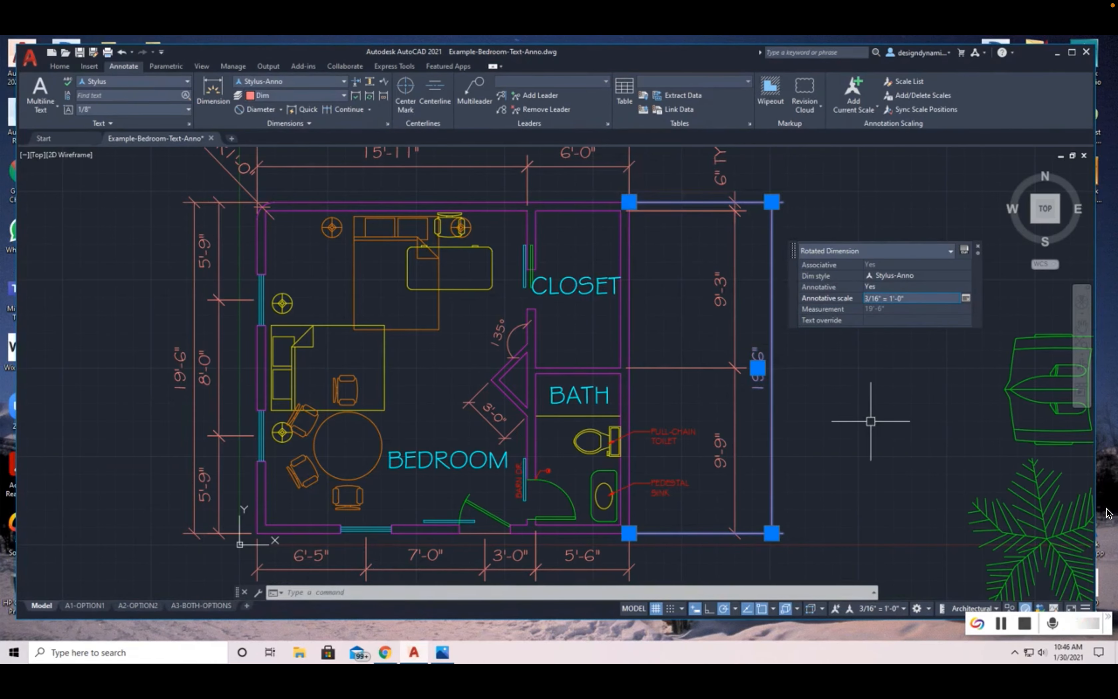
Step: Check the right wall's overall dimension in the A1-OPTION1, A2-OPTION2 and A3-BOTH-OPTIONS layouts and return to model space
key("Escape")
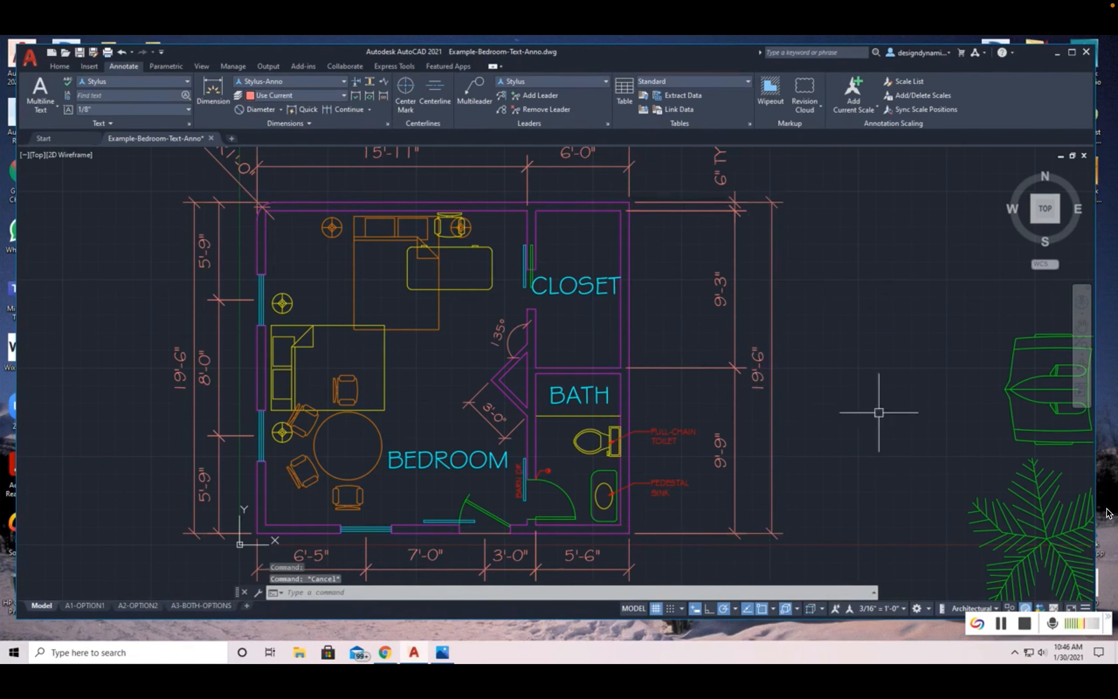
left_click(86, 605)
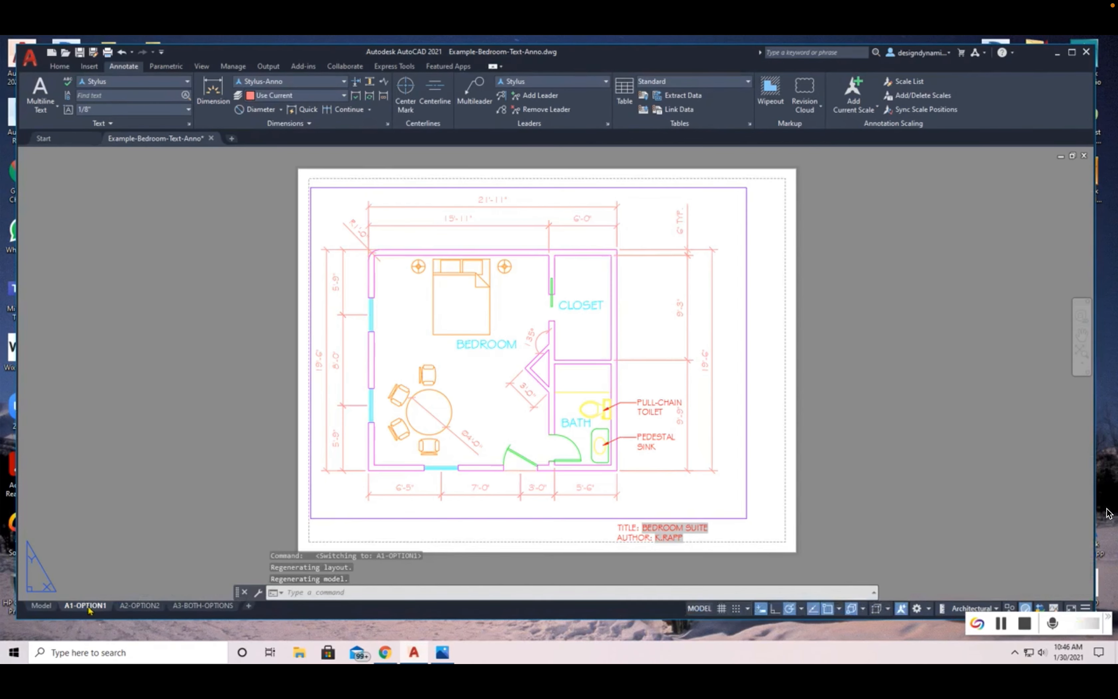
left_click(134, 606)
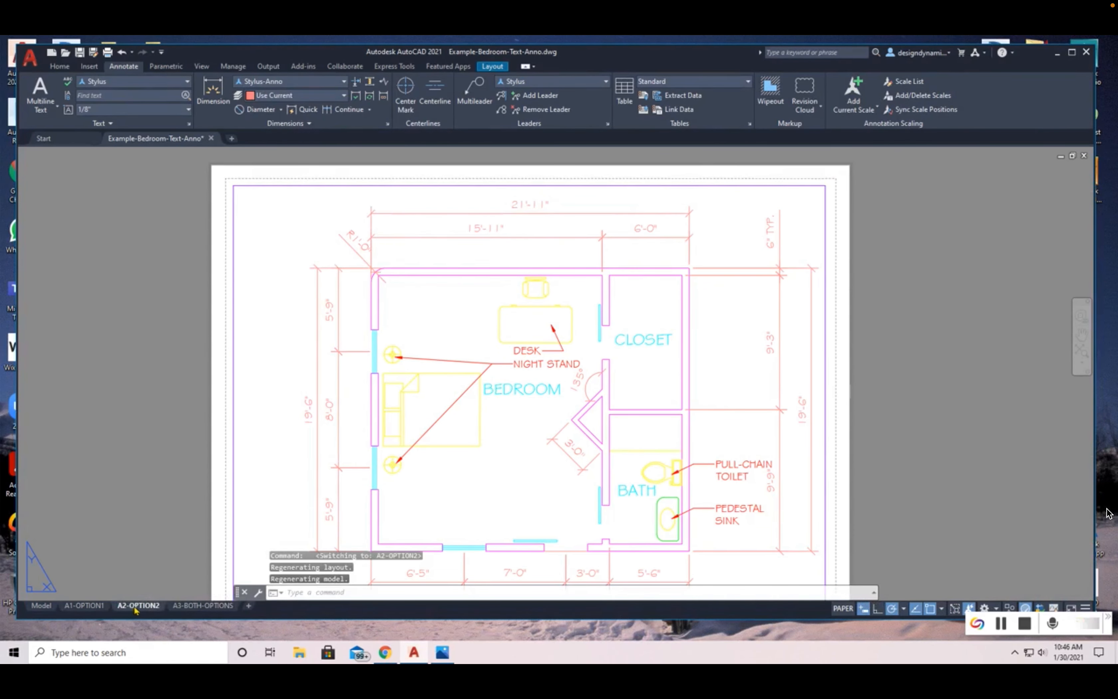
left_click(196, 607)
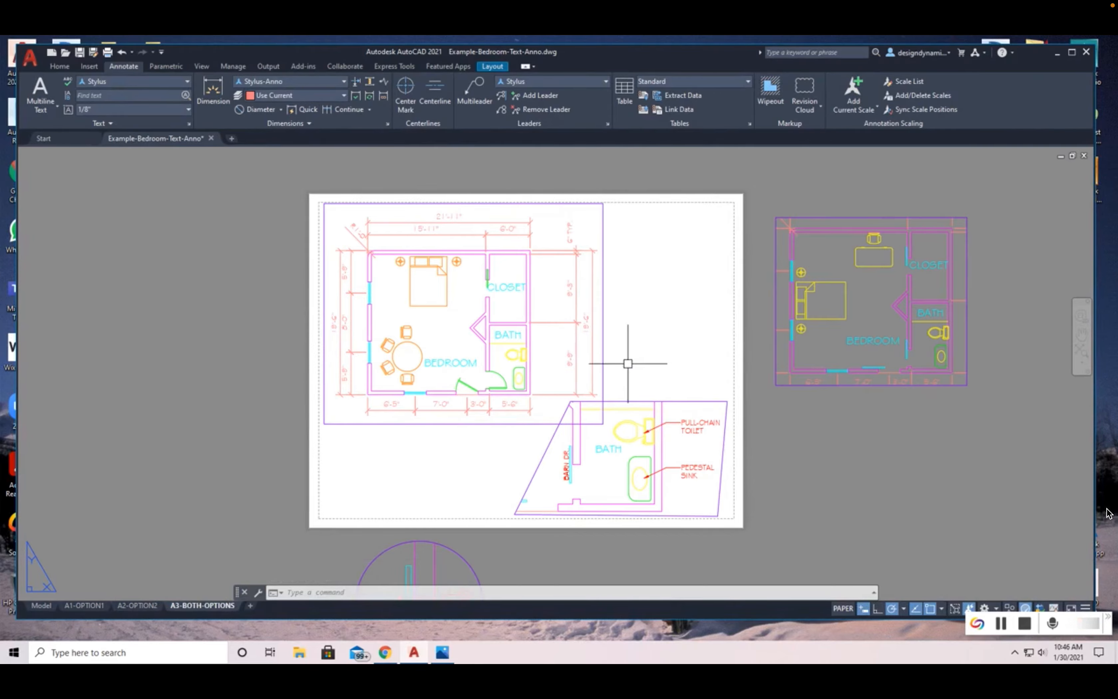
left_click(42, 606)
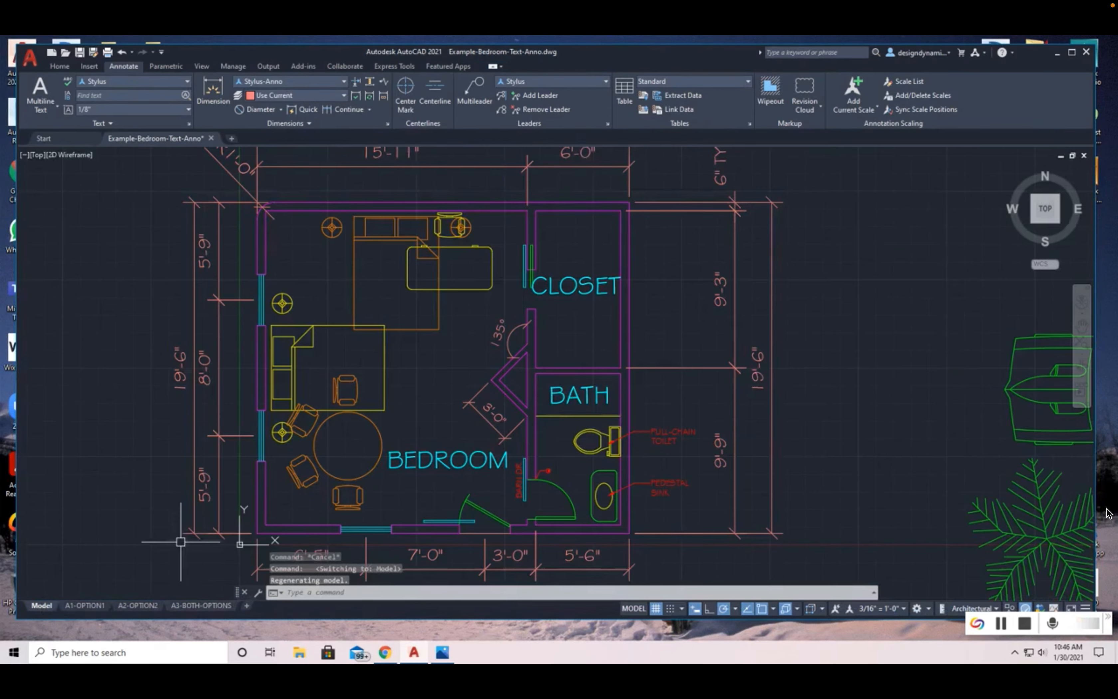
Step: Remove the 3/16" = 1'-0" annotation scale from all inner exterior dimensions, the corner radius, 6" TYP. and right overall dimension, and check A3-BOTH-OPTIONS
left_click(714, 309)
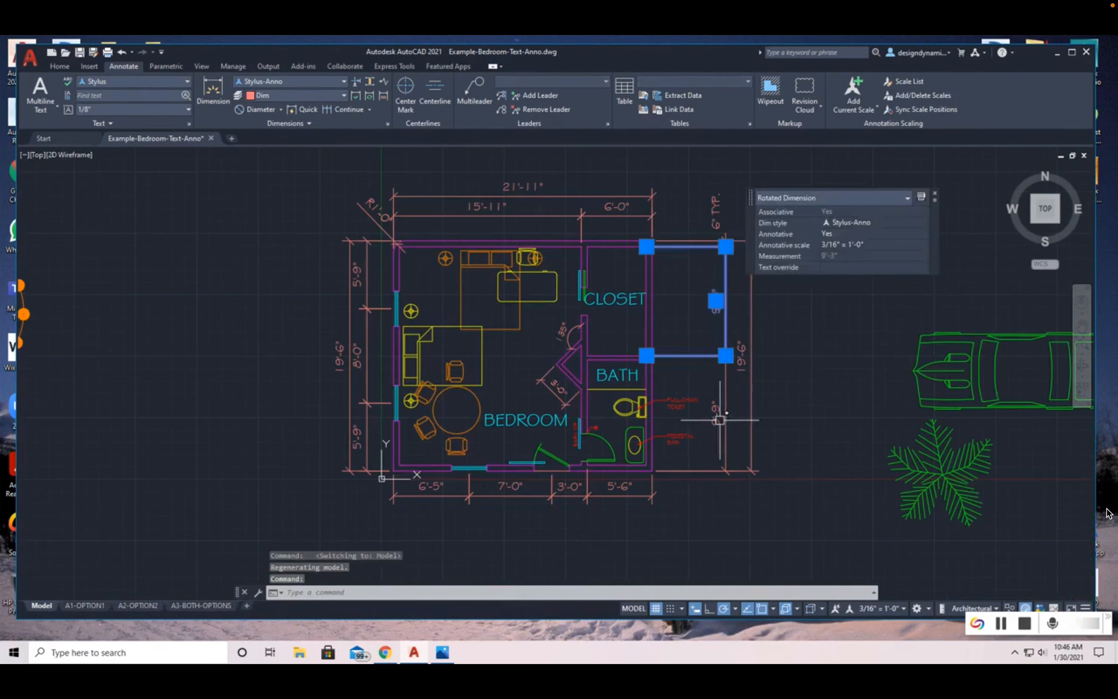
left_click(715, 413)
left_click(668, 505)
left_click(409, 497)
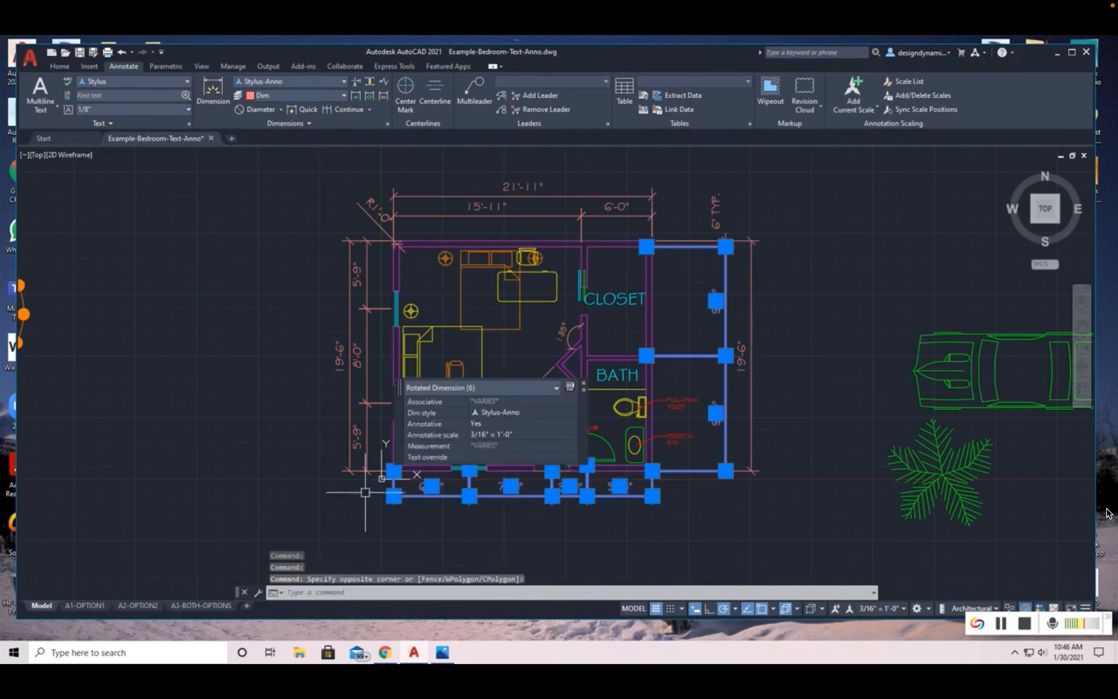
left_click(361, 437)
left_click(366, 323)
left_click(366, 281)
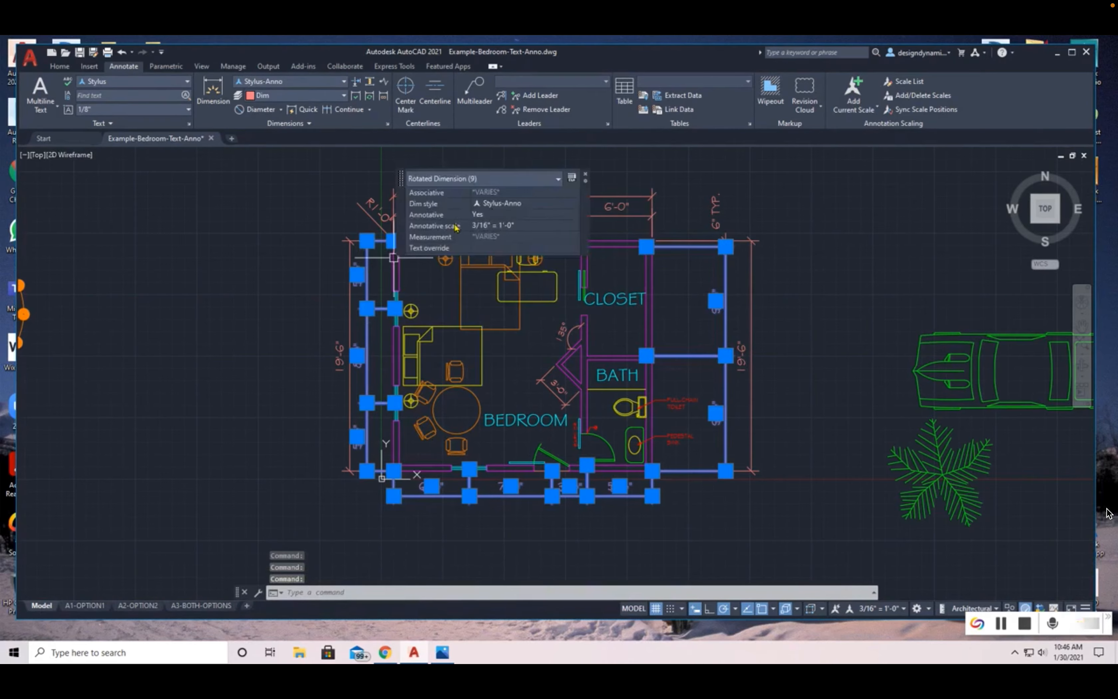
left_click(619, 210)
left_click(489, 209)
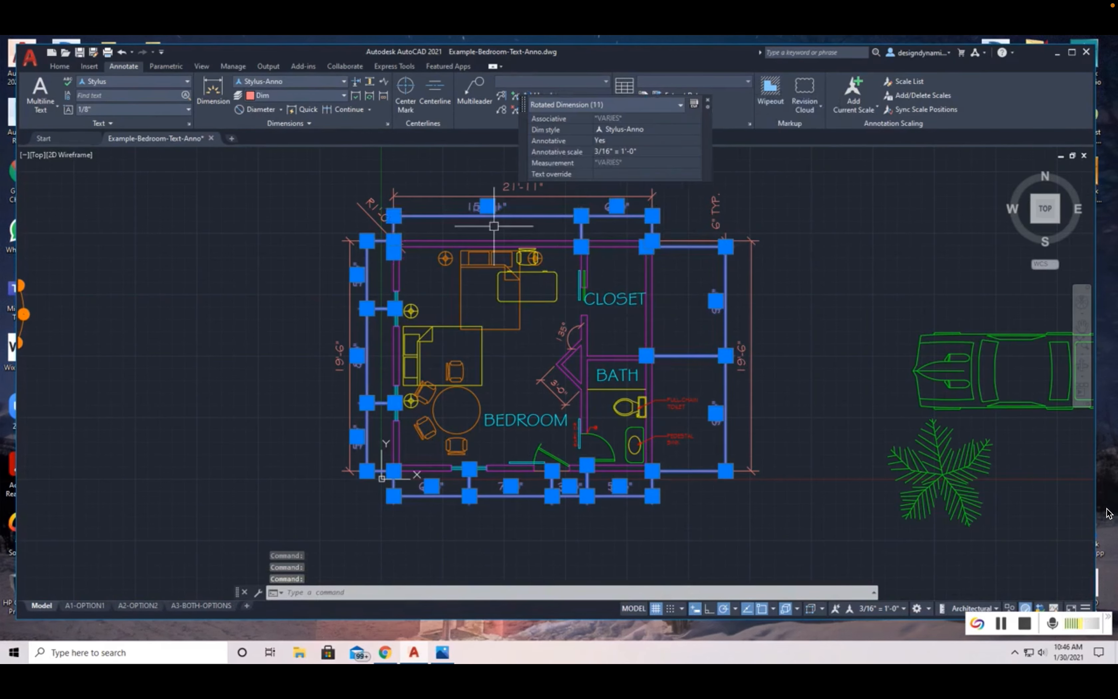
left_click(372, 207)
left_click(708, 203)
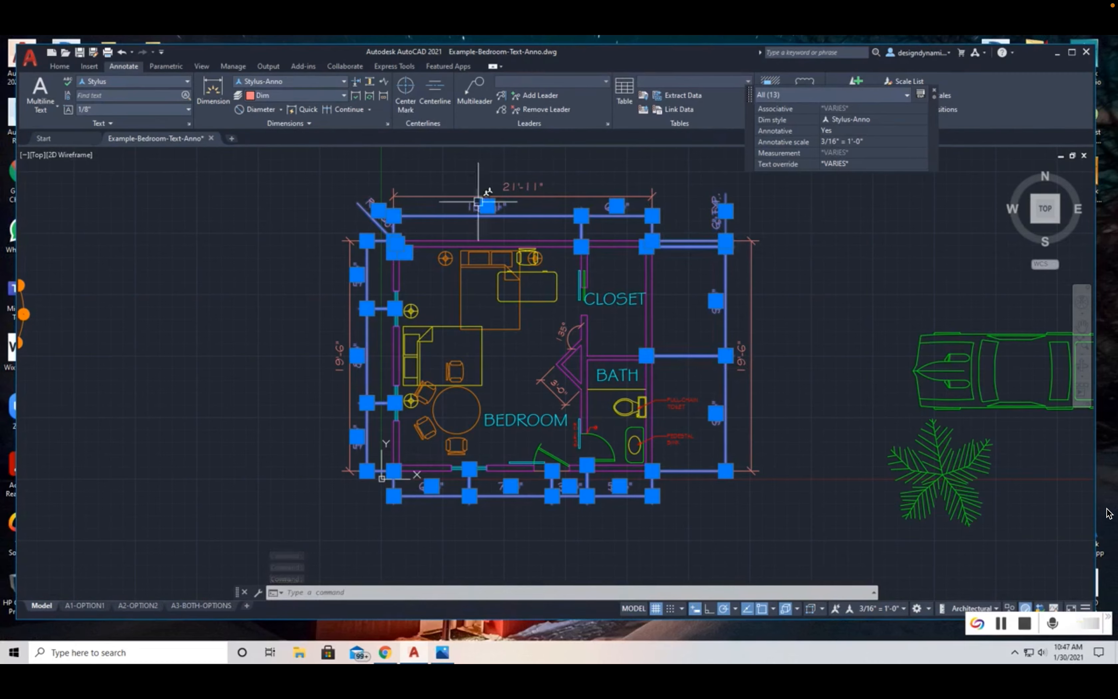
left_click(749, 355)
mouse_move(742, 355)
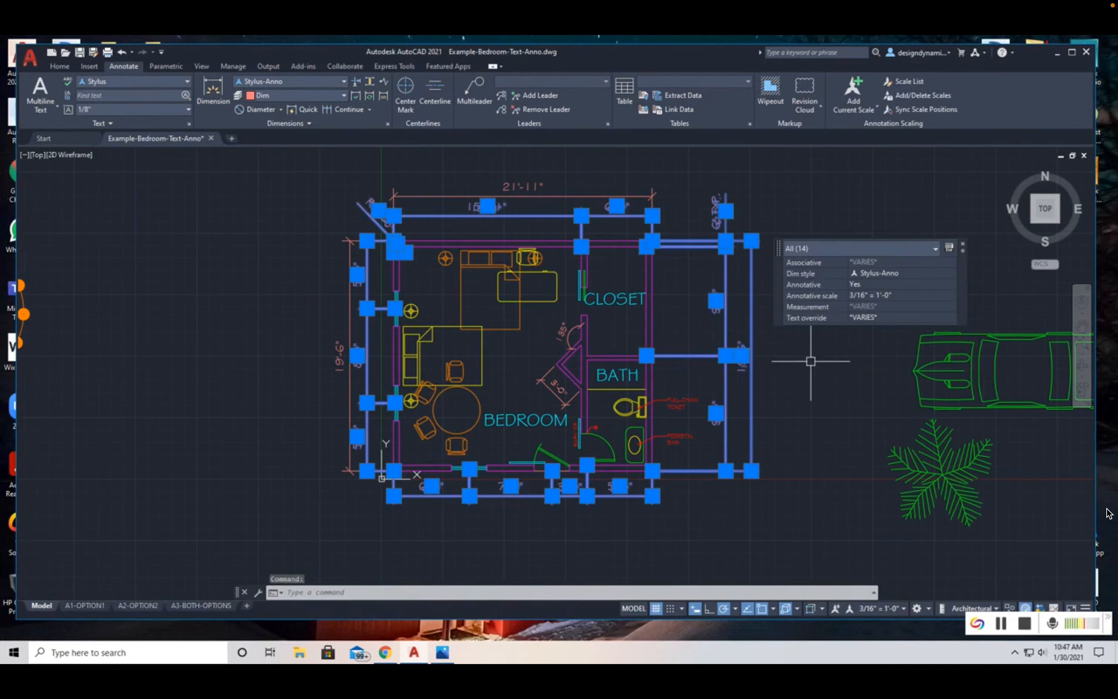
left_click(912, 300)
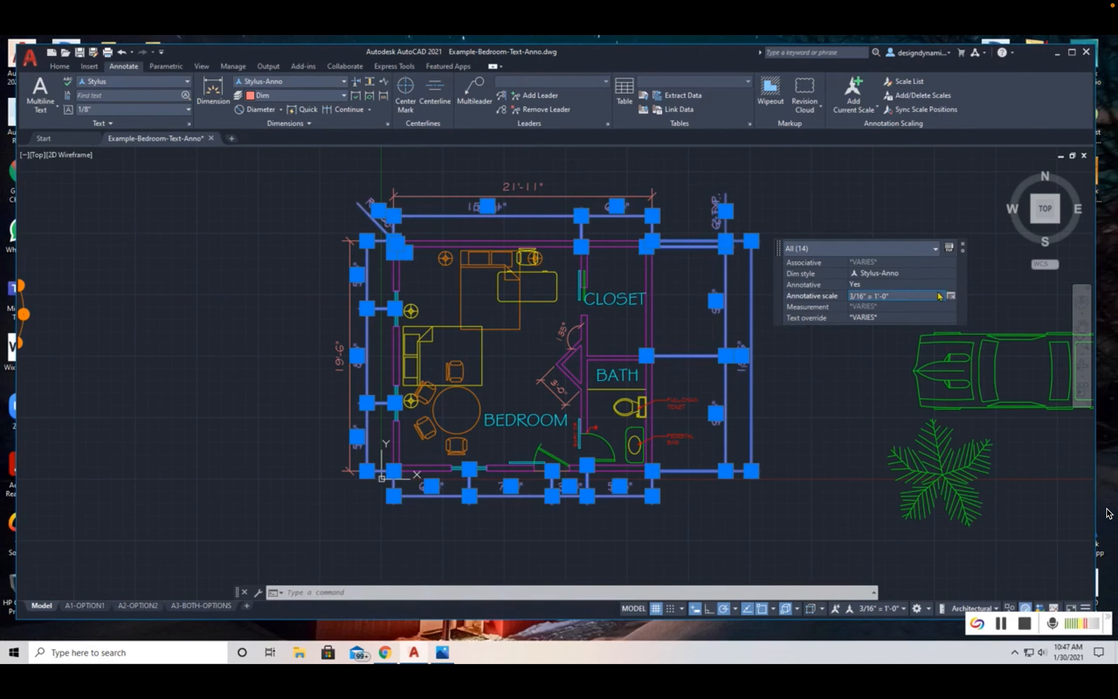
left_click(951, 296)
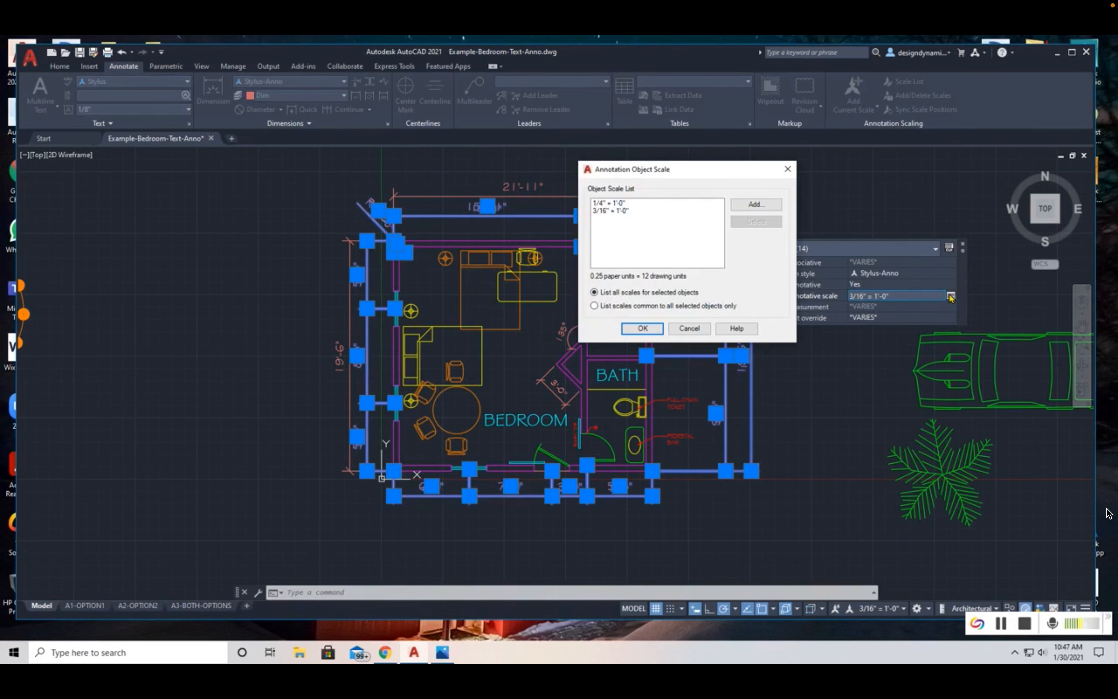
left_click(604, 211)
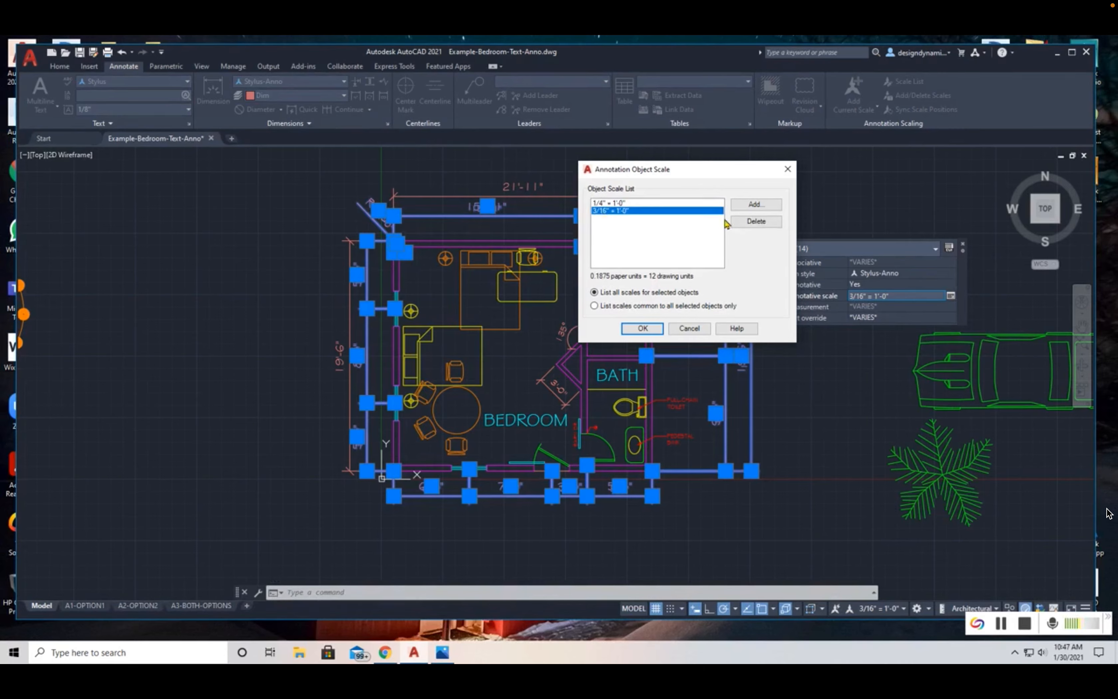
left_click(754, 222)
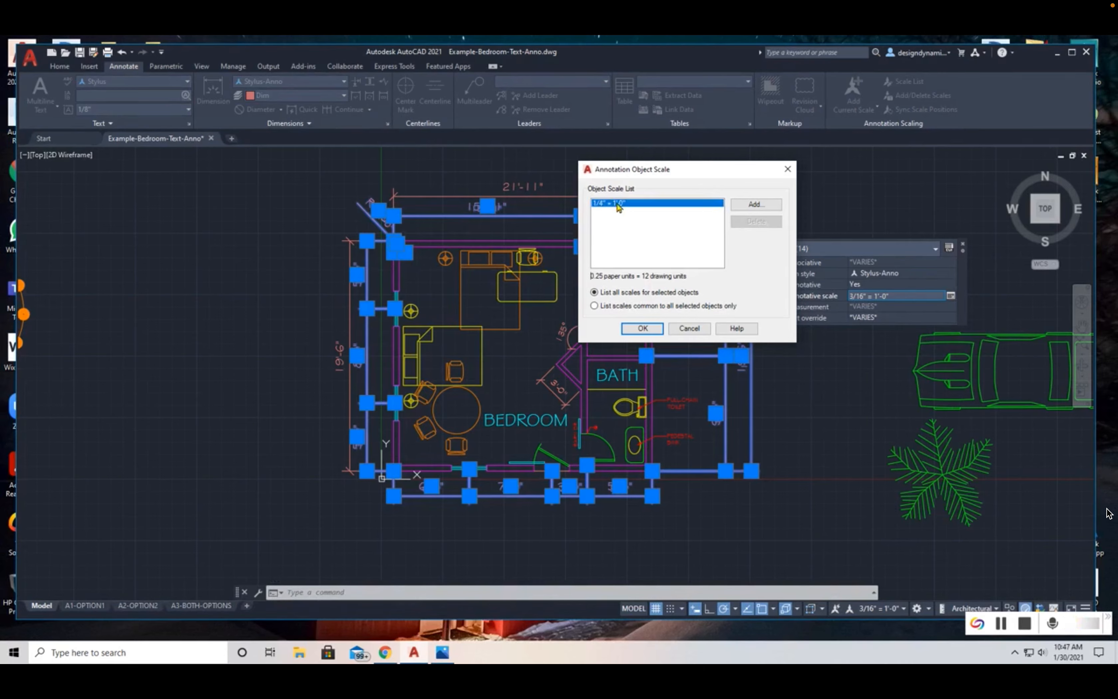
left_click(642, 329)
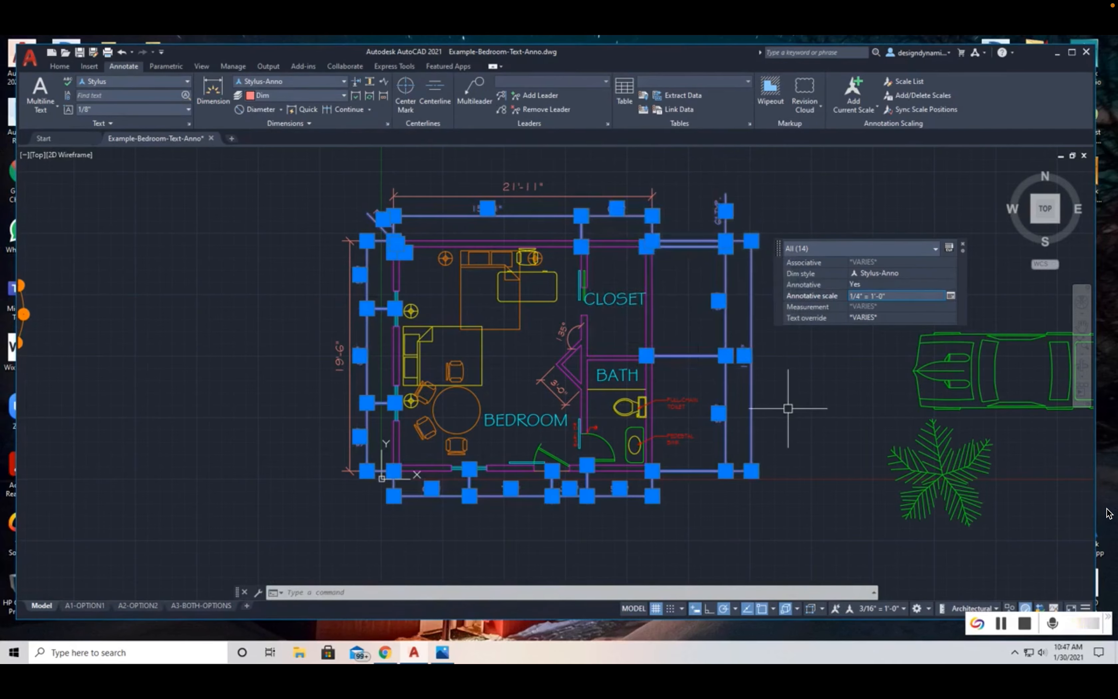
key("Escape")
left_click(201, 607)
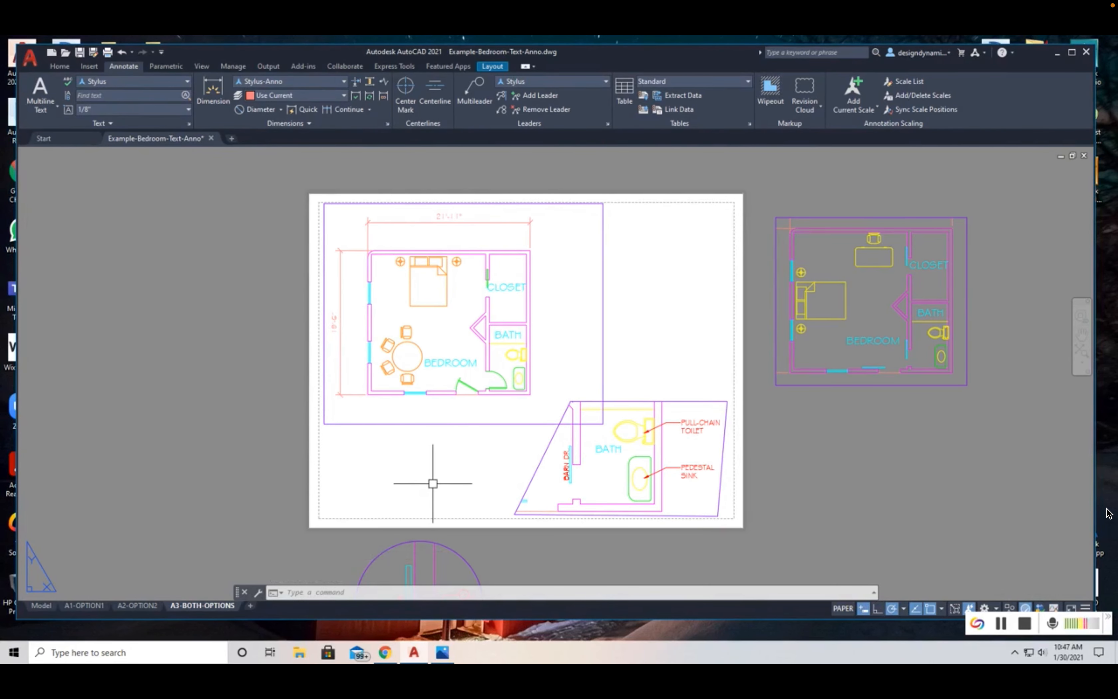
left_click(42, 606)
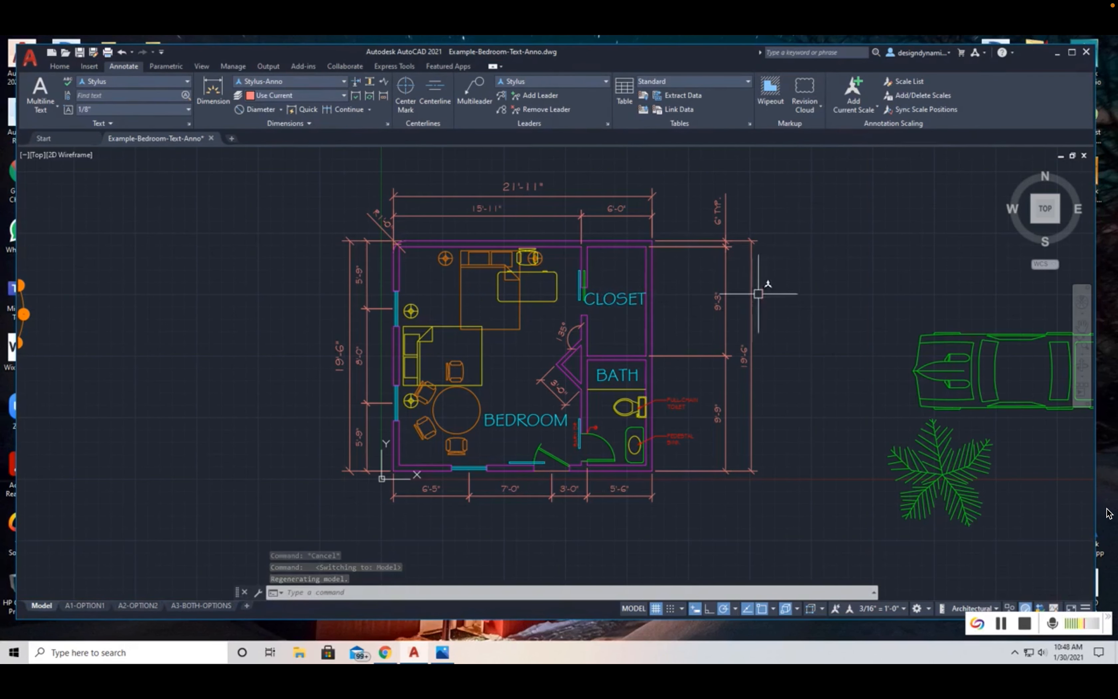
Step: Stretch the closet's 9'-3" dimension line inward toward the right exterior wall, out of line with the 9'-9" dimension
scroll(762, 311, "up", 2)
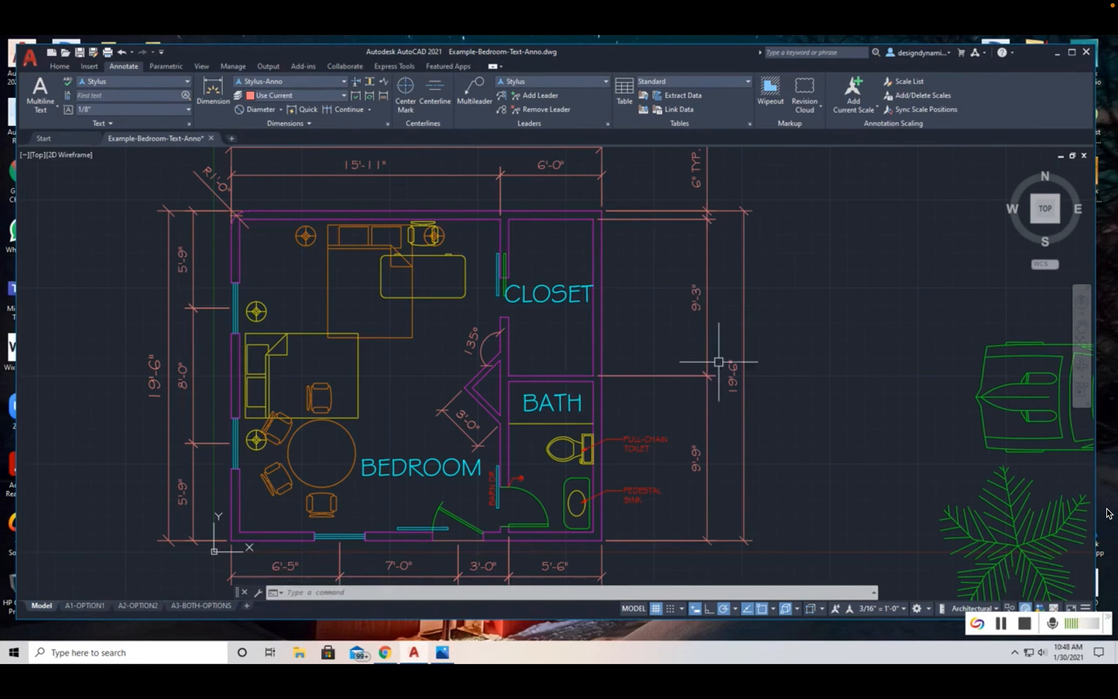
left_click(697, 296)
left_click(707, 376)
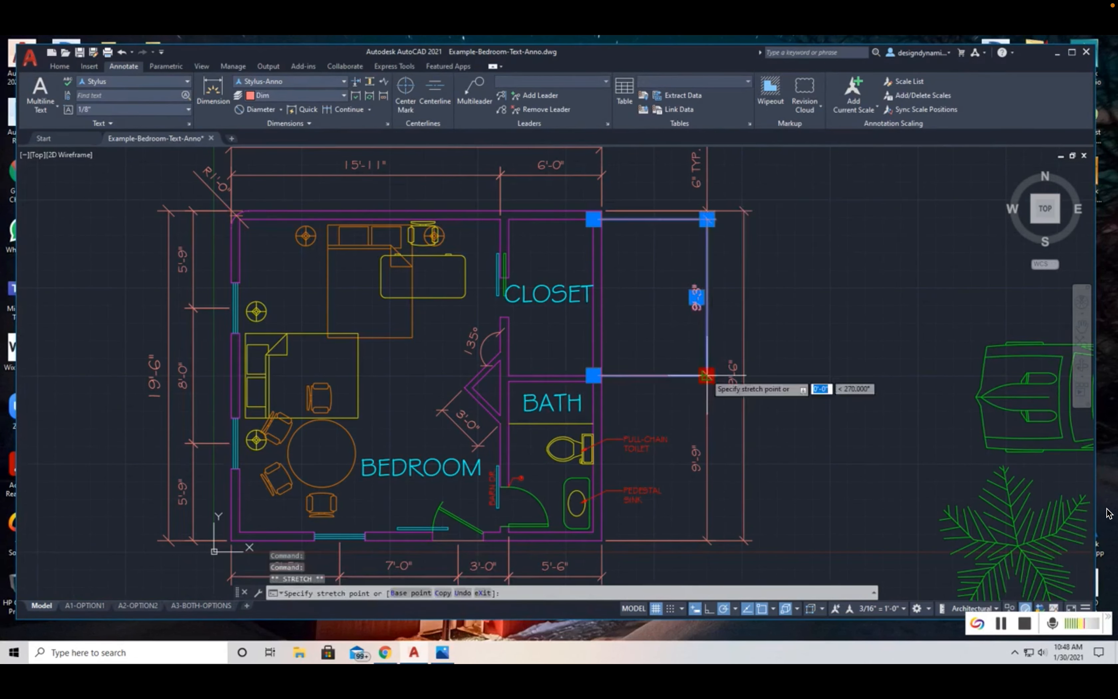
left_click(657, 375)
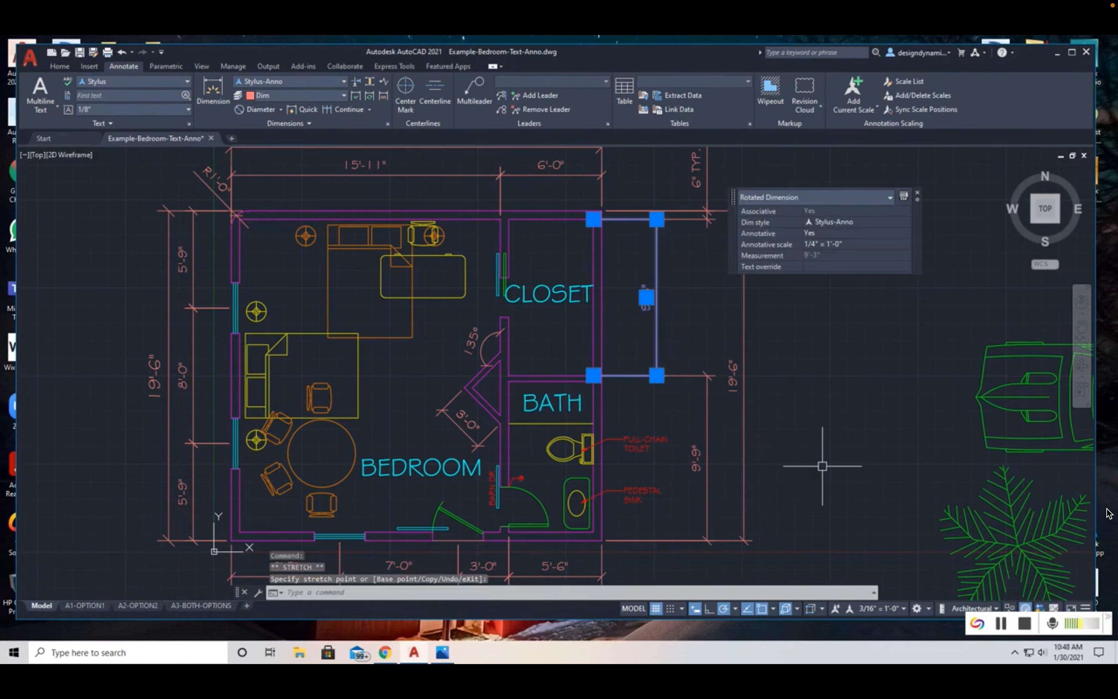
key("Escape")
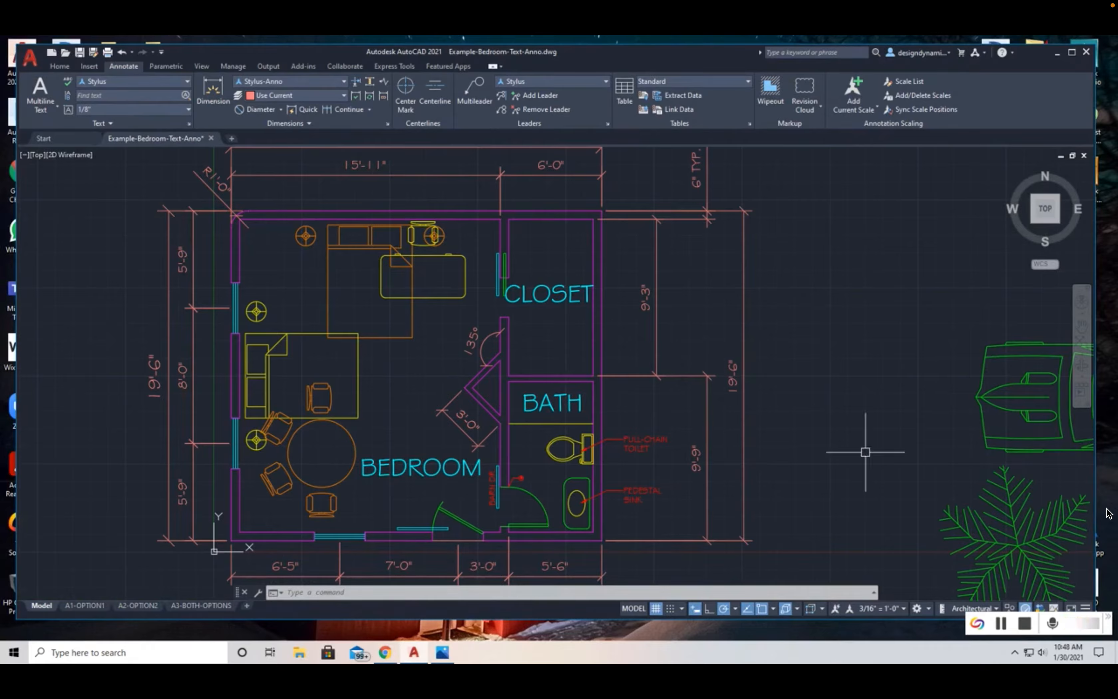
Step: Try stretching the 9'-3" dimension line back into line with the 9'-9" dimension, and undo that stretch
left_click(658, 318)
left_click(657, 375)
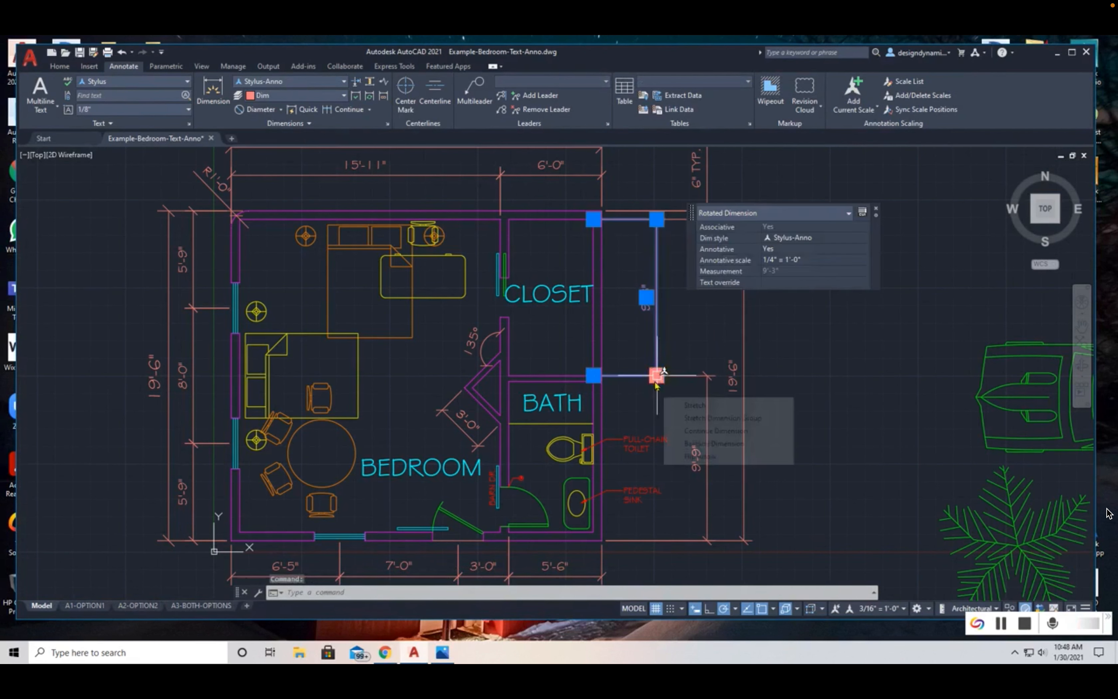
left_click(707, 376)
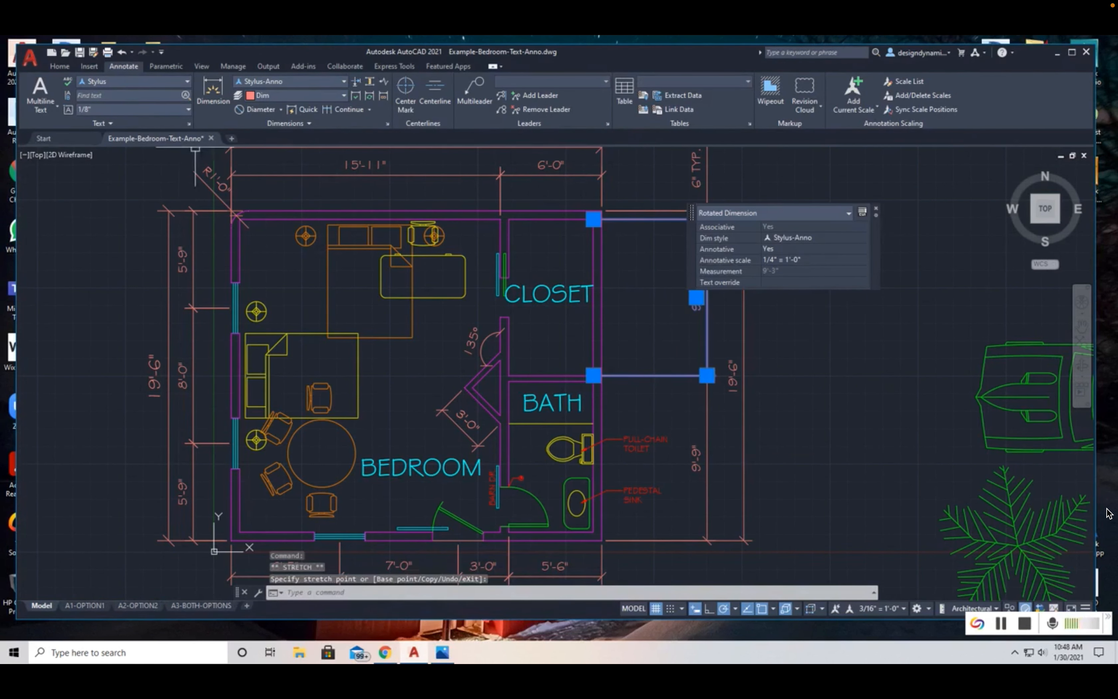
left_click(122, 53)
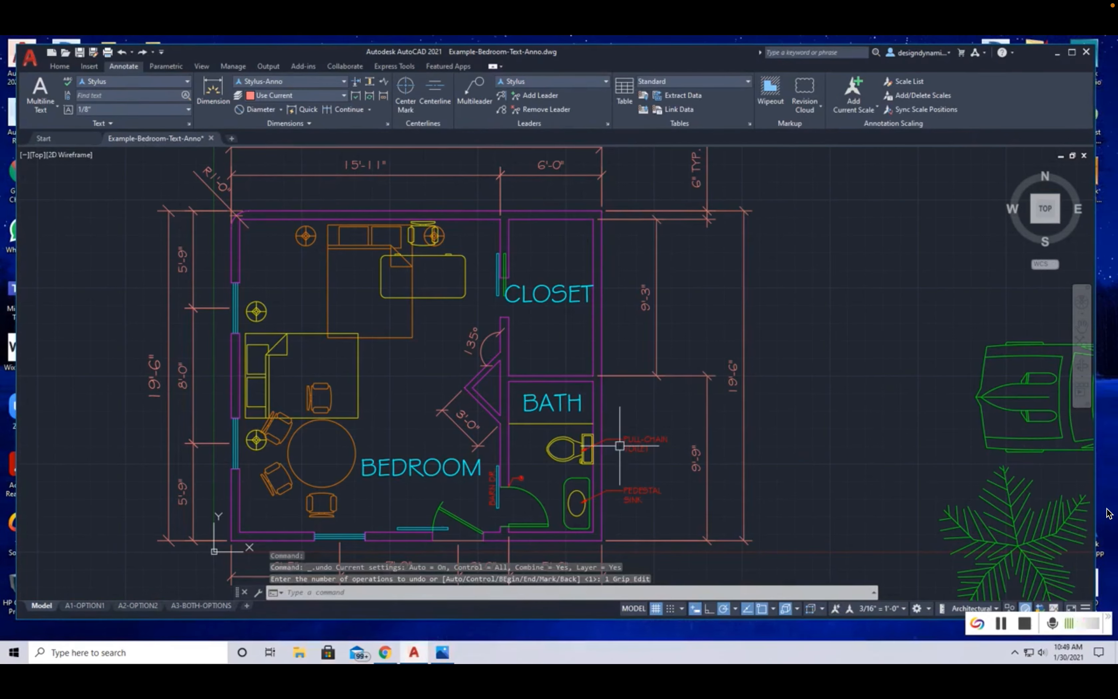
Step: Stretch the 6" TYP. dimension line inward so it sits between the 9'-3" and 9'-9" dimension lines
scroll(698, 273, "up", 2)
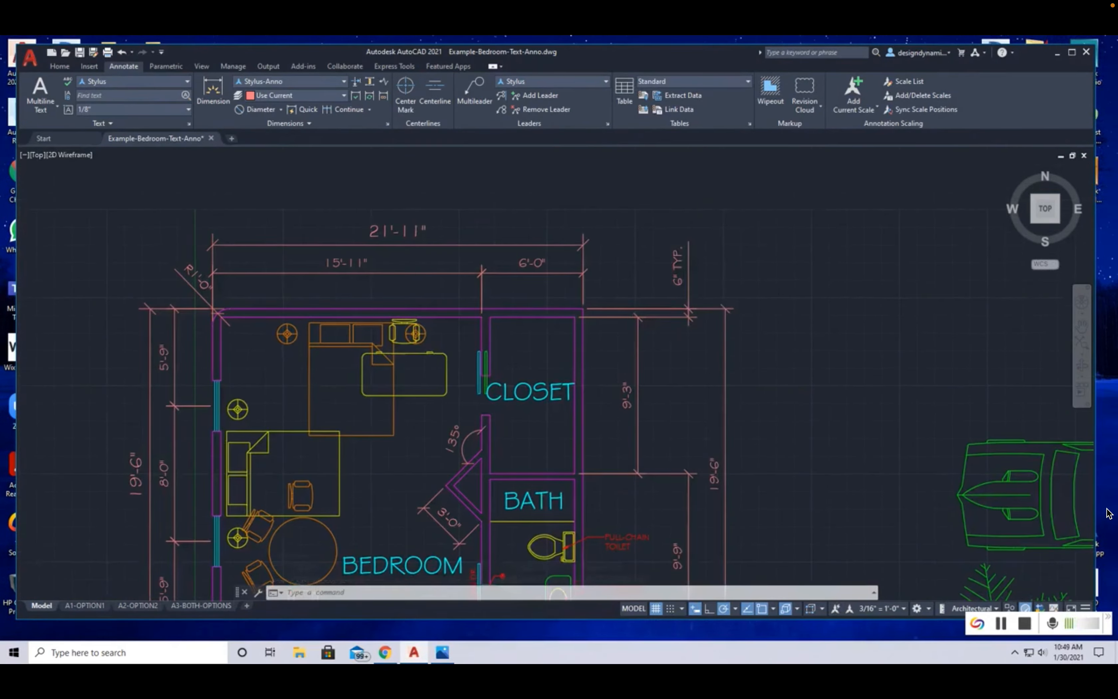
scroll(691, 269, "up", 4)
left_click(683, 268)
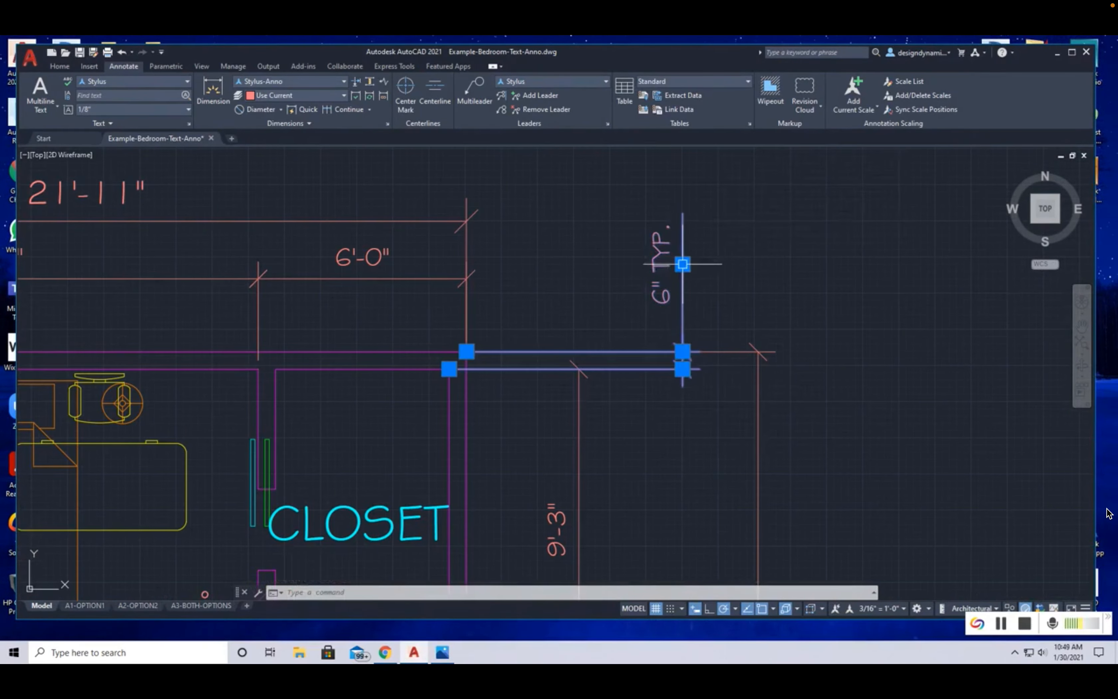
left_click(683, 368)
left_click(629, 369)
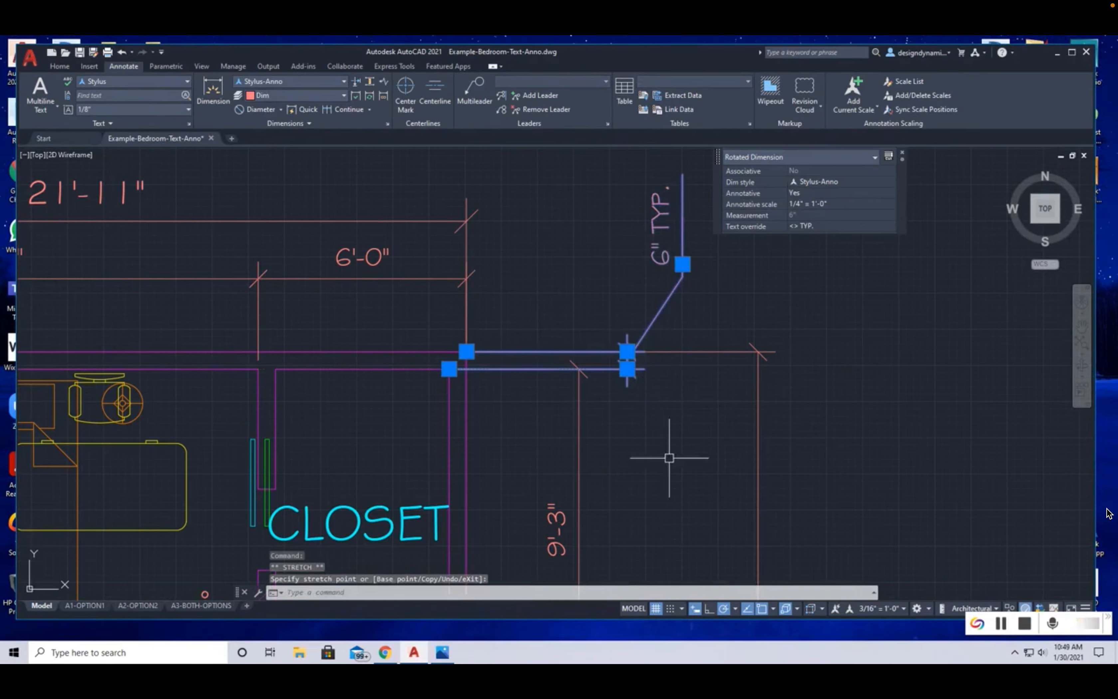
key("Escape")
Step: Align the 9'-3" and 6" TYP. dimensions with the 9'-9" base dimension using Dimension Space with a spacing of 0
scroll(554, 280, "down", 3)
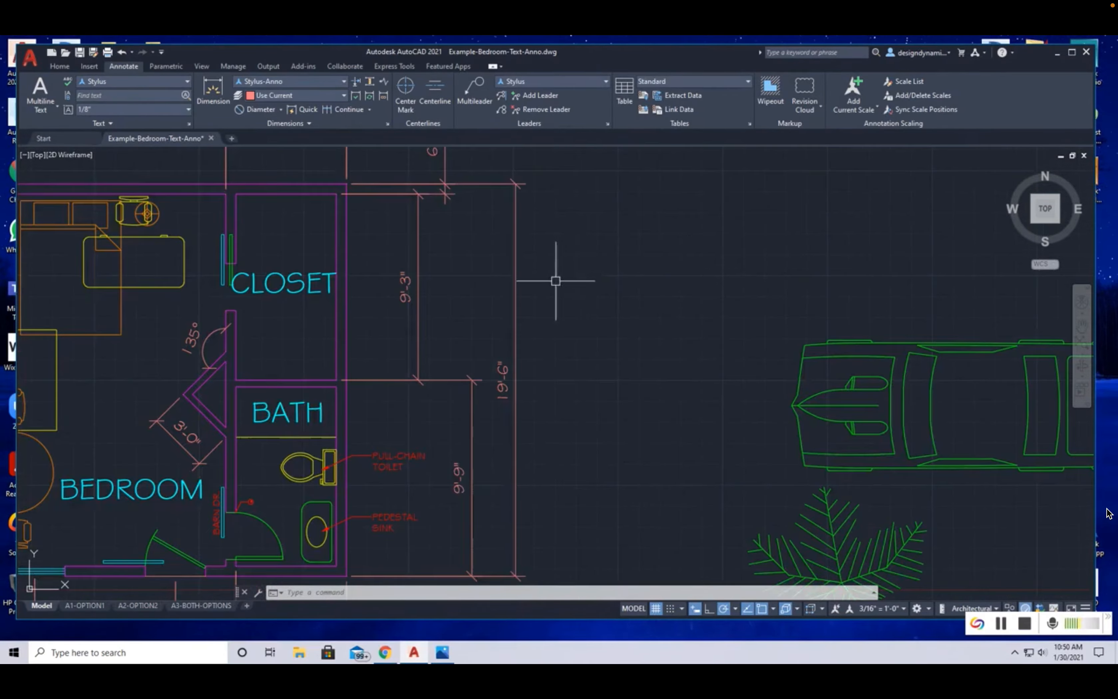
scroll(585, 259, "down", 1)
mouse_move(586, 259)
middle_mouse_down()
mouse_move(617, 252)
mouse_move(640, 299)
middle_mouse_up()
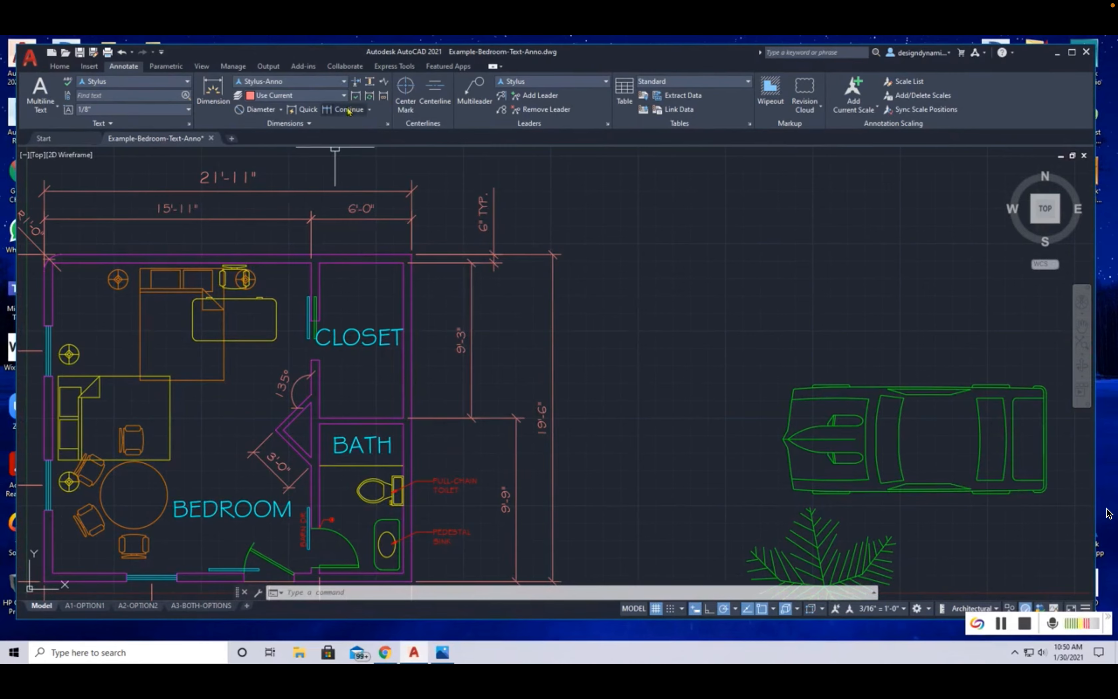
left_click(371, 83)
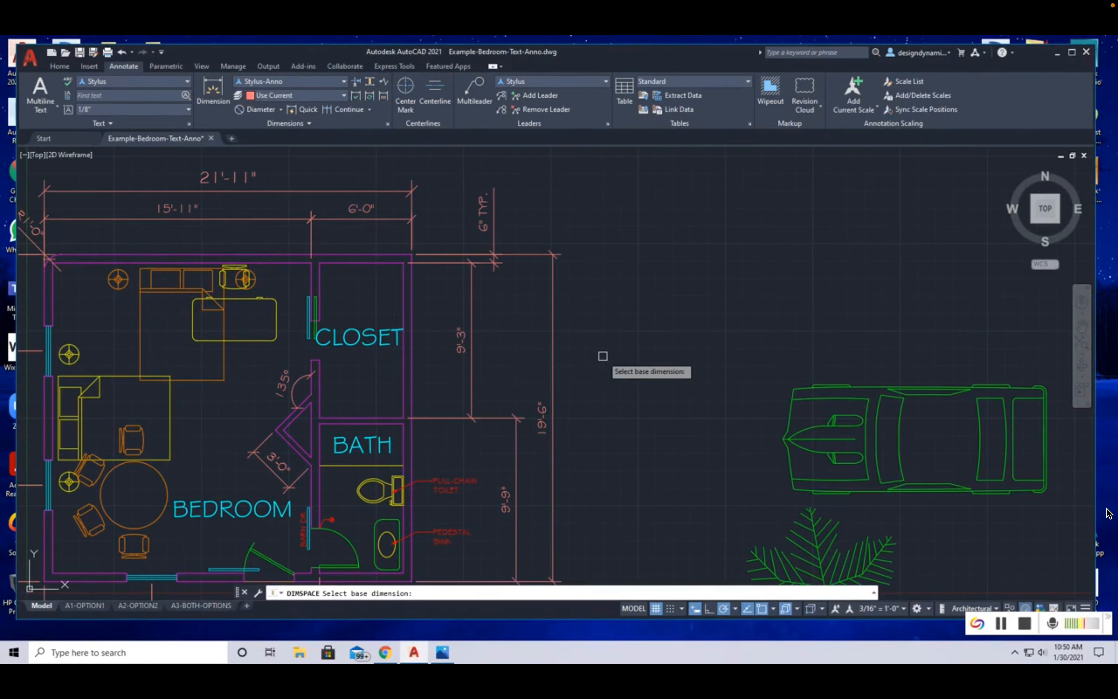
left_click(504, 493)
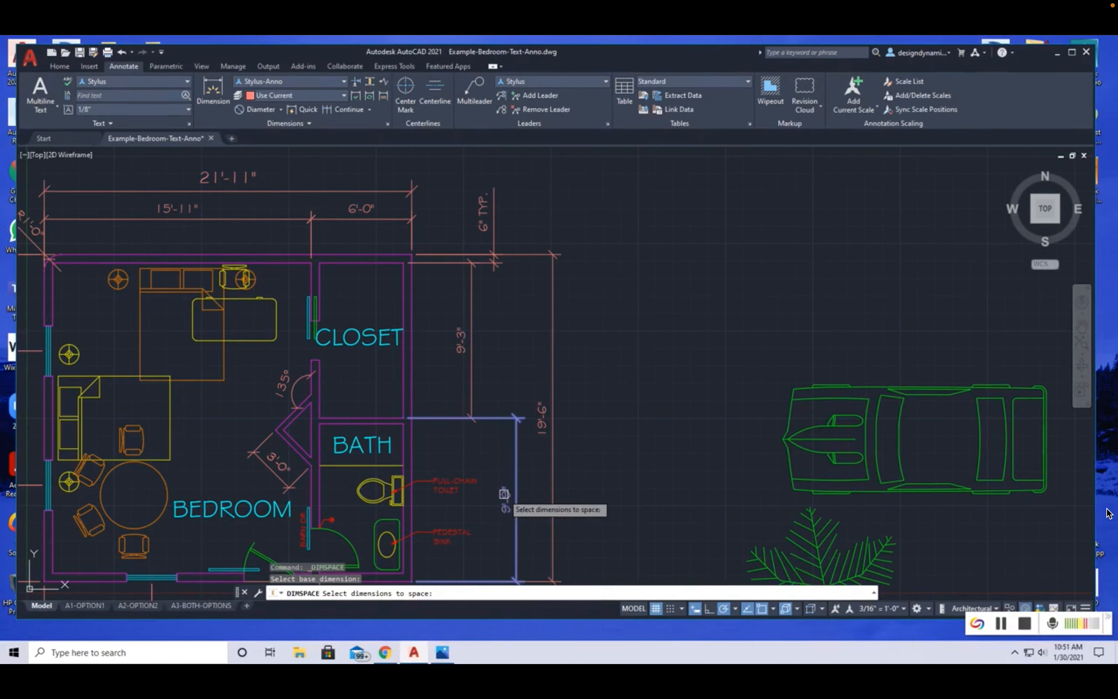
left_click(462, 338)
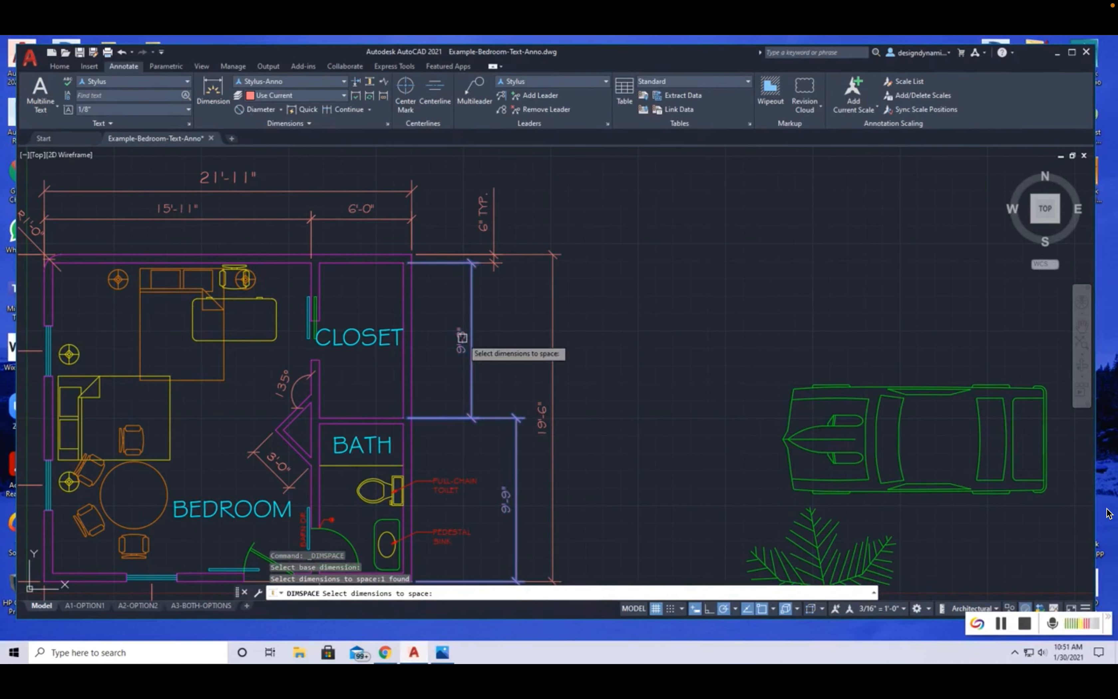
left_click(479, 204)
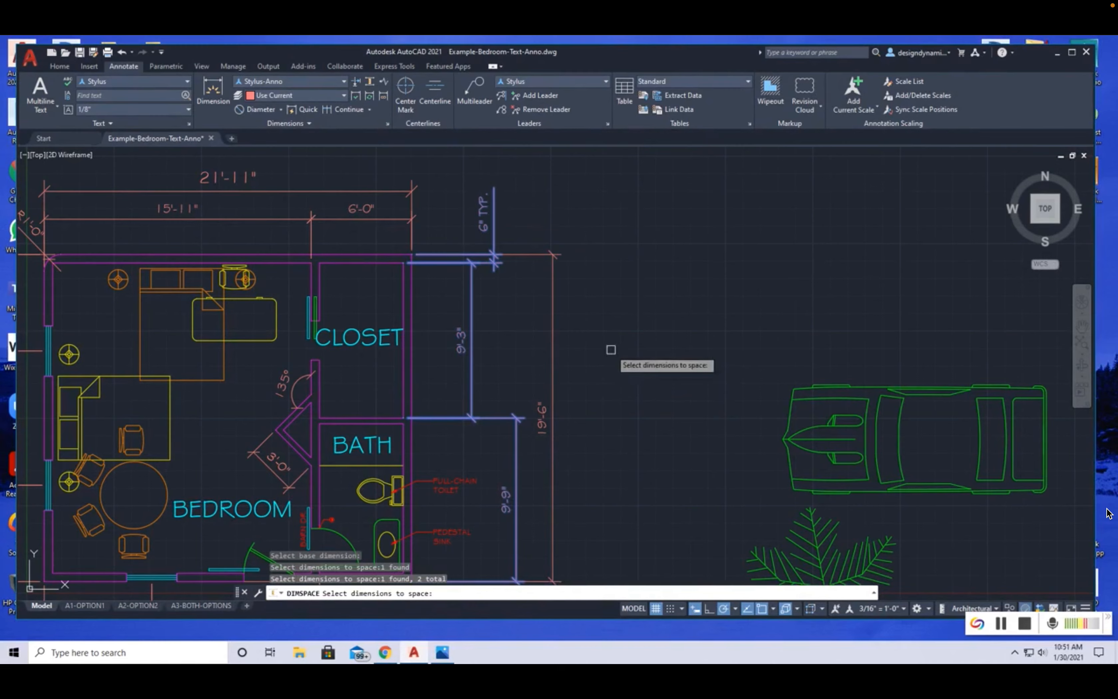
key("Return")
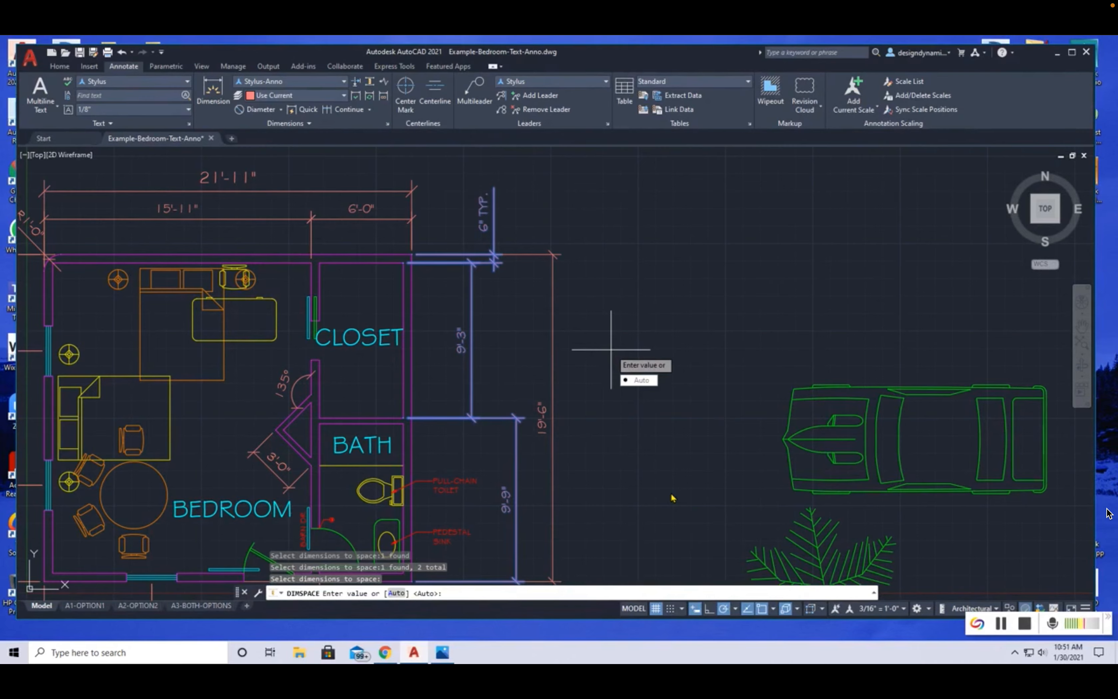
type("0")
key("Return")
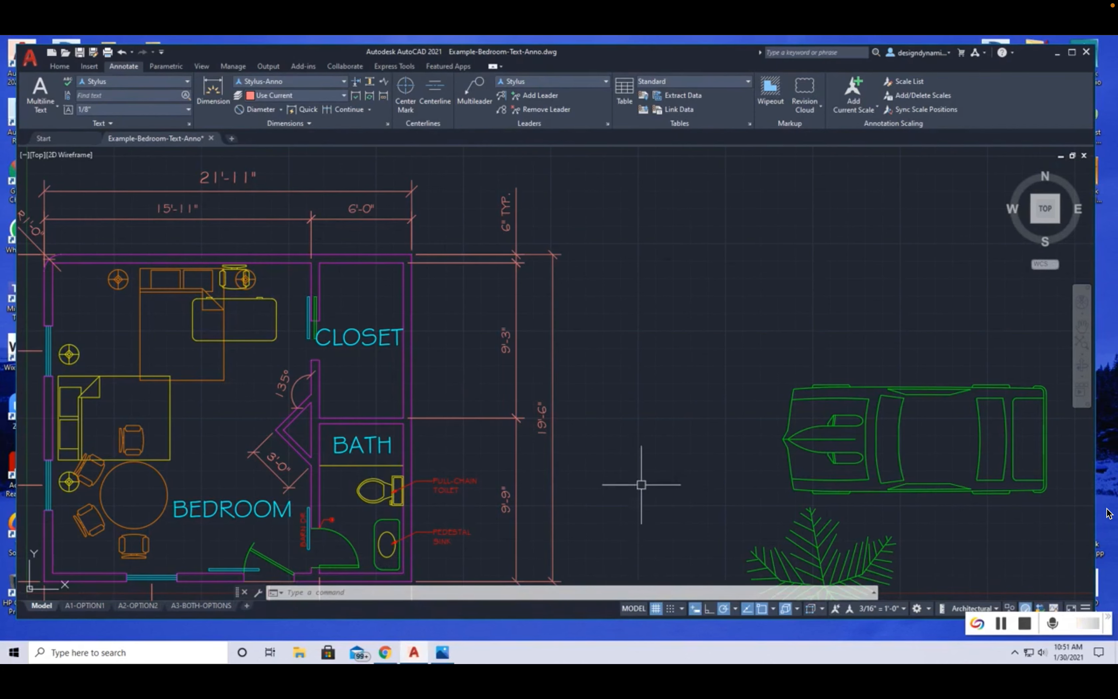
scroll(639, 482, "down", 3)
scroll(697, 395, "up", 1)
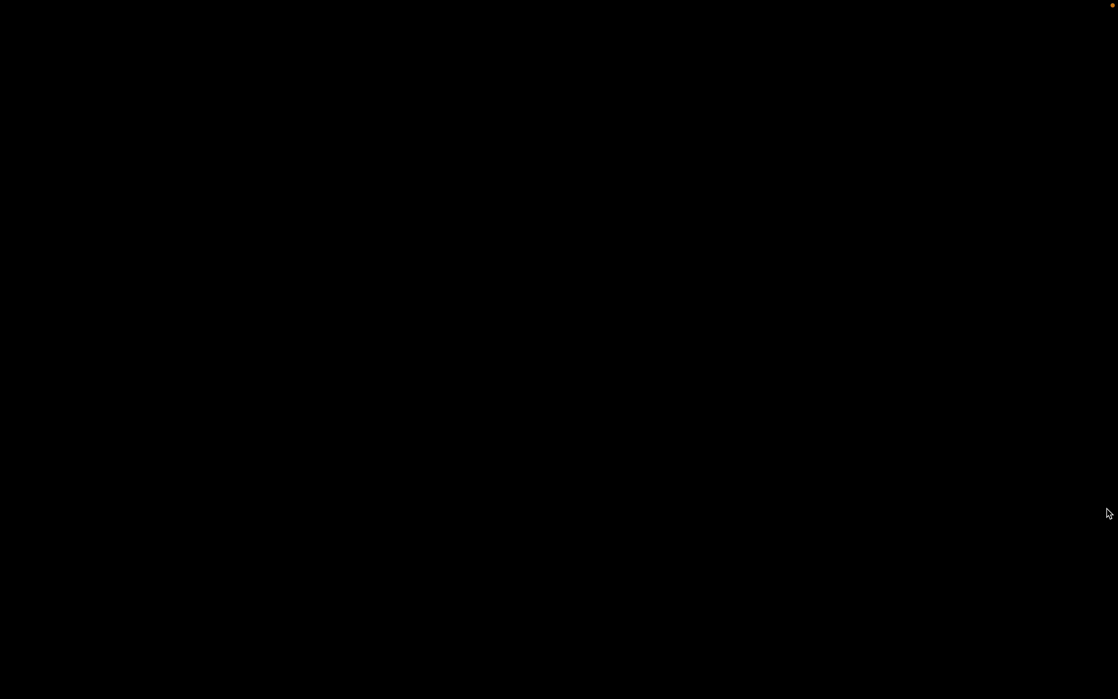